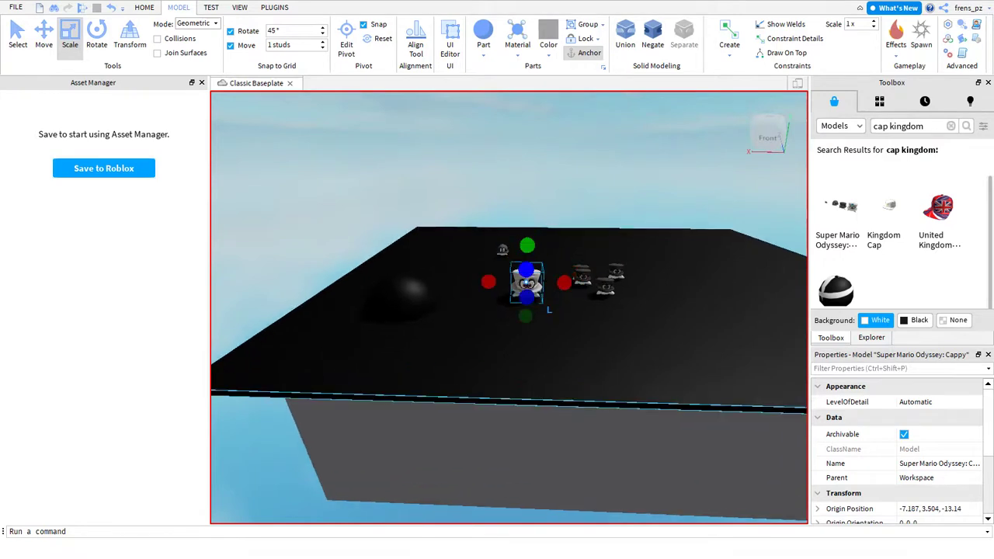
Move the Cappy model across the black platform, closer to the black dome.
left_click_drag(526, 283, 478, 271)
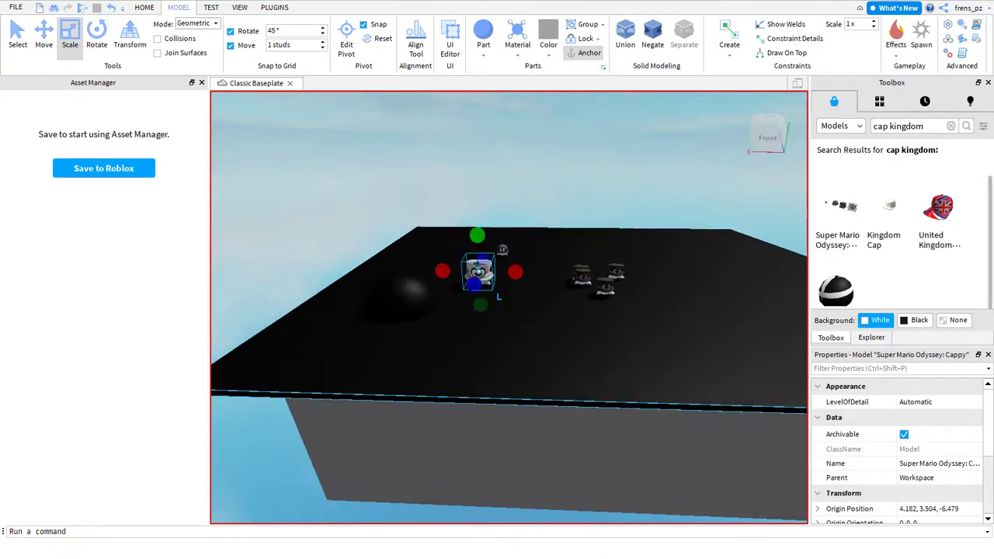
left_click(601, 267)
right_click_drag(508, 307, 406, 313)
left_click(406, 313)
scroll(443, 329, "down", 5)
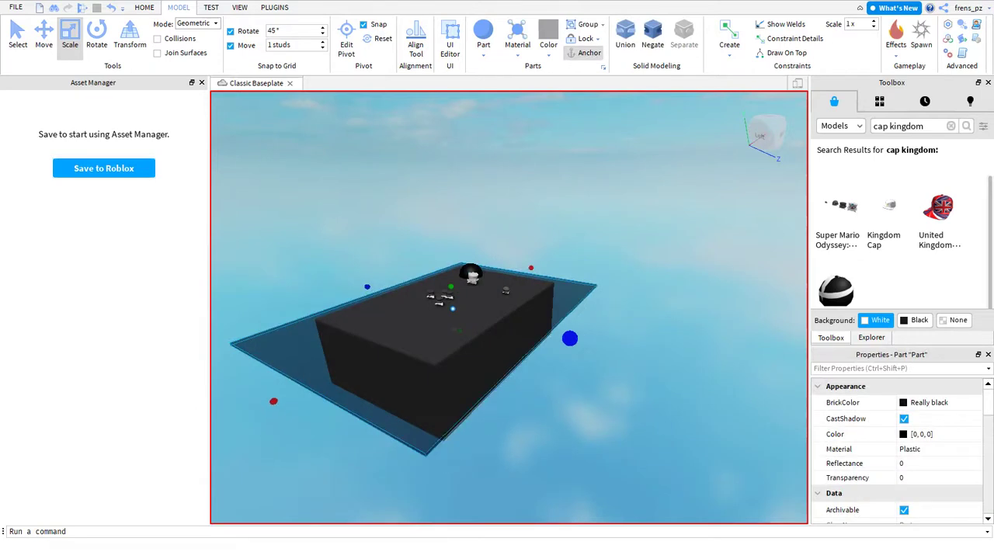
Search the model library for "sign" and place the Text Sign model above Cappy.
right_click_drag(509, 307, 497, 295)
scroll(497, 295, "up", 5)
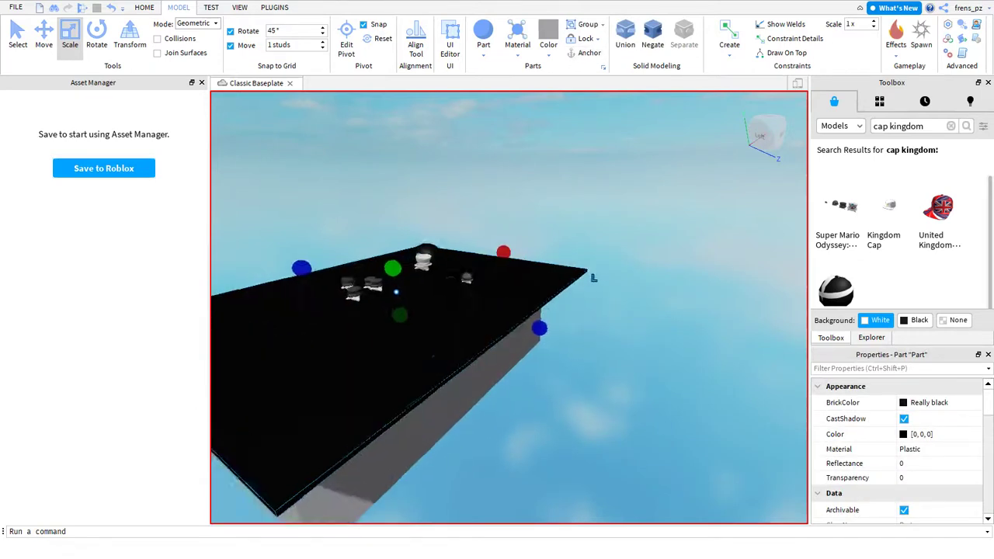
type("s")
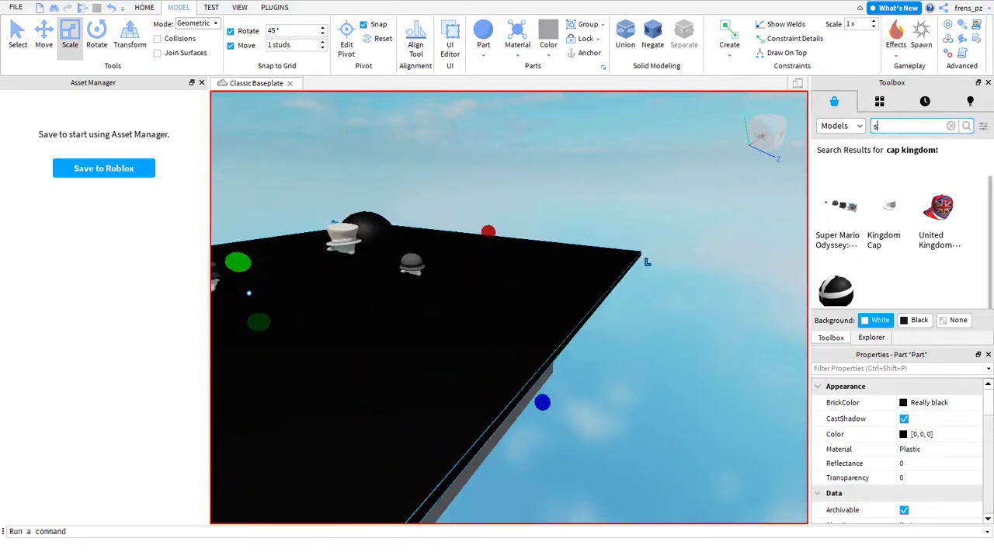
type("ign")
key("Return")
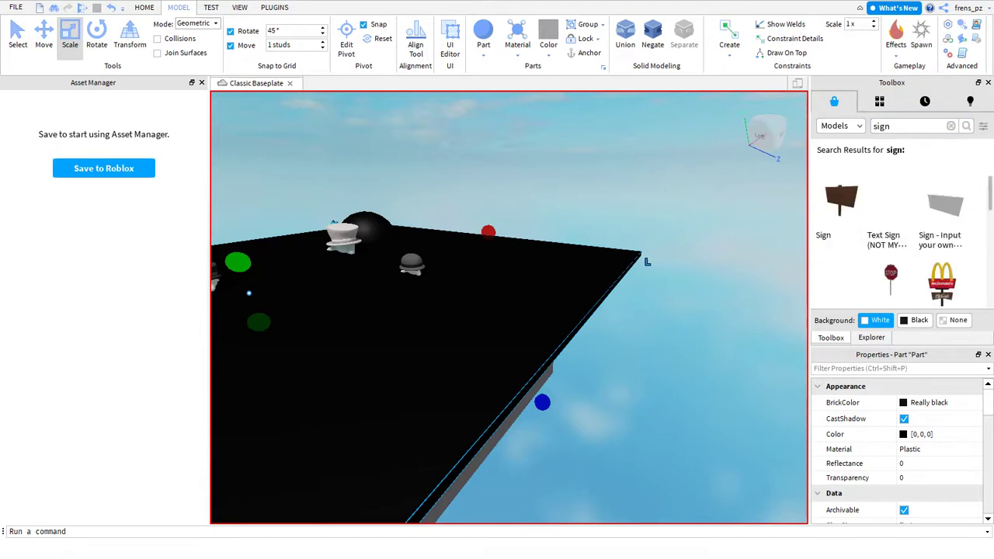
left_click_drag(885, 210, 377, 304)
Rotate the text sign above Cappy so that its lettering faces the front.
key("ctrl+3")
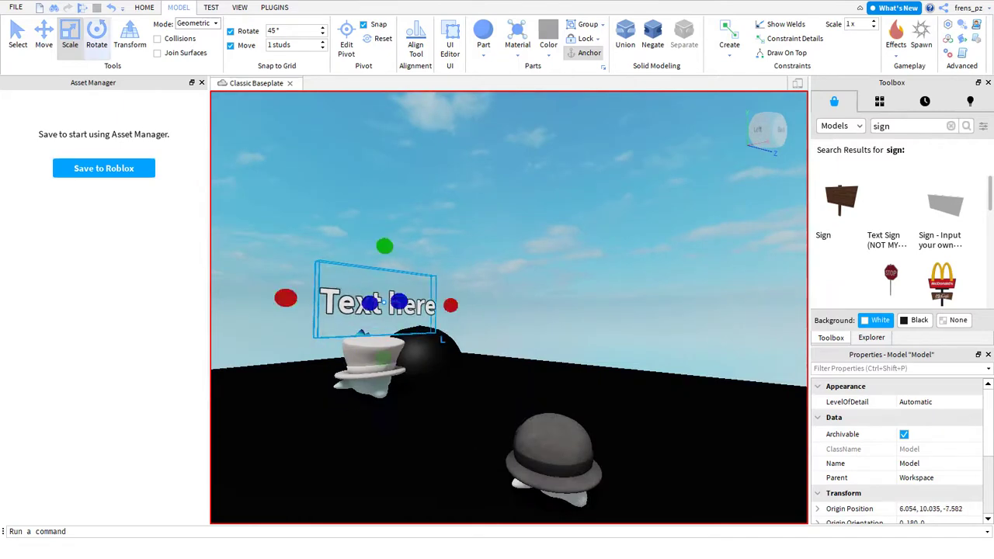
key("ctrl+4")
left_click_drag(326, 302, 434, 303)
right_click_drag(508, 307, 451, 307)
left_click(501, 305)
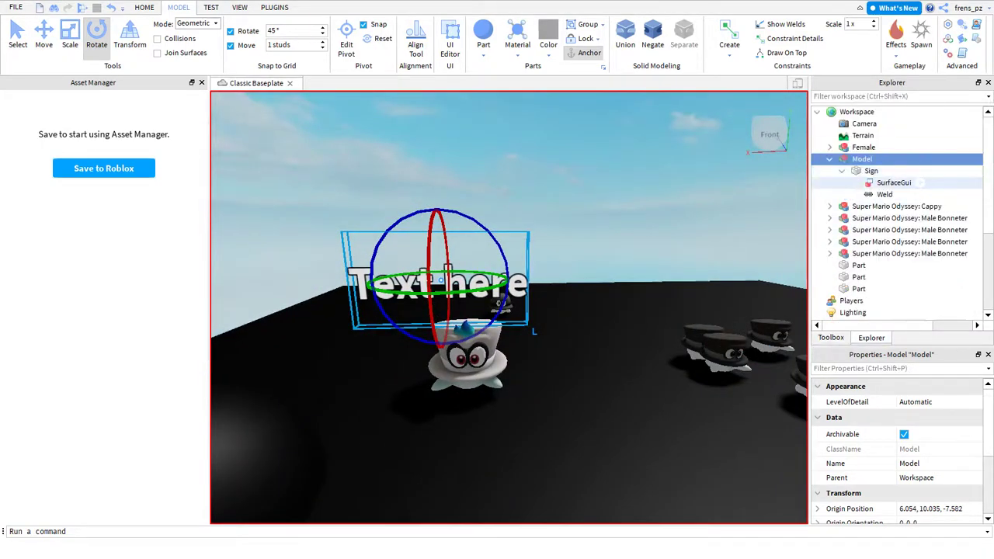
Change the Text of the sign's SIGN label to "oh no".
left_click(895, 195)
scroll(893, 447, "down", 6)
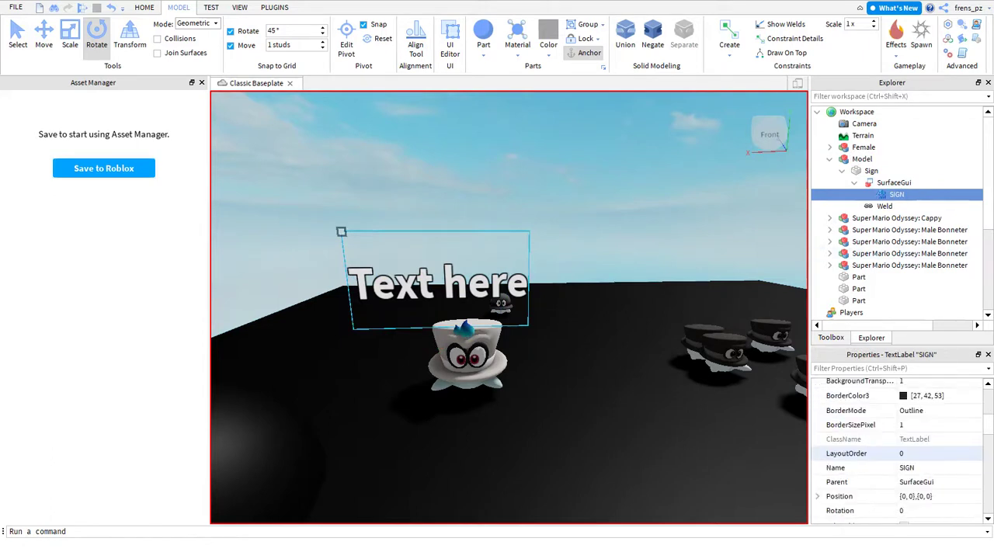
scroll(893, 447, "down", 6)
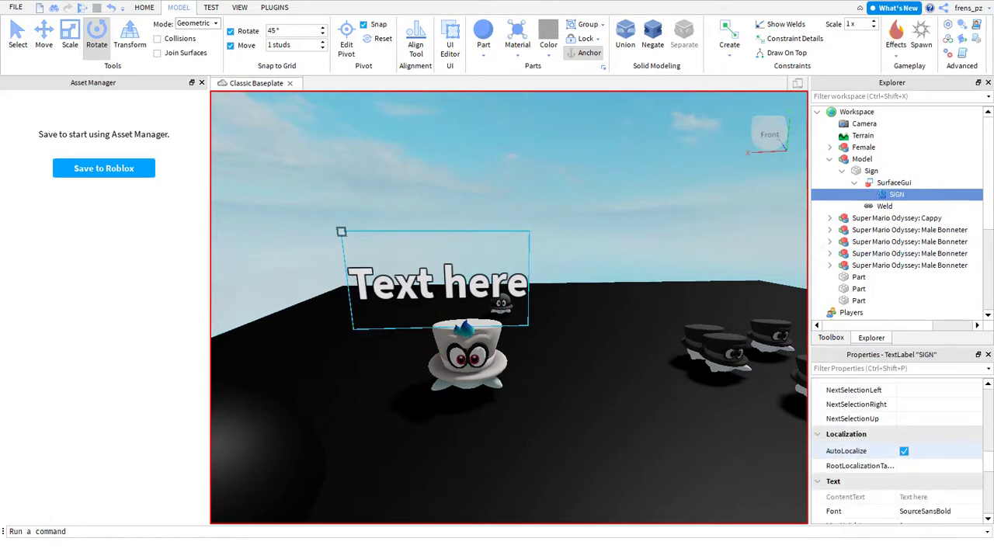
scroll(893, 446, "down", 2)
left_click(912, 442)
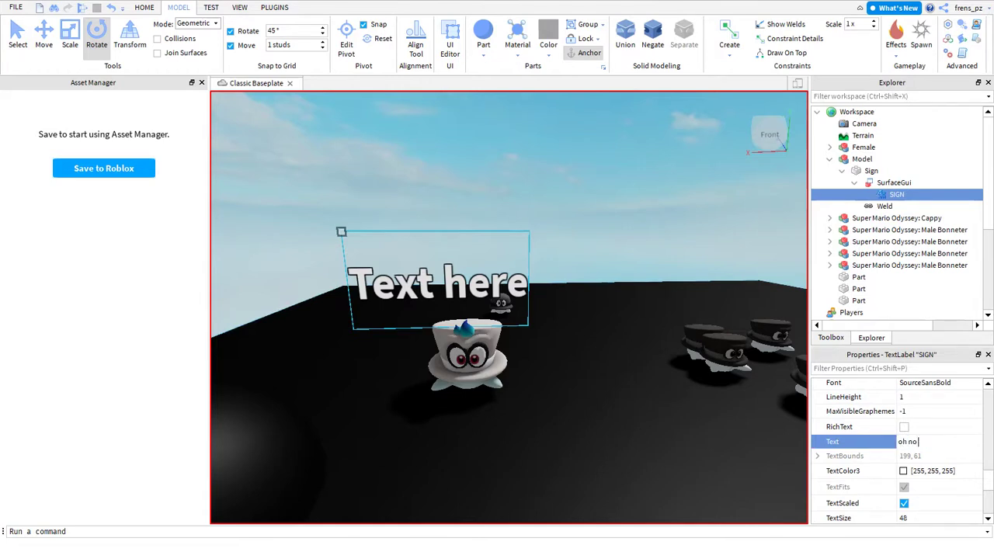
key("Return")
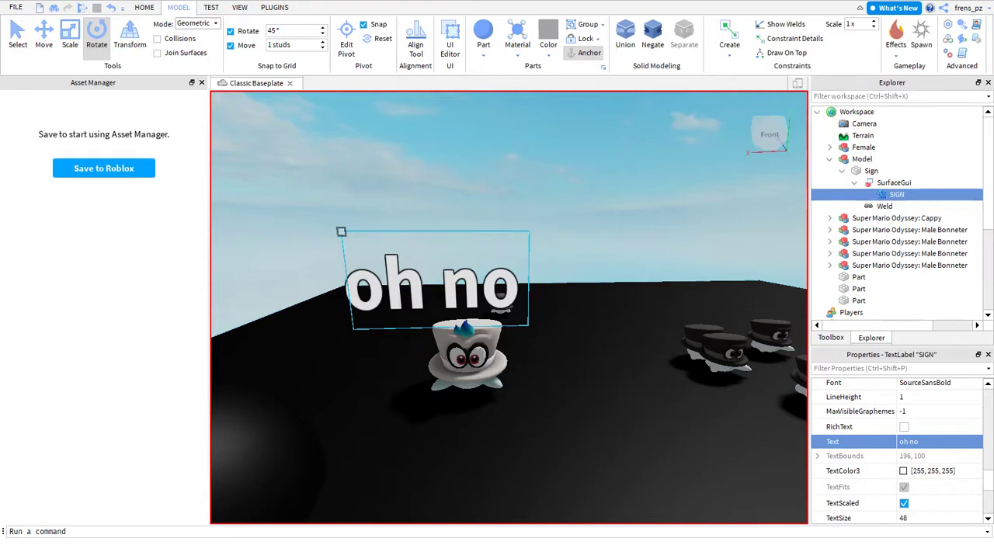
Delete the small Female hat model standing behind Cappy.
scroll(423, 286, "down", 4)
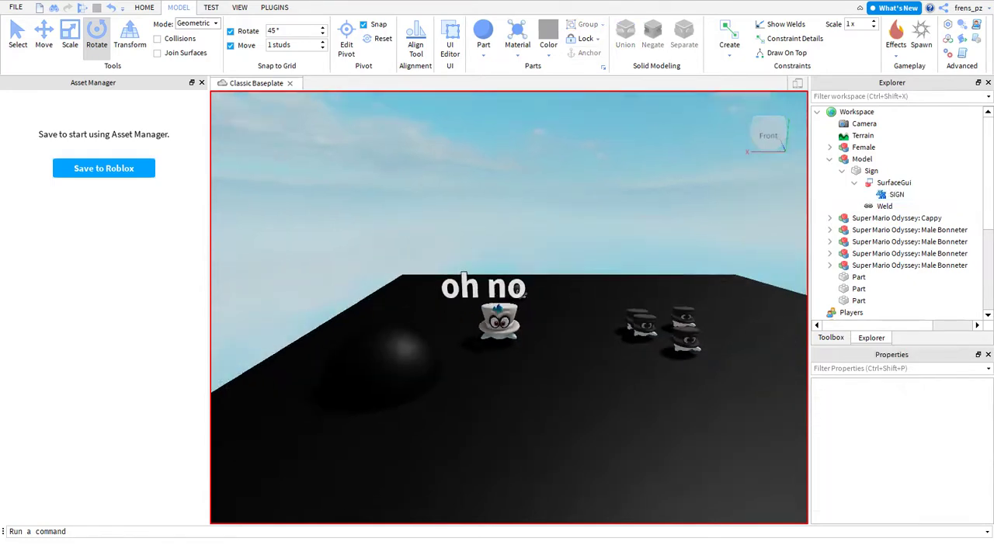
right_click_drag(466, 286, 422, 286)
left_click(422, 286)
right_click(426, 286)
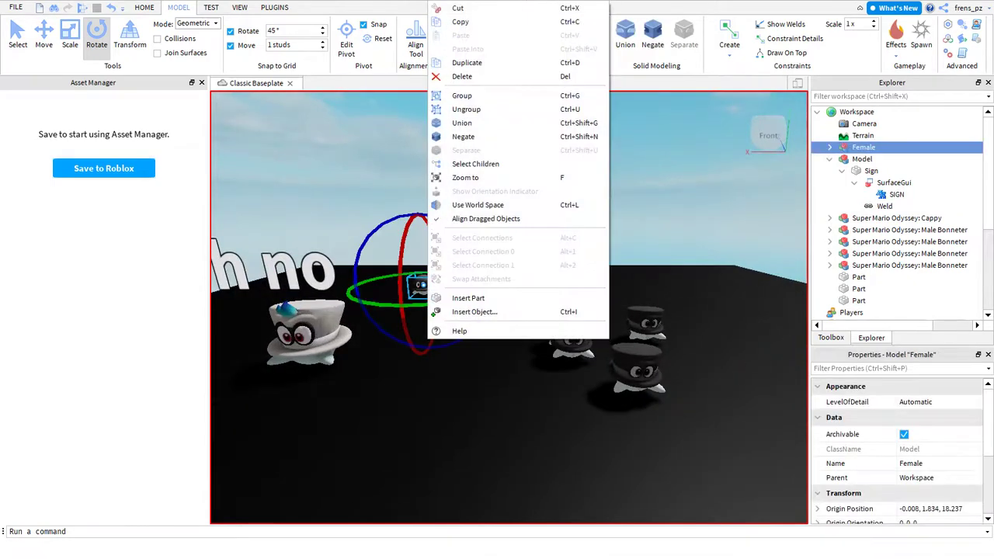
left_click(458, 76)
Delete three of the four Male Bonneter models, keeping the frontmost one on the platform.
left_click(571, 336)
right_click(573, 336)
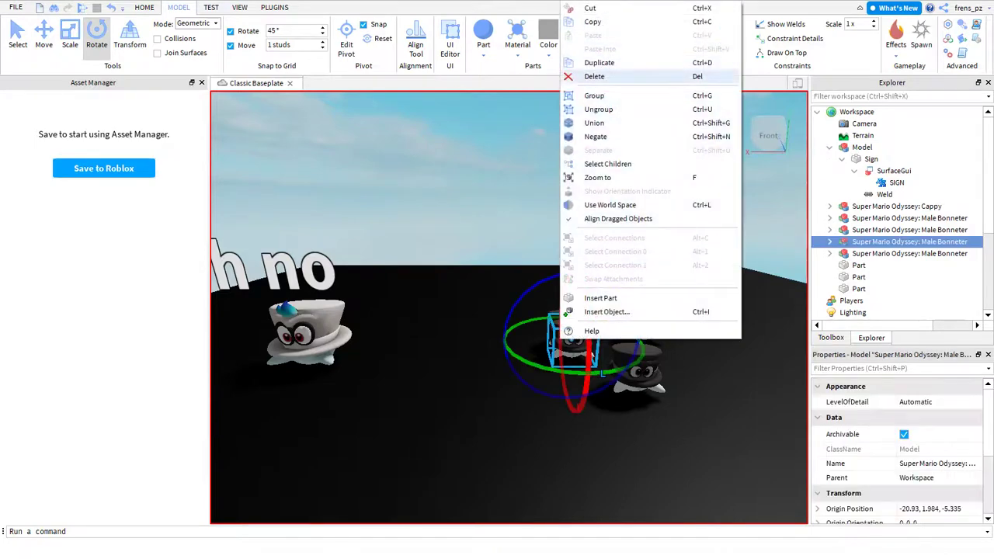
left_click(607, 76)
left_click(568, 332)
right_click(573, 332)
left_click(609, 76)
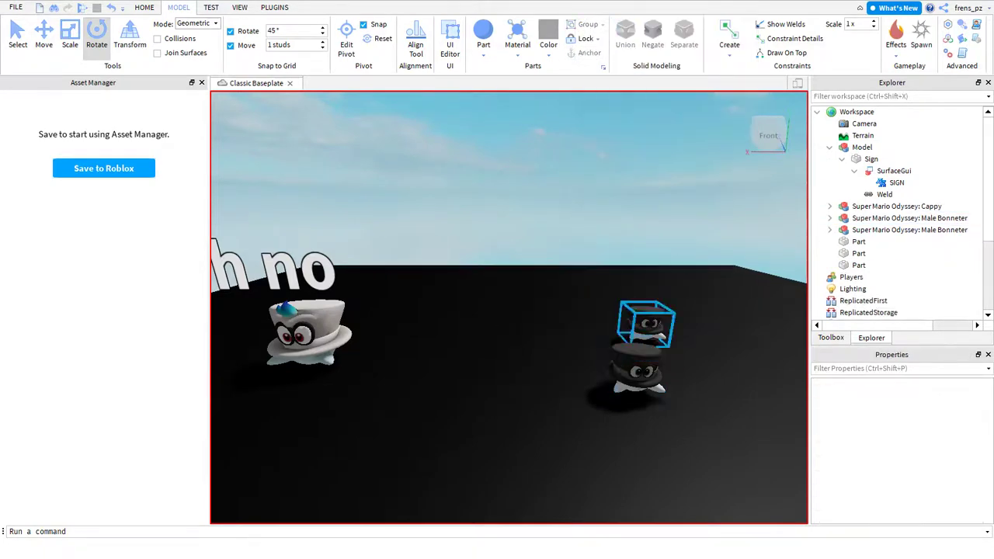
left_click(640, 326)
right_click(649, 326)
left_click(684, 76)
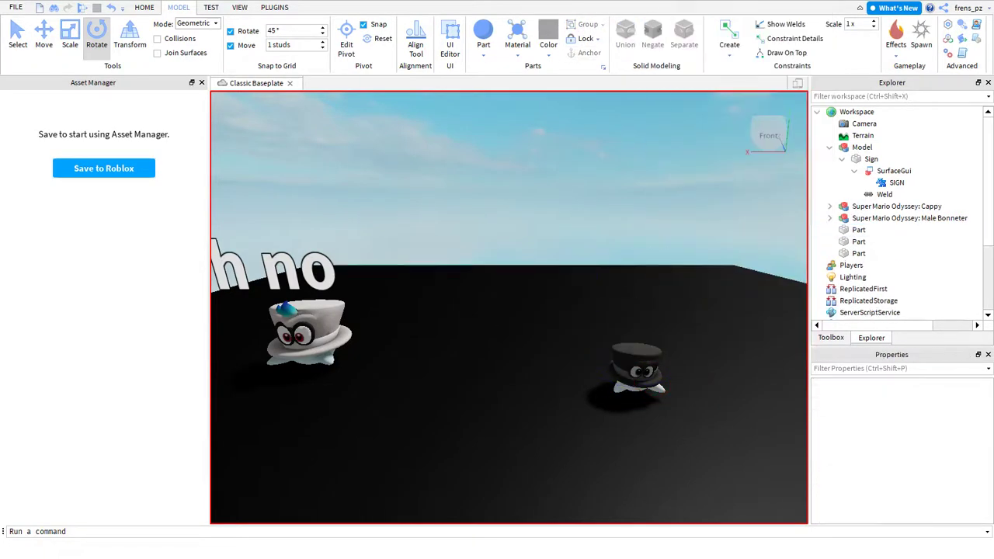
left_click(548, 344)
left_click_drag(548, 344, 523, 374)
key("ctrl+z")
key("ctrl+z")
Move the remaining Male Bonneter model off the platform's top, in front of the grey base.
left_click_drag(544, 332, 512, 393)
right_click_drag(511, 393, 505, 295)
left_click_drag(257, 240, 416, 242)
scroll(435, 257, "up", 5)
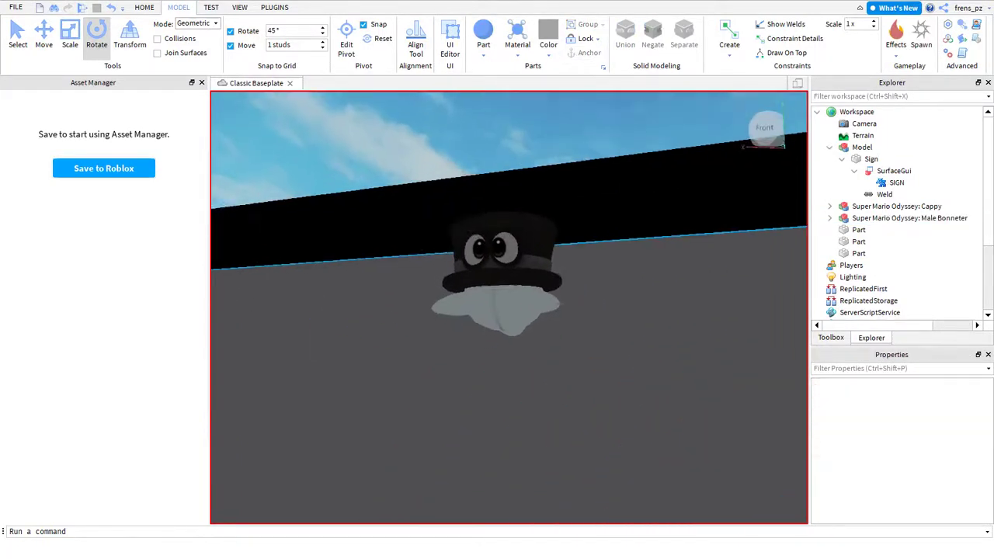
Stretch the brim MeshPart in Cappy's Body (No eyes) group outward to one side with the Scale tool.
right_click_drag(509, 310, 528, 295)
left_click(389, 249)
scroll(466, 295, "up", 2)
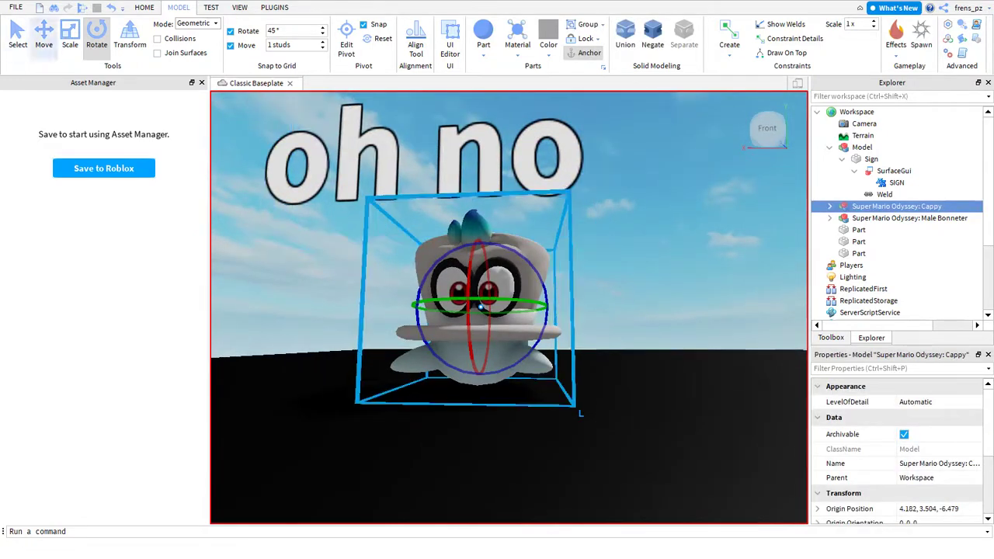
key("ctrl+1")
key("ctrl+3")
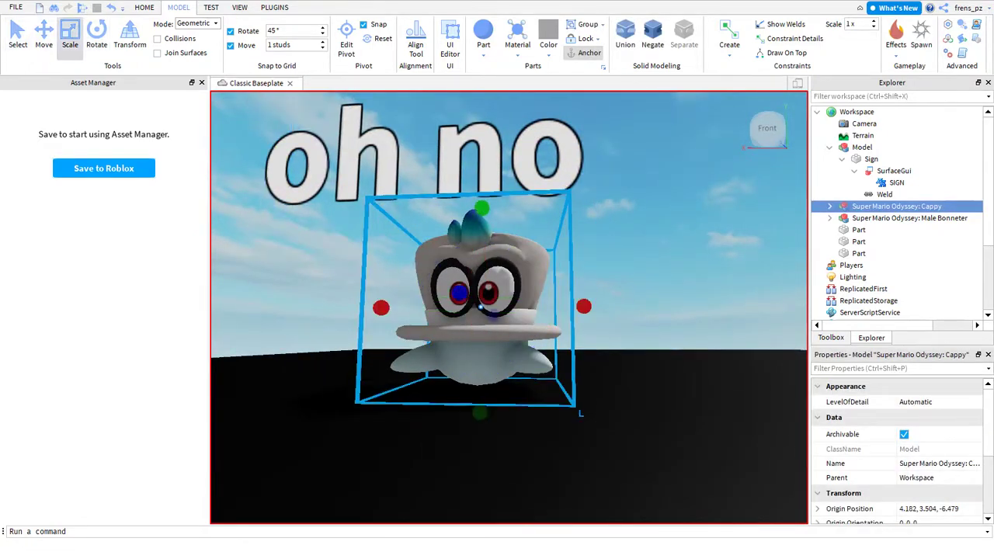
double_click(951, 206)
double_click(922, 218)
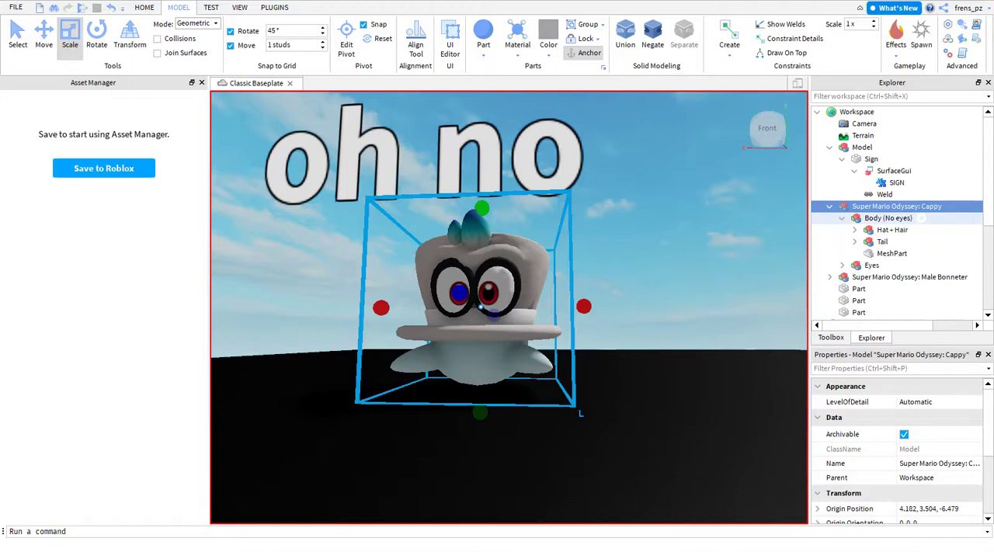
left_click(891, 253)
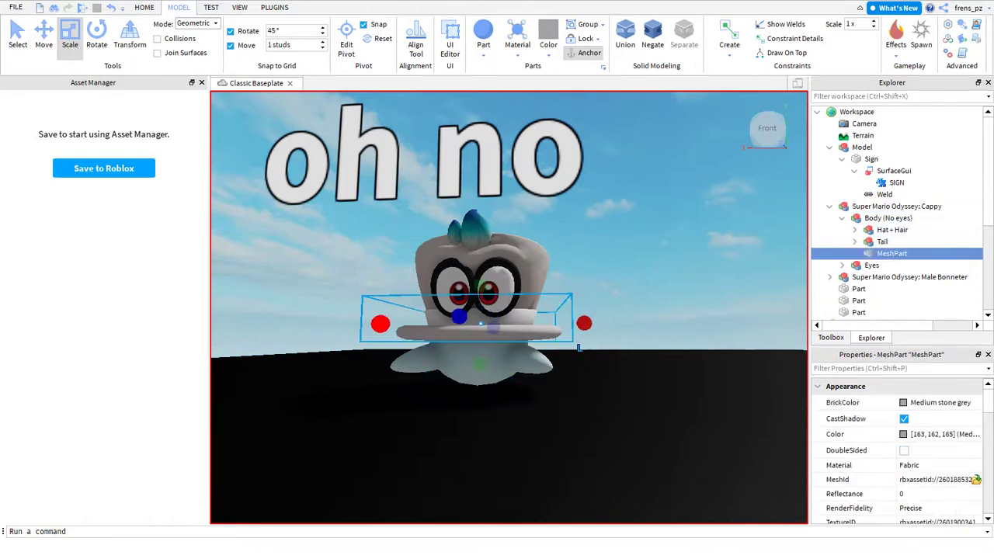
left_click_drag(380, 324, 358, 324)
Stretch the two black eye rims in Cappy's Eyes group outward, one to each side.
left_click(855, 229)
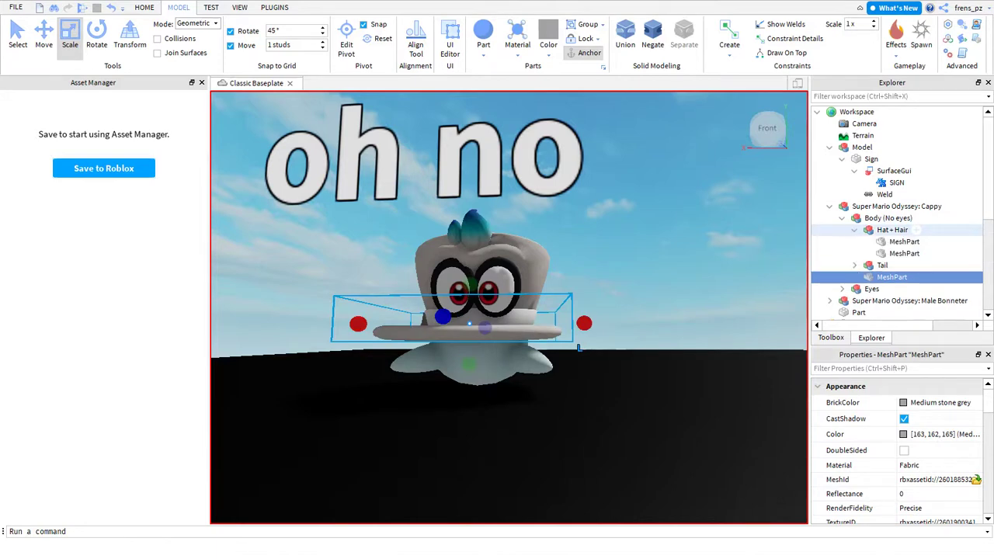
left_click(904, 242)
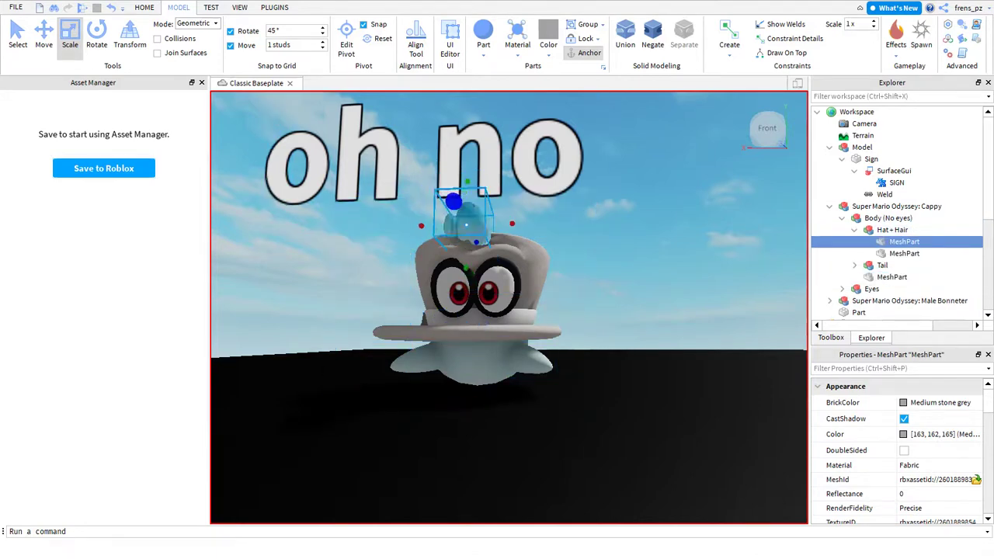
left_click(561, 334)
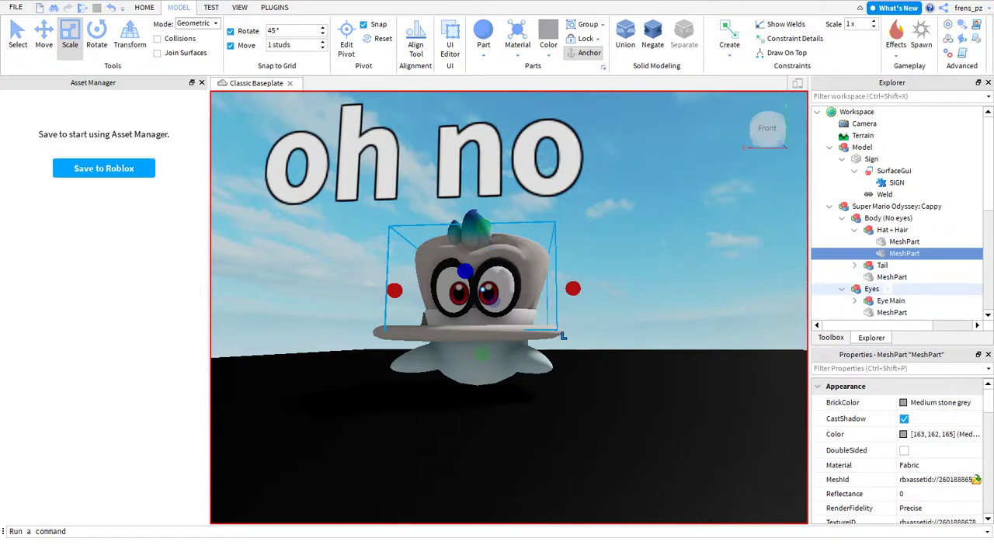
left_click(470, 309)
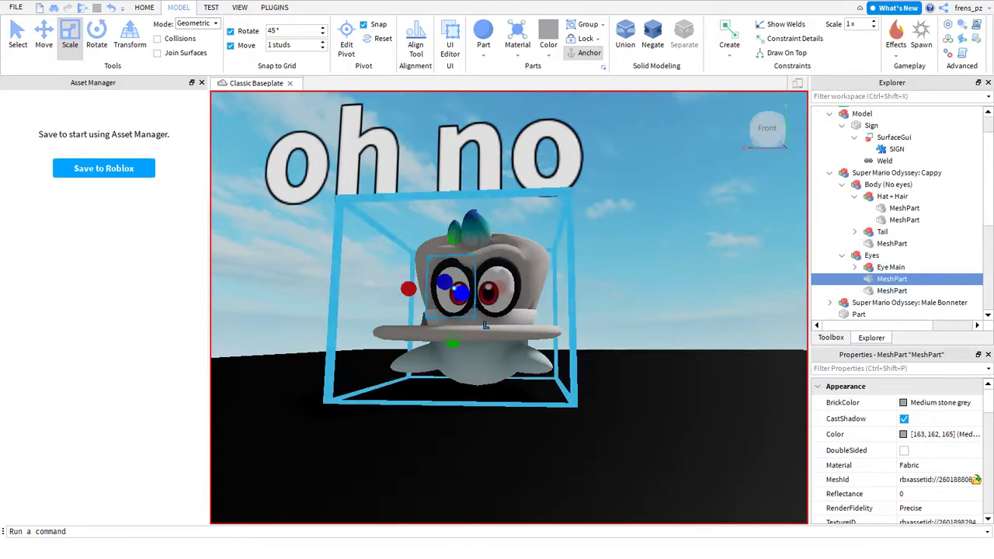
left_click_drag(408, 289, 356, 289)
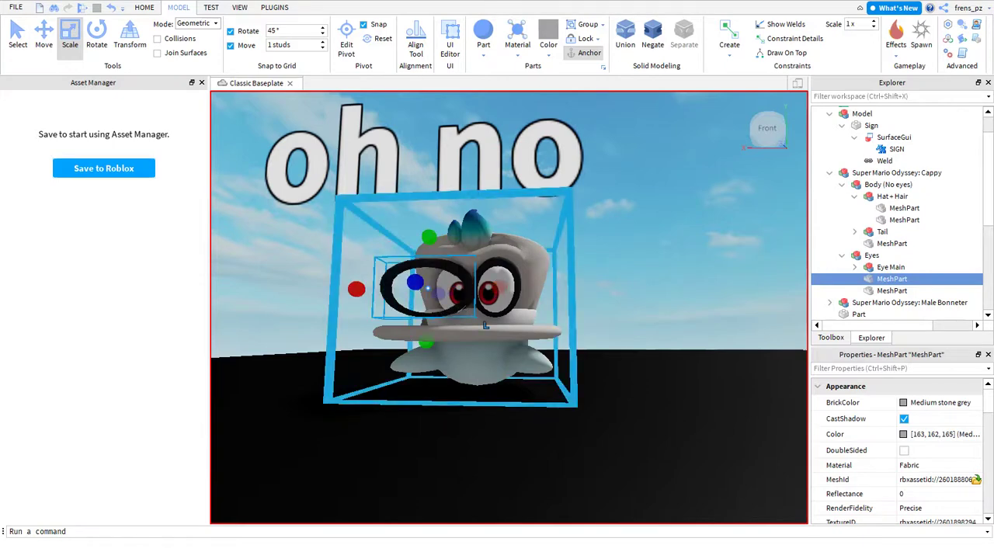
left_click(491, 289)
left_click_drag(543, 287, 598, 286)
Widen the four MeshParts of Cappy's Eye Main group, both irises and both whites, to fill the stretched rims.
left_click(892, 279)
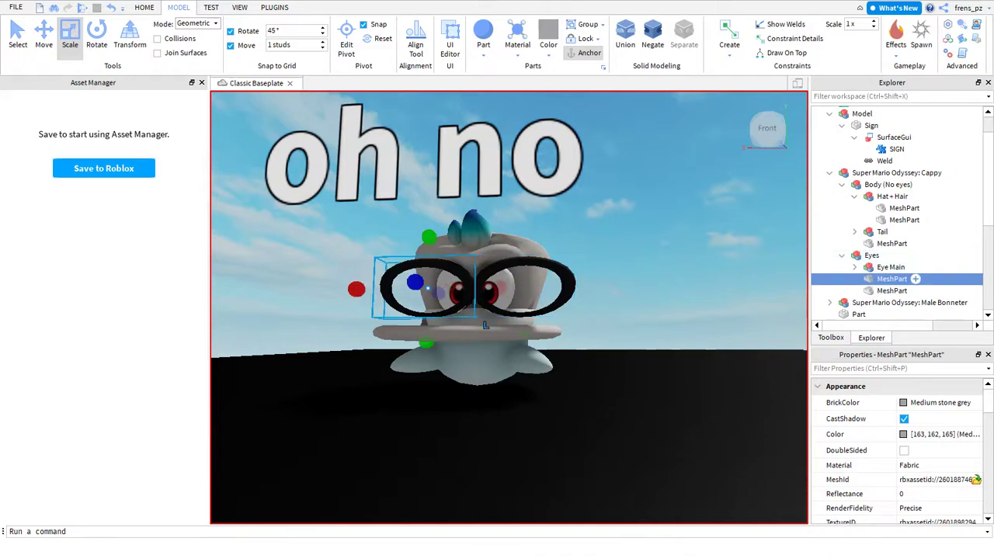
left_click(854, 266)
left_click(904, 278)
left_click_drag(536, 289, 563, 289)
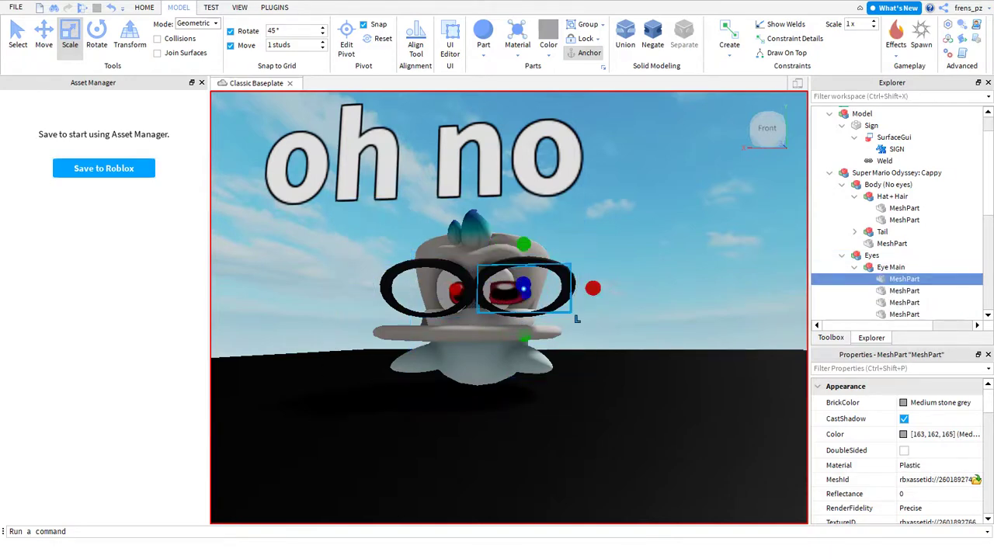
left_click(904, 291)
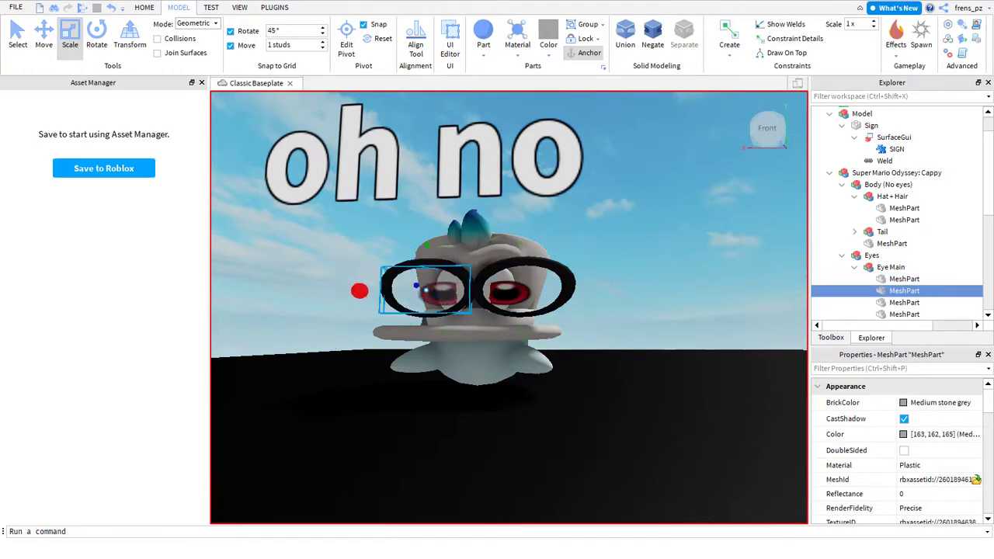
left_click(904, 302)
left_click_drag(536, 289, 593, 288)
left_click(904, 314)
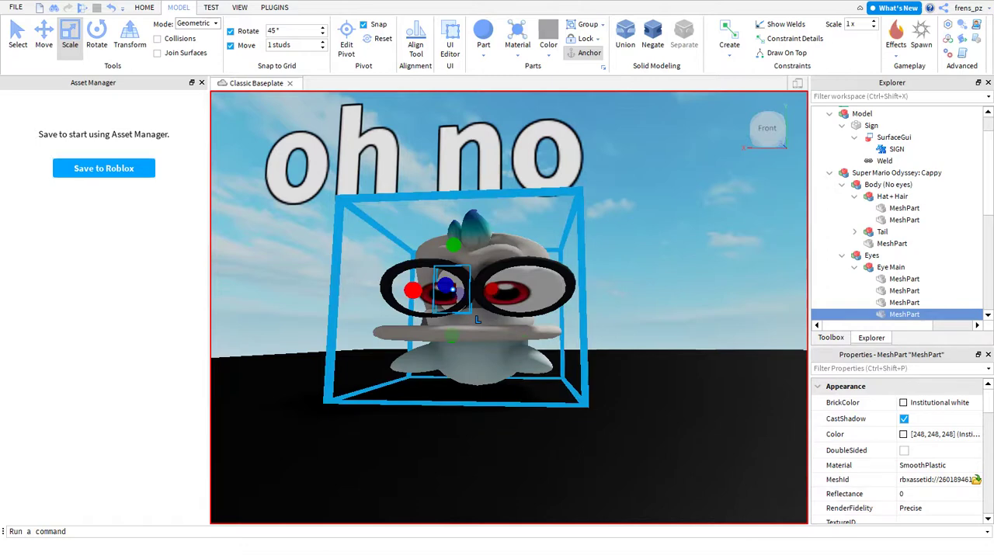
scroll(924, 287, "down", 1)
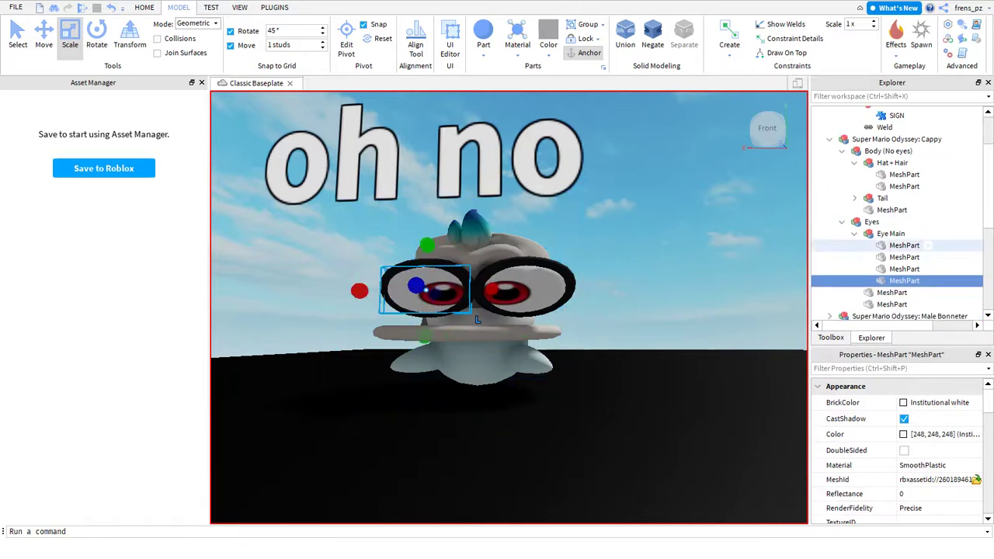
Examine the stretched Cappy model and the sign above it close up and from a distance.
left_click(536, 186)
scroll(536, 187, "up", 5)
right_click_drag(536, 233, 605, 227)
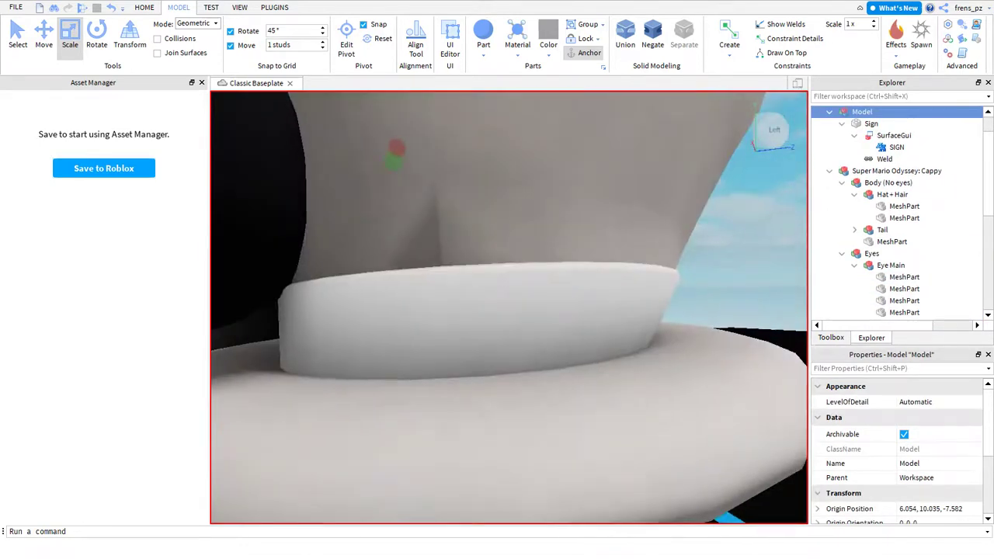
scroll(606, 227, "down", 5)
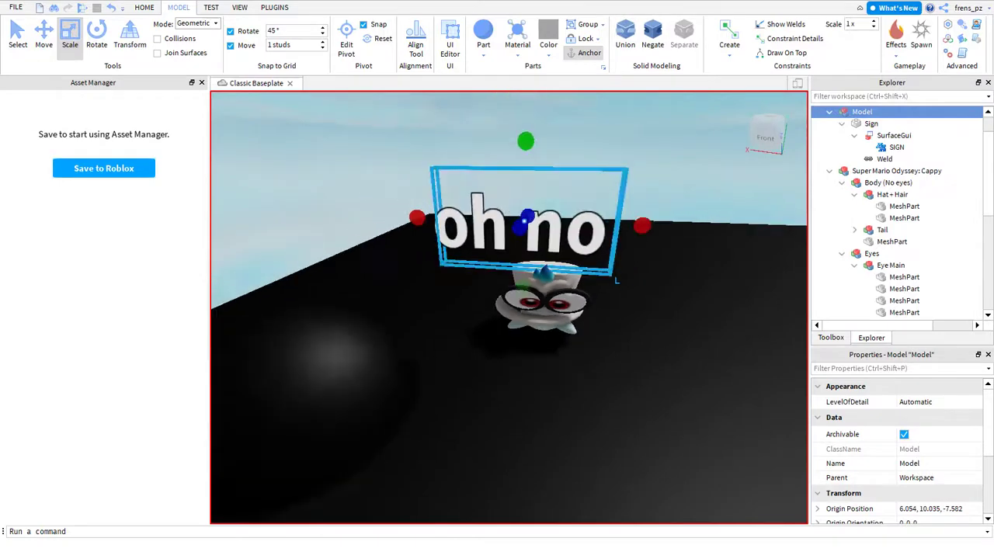
right_click_drag(606, 227, 590, 249)
scroll(590, 249, "down", 5)
left_click(591, 194)
scroll(497, 311, "up", 5)
scroll(497, 311, "down", 5)
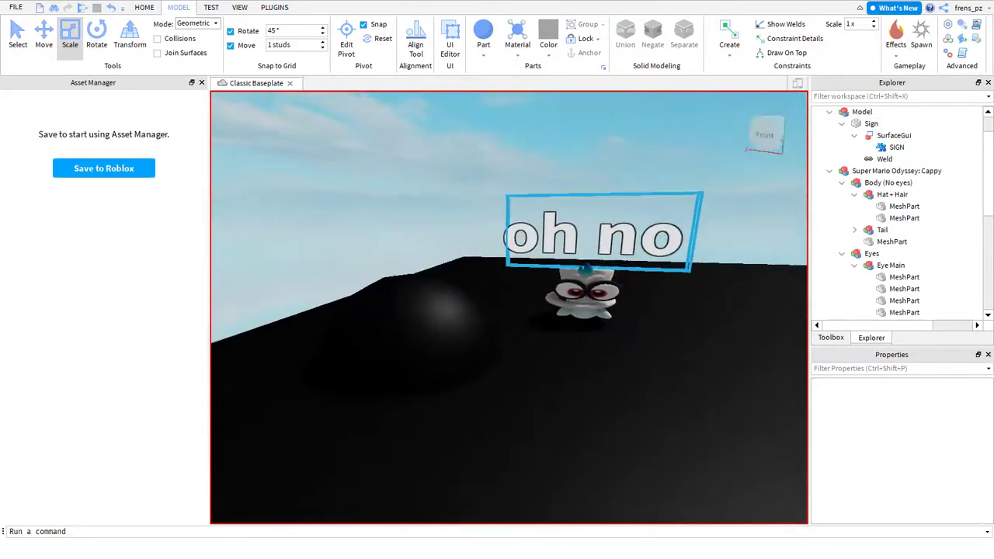
Search the Toolbox models for "spawn" and insert the Invisible Spawn model.
left_click(414, 356)
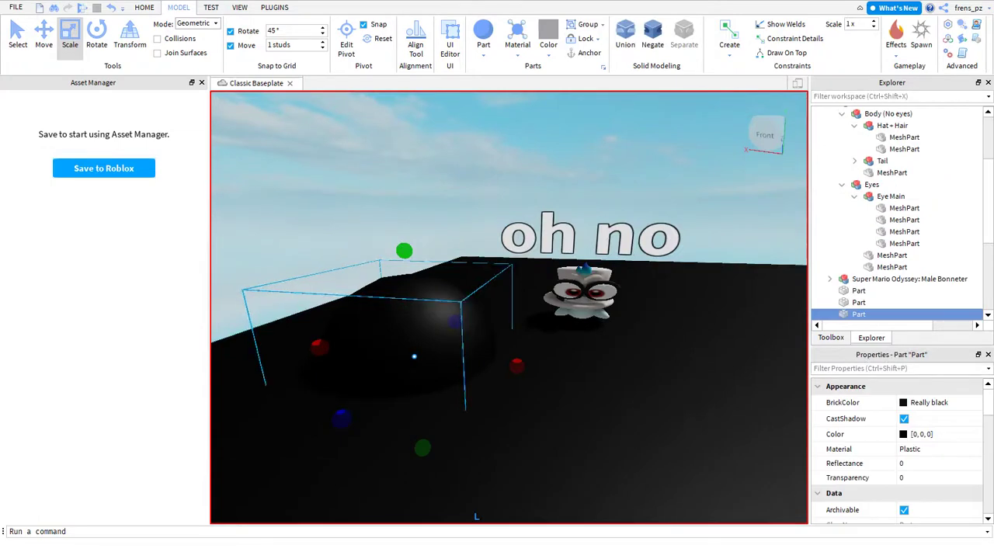
left_click(830, 337)
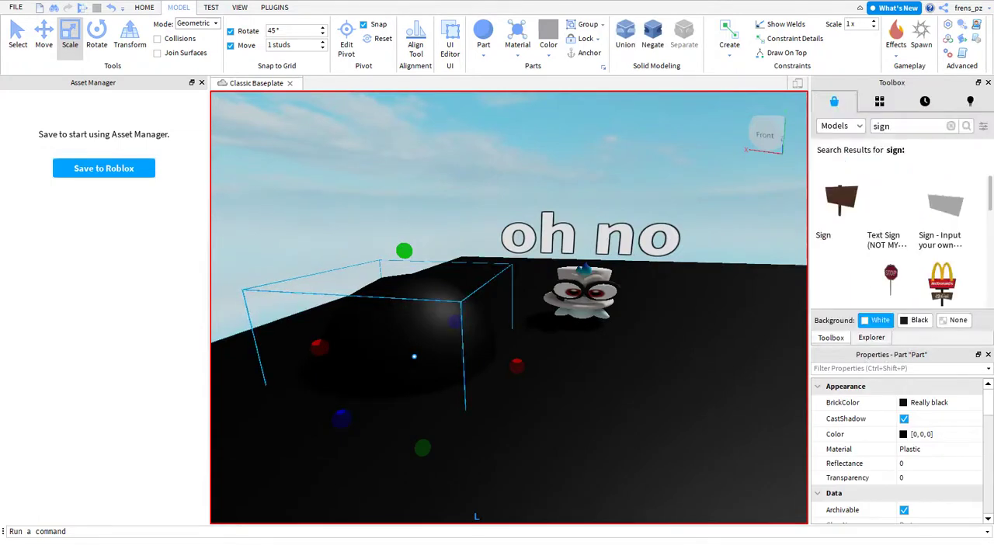
type("sop")
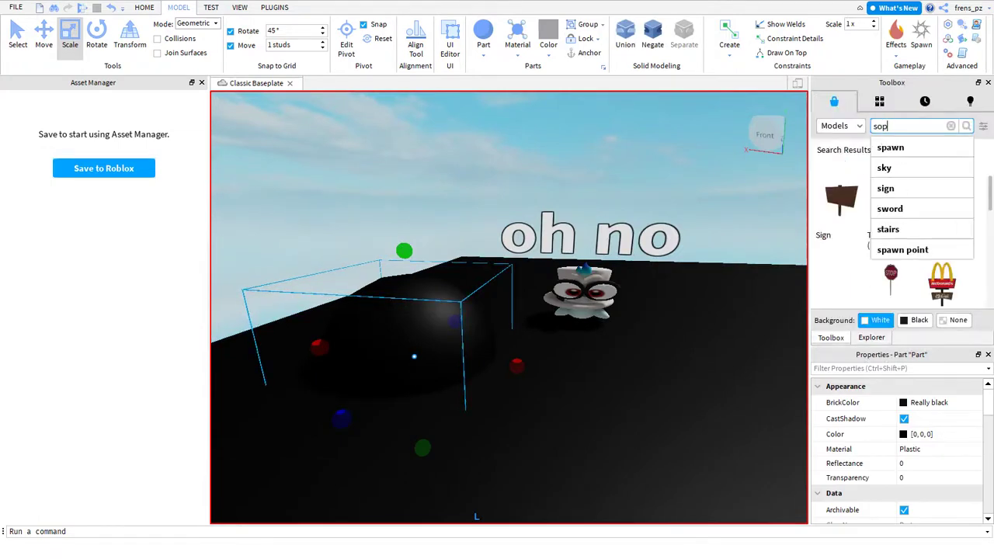
type("nw")
key("Return")
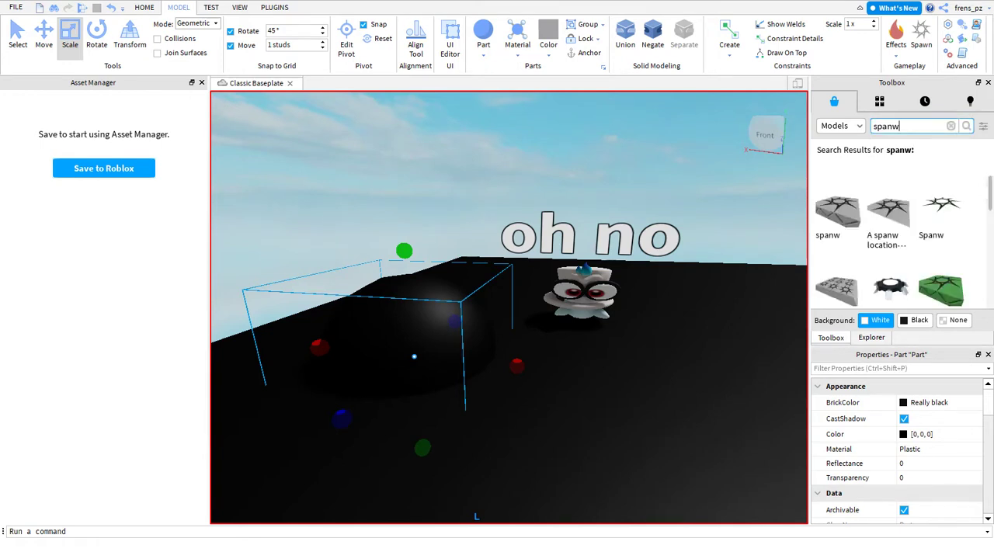
key("BackSpace")
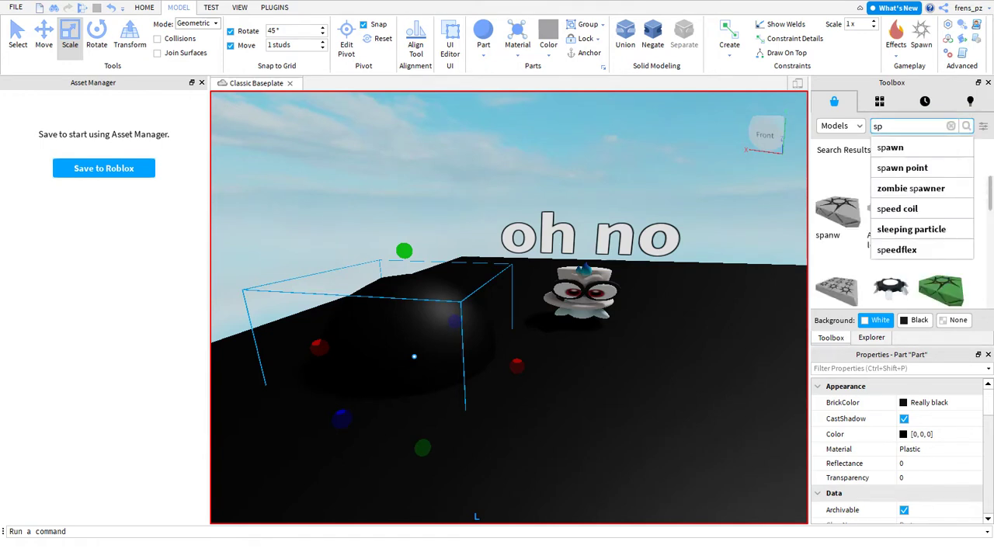
key("Return")
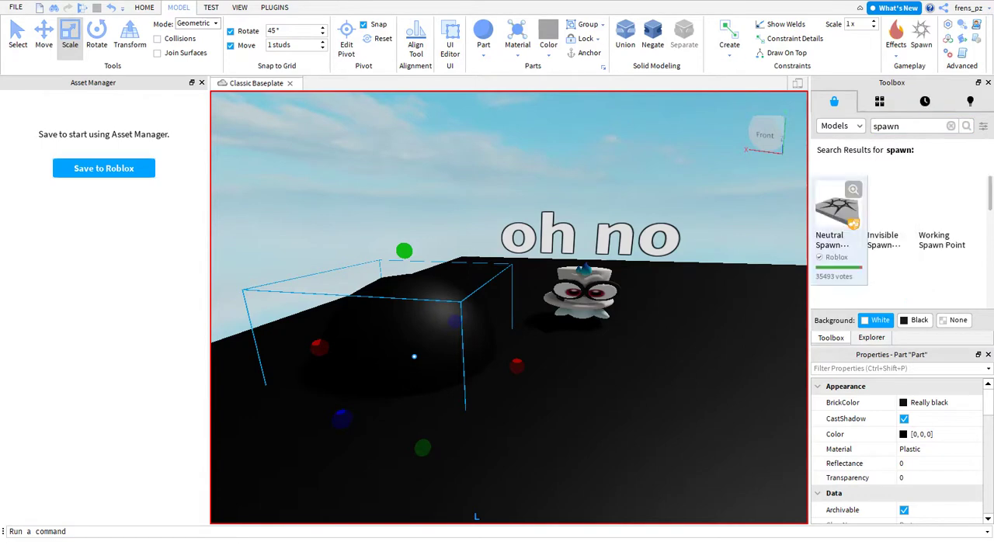
left_click(884, 211)
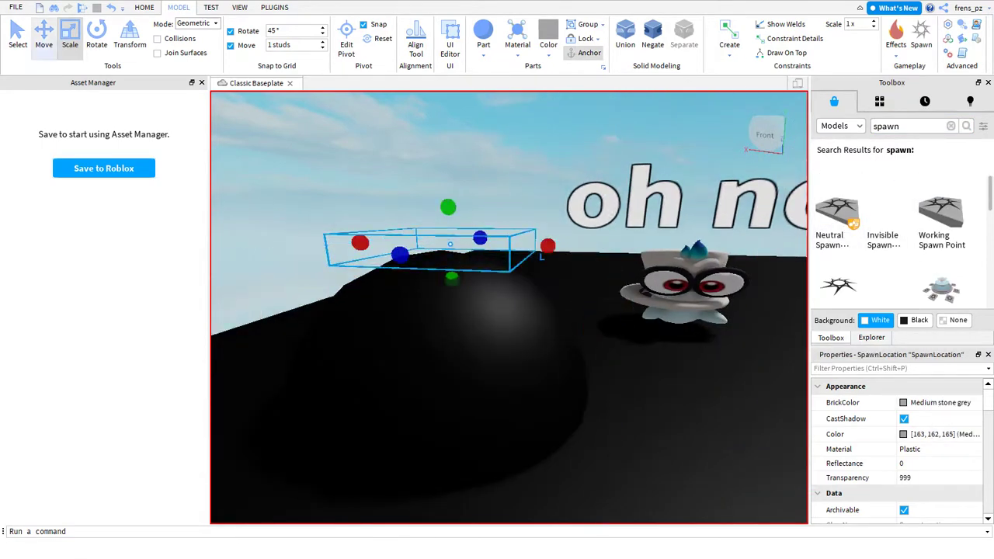
Lower the invisible spawn location onto the top of the black dome with the Move tool.
key("ctrl+2")
left_click_drag(455, 340, 455, 354)
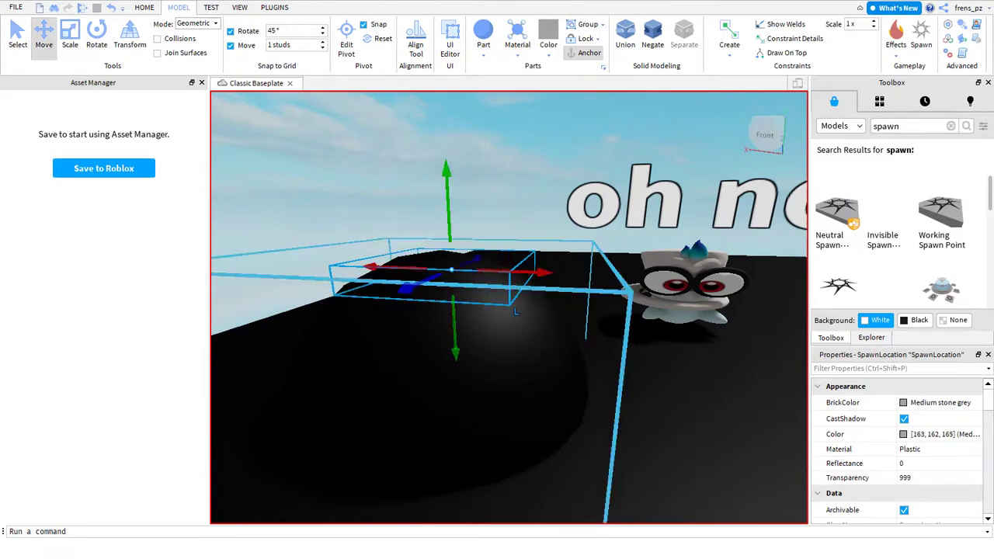
scroll(509, 306, "down", 3)
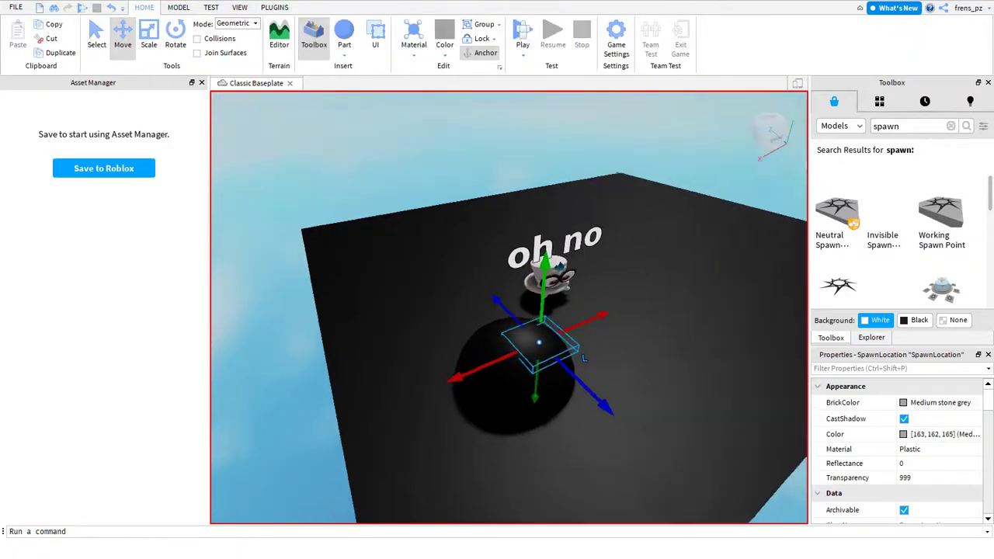
left_click(506, 285)
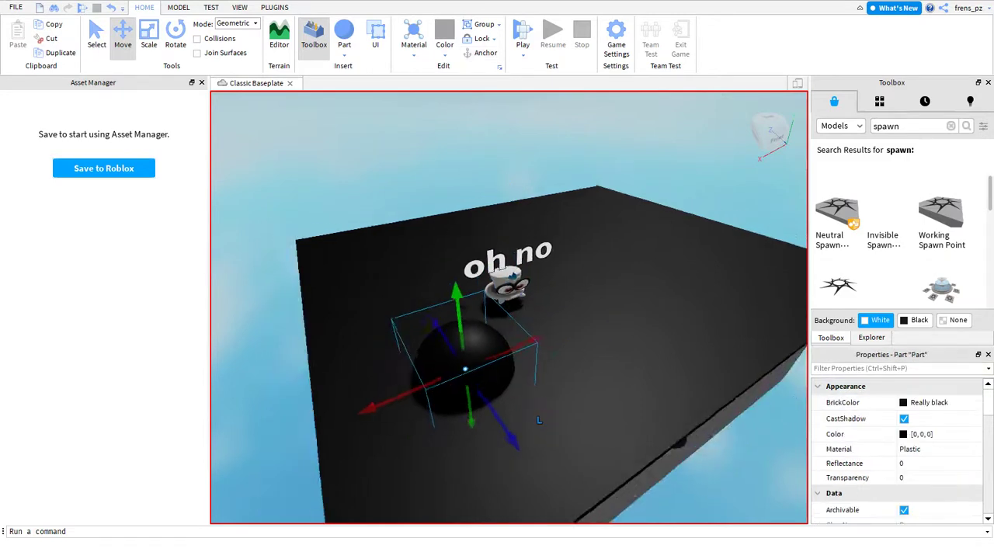
right_click_drag(723, 365, 723, 365)
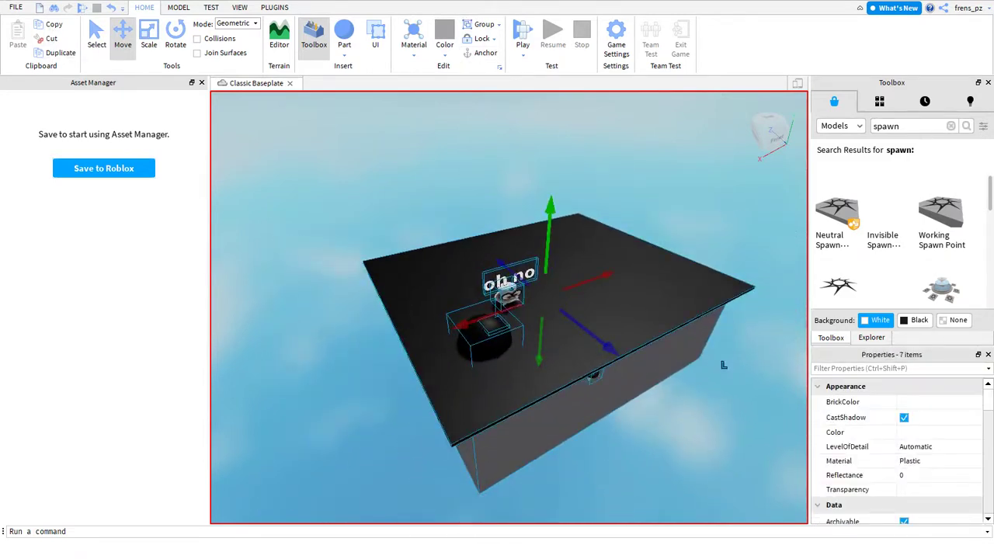
left_click(723, 365)
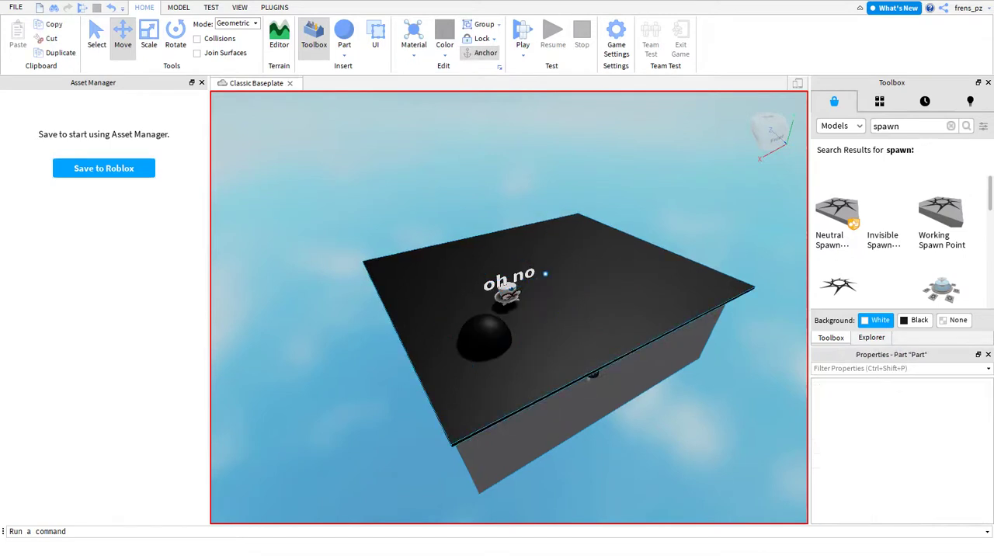
left_click(701, 362)
scroll(702, 362, "up", 5)
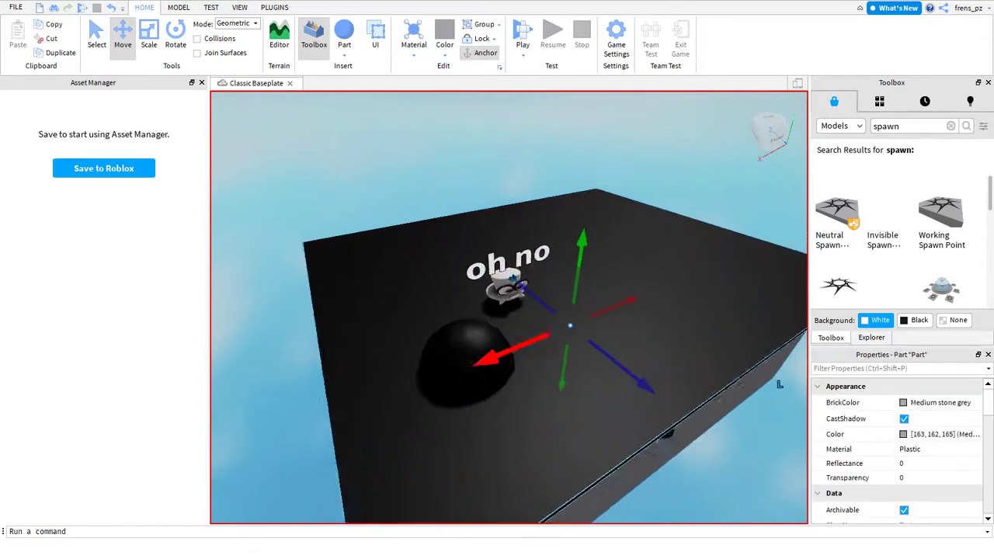
left_click(513, 351)
left_click(514, 355)
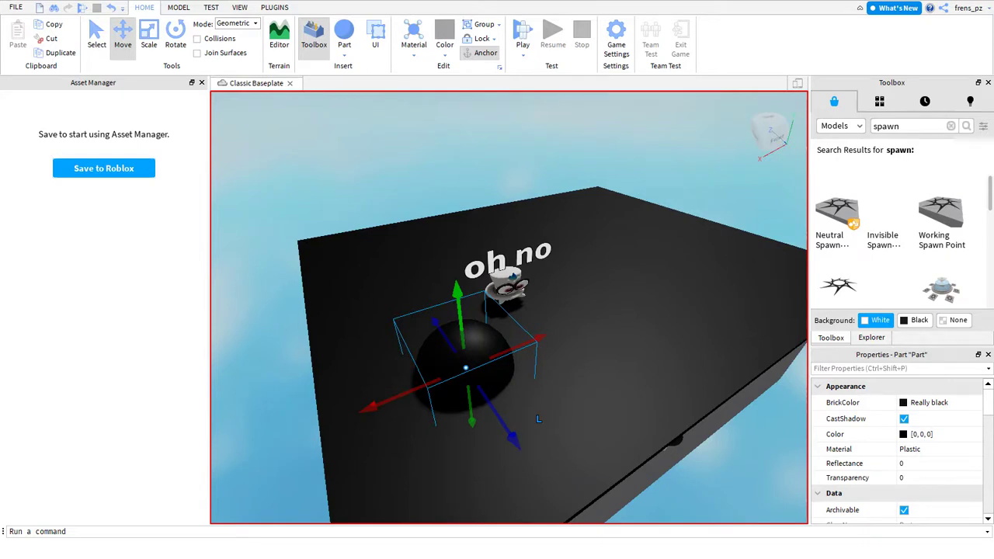
left_click(539, 419)
scroll(538, 420, "up", 5)
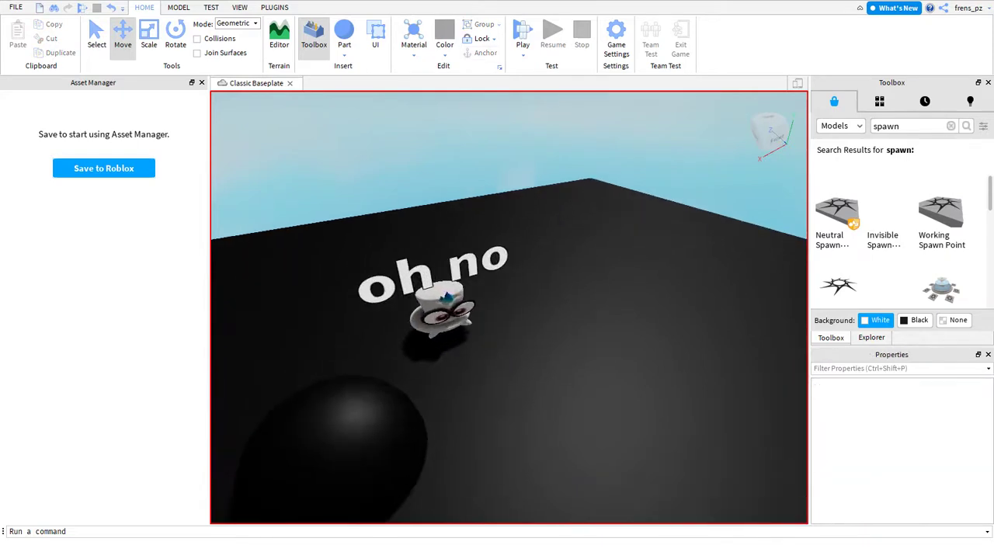
left_click(344, 54)
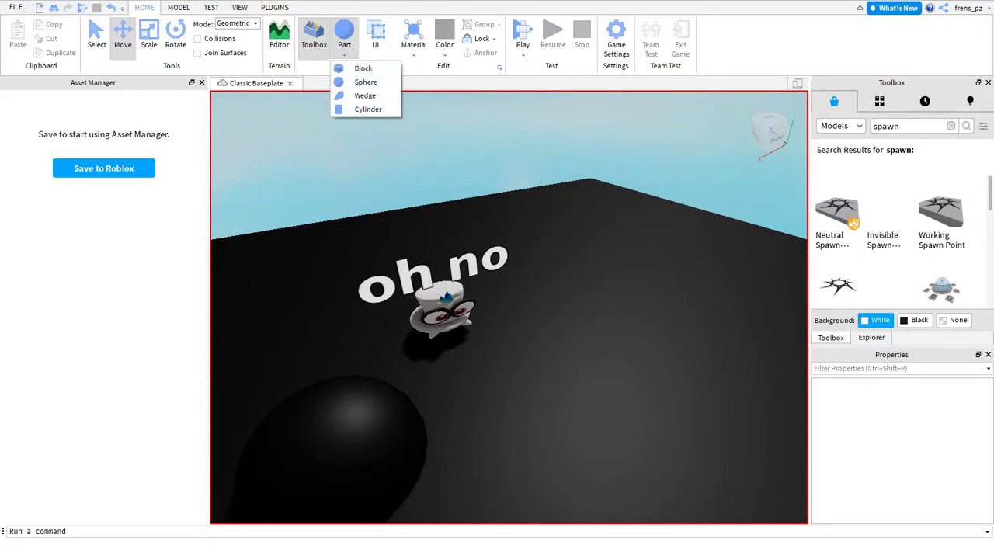
right_click_drag(509, 310, 435, 287)
left_click(344, 35)
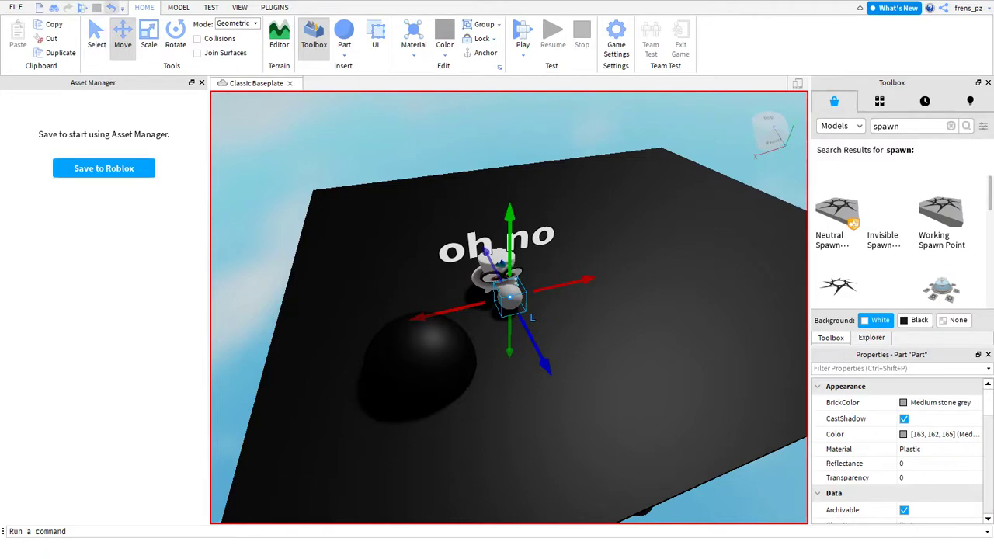
Duplicate the black dome and place the copy near the platform's far corner beside the "oh no" sign.
left_click(466, 372)
key("ctrl+d")
left_click_drag(435, 358, 365, 233)
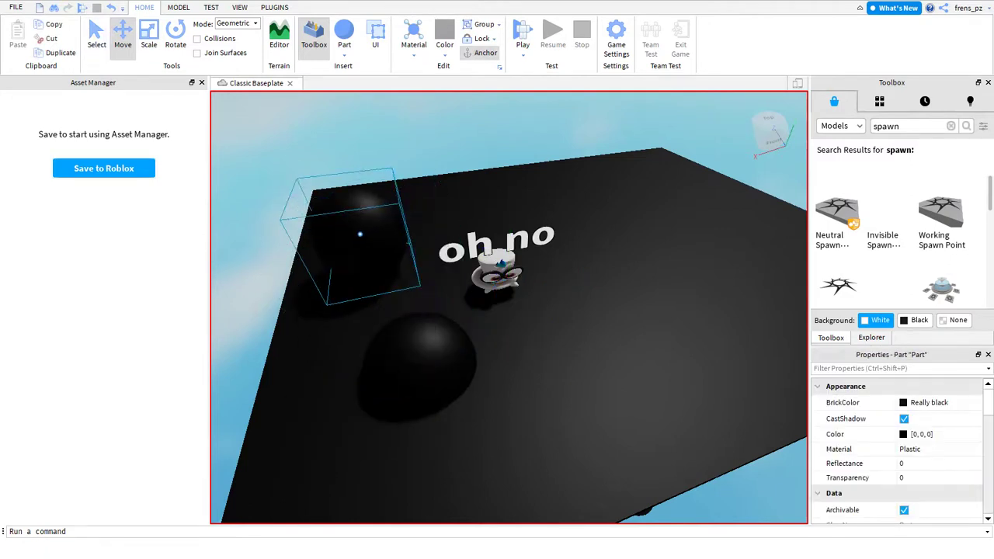
Add two more dome copies in different sizes and spread the domes over the platform around Cappy.
mouse_move(508, 310)
right_mouse_down()
mouse_move(435, 310)
mouse_move(504, 311)
right_mouse_up()
left_click_drag(381, 247, 697, 299)
key("ctrl+d")
key("ctrl+3")
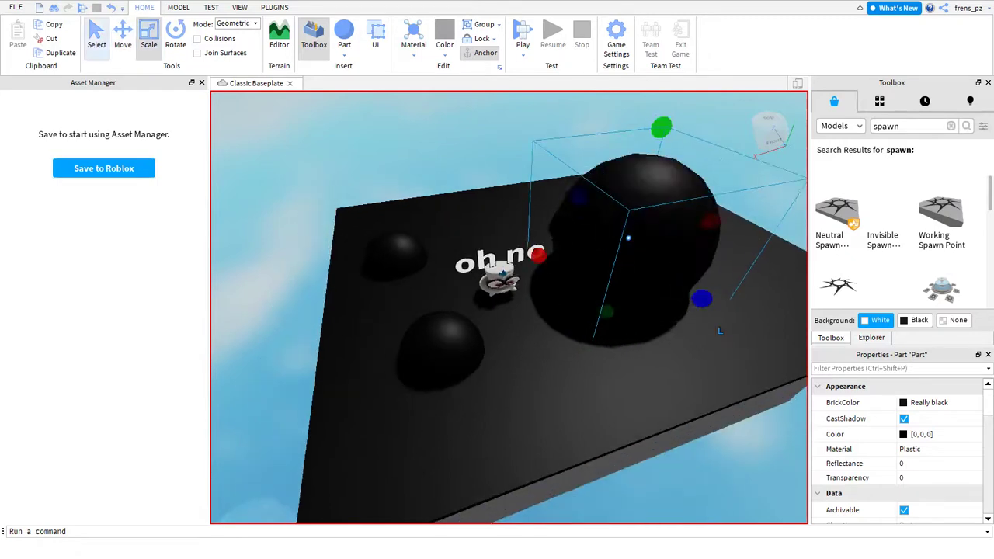
key("ctrl+2")
left_click_drag(720, 332, 510, 331)
key("ctrl+3")
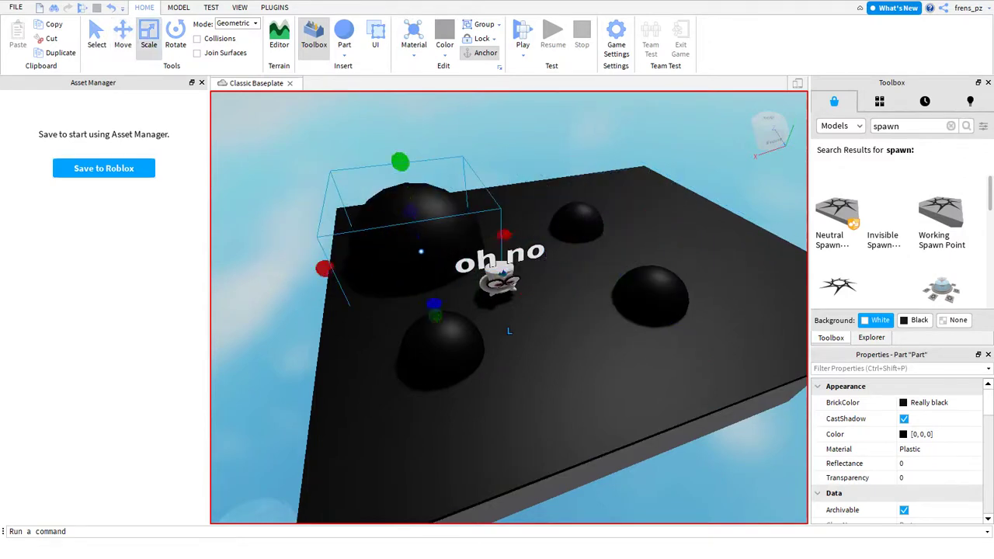
Scale up the two domes behind the sign and shrink the dome on the open side to a low bump.
left_click_drag(400, 160, 392, 130)
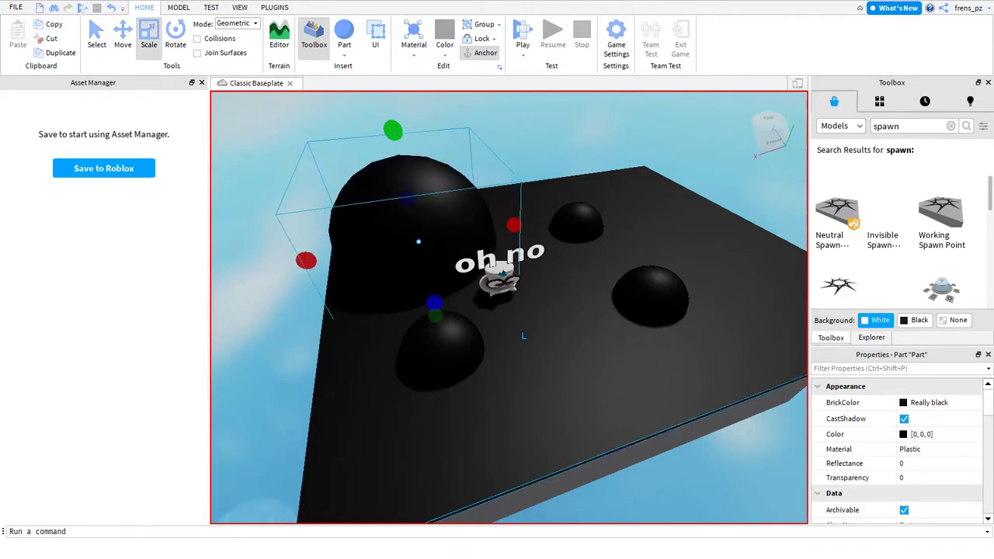
left_click(576, 221)
left_click(650, 299)
left_click_drag(668, 252, 654, 284)
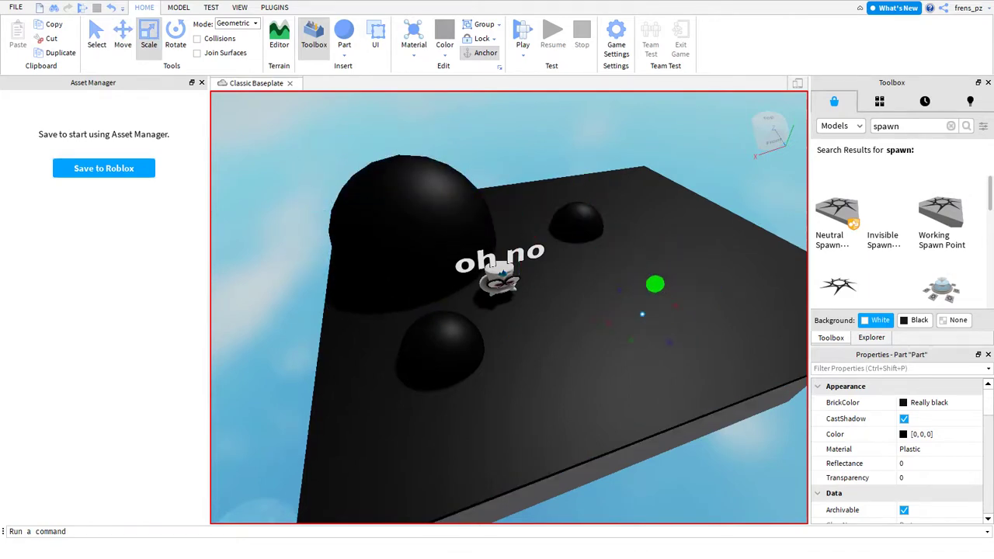
left_click(576, 219)
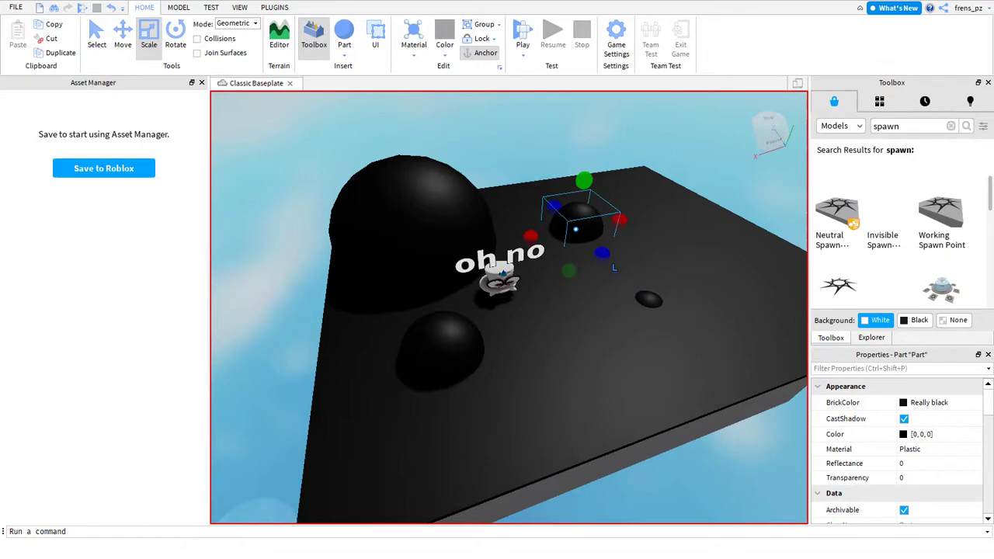
left_click_drag(614, 268, 631, 273)
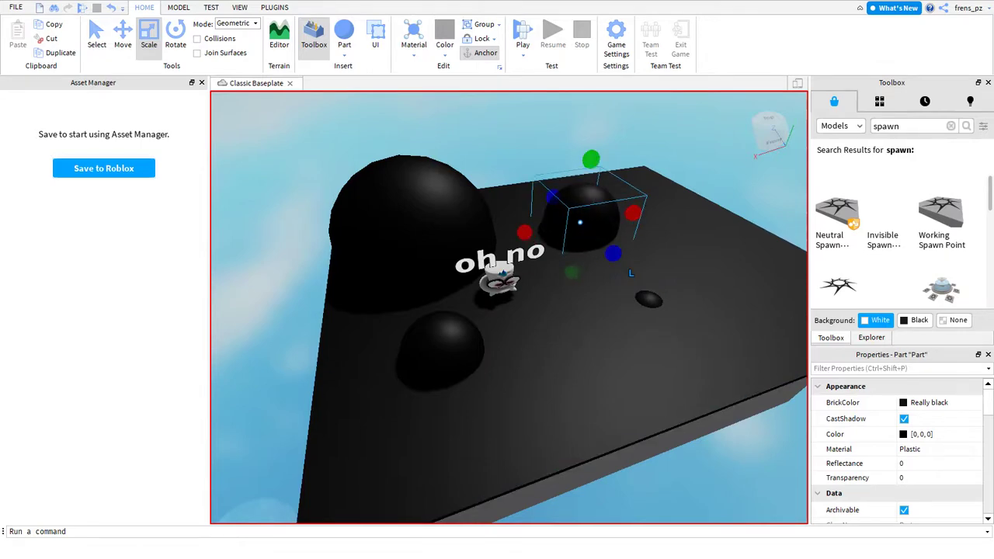
Copy the platform's black top slab and shape the copy into a narrow walkway extending from the platform's edge.
right_click_drag(630, 272, 631, 358)
left_click(591, 397)
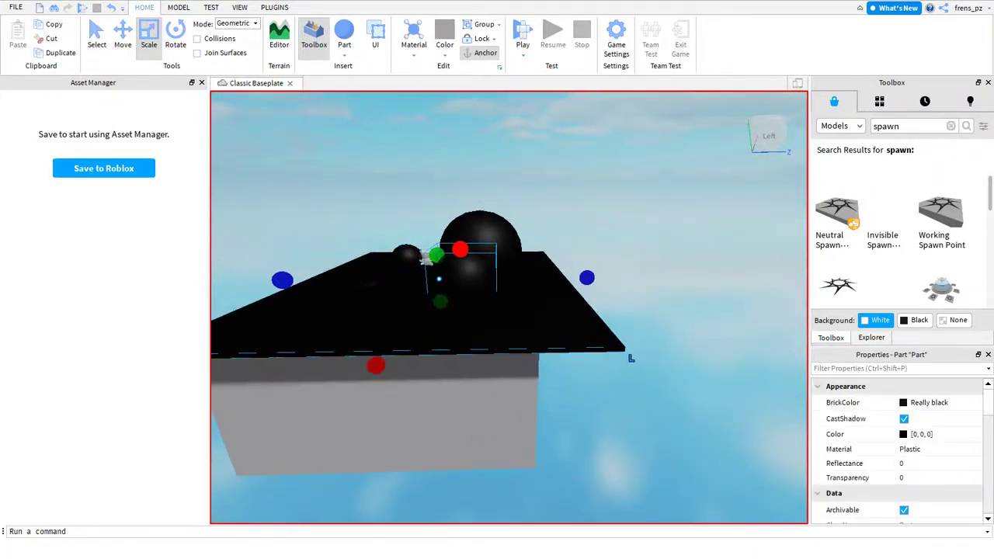
right_click_drag(631, 358, 751, 308)
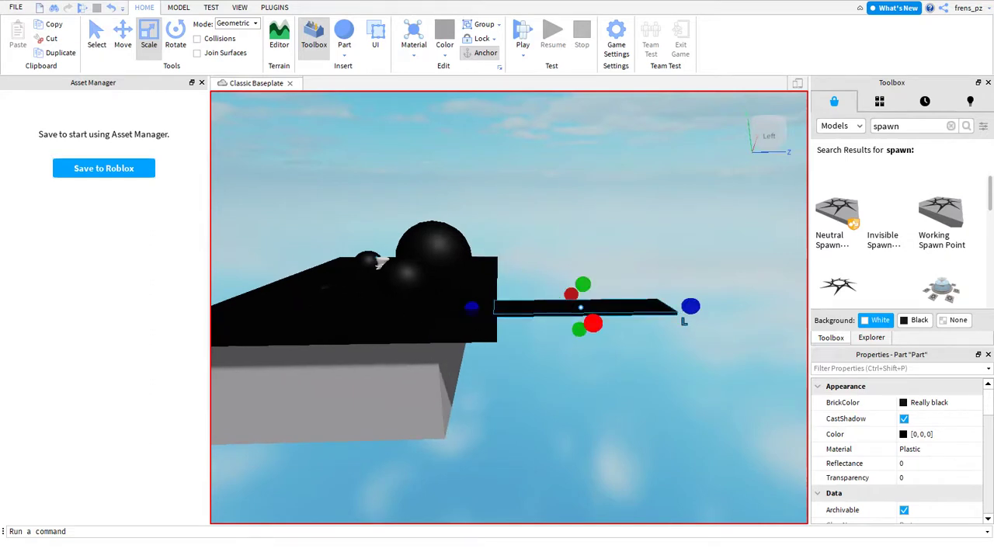
Duplicate the grey base block and resize the copy to a narrow support beneath the black walkway.
left_click(448, 440)
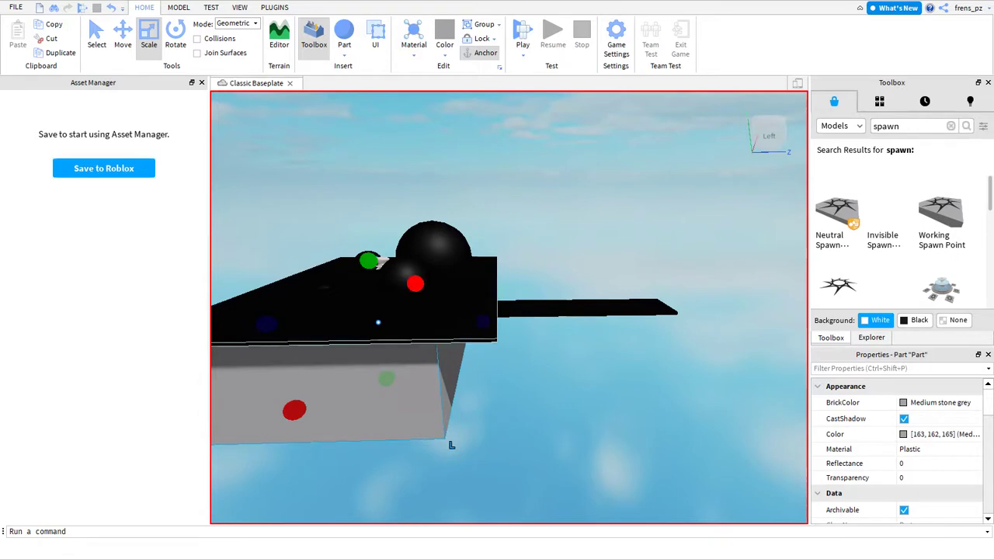
left_click_drag(452, 445, 641, 437)
right_click_drag(642, 438, 641, 437)
right_click_drag(553, 502, 553, 503)
left_click_drag(469, 275, 517, 277)
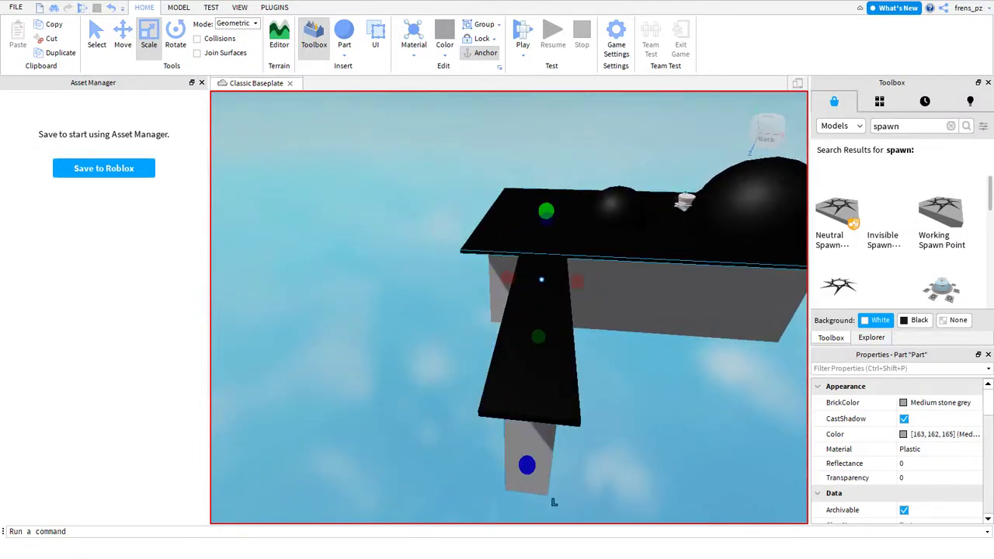
scroll(699, 353, "up", 10)
scroll(778, 356, "down", 3)
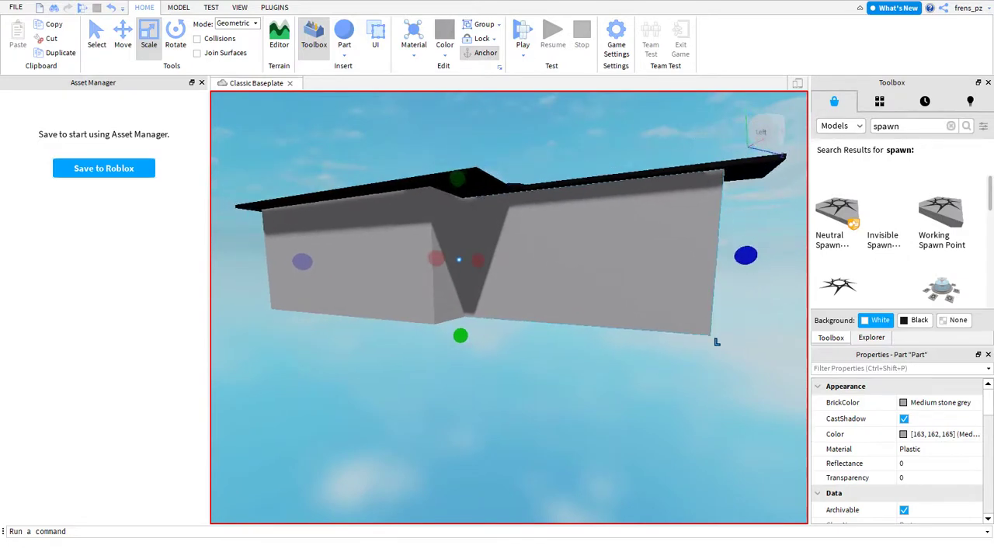
Place another narrow black slab so that it reaches outward into the empty space as a further walkway.
right_click_drag(717, 342, 623, 257)
left_click(654, 260)
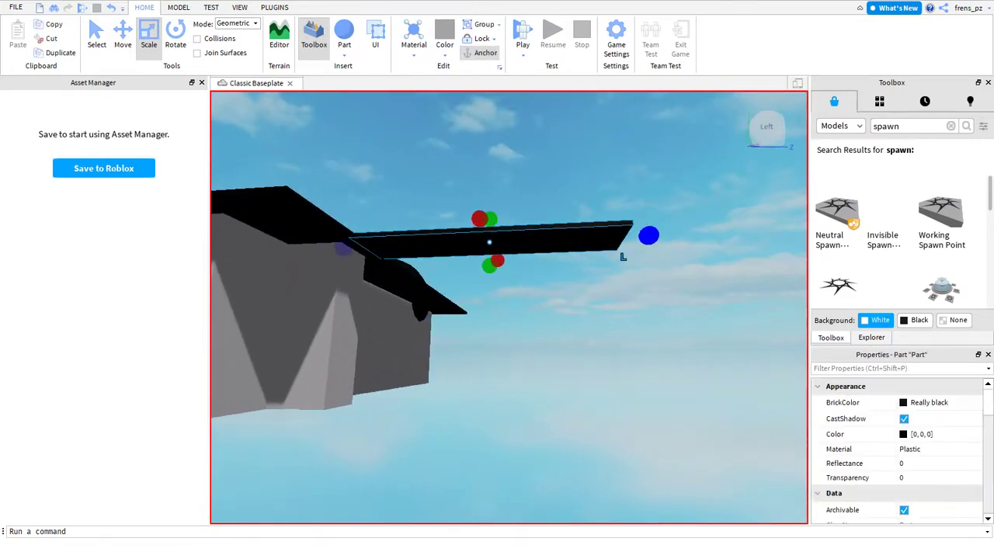
right_click_drag(623, 257, 729, 358)
Search the Toolbox models for "hat" and insert the Top Hat model.
left_click(879, 101)
left_click(834, 101)
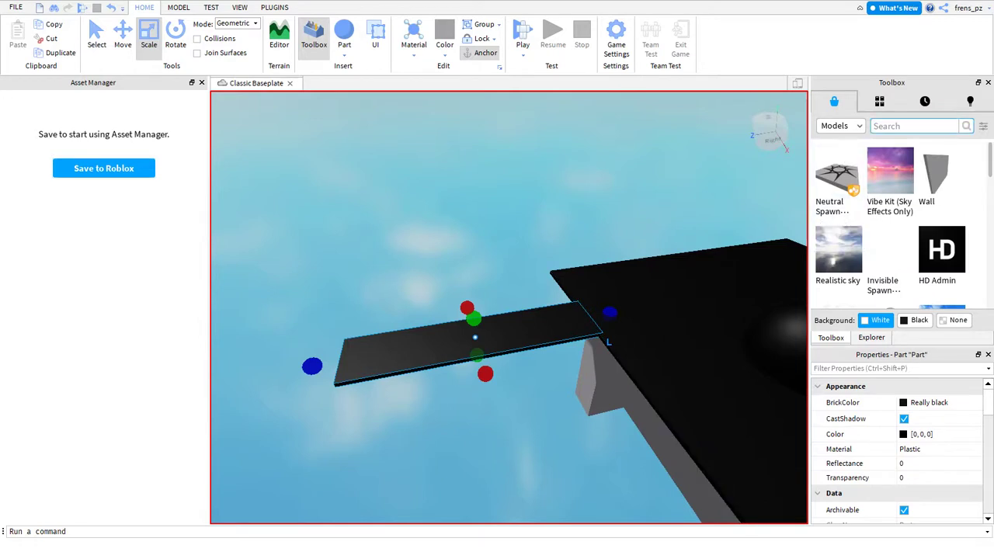
type("hat")
key("Return")
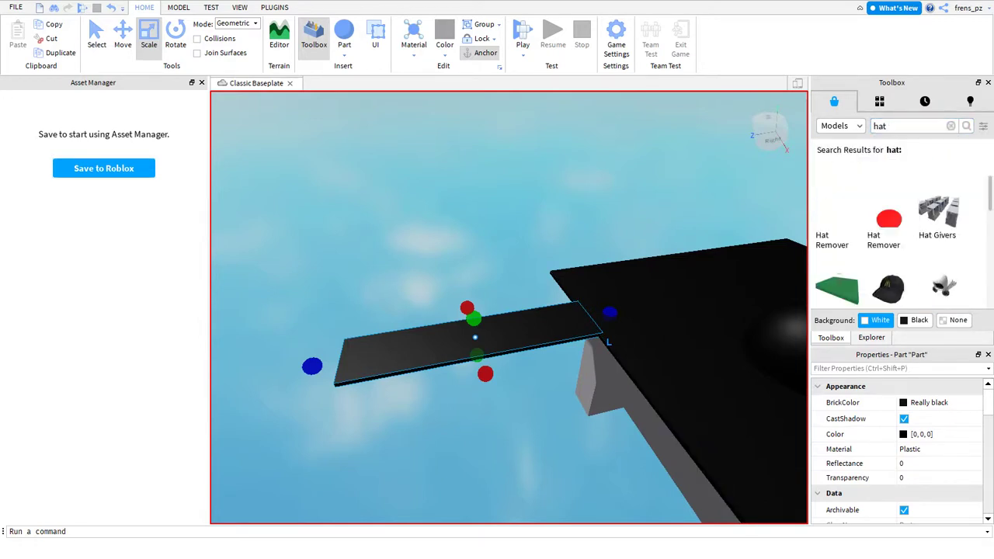
scroll(900, 241, "down", 3)
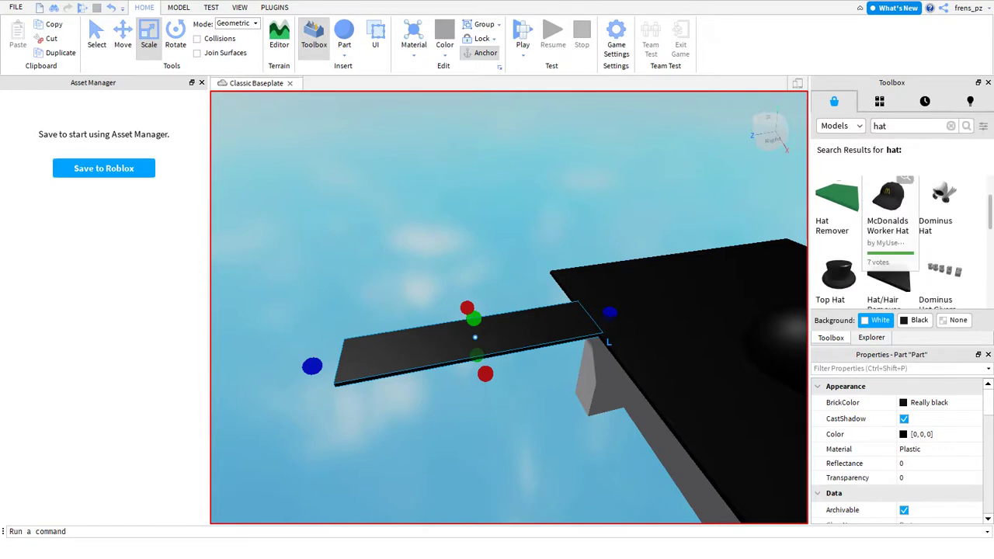
left_click(842, 272)
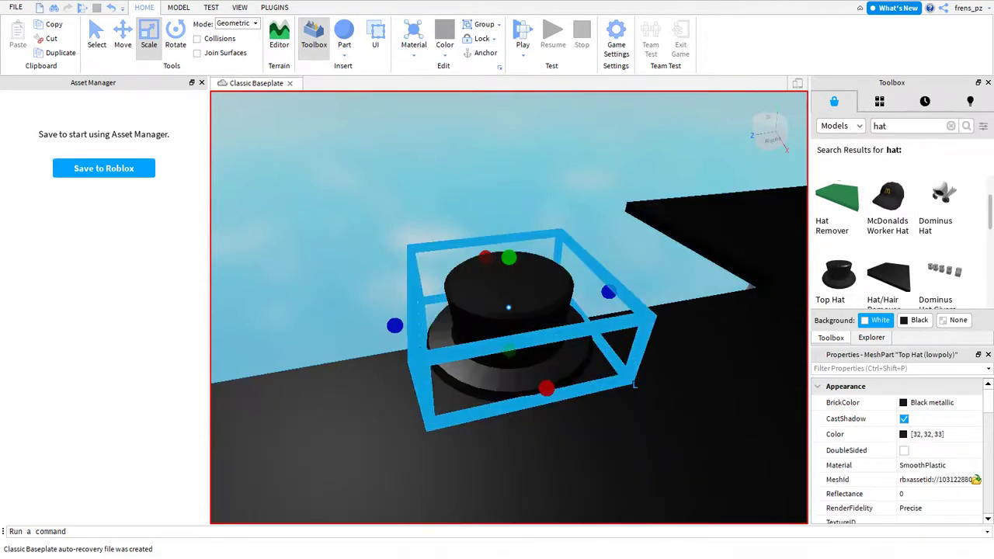
Enlarge the top hat into a tall, house-sized hat standing where the narrow walkway meets the platform.
key("f")
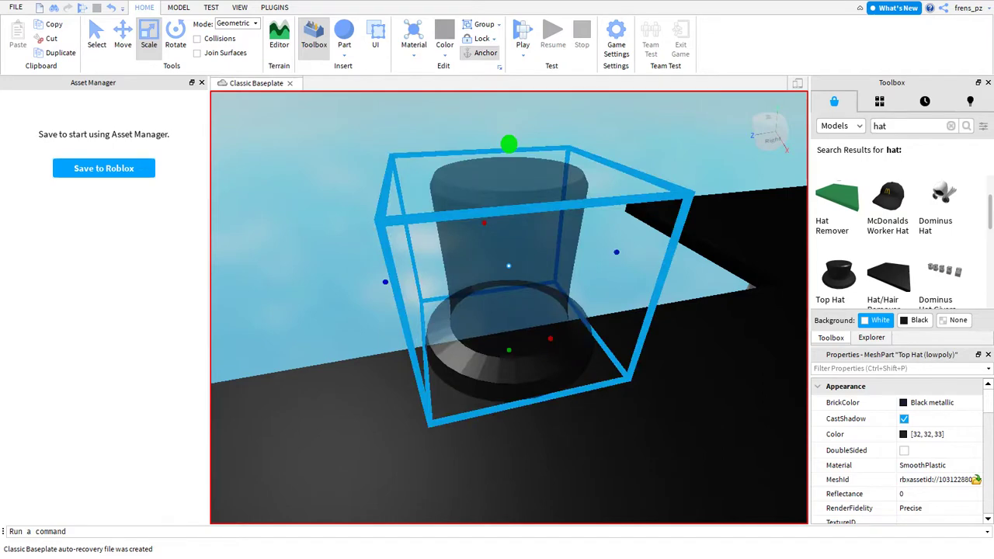
left_click_drag(664, 227, 704, 220)
right_click_drag(679, 305, 518, 398)
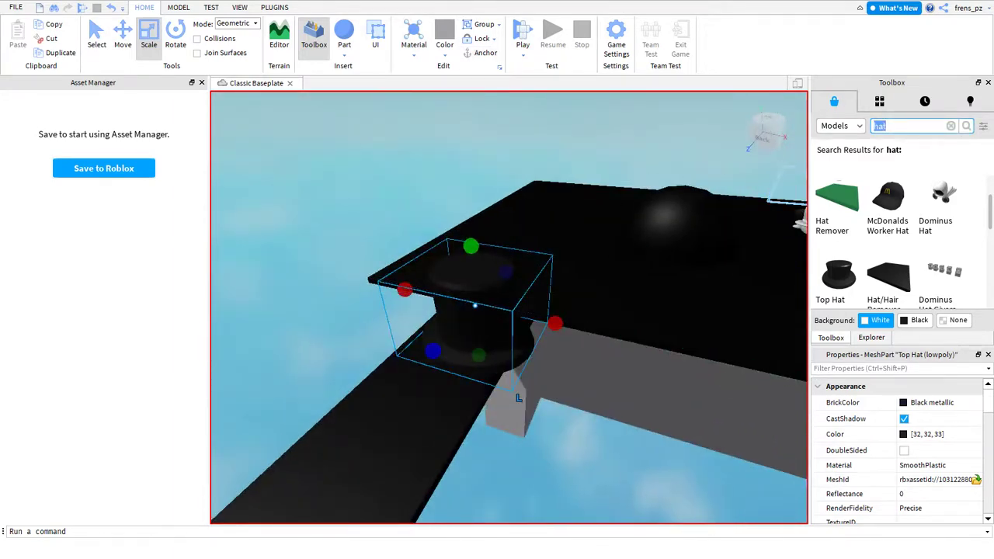
key("ctrl+z")
key("ctrl+z")
key("ctrl+z")
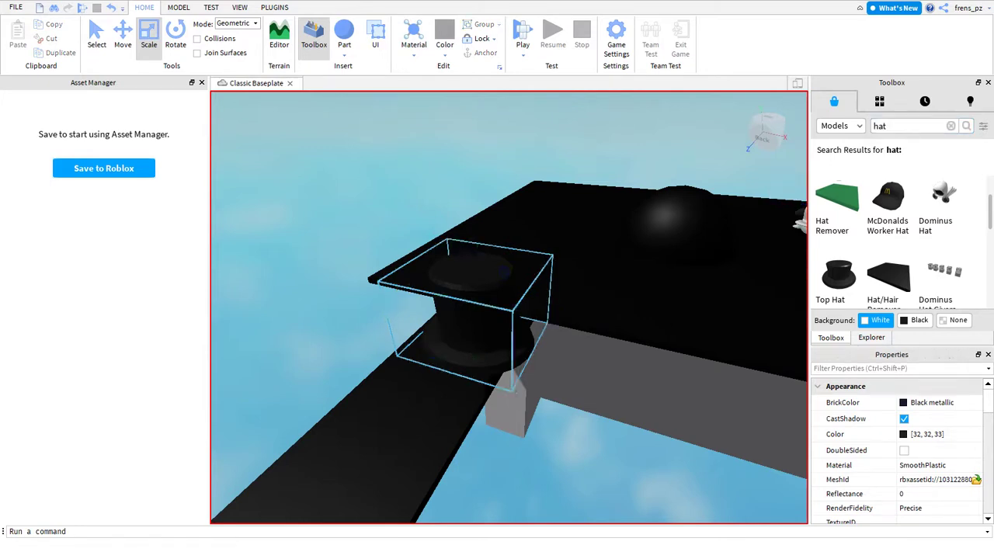
key("ctrl+z")
key("ctrl+z")
key("ctrl+z")
key("ctrl+z")
key("ctrl+z")
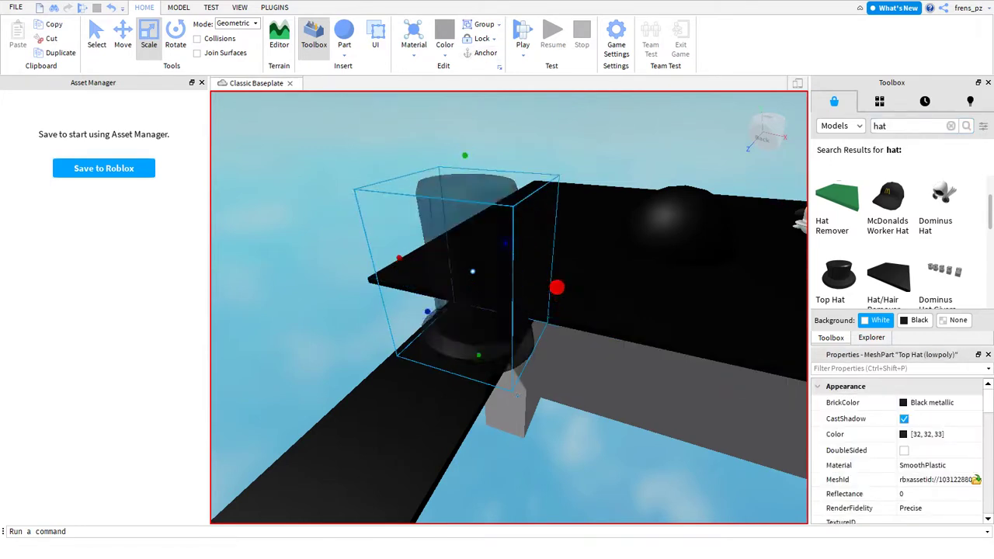
key("ctrl+z")
key("ctrl+z")
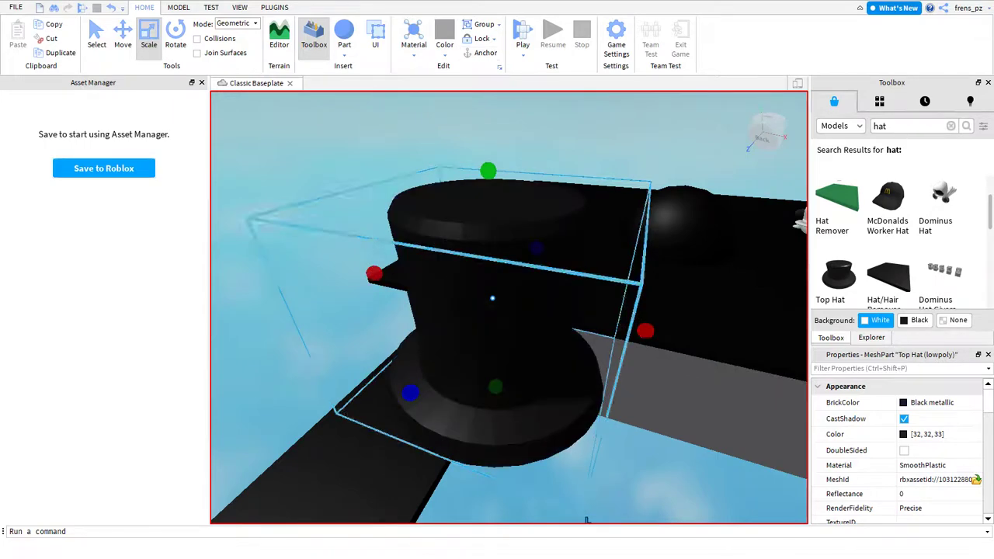
Search the Toolbox models for "door" and browse the offered doors.
type("door")
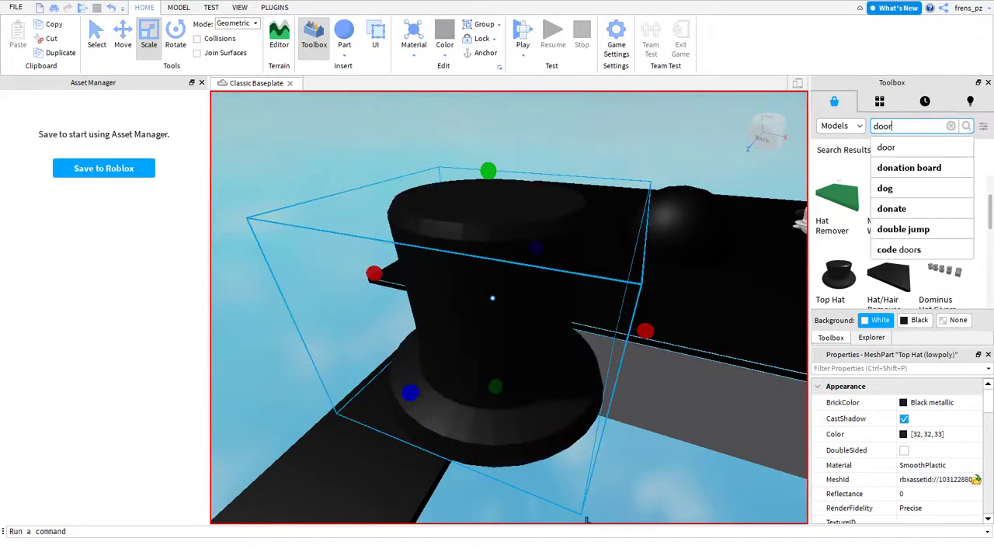
key("Return")
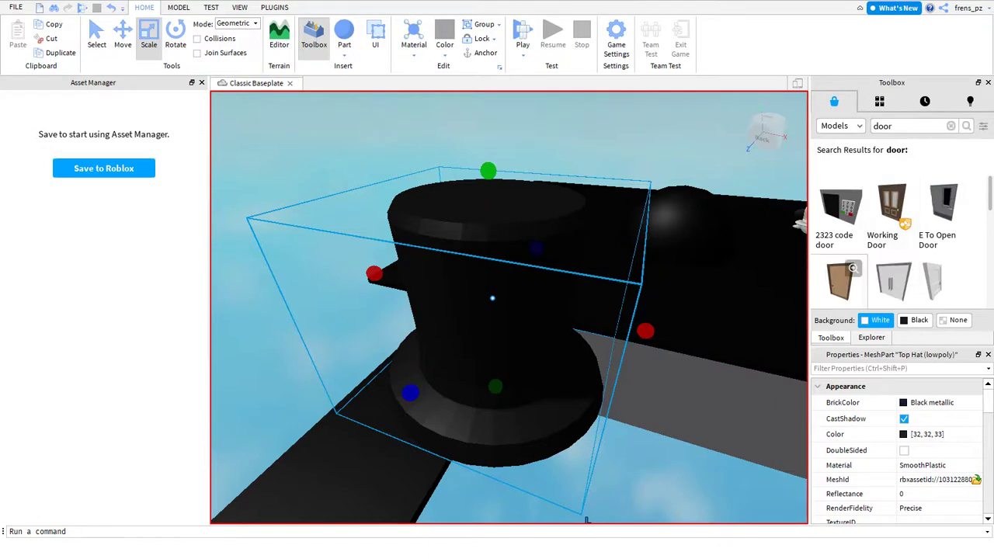
scroll(842, 276, "down", 3)
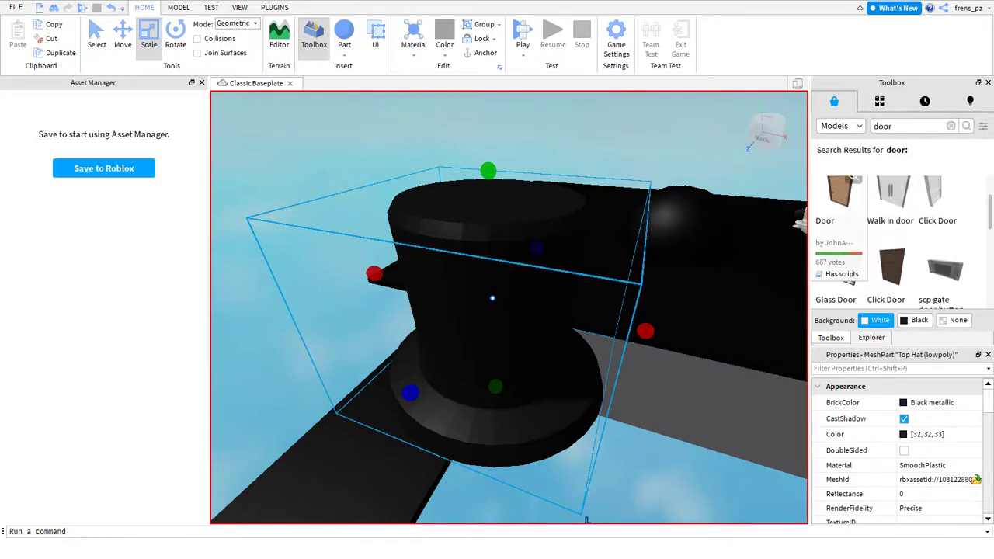
scroll(892, 202, "up", 3)
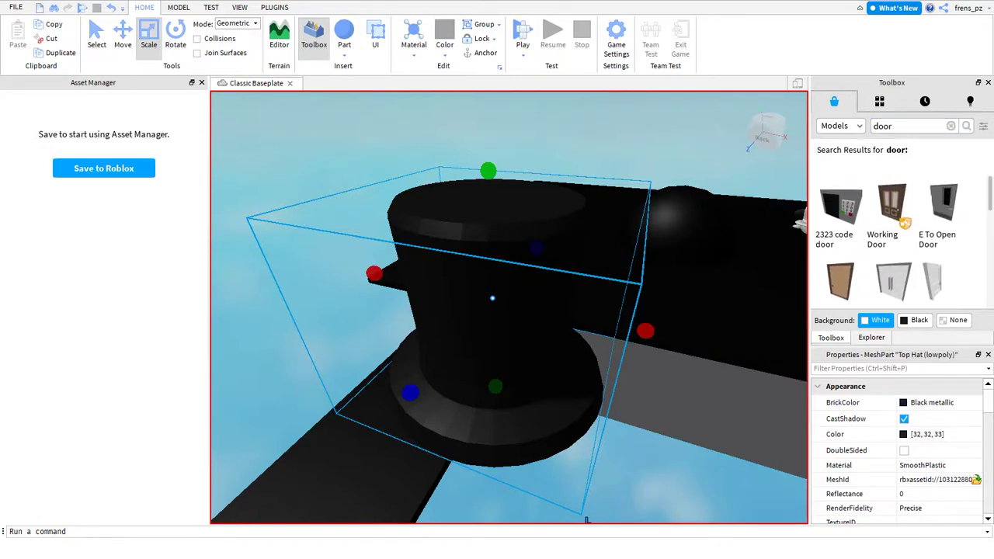
Insert a block part and shape it into an upright door slab in front of the top hat.
left_click(344, 56)
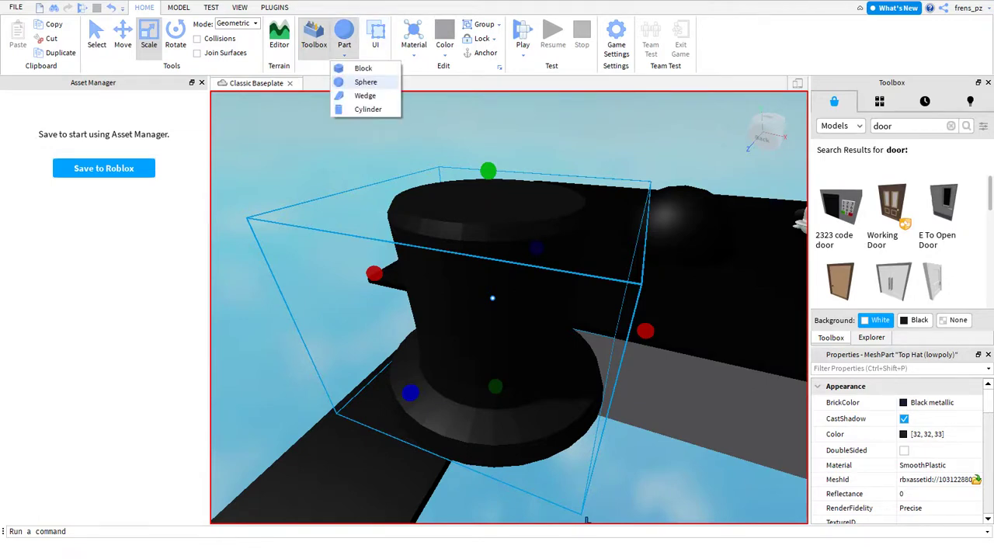
left_click(355, 69)
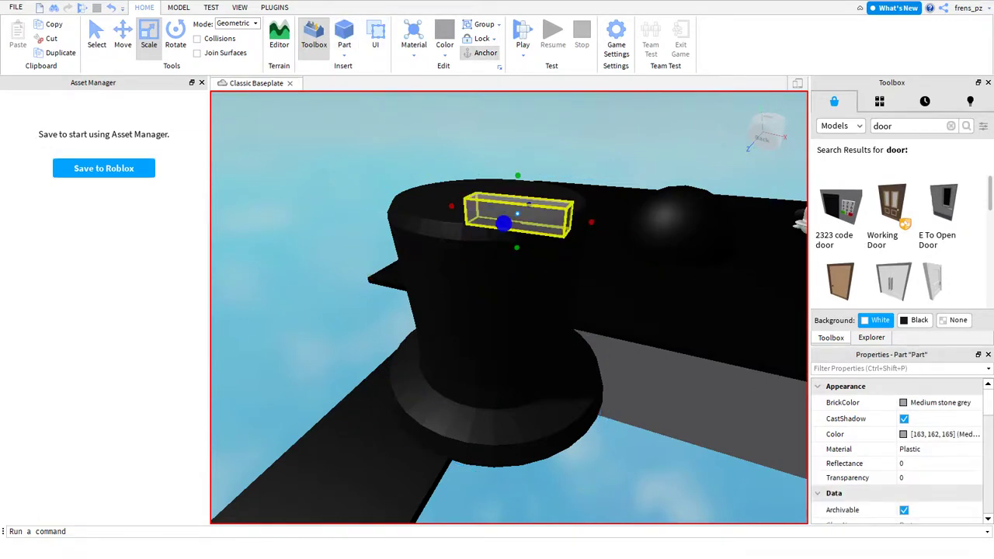
key("ctrl+t")
right_click_drag(517, 260, 558, 313)
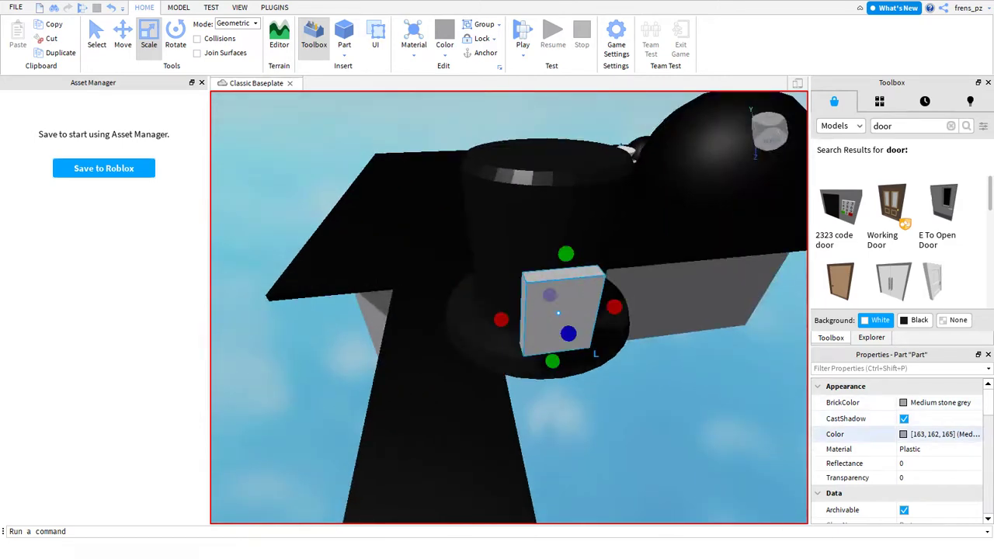
Give the door slab the light brown colour [197, 143, 82] and the Wood material.
left_click(904, 434)
left_click_drag(526, 292, 640, 199)
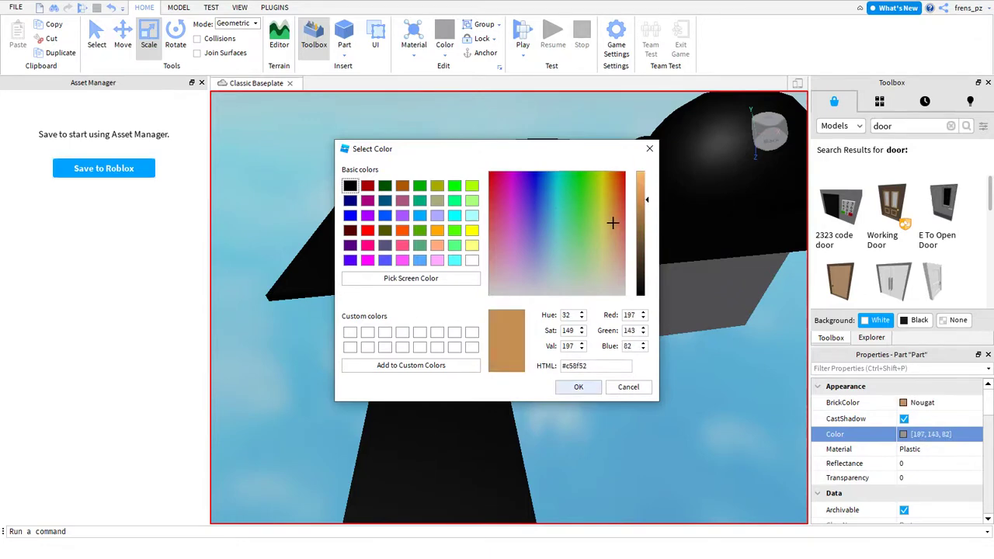
left_click(578, 386)
left_click(932, 449)
left_click(976, 449)
scroll(932, 496, "down", 1)
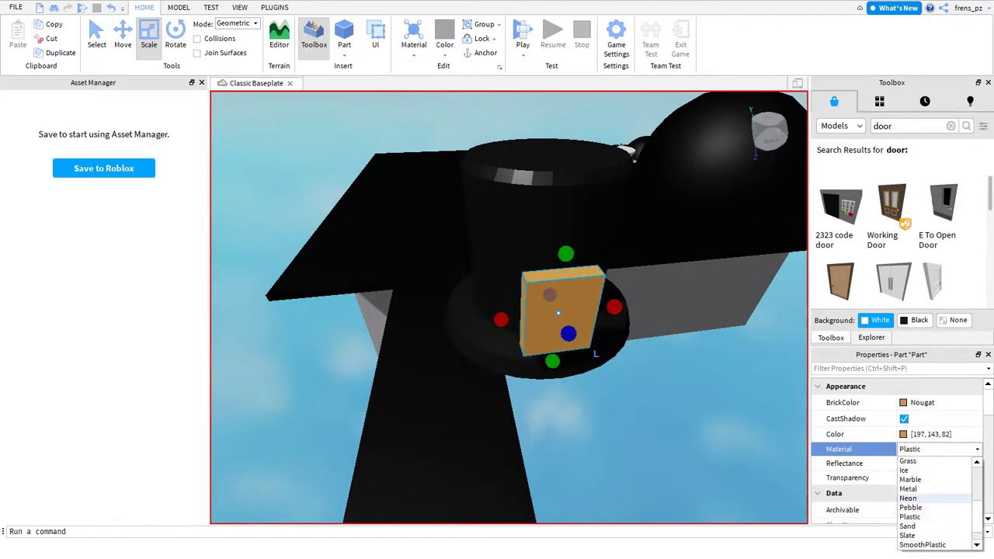
scroll(932, 497, "down", 1)
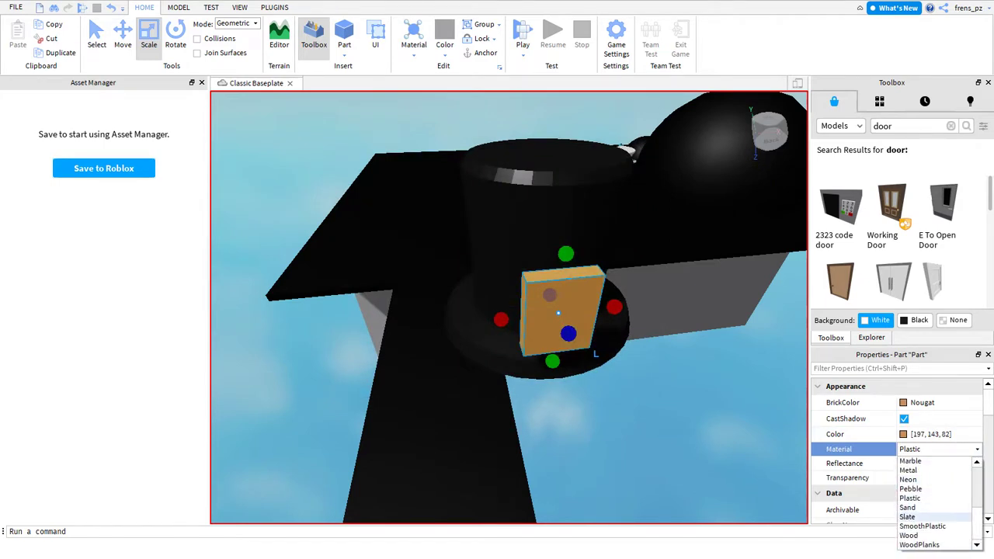
left_click(909, 535)
Adjust the wooden door's size and position so it fits against the hat's front, just above the brim.
right_click_drag(509, 311, 622, 311)
left_click(738, 295)
left_click_drag(719, 315, 662, 315)
scroll(759, 288, "down", 5)
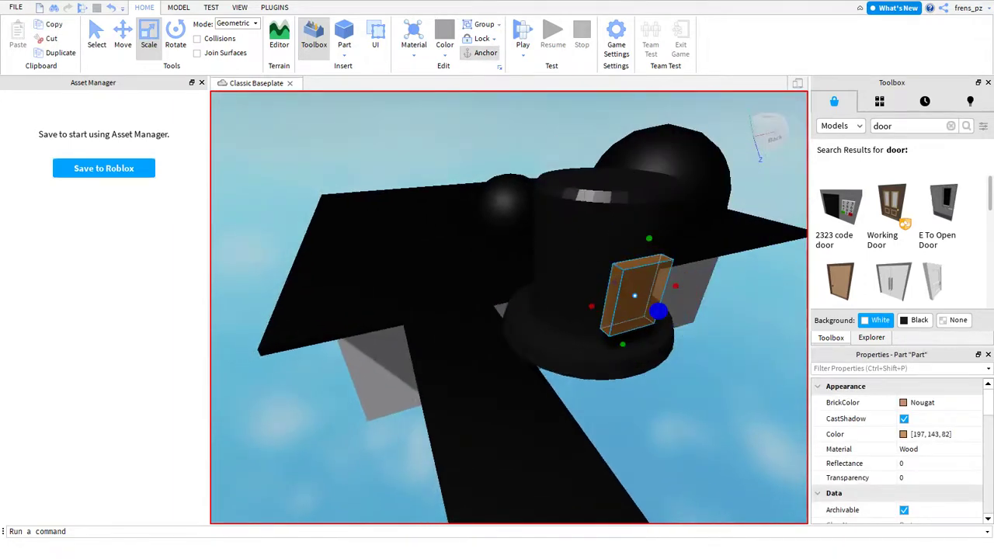
scroll(567, 256, "up", 5)
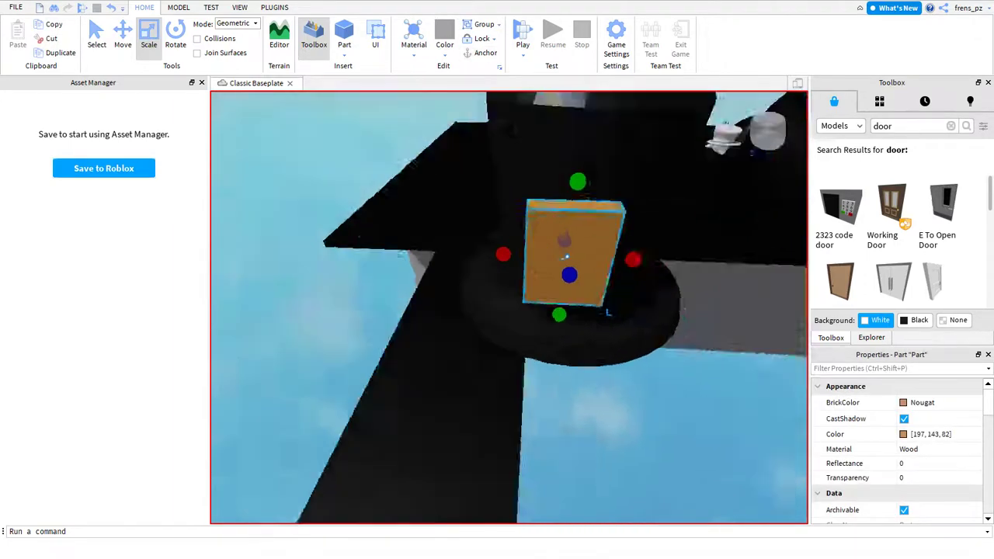
right_click_drag(566, 257, 563, 288)
left_click_drag(563, 293, 572, 327)
right_click_drag(573, 326, 606, 300)
scroll(488, 336, "down", 5)
left_click_drag(605, 299, 572, 294)
right_click_drag(572, 295, 576, 350)
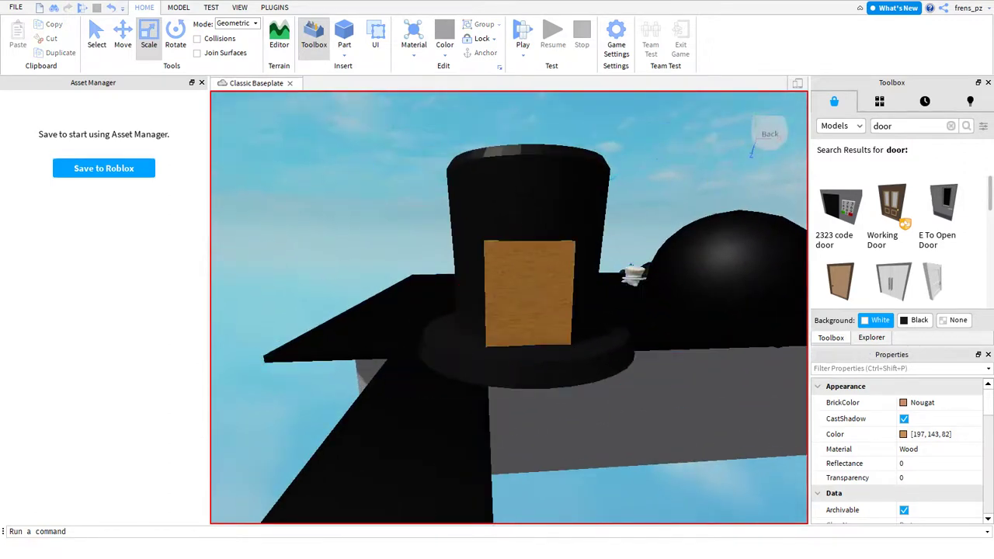
scroll(576, 350, "down", 3)
scroll(576, 350, "up", 3)
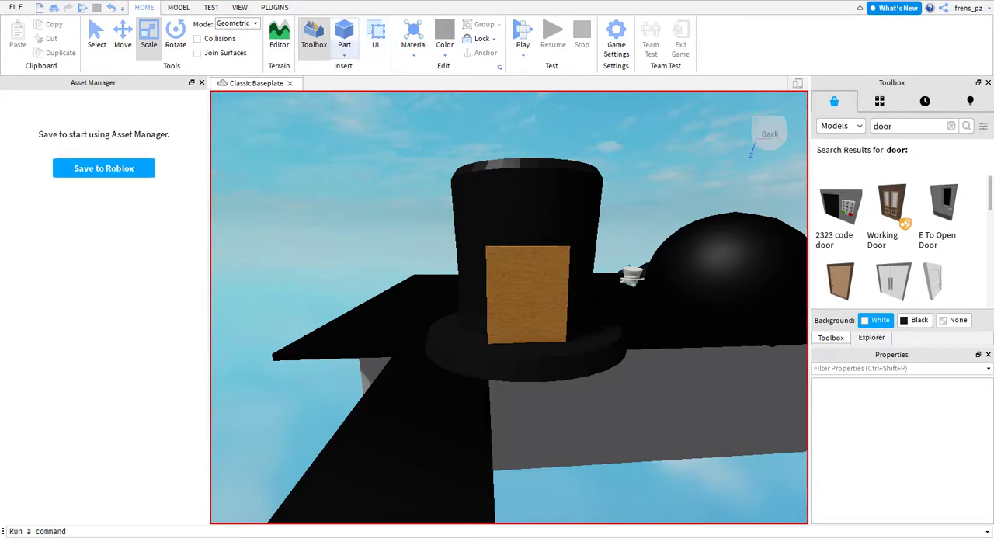
Insert a sphere part, shrink it to a doorknob and position it near the side edge of the wooden door.
left_click(344, 54)
left_click(365, 81)
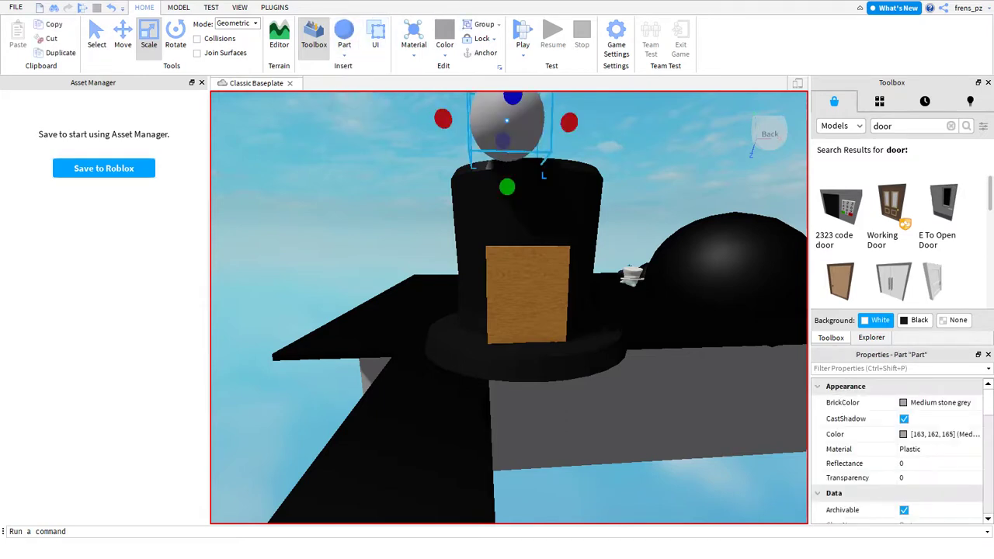
scroll(510, 307, "down", 3)
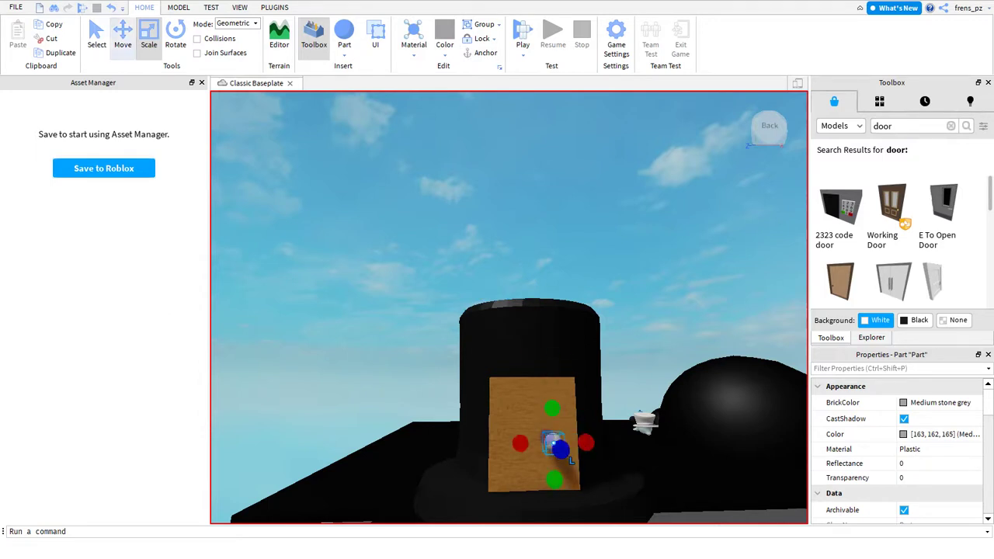
key("ctrl+2")
left_click_drag(572, 460, 579, 464)
right_click_drag(579, 464, 233, 466)
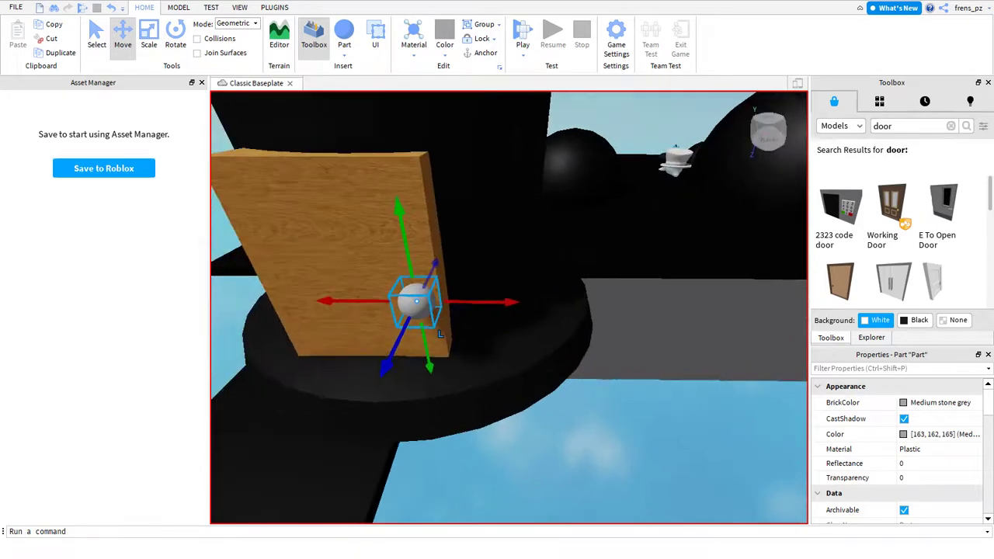
key("f")
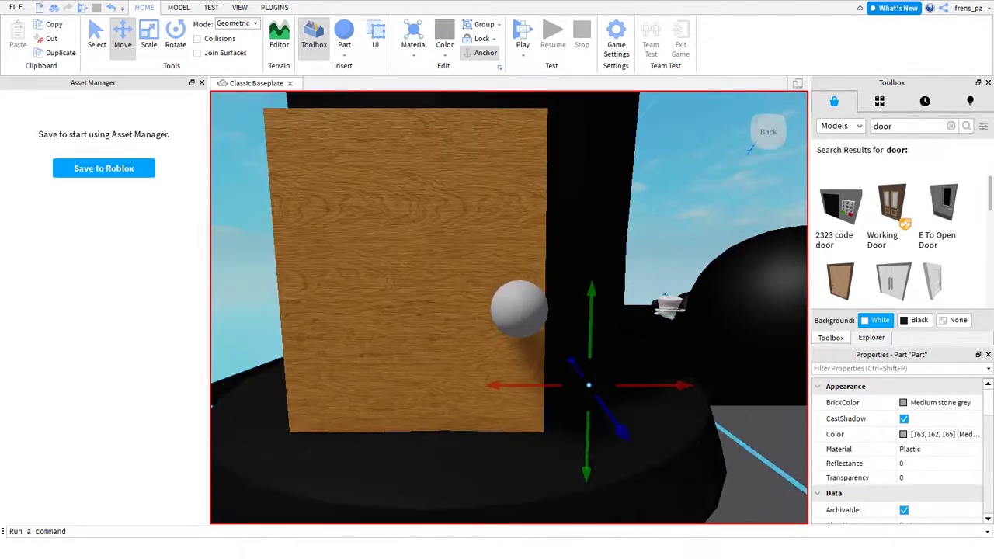
Colour the doorknob dark brown [121, 91, 50].
left_click(939, 434)
left_click(903, 434)
mouse_move(536, 206)
left_mouse_down()
mouse_move(611, 212)
mouse_move(640, 237)
left_mouse_up()
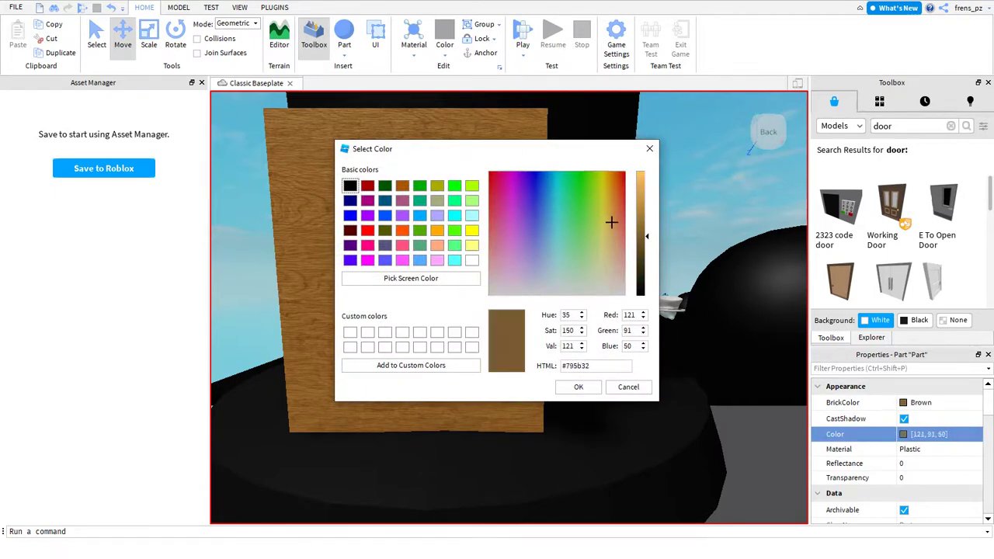
left_click(579, 387)
left_click(699, 171)
Group the top hat, door and doorknob into one model and name it "hat house".
right_click_drag(508, 306, 419, 311)
scroll(509, 307, "down", 5)
right_click_drag(544, 233, 512, 233)
scroll(513, 233, "up", 5)
scroll(509, 307, "down", 5)
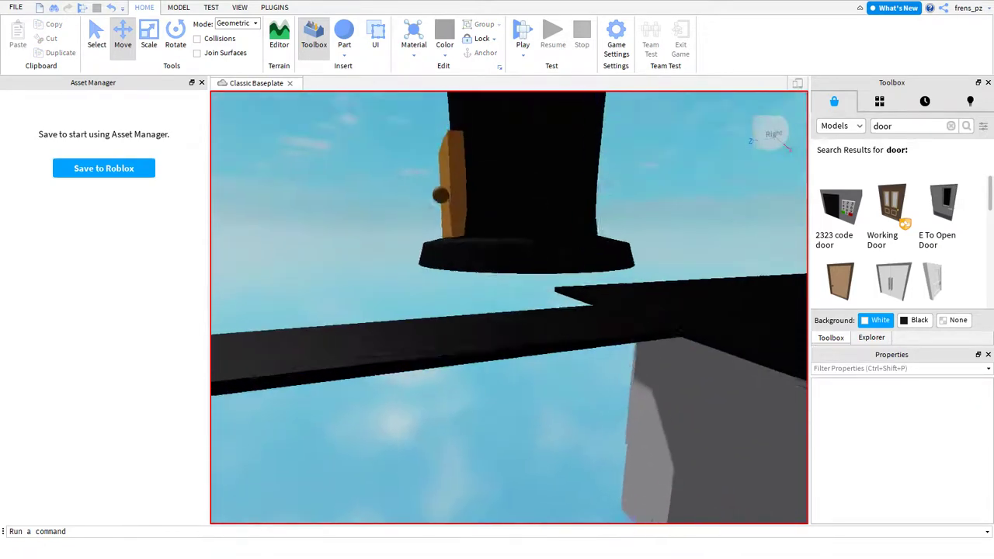
left_click(467, 248)
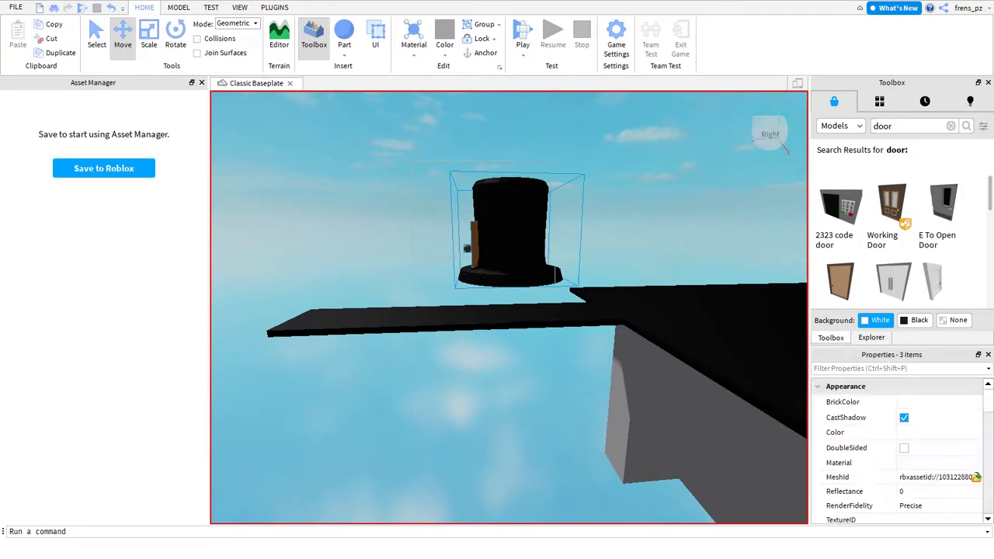
right_click(543, 233)
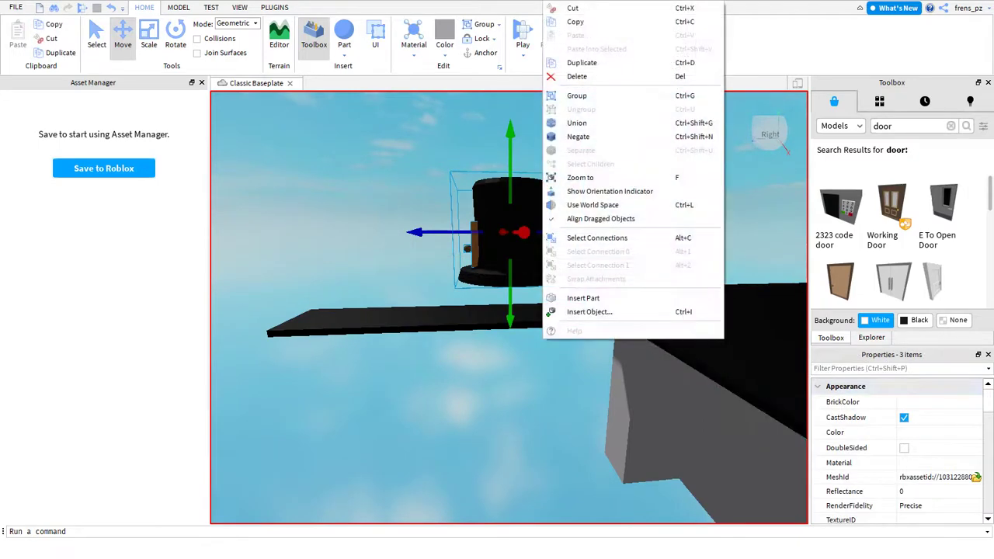
left_click(579, 96)
Move the hat house onto the outer end of the narrow black walkway.
left_click_drag(582, 292, 707, 304)
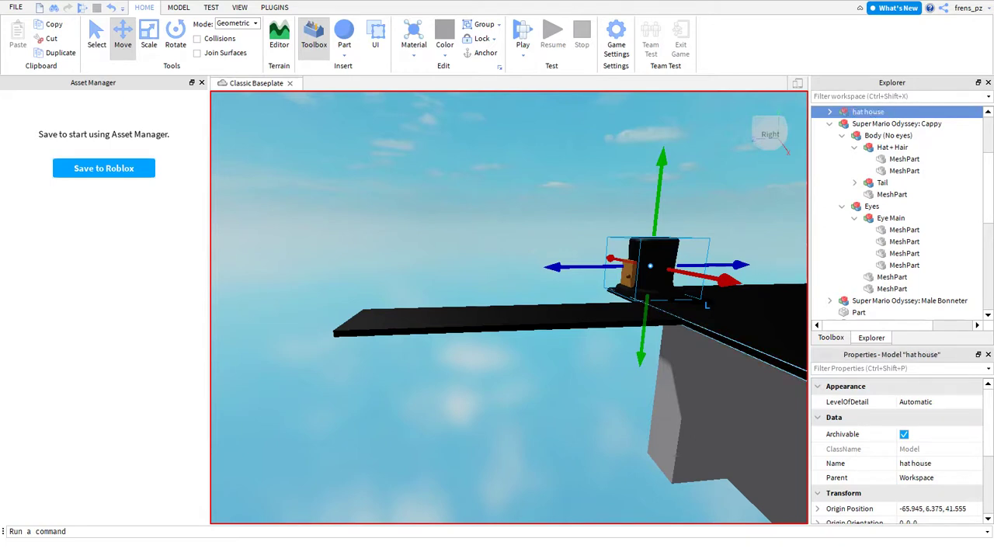
left_click(722, 225)
left_click_drag(645, 268, 453, 276)
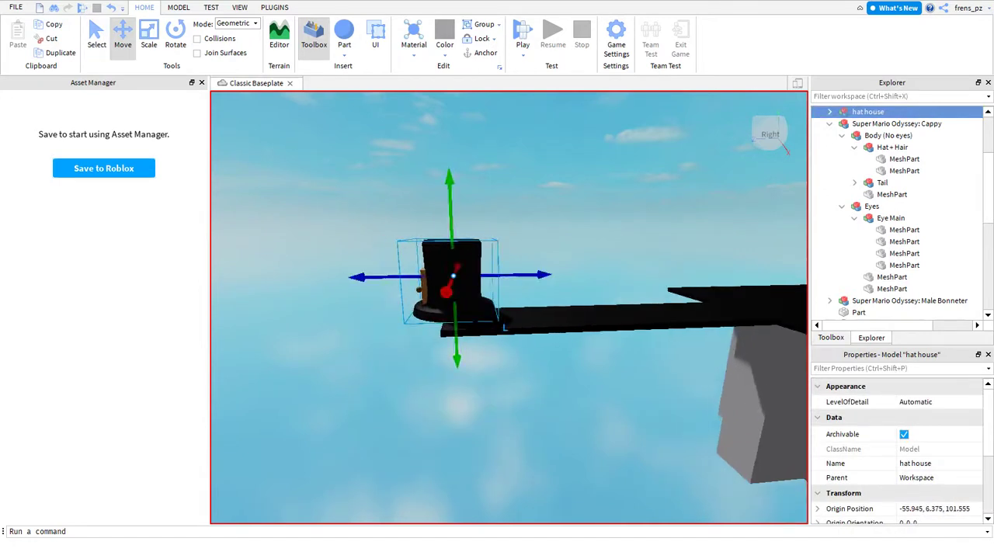
Rotate the hat house 180° about its vertical axis so the door faces the platform, and move it out beyond the walkway's end.
left_click(148, 35)
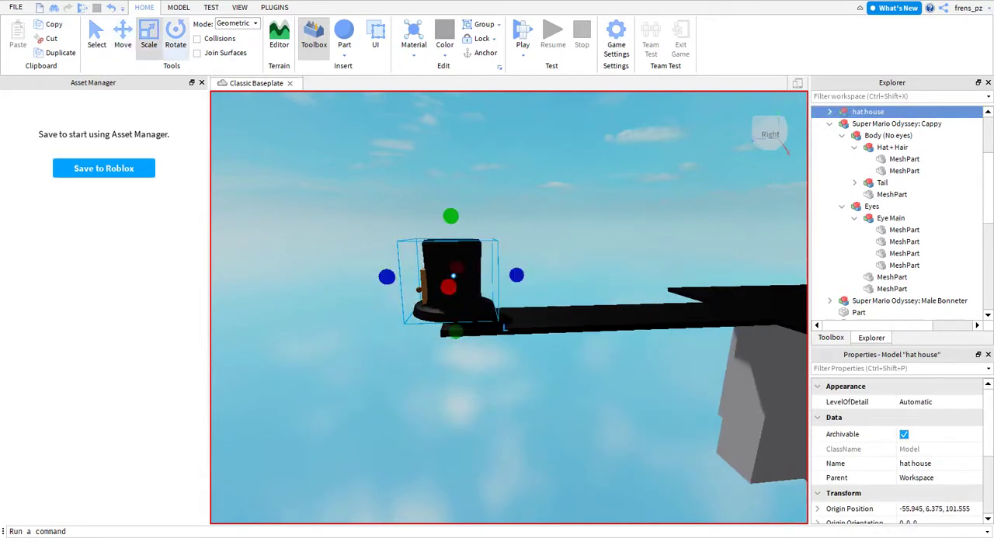
key("ctrl+4")
left_click_drag(519, 277, 482, 286)
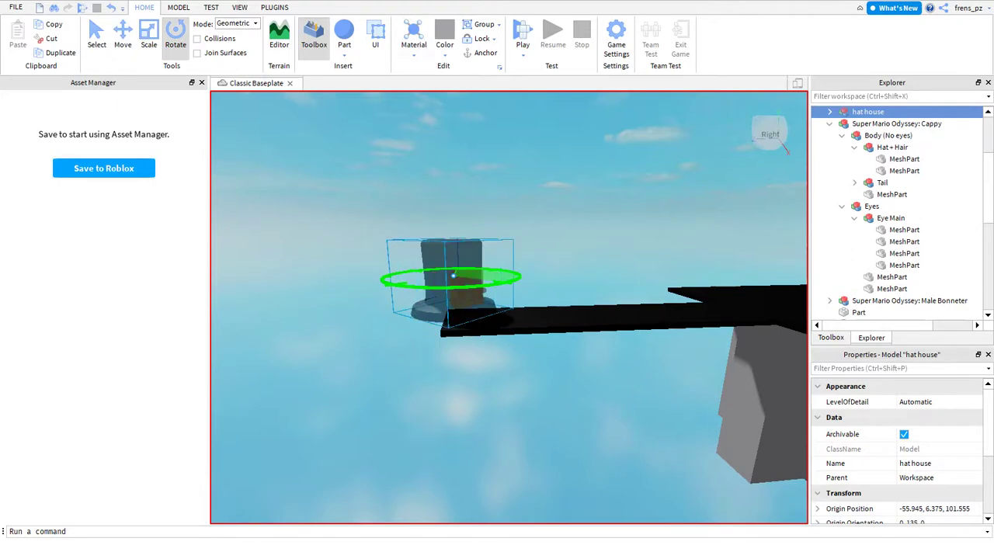
left_click_drag(482, 286, 474, 286)
right_click_drag(505, 311, 419, 311)
key("ctrl+2")
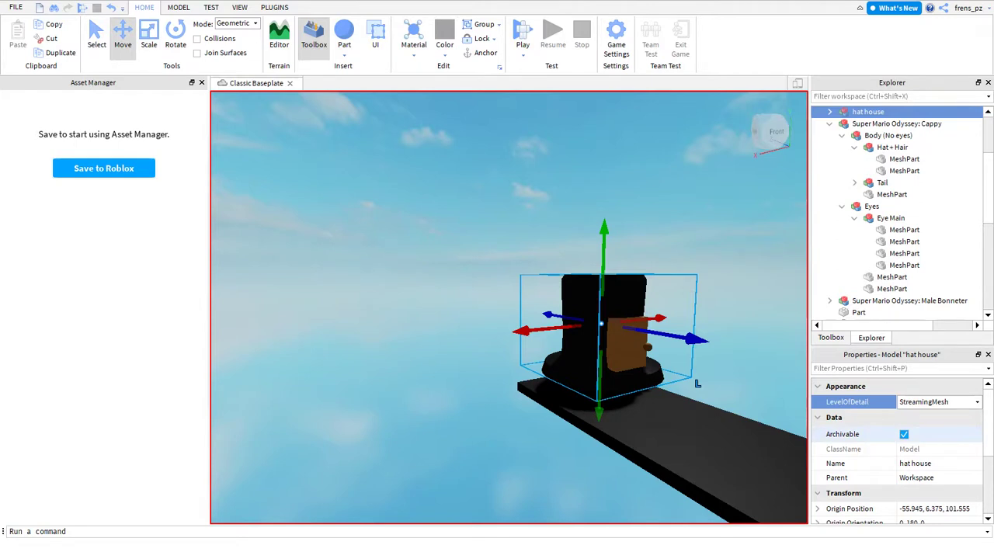
left_click_drag(697, 383, 462, 357)
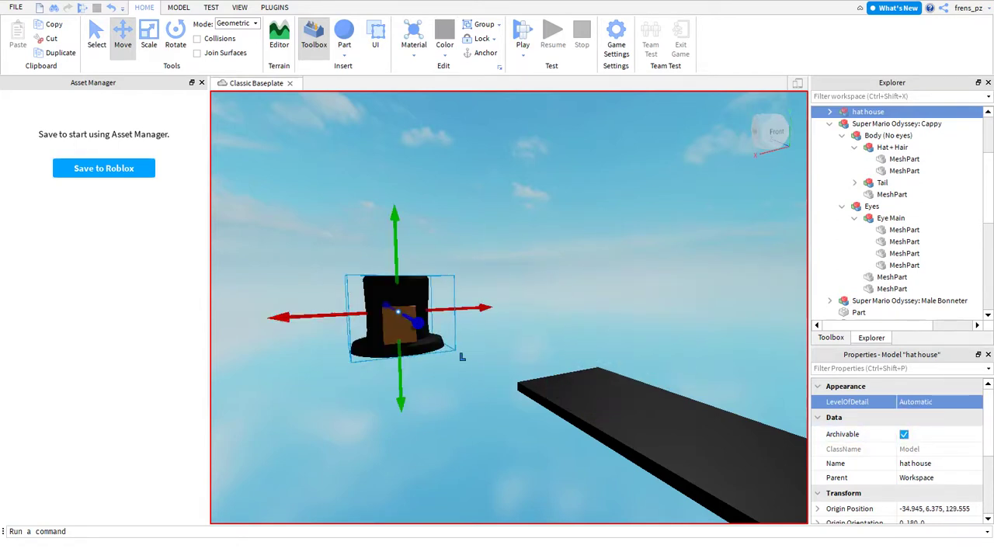
Duplicate the black walkway slab and move the copy outward to extend the walkway past the hat house.
left_click(559, 388)
right_click_drag(559, 388, 680, 359)
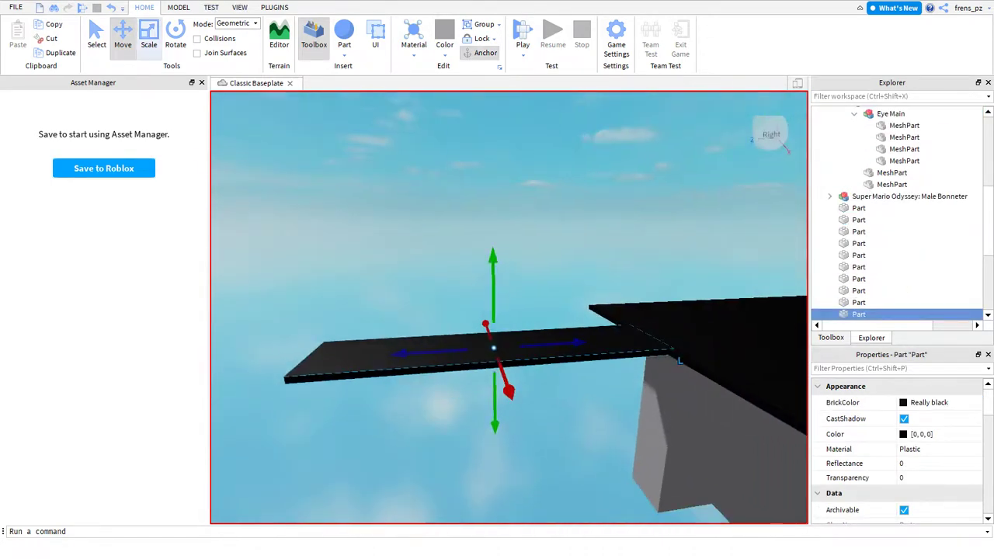
middle_click_drag(678, 360, 394, 340)
scroll(394, 340, "down", 3)
mouse_move(389, 350)
left_mouse_down()
mouse_move(377, 364)
mouse_move(390, 340)
left_mouse_up()
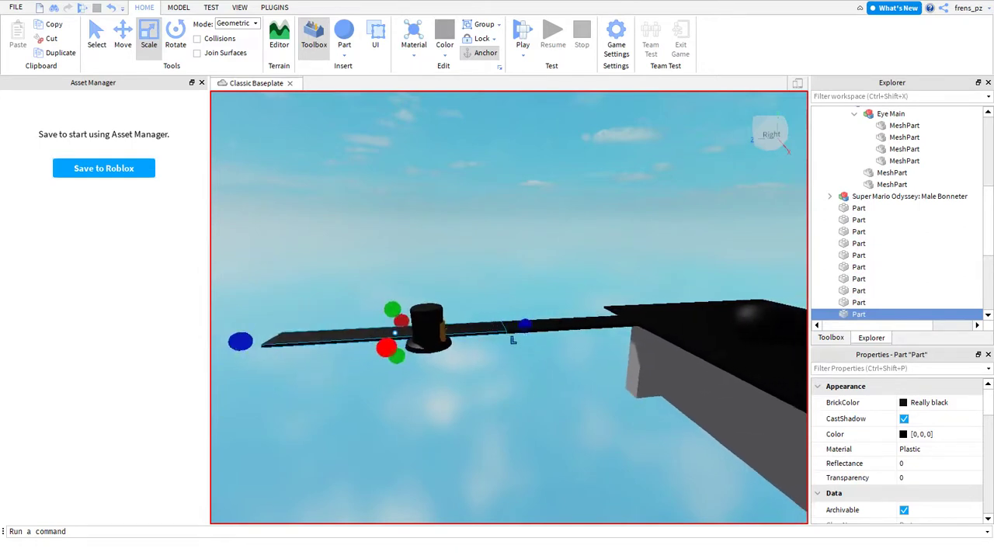
Scale the copied black slab beneath the hat house into a wide rectangular platform at the walkway's end.
left_click_drag(558, 429, 577, 466)
left_click(577, 466)
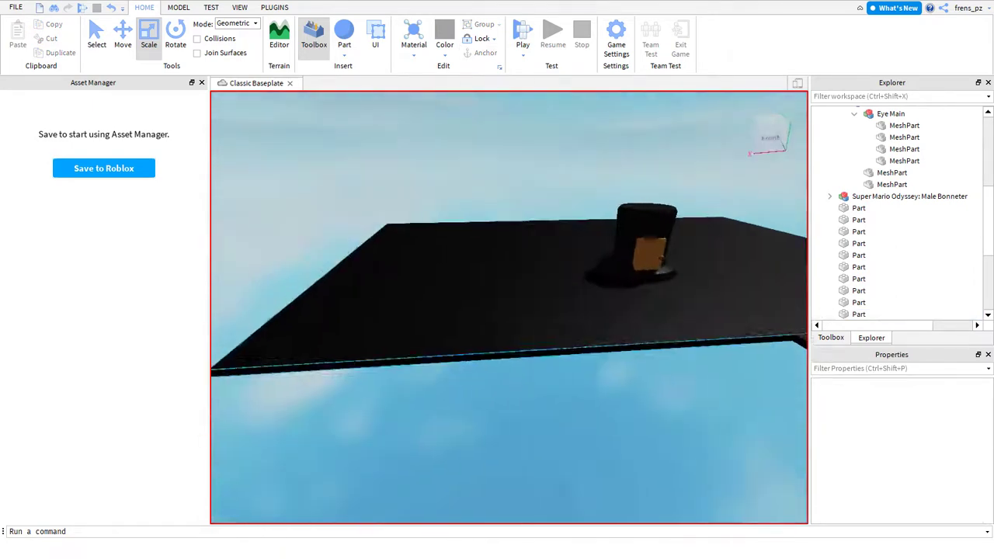
left_click(600, 253)
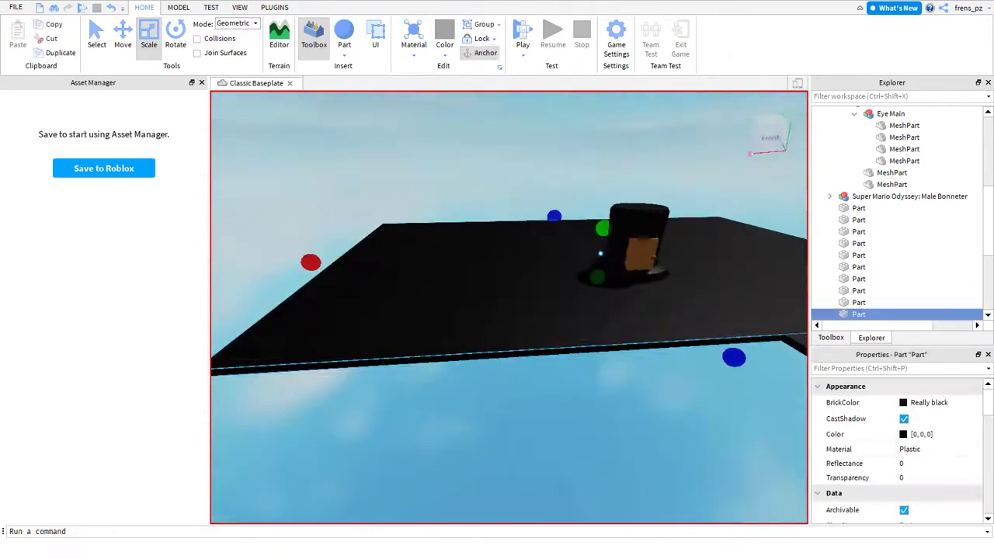
key("s")
key("s")
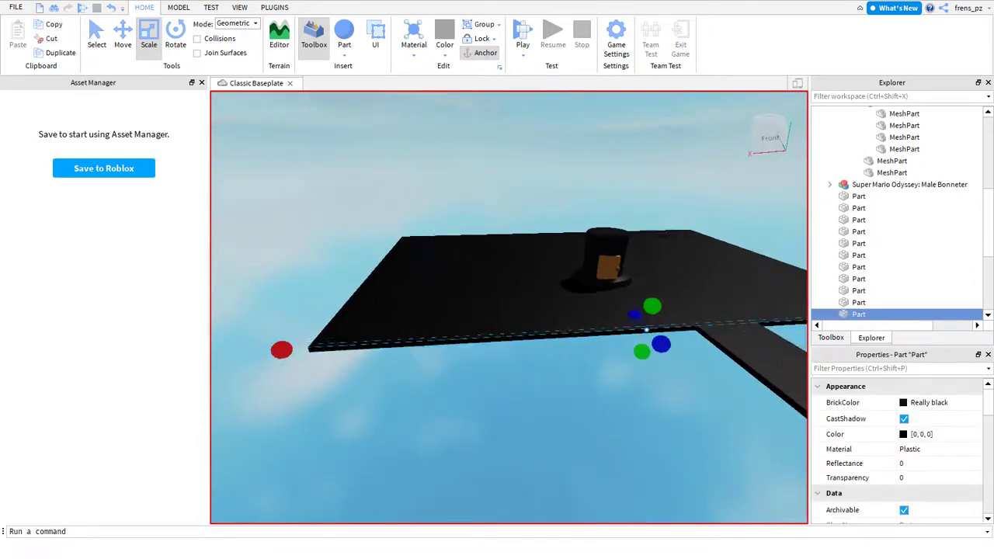
key("s")
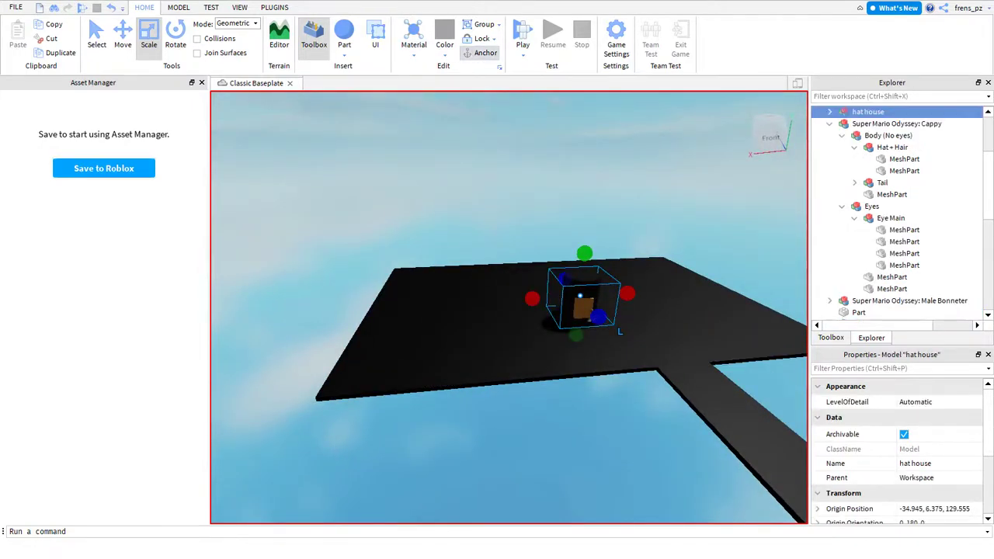
left_click(619, 332)
key("s")
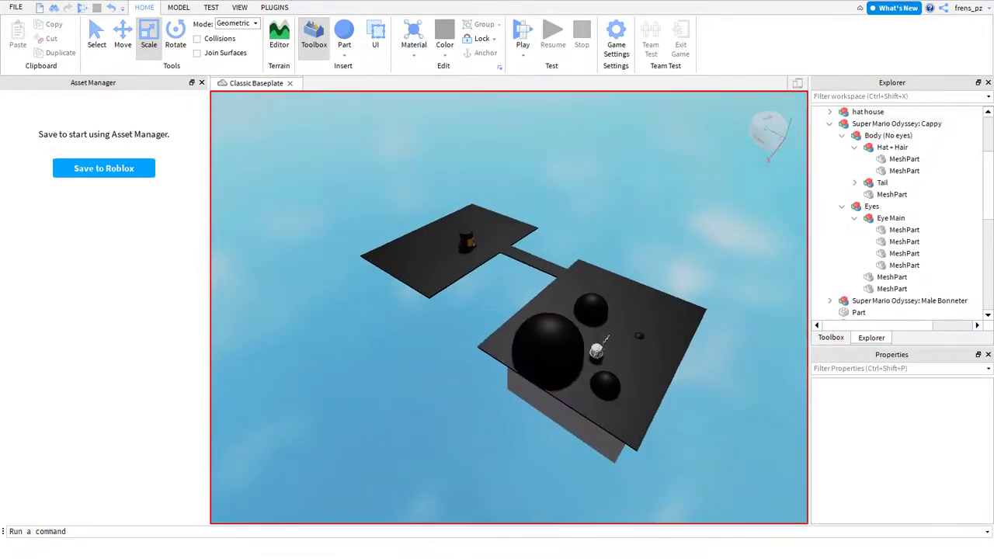
key("ctrl+a")
left_click(660, 431)
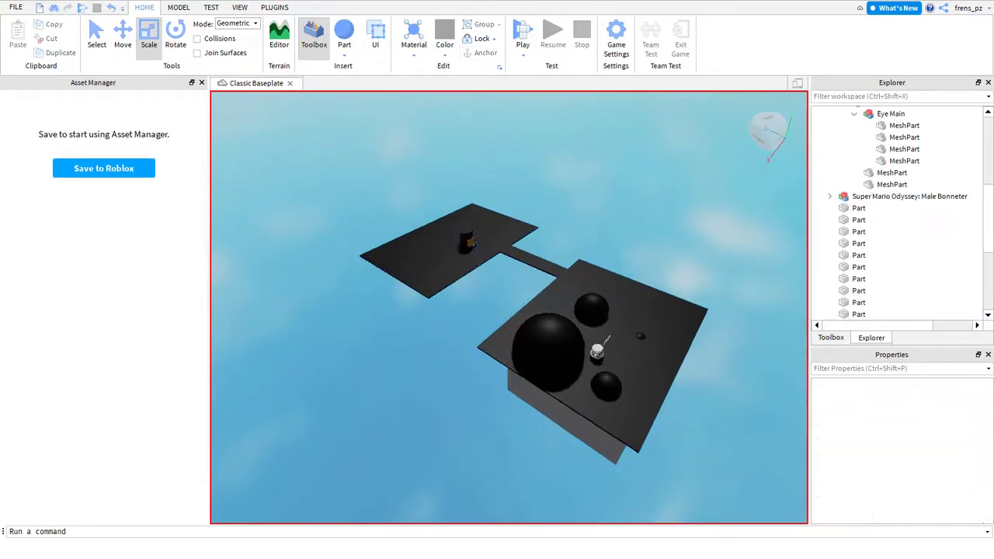
Duplicate the grey base block under the main platform and place the copy beneath the hat house platform.
key("w")
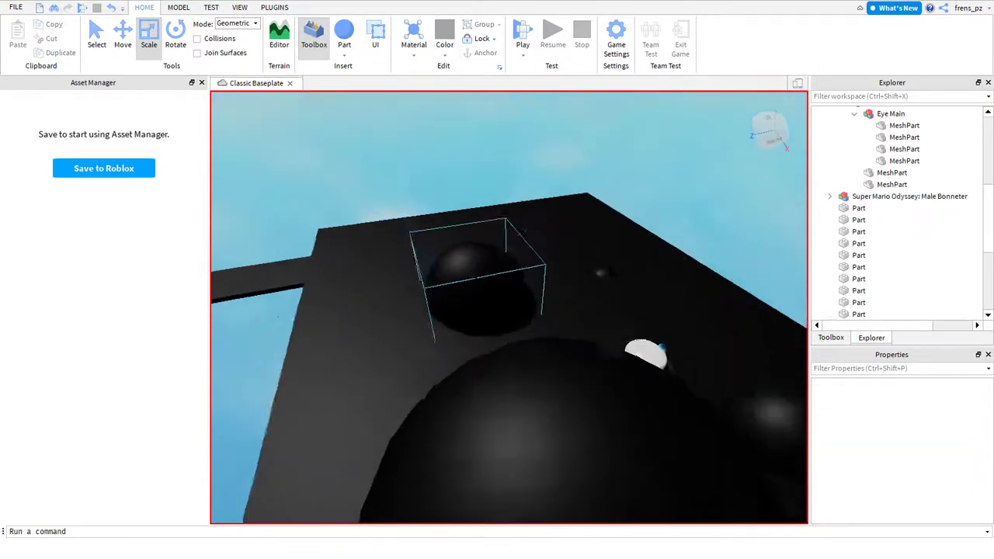
left_click(472, 287)
right_click_drag(472, 288, 567, 273)
left_click(560, 326)
right_click_drag(559, 326, 536, 233)
left_click(396, 202)
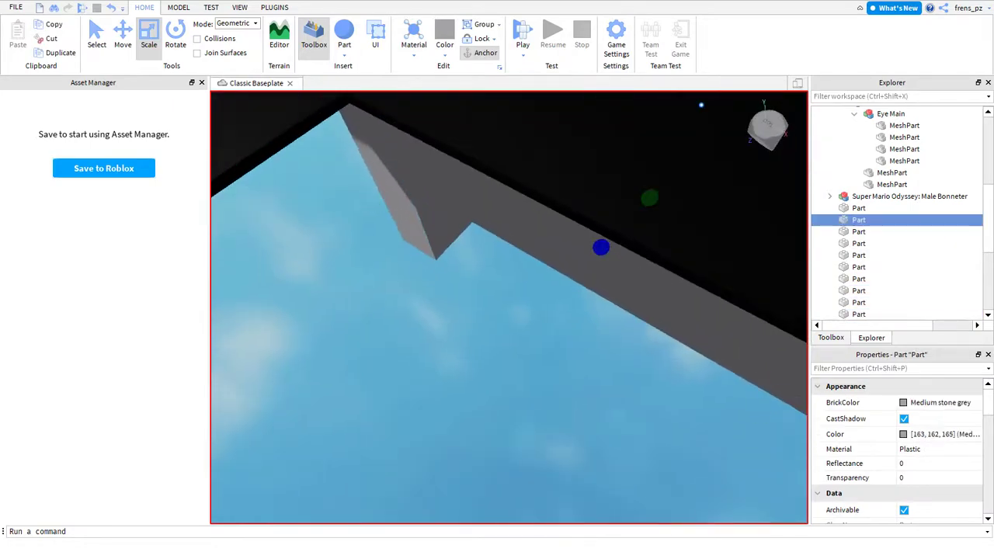
left_click(406, 395)
right_click_drag(406, 395, 410, 350)
right_click_drag(712, 426, 609, 433)
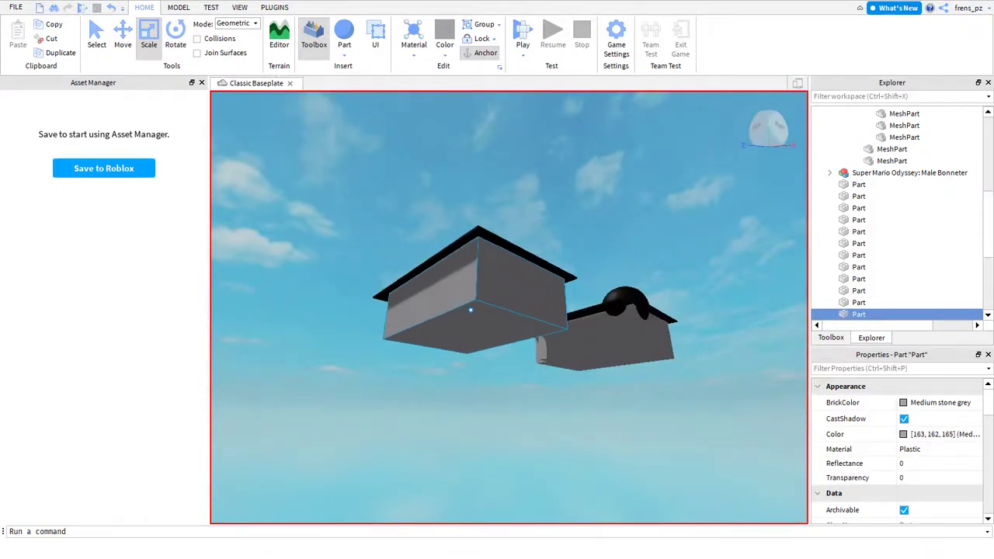
left_click(575, 335)
scroll(575, 336, "up", 5)
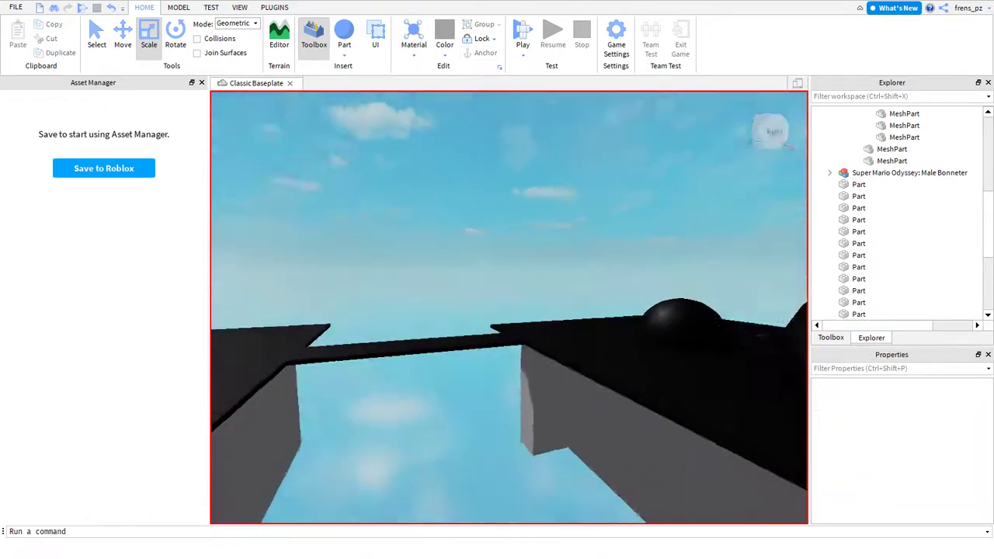
right_click_drag(509, 308, 508, 307)
Build a tall black gate frame from two posts and a crossbeam where the walkway meets the hat house platform.
left_click(538, 333)
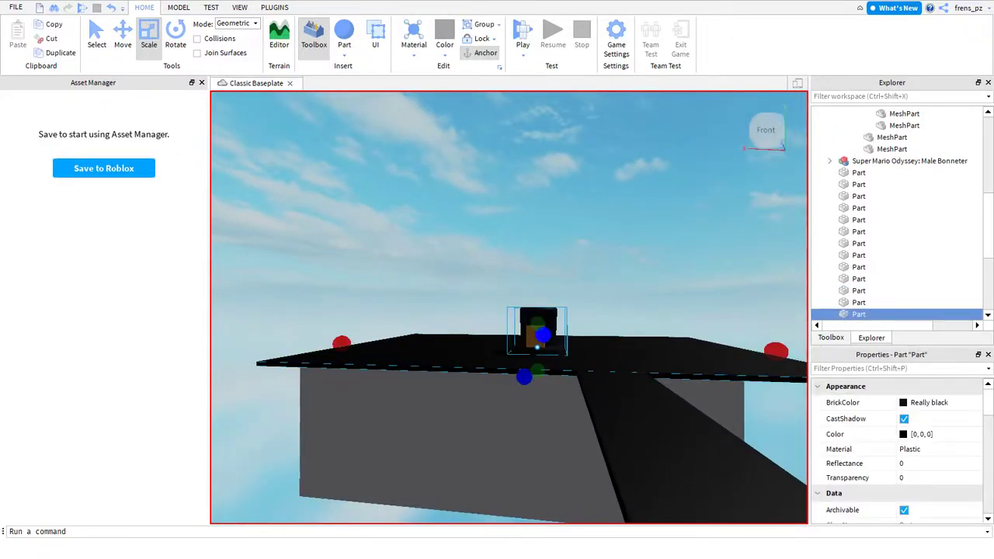
right_click_drag(526, 372, 668, 368)
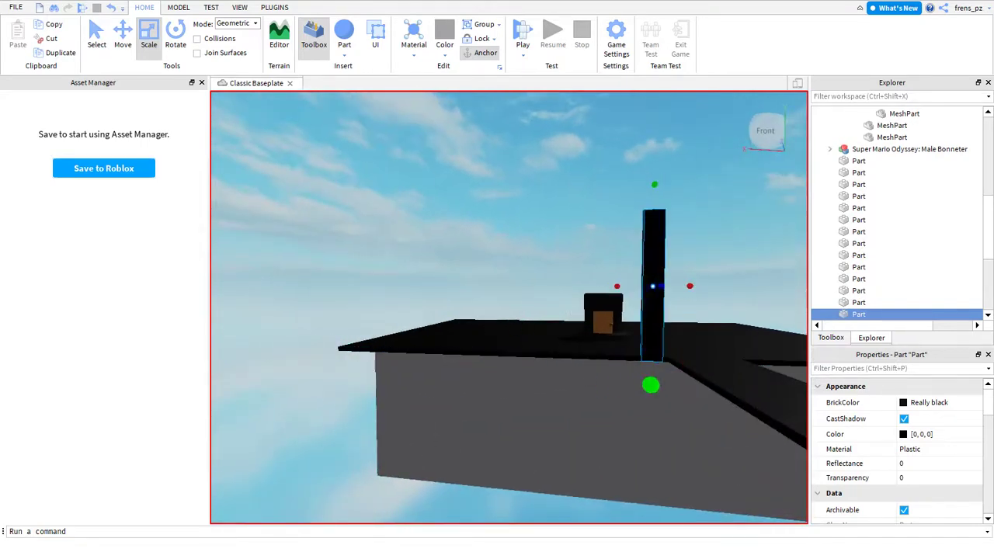
left_click_drag(692, 211, 744, 205)
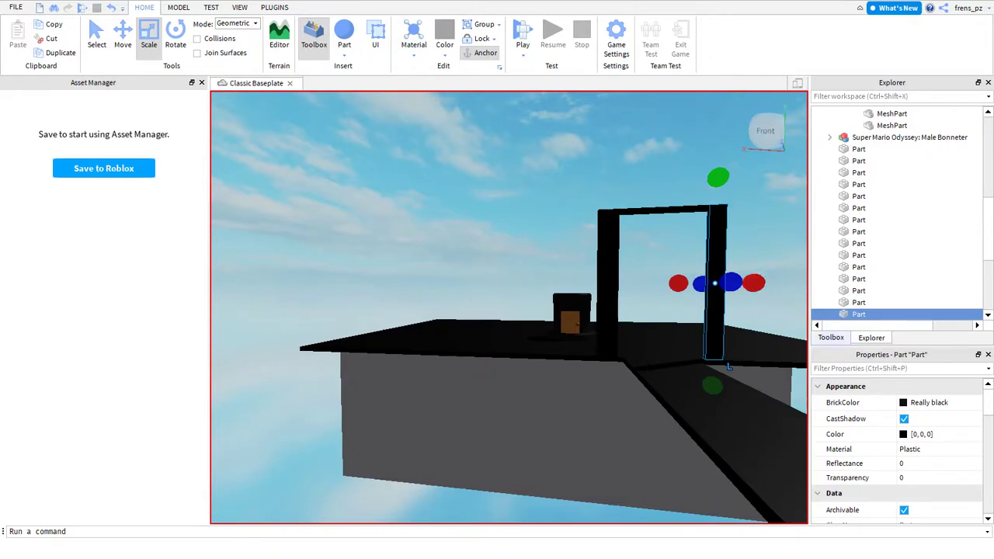
Duplicate Cappy and the "oh no" sign, and place the copies together at the gate frame.
left_click(830, 337)
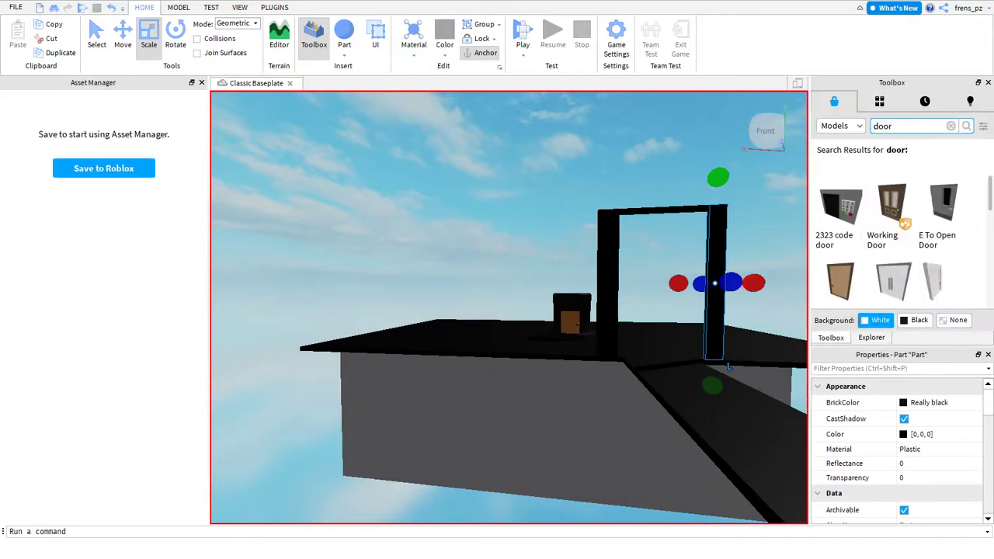
key("w")
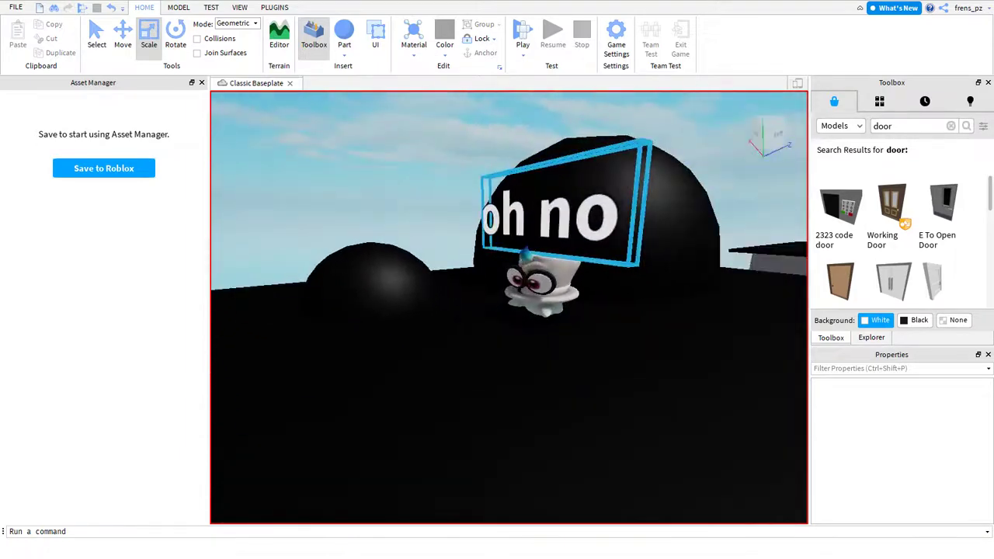
left_click(544, 288)
key("w")
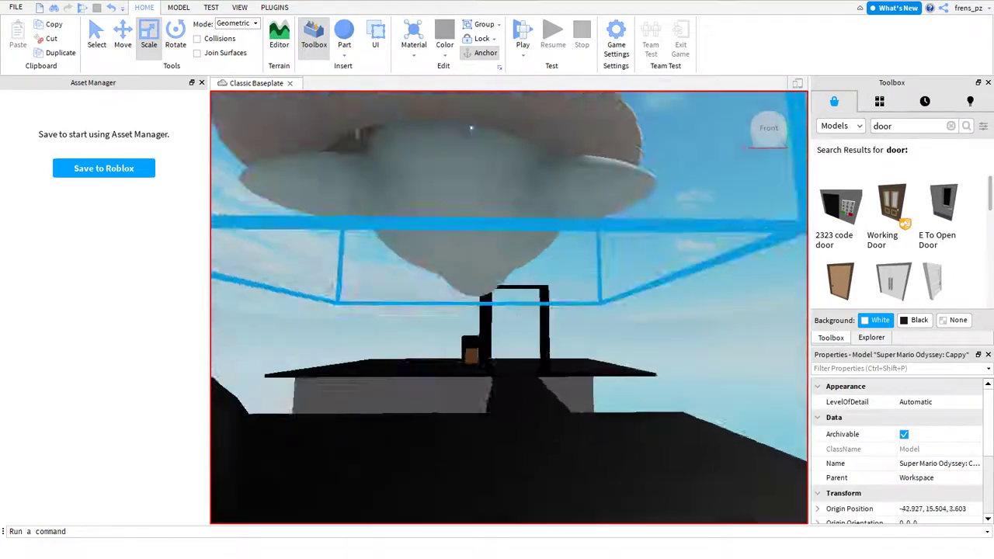
key("w")
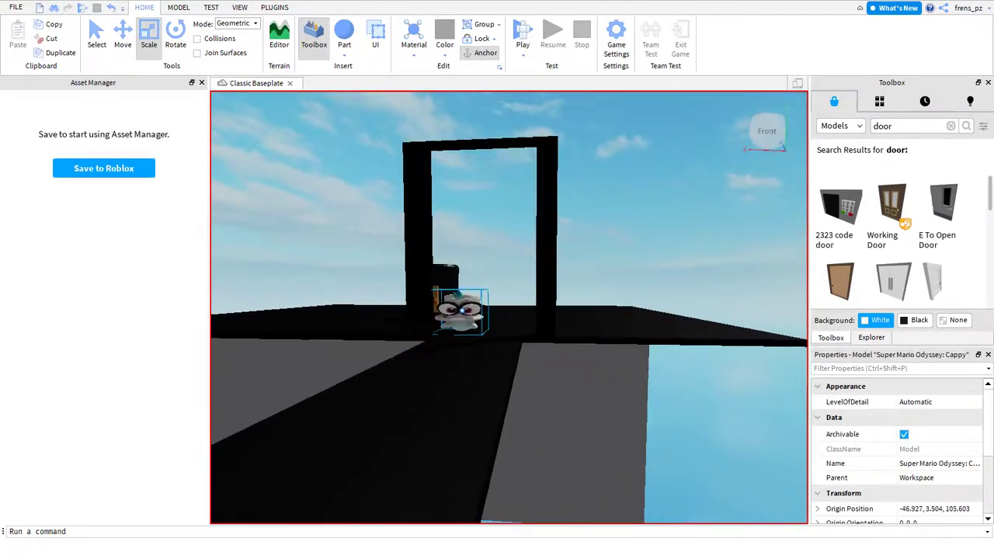
left_click(446, 326)
left_click(454, 306)
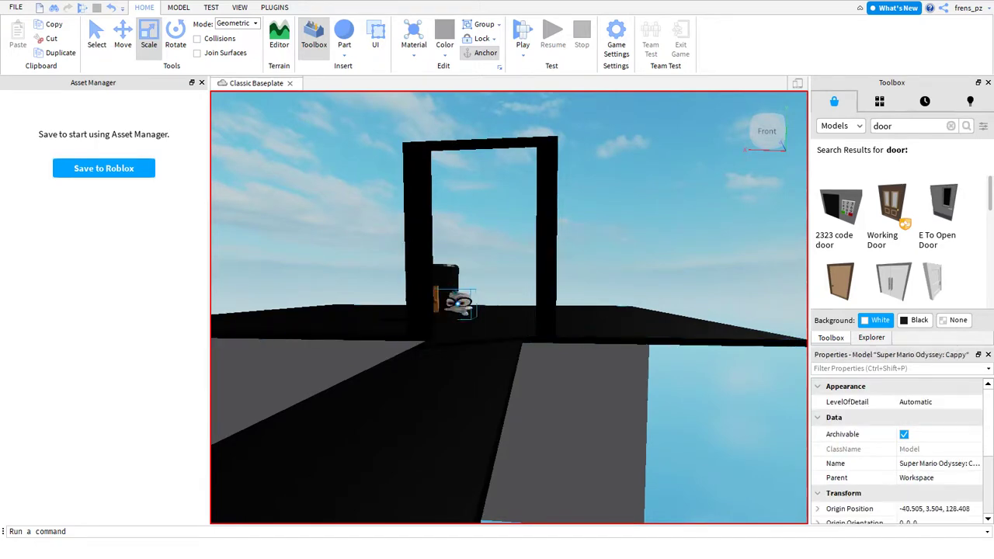
key("f")
right_click_drag(509, 311, 695, 336)
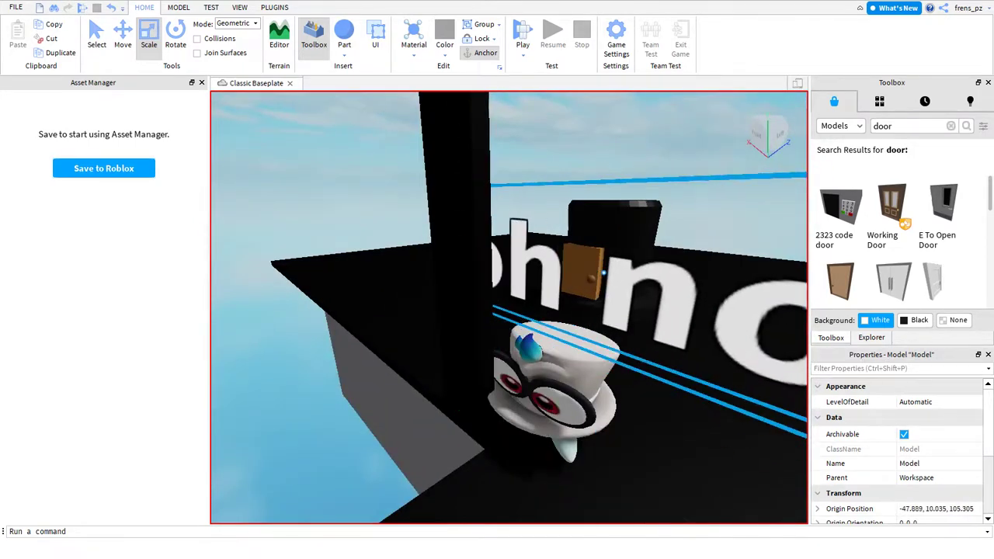
scroll(582, 327, "down", 3)
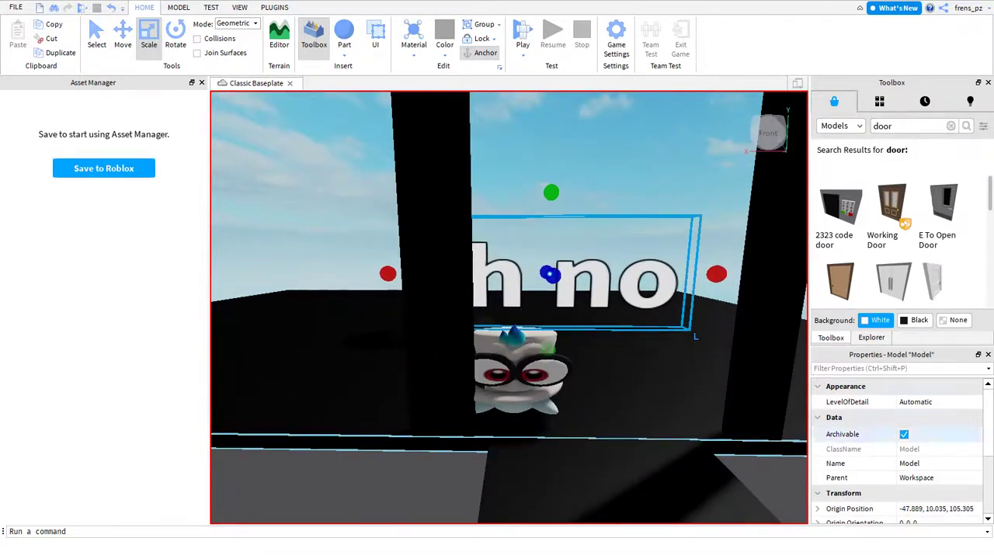
Set the text of the copied sign above Cappy to "ok it fine now".
left_click(872, 337)
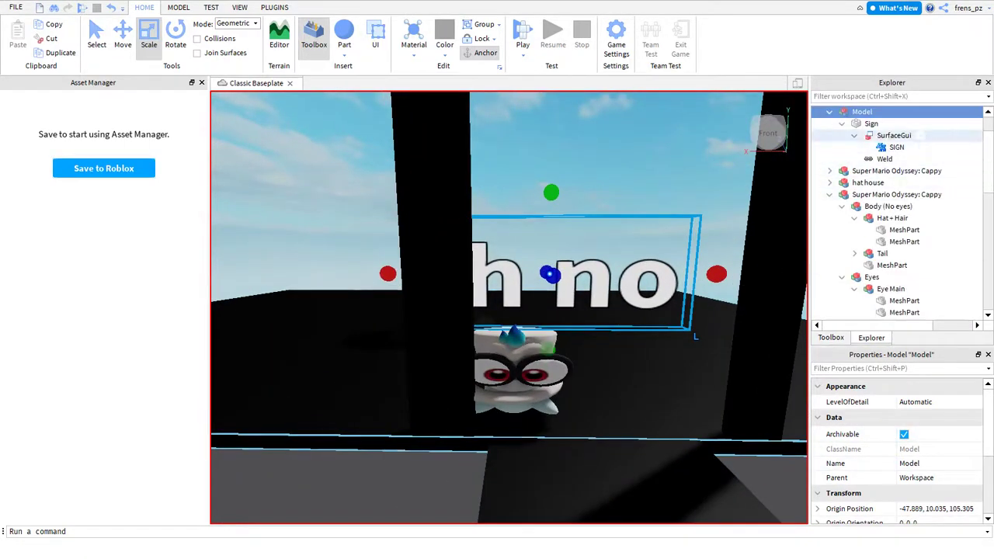
left_click(896, 147)
scroll(897, 435, "down", 10)
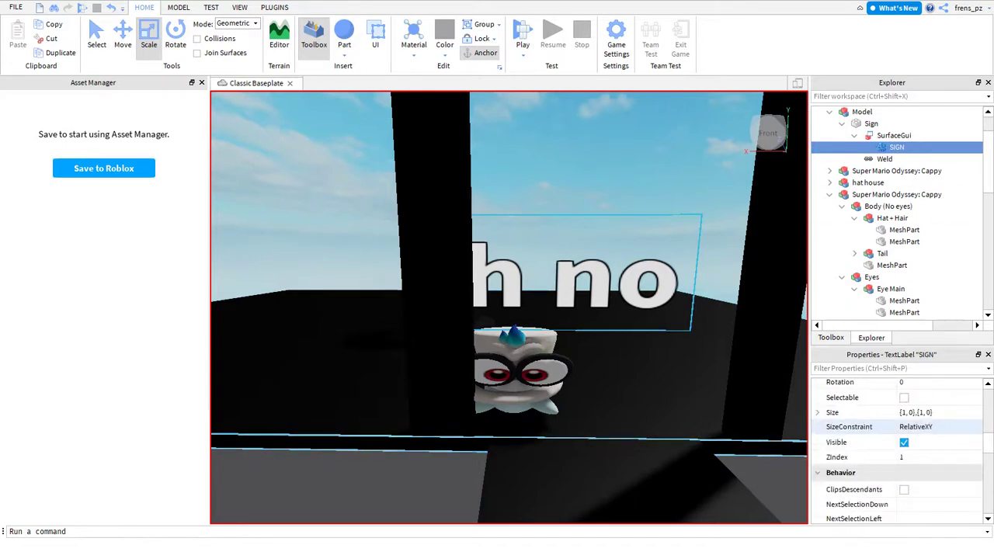
scroll(897, 451, "down", 3)
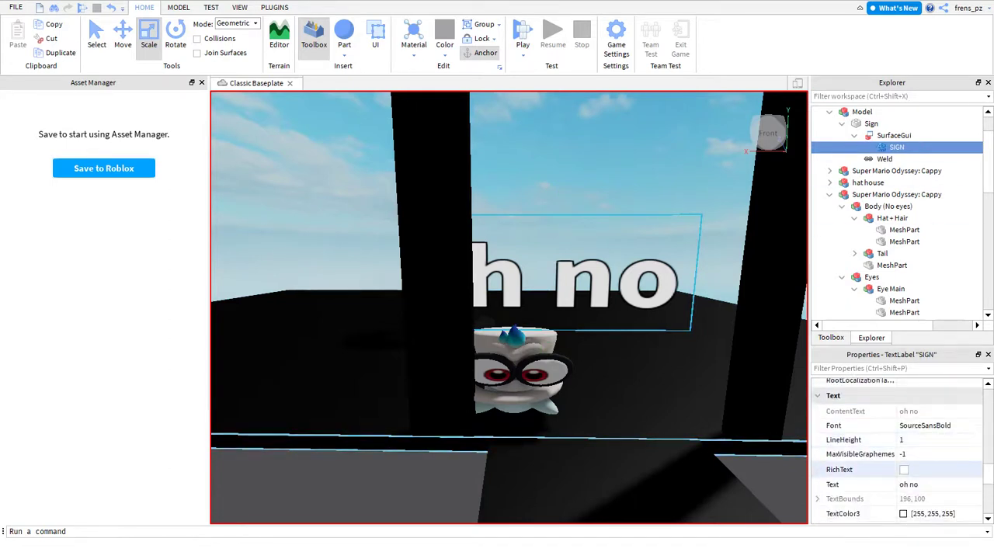
left_click(907, 484)
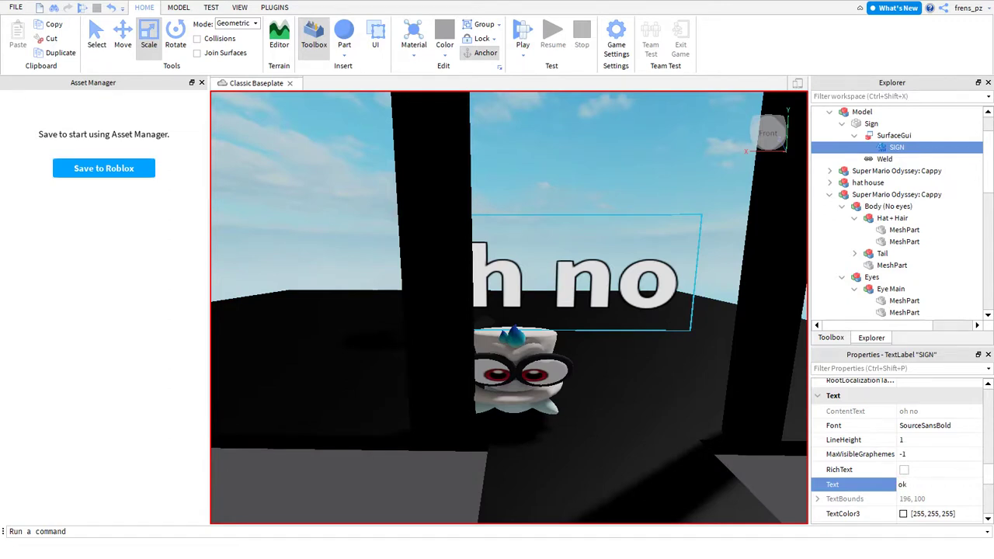
type("ok it fine now")
key("Return")
key("s")
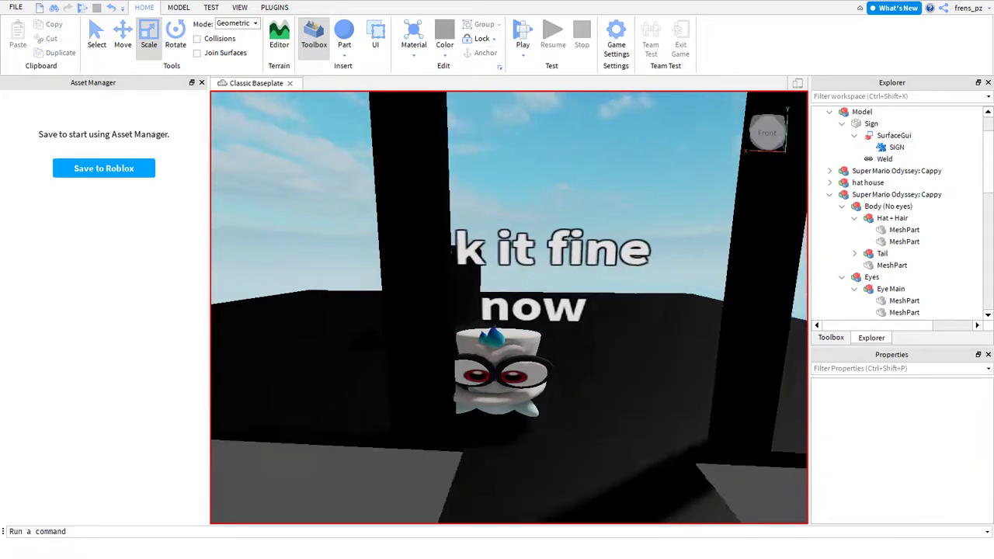
Duplicate the hat house and line up copies beside the original behind the gate.
left_click(451, 217)
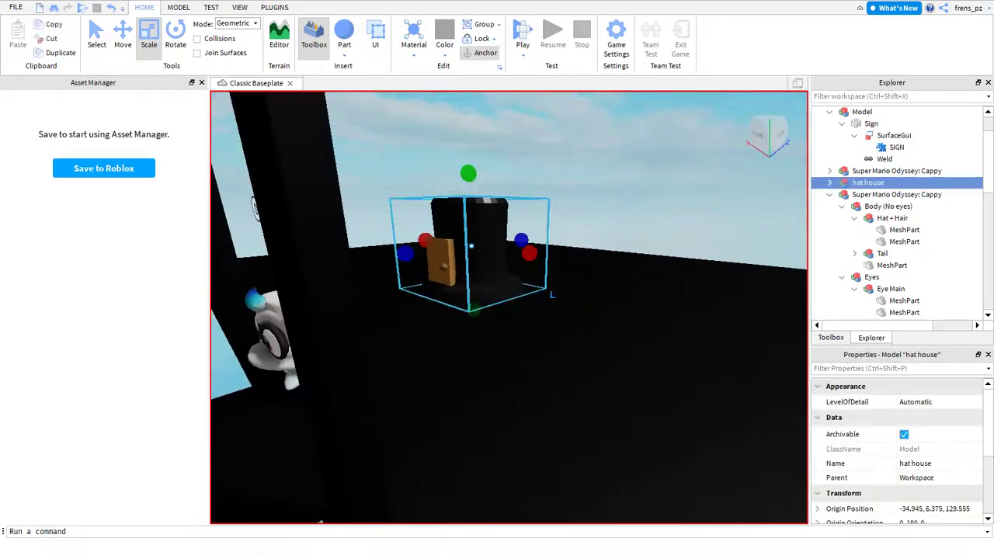
key("ctrl+d")
left_click_drag(450, 233, 590, 280)
left_click_drag(407, 271, 621, 334)
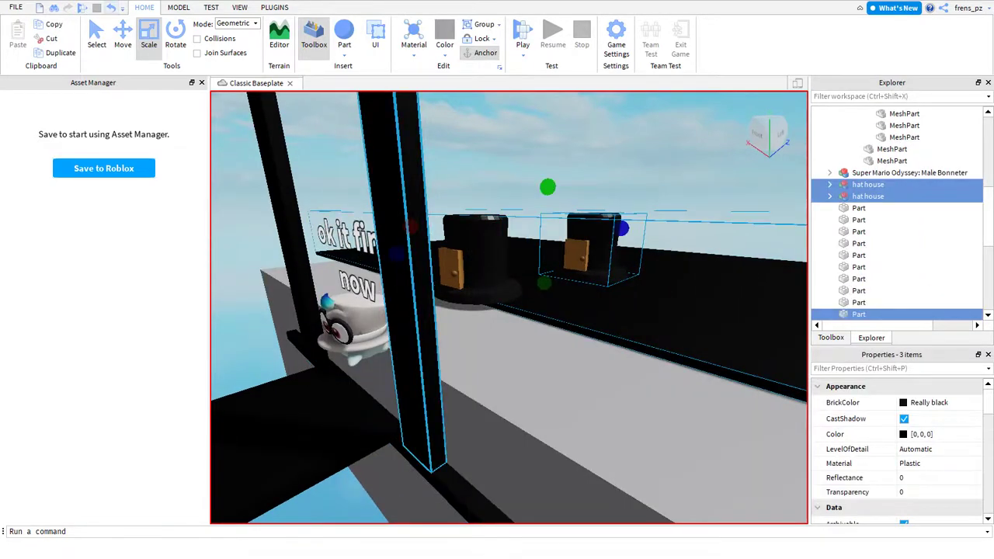
key("w")
left_click(583, 264)
key("ctrl+d")
left_click_drag(587, 269, 703, 283)
key("ctrl+d")
Extend the row of hat houses with further copies toward the platform's open side.
key("a")
right_click_drag(509, 307, 458, 318)
left_click_drag(610, 260, 507, 254)
key("ctrl+d")
key("ctrl+d")
key("ctrl+d")
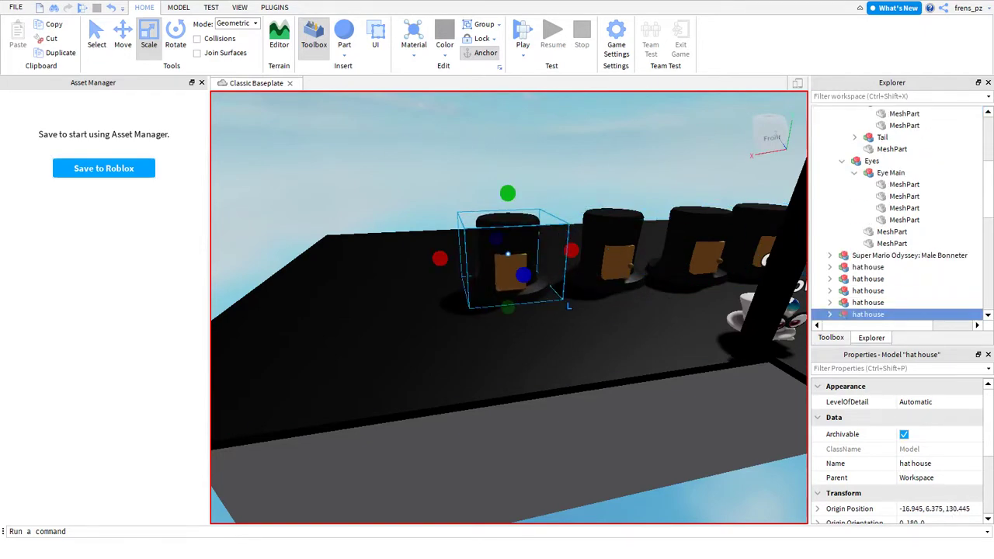
Add a hat house copy at the end of the row and place another behind the row near the back edge.
right_click_drag(508, 311, 508, 357)
left_click_drag(524, 362, 414, 299)
key("ctrl+d")
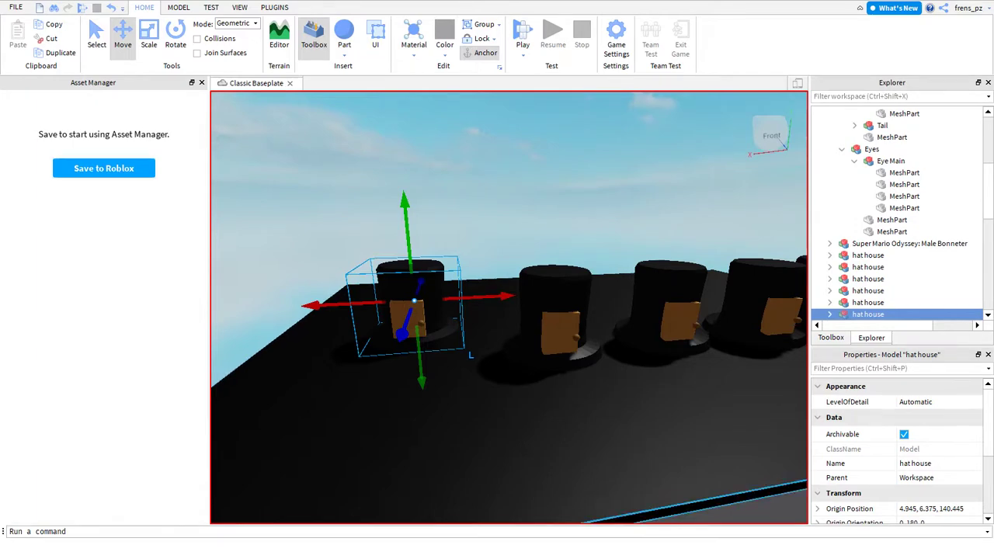
key("ctrl+d")
left_click_drag(413, 301, 391, 240)
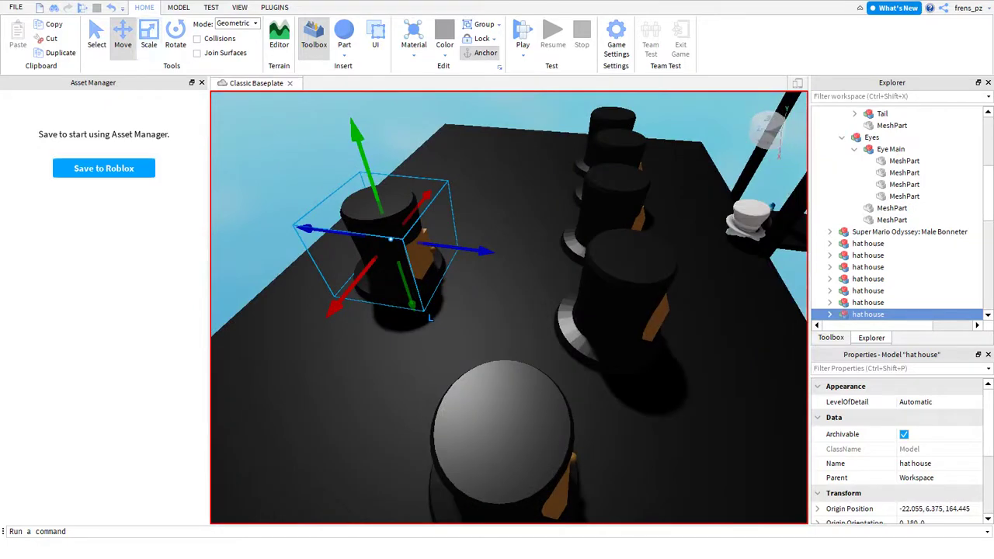
left_click_drag(370, 176, 375, 140)
right_click_drag(375, 140, 431, 239)
key("ctrl+z")
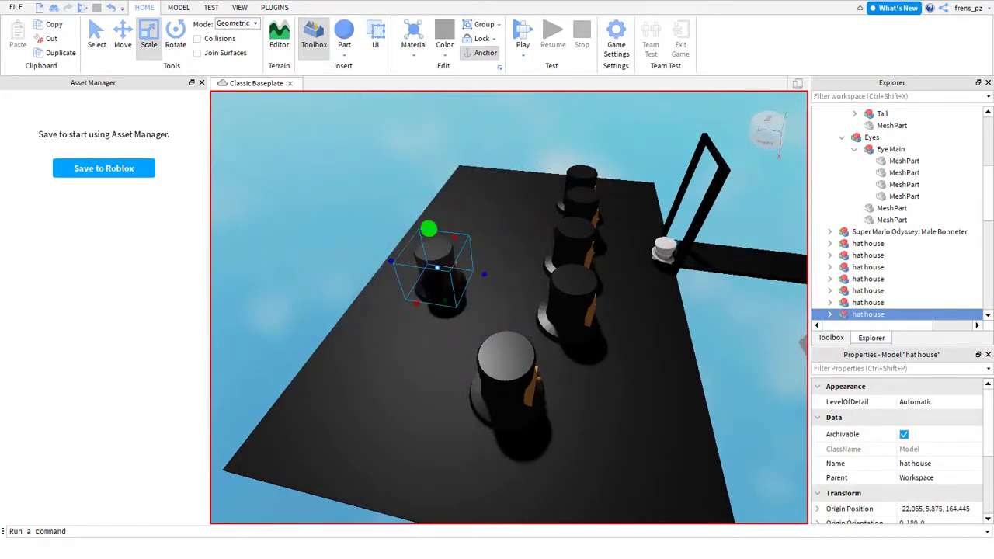
key("ctrl+z")
key("f")
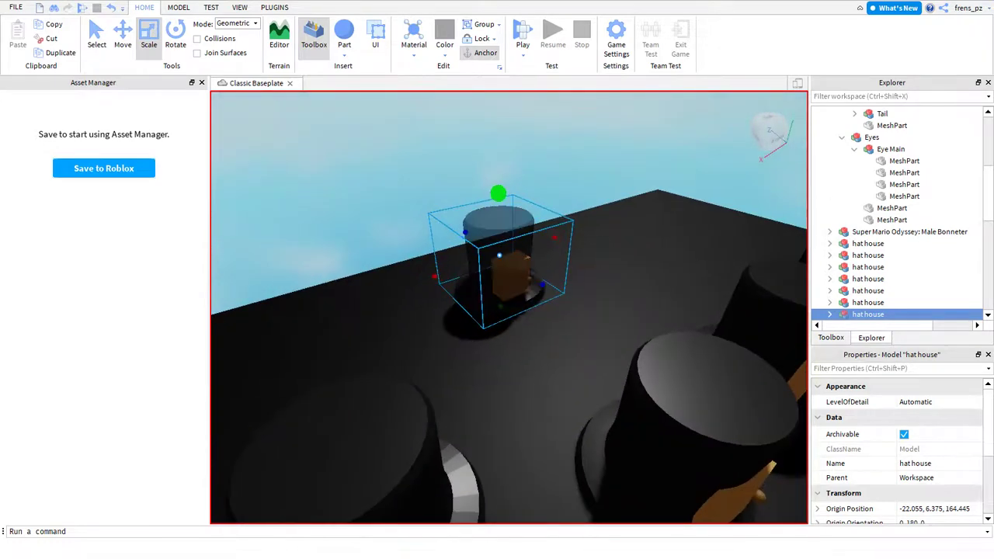
Duplicate the hat house into the platform's back corner and raise another copy directly above it.
key("ctrl+d")
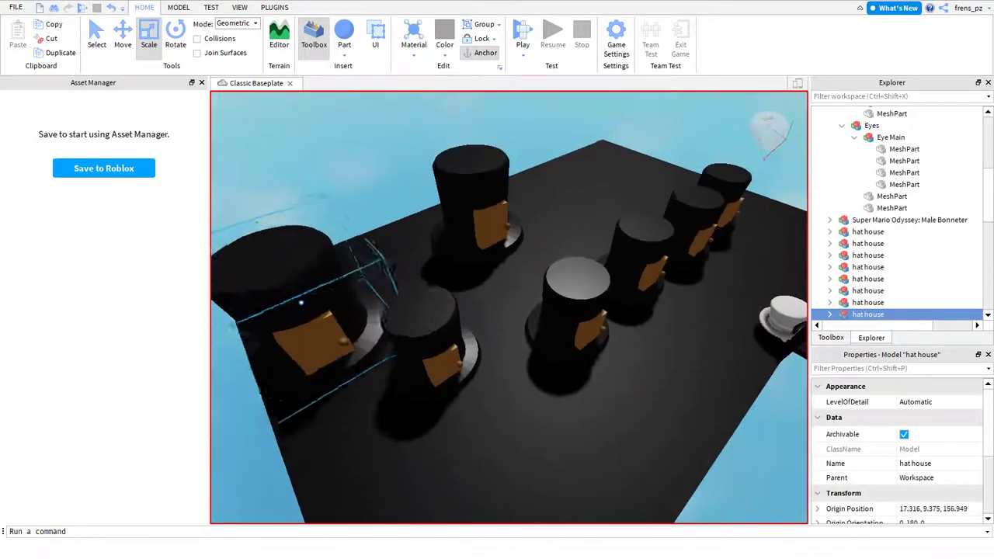
left_click_drag(317, 306, 303, 293)
left_click_drag(260, 204, 282, 264)
right_click_drag(282, 264, 513, 379)
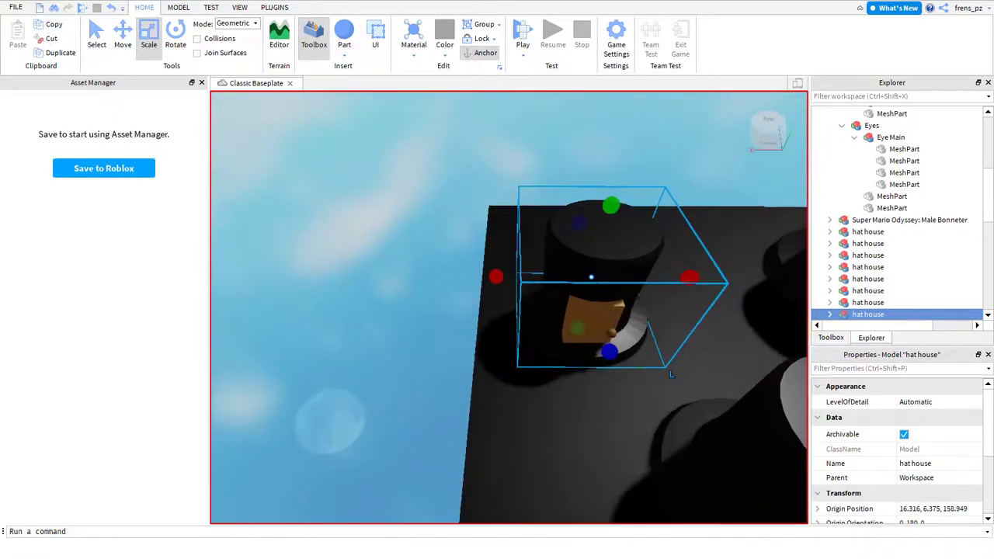
left_click_drag(590, 318, 609, 233)
right_click_drag(512, 380, 513, 380)
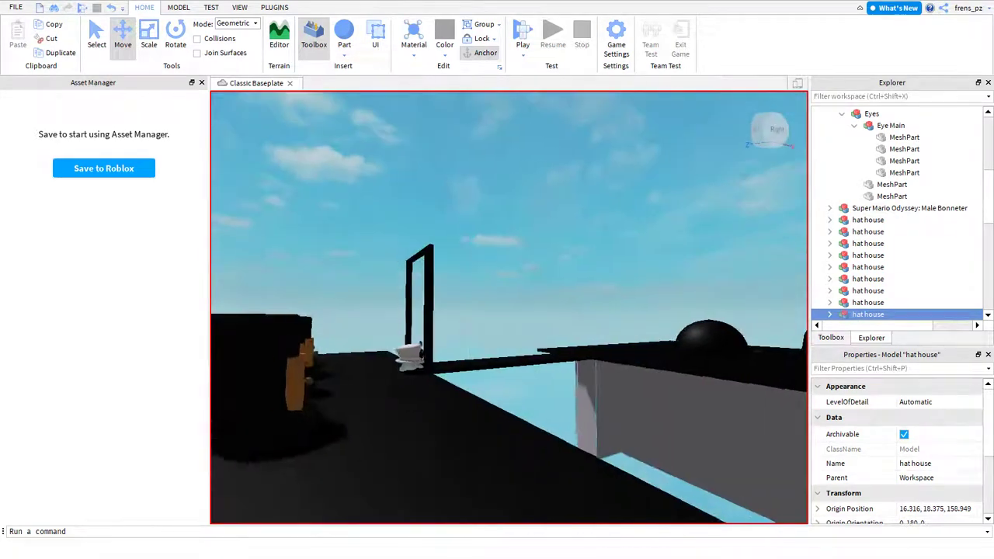
Search the model library for "cap kingdom" and insert the Super Mario Odyssey Cap Kingdom set.
key("d")
left_click(830, 337)
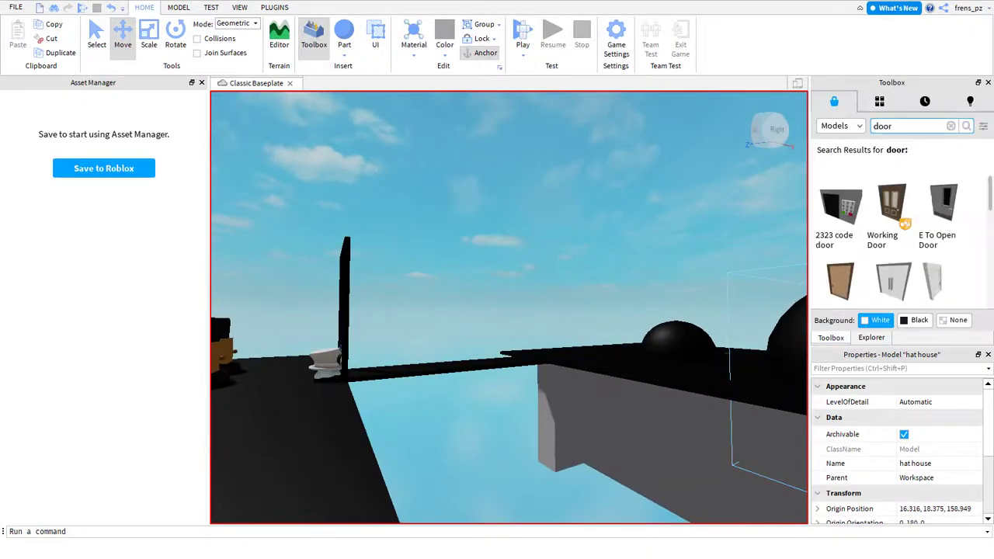
type("cap")
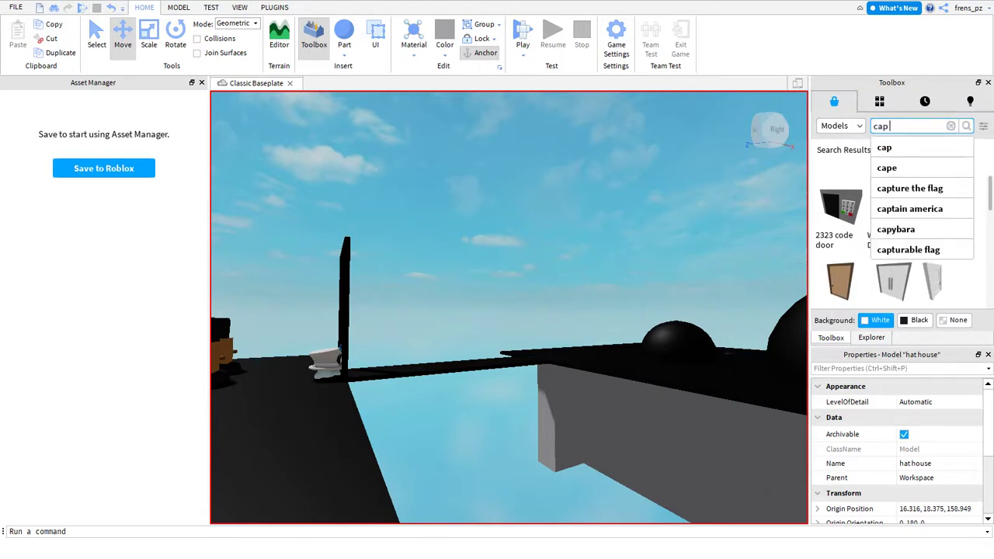
type(" kingdom")
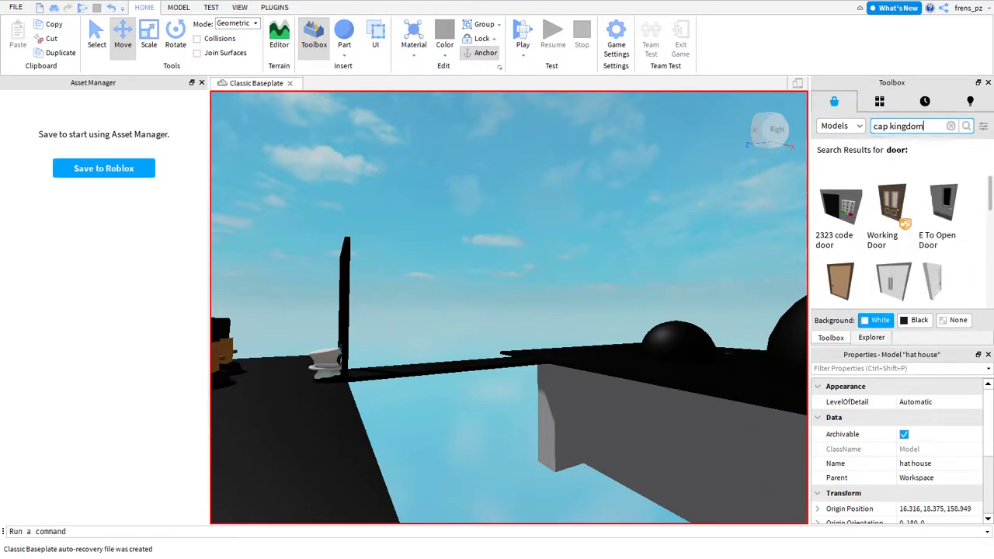
key("Return")
left_click(840, 213)
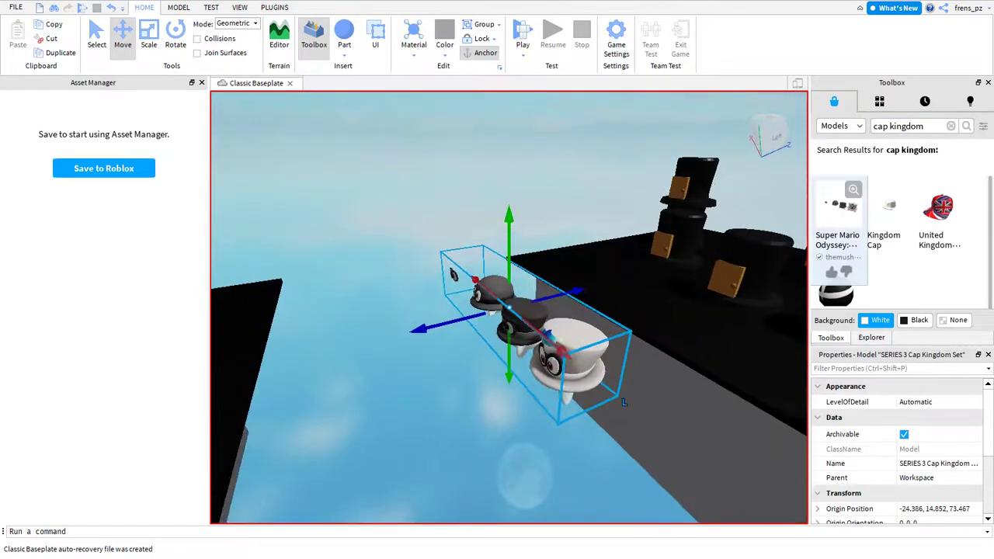
Shift the Cap Kingdom set sideways, ungroup it into separate characters and delete its white Cappy.
left_click_drag(623, 401, 732, 490)
right_click(664, 431)
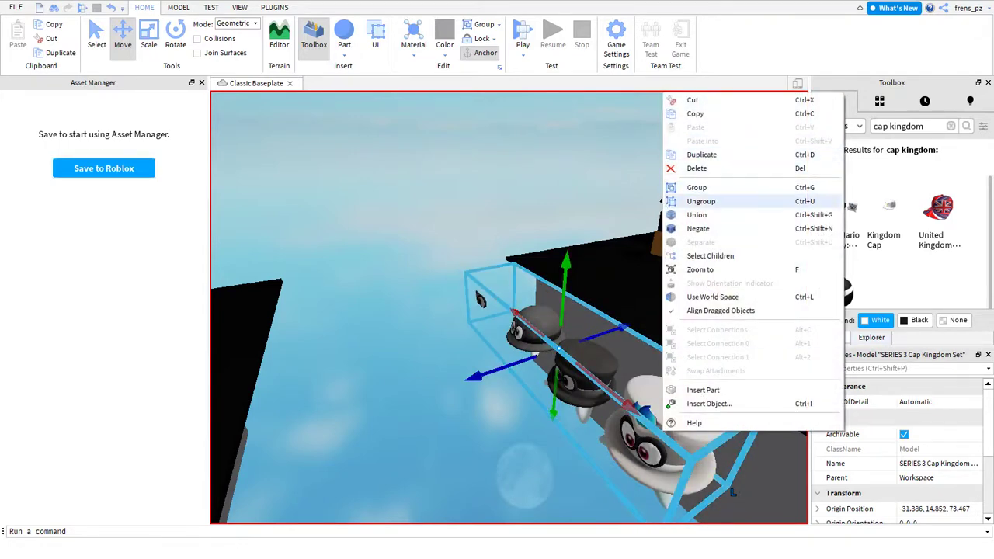
left_click(700, 201)
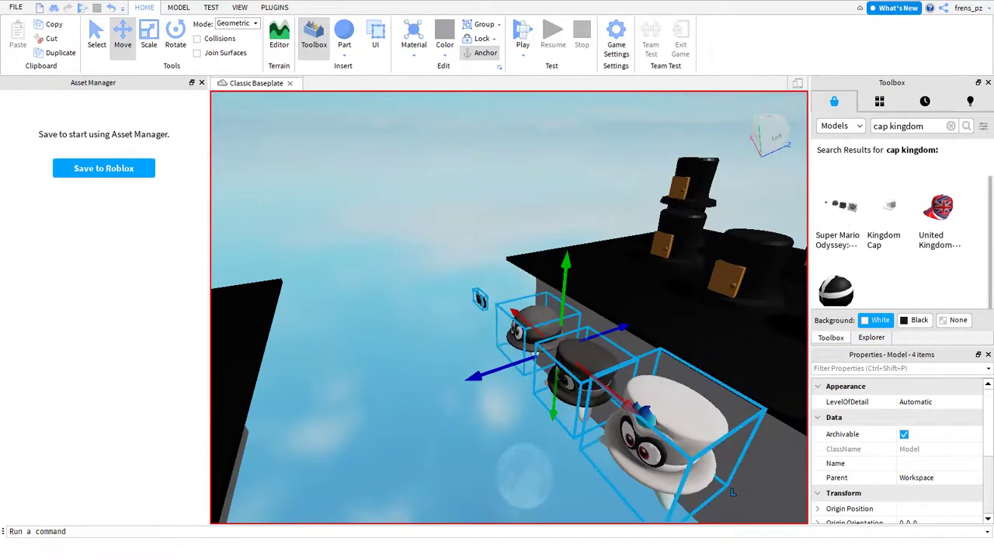
left_click(731, 491)
left_click(676, 442)
right_click(705, 443)
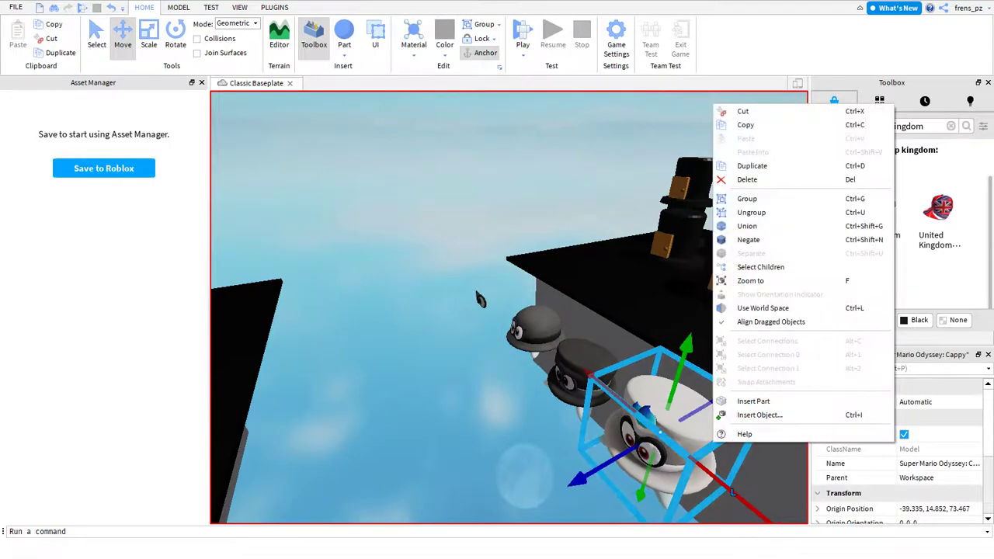
left_click(734, 178)
Move the loose Eyes model onto the door of a hat house in the front row.
left_click(480, 299)
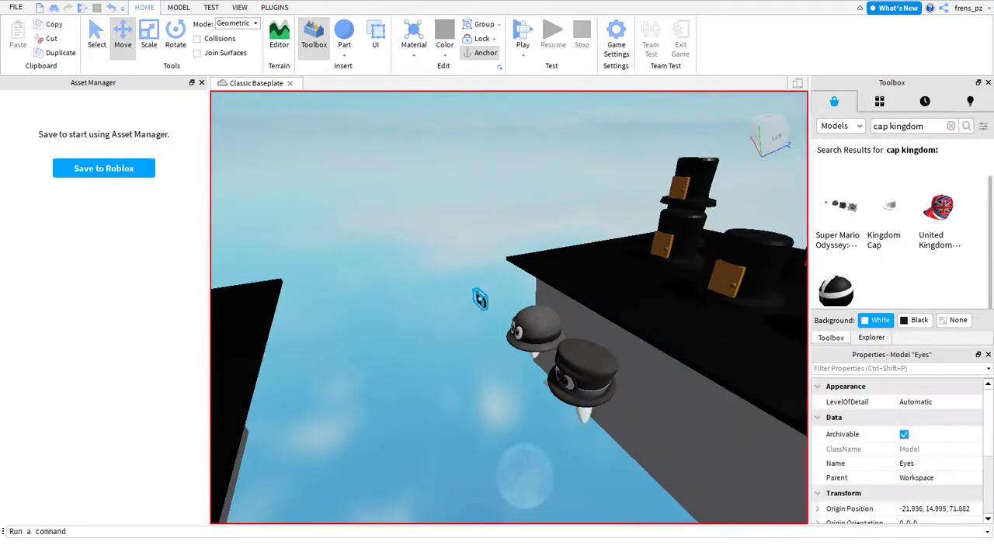
right_click(480, 299)
key("Escape")
right_click_drag(480, 299, 497, 311)
left_click(588, 251)
right_click_drag(588, 251, 528, 264)
key("f")
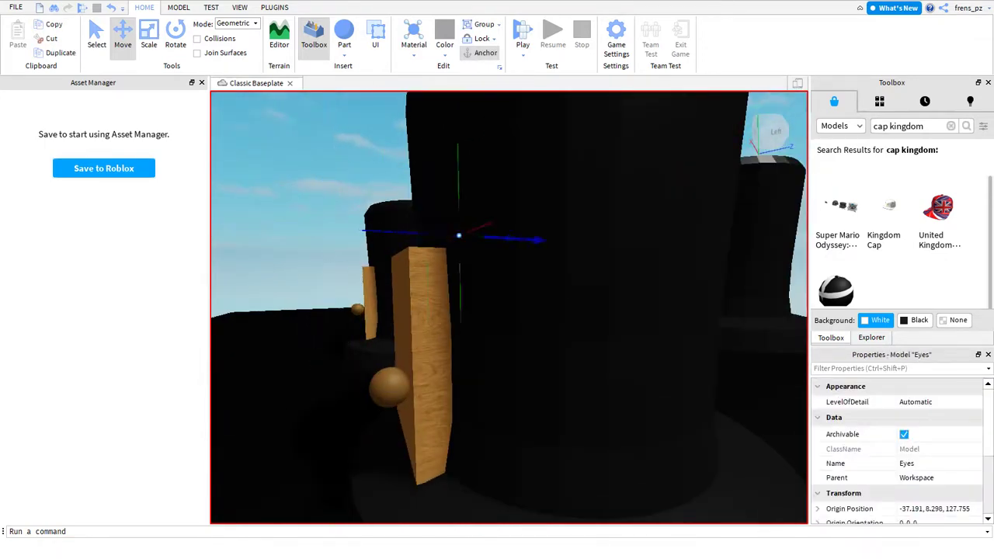
key("f")
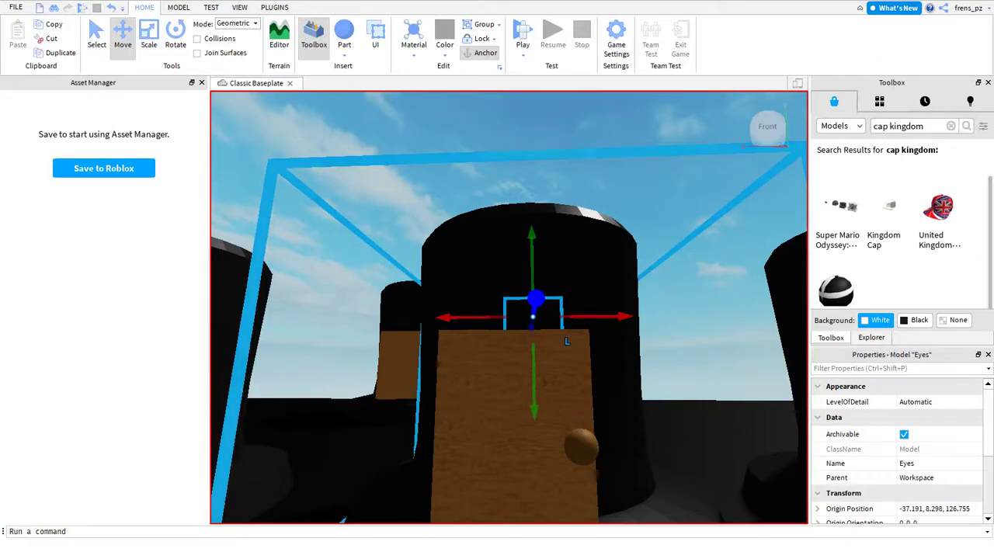
left_click_drag(567, 341, 566, 351)
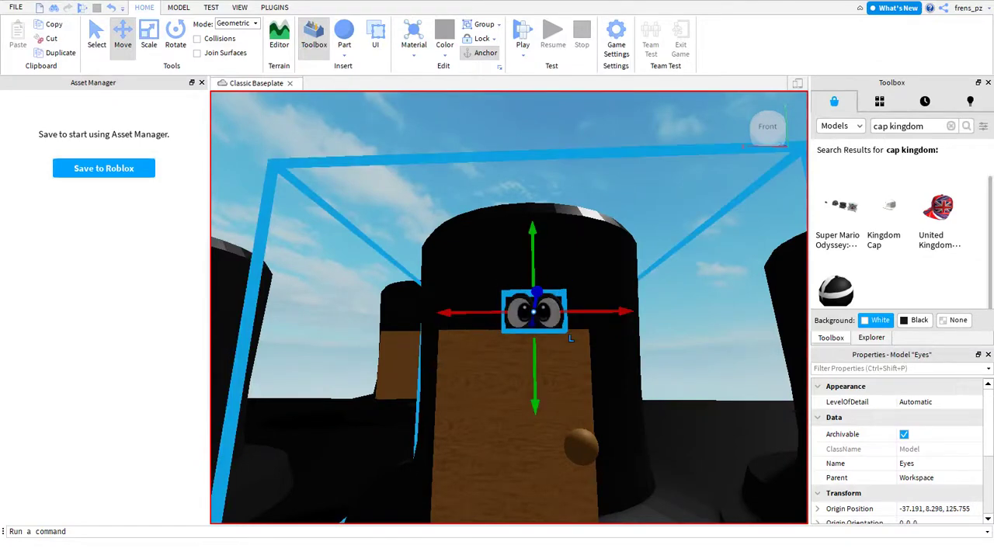
left_click_drag(535, 412, 535, 446)
Move the Female Bonneter across the village platform to the end hat house beyond the gate.
right_click_drag(777, 341, 694, 344)
key("w")
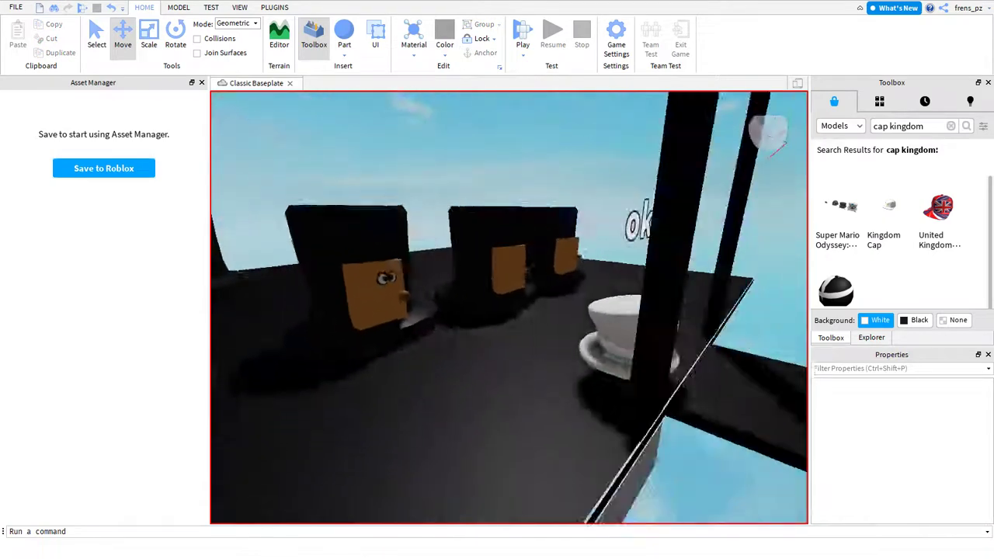
right_click_drag(689, 392, 689, 393)
left_click_drag(690, 392, 492, 236)
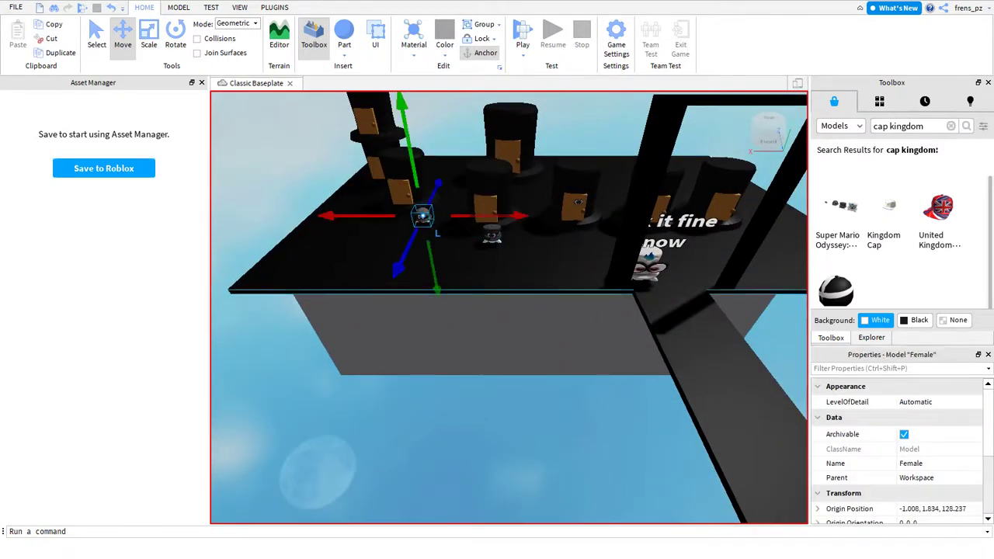
key("e")
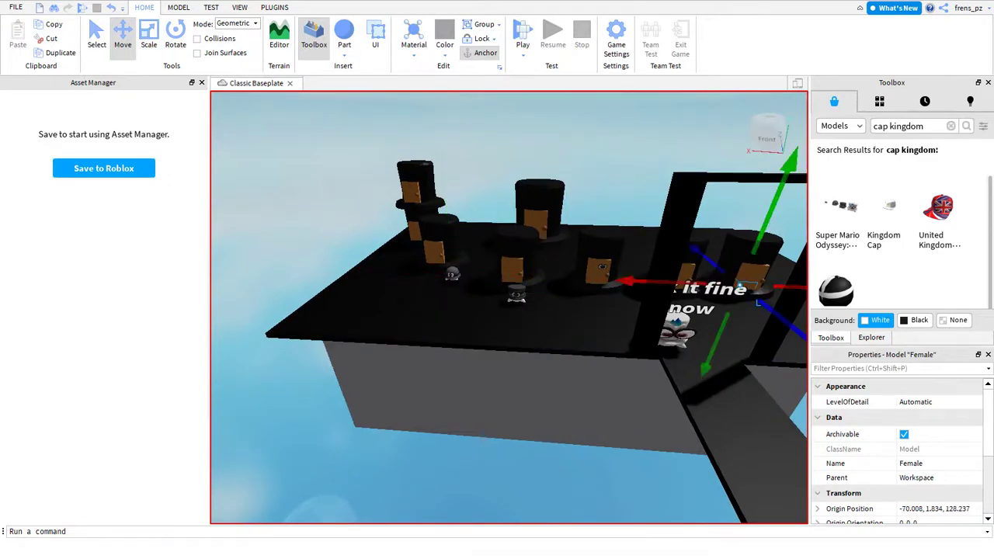
Move the male Bonneter from in front of the row back toward the rear hat house.
left_click(573, 268)
left_click(517, 294)
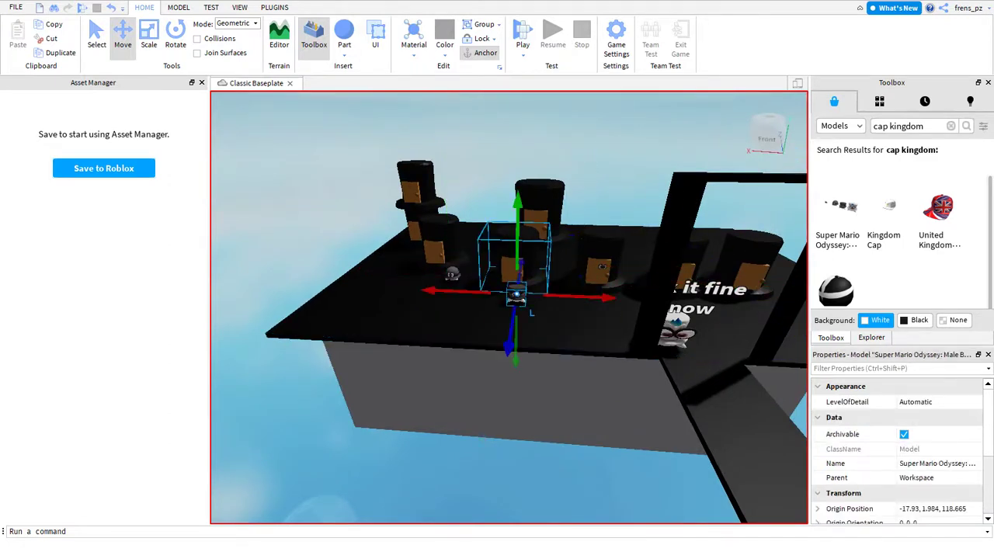
key("w")
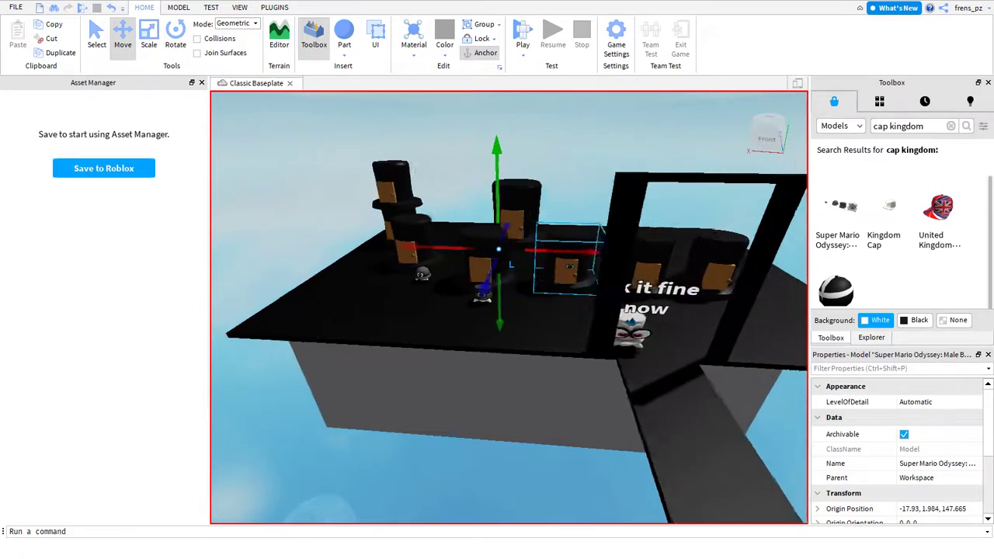
key("w")
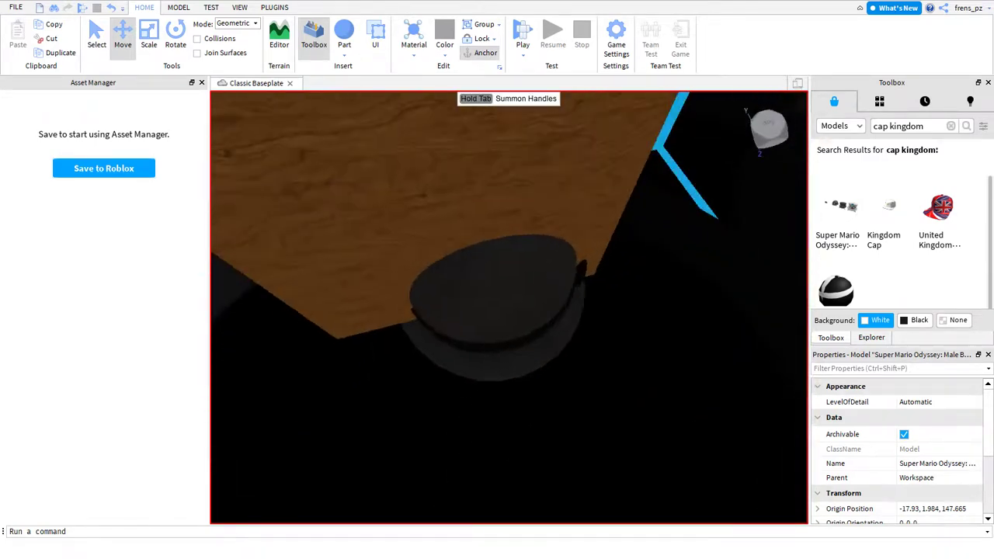
Raise the Female Bonneter and set it on the roof of the end hat house.
left_click(497, 311)
key("s")
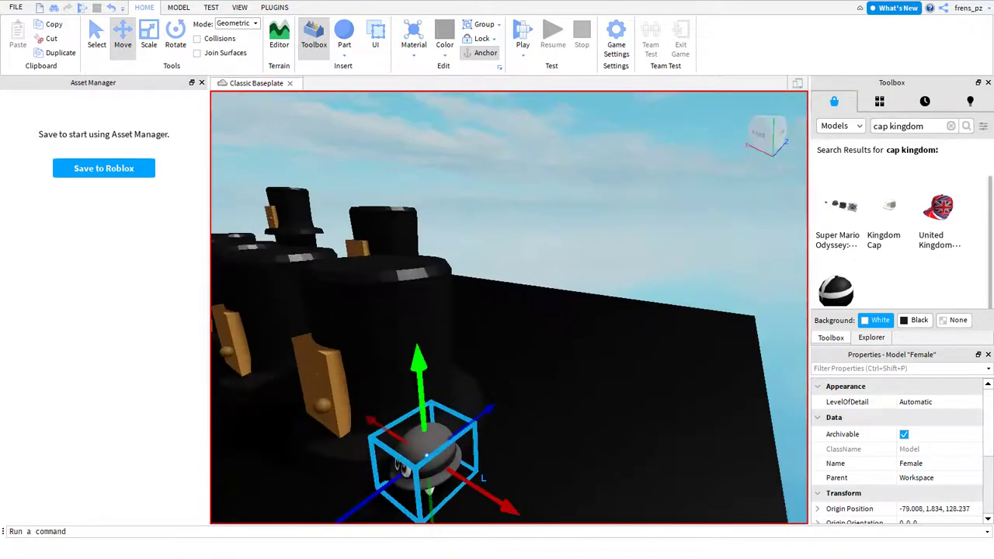
left_click_drag(419, 365, 401, 233)
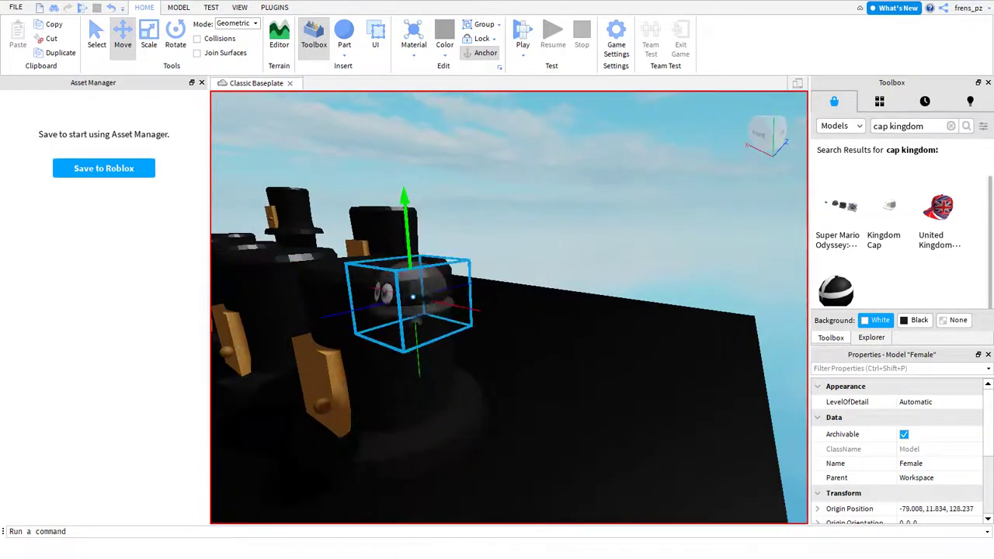
key("f")
key("s")
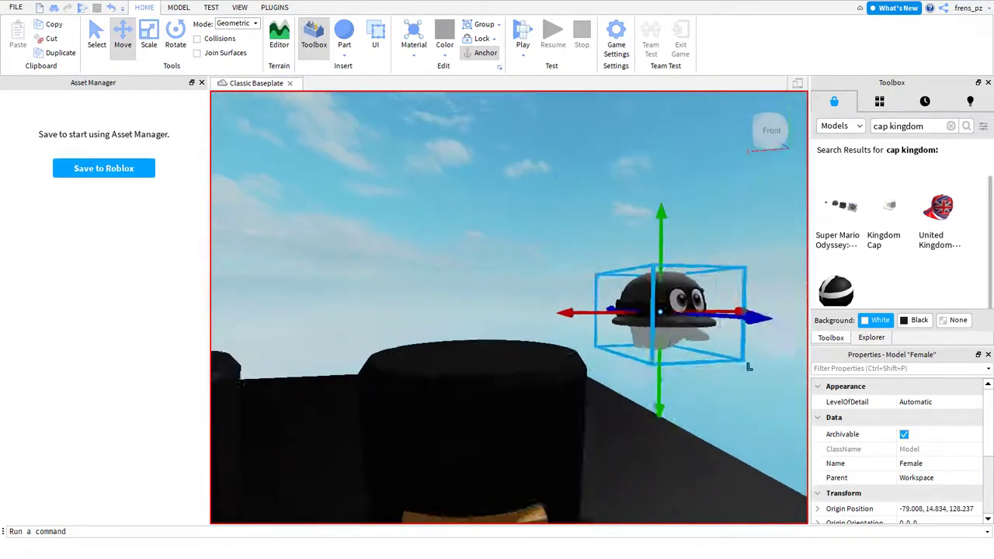
key("s")
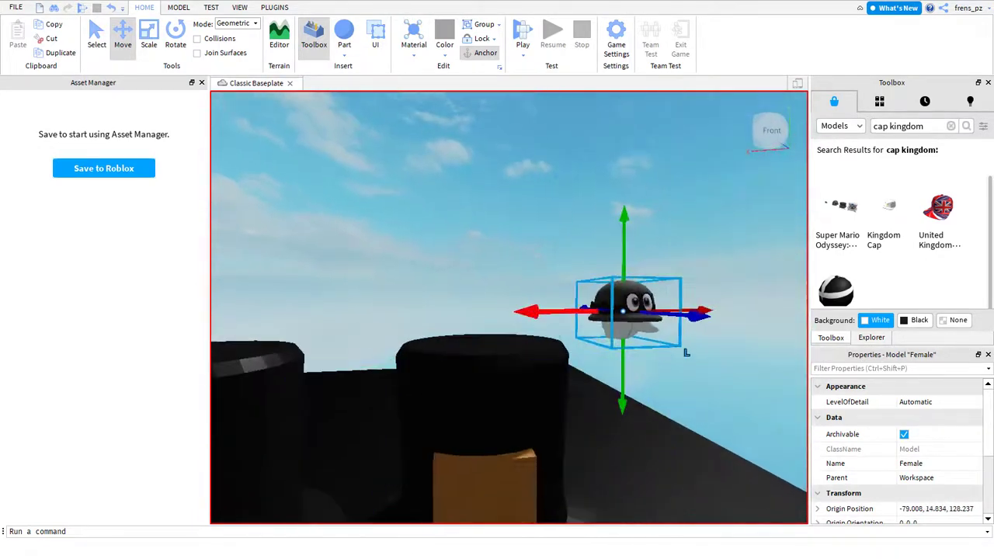
key("w")
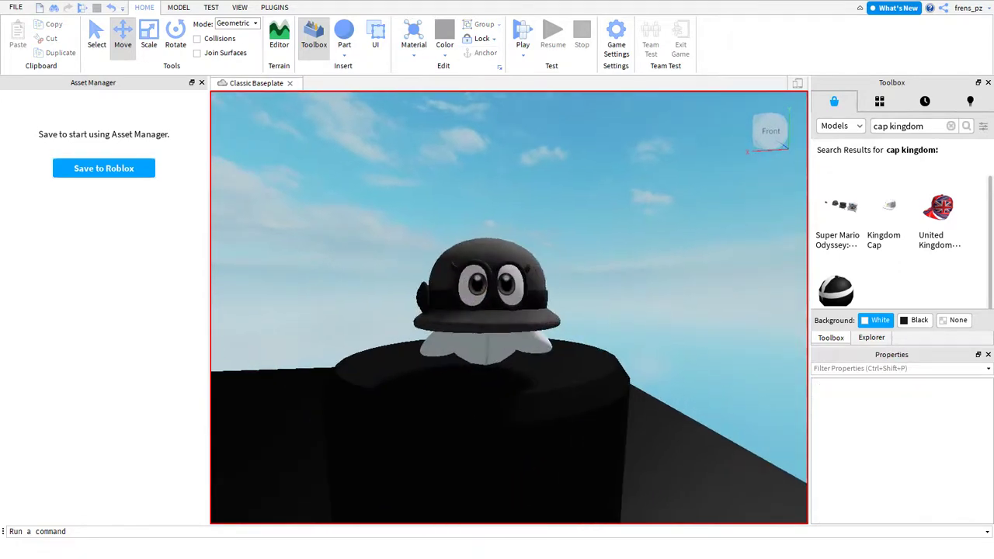
Raise the male Bonneter and place it in front of the rear hat house's door.
key("s")
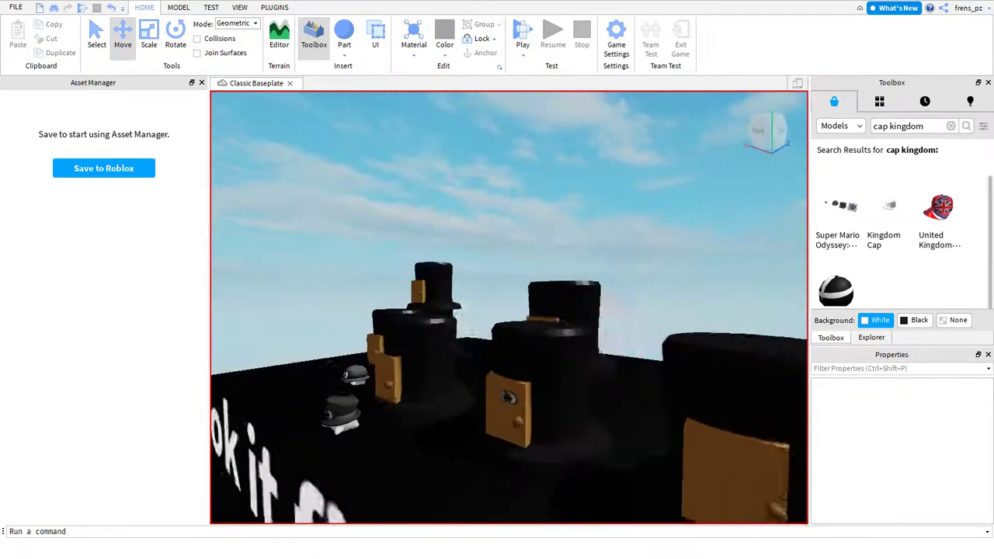
key("w")
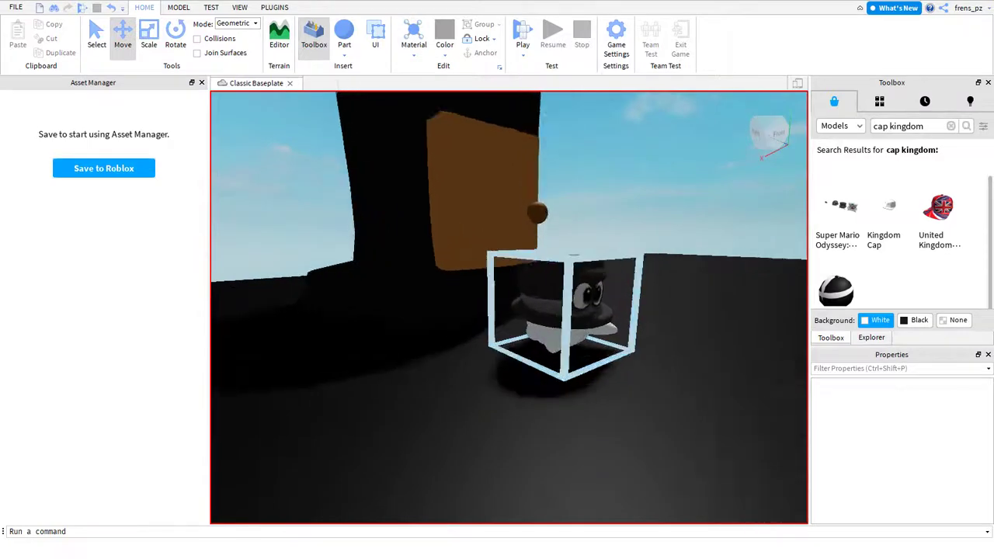
left_click(471, 368)
right_click_drag(661, 293, 661, 293)
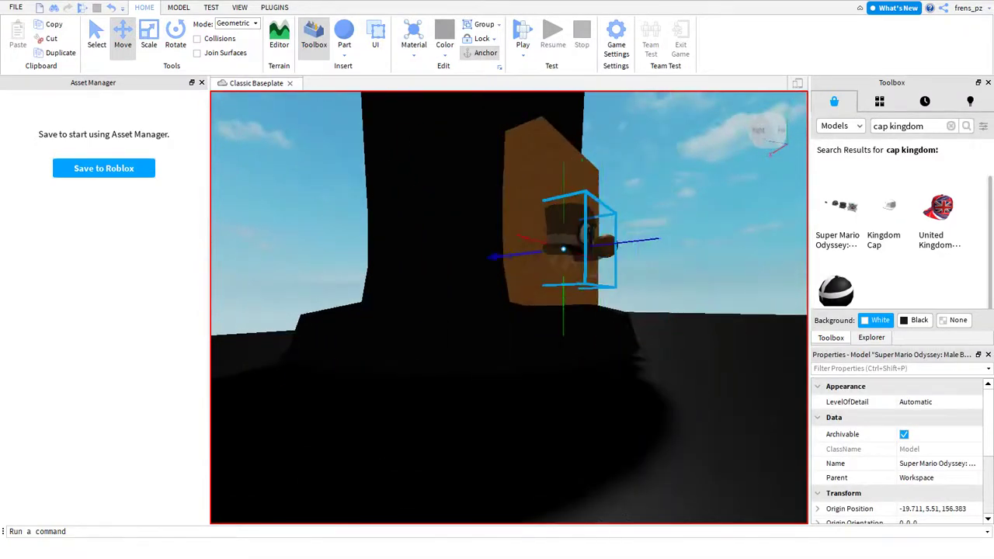
left_click(622, 294)
Examine the male Bonneter at the rear door and the hat houses around the village platform.
scroll(621, 293, "up", 5)
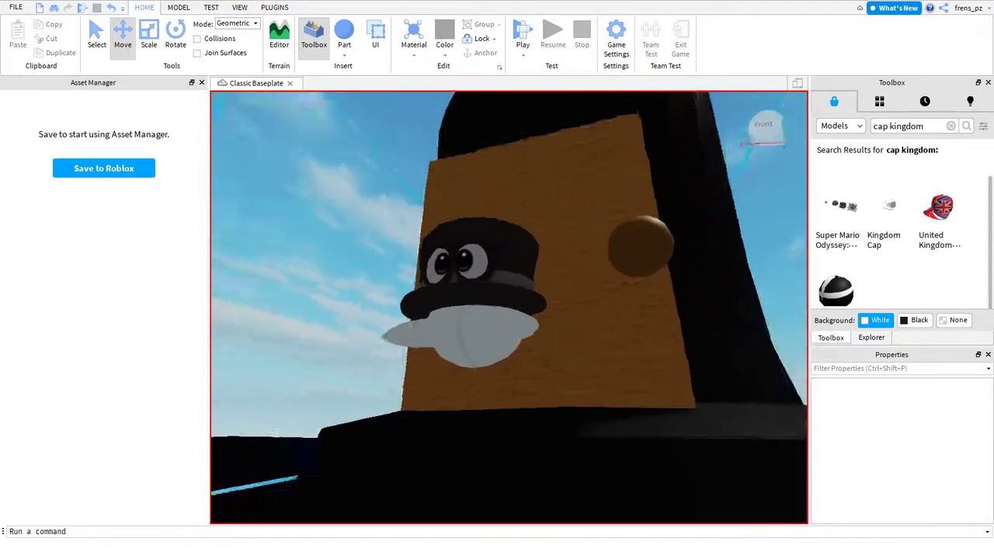
scroll(622, 293, "down", 6)
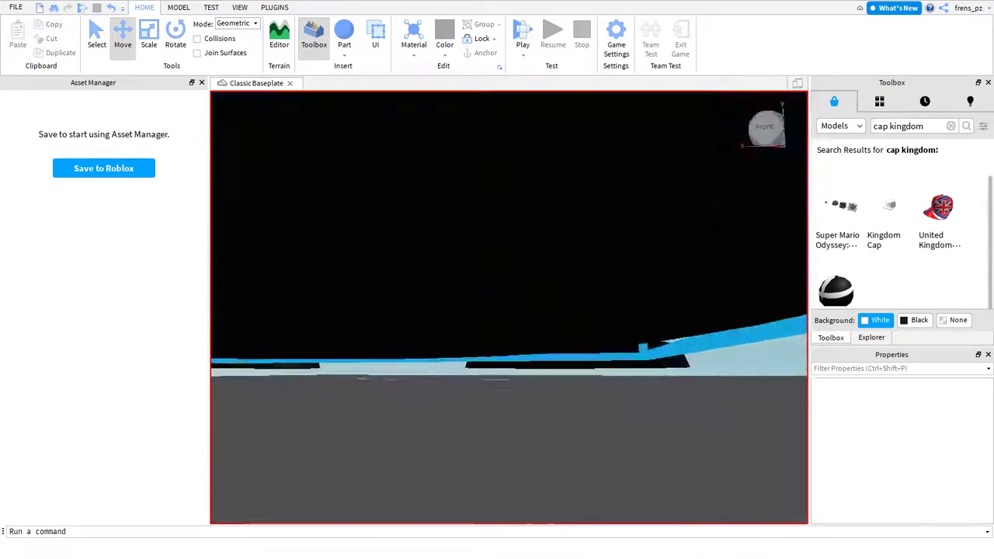
scroll(497, 334, "up", 5)
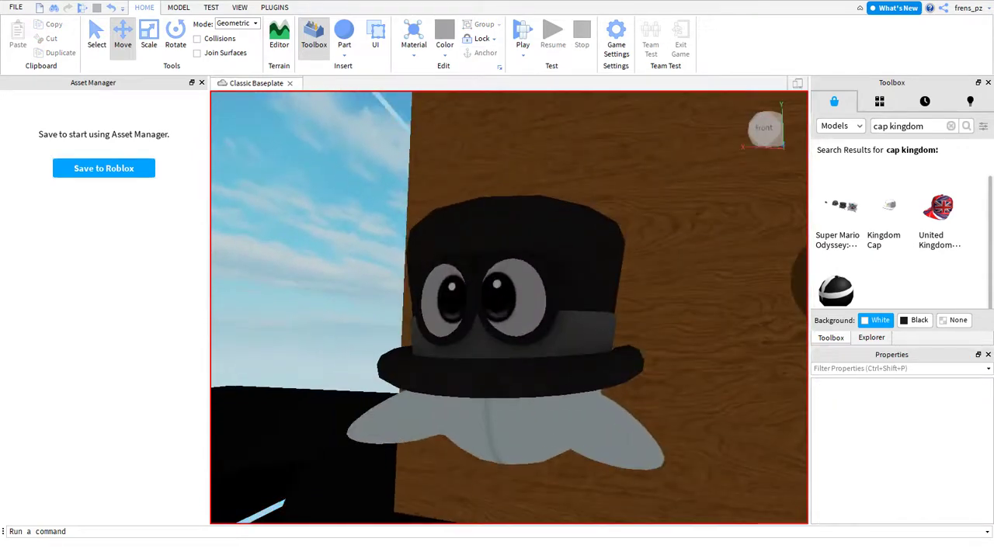
scroll(509, 308, "down", 6)
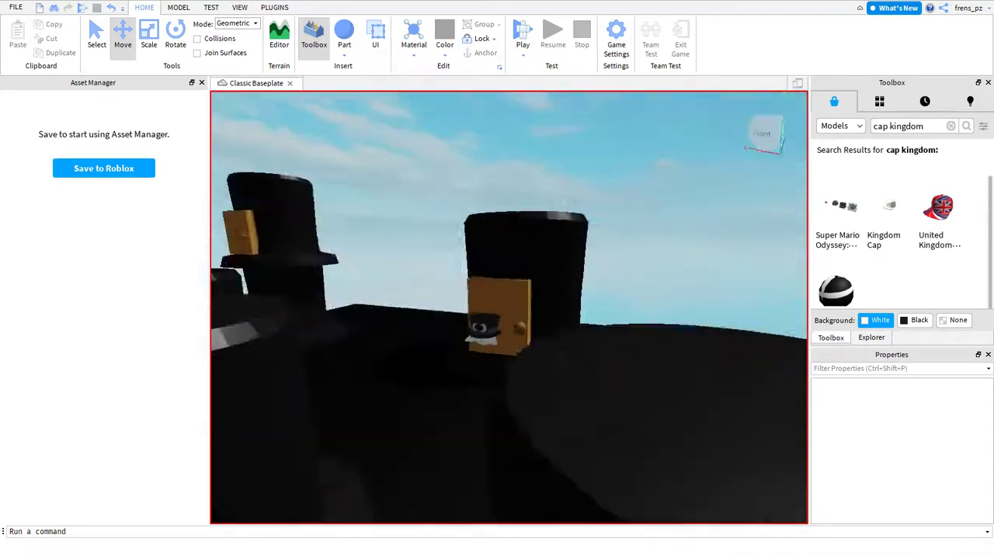
scroll(510, 307, "up", 5)
scroll(509, 308, "down", 4)
scroll(510, 308, "up", 5)
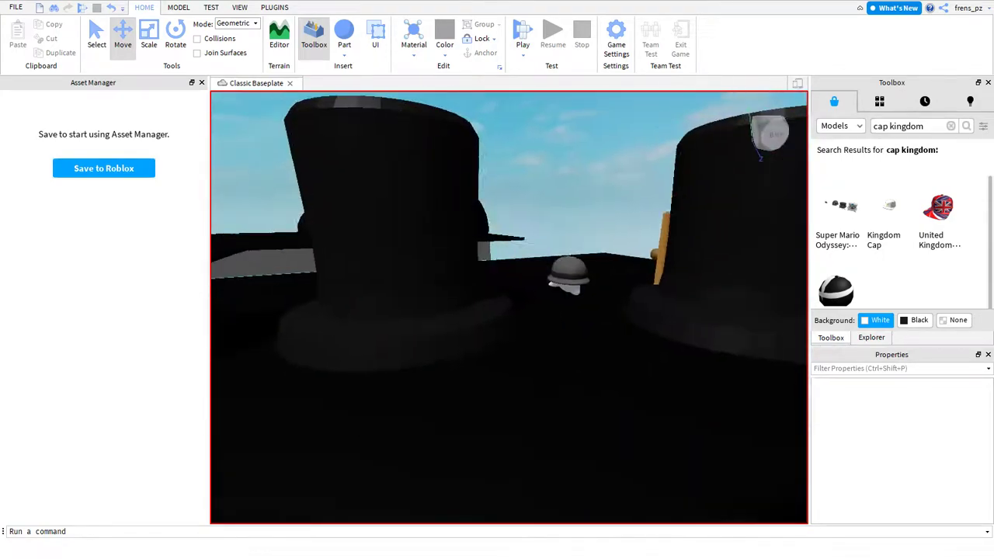
scroll(509, 307, "down", 6)
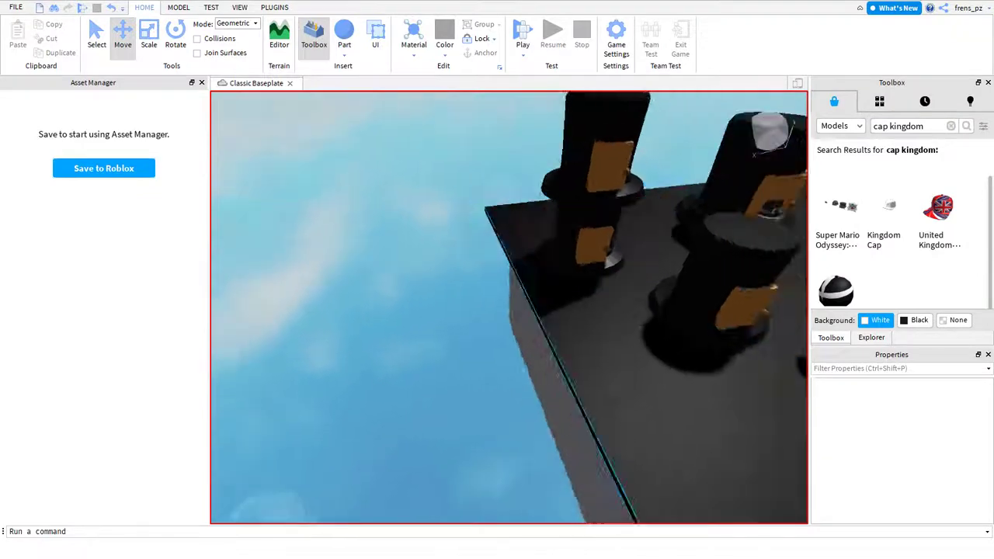
scroll(766, 231, "up", 5)
Copy the village platform's black slab and resize the copies into upright walls at the rear corner behind the stacked hat house.
left_click(765, 231)
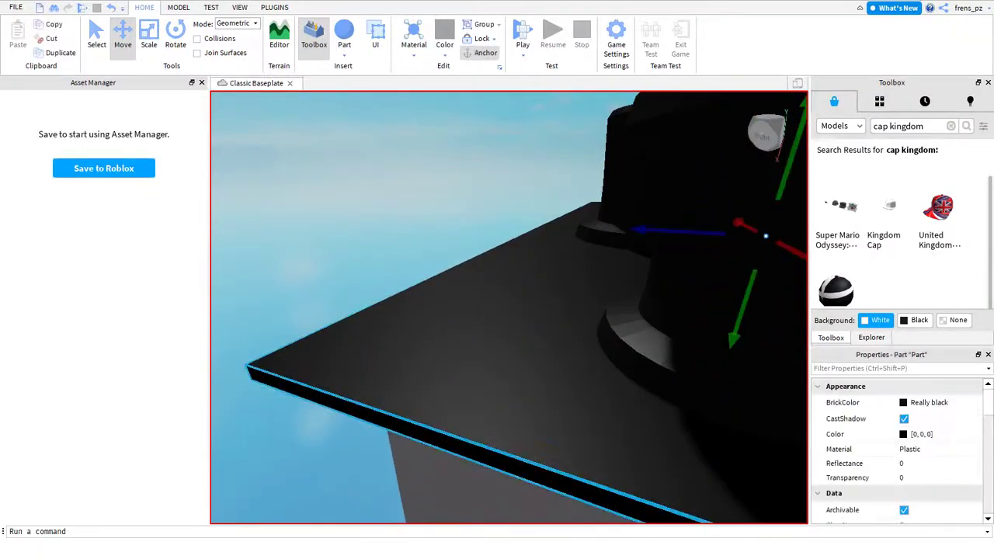
key("f")
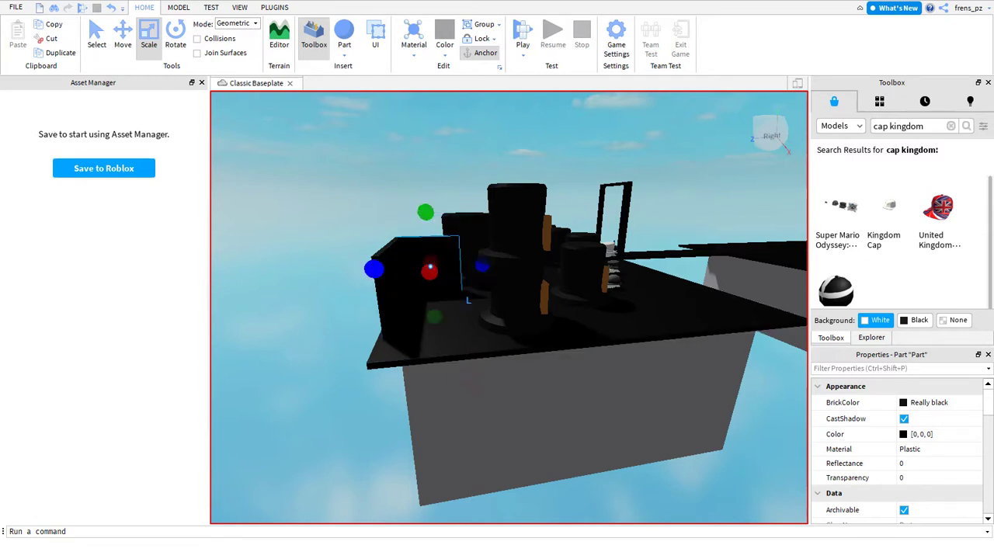
left_click_drag(430, 268, 427, 283)
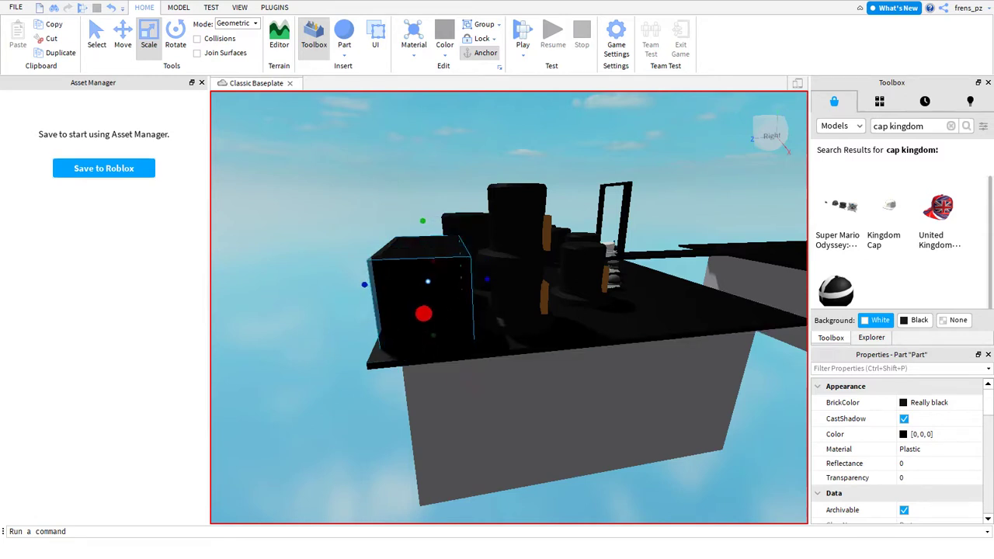
Add and fit the remaining black slabs to enclose the open-fronted building behind the stacked hat house.
scroll(509, 307, "up", 10)
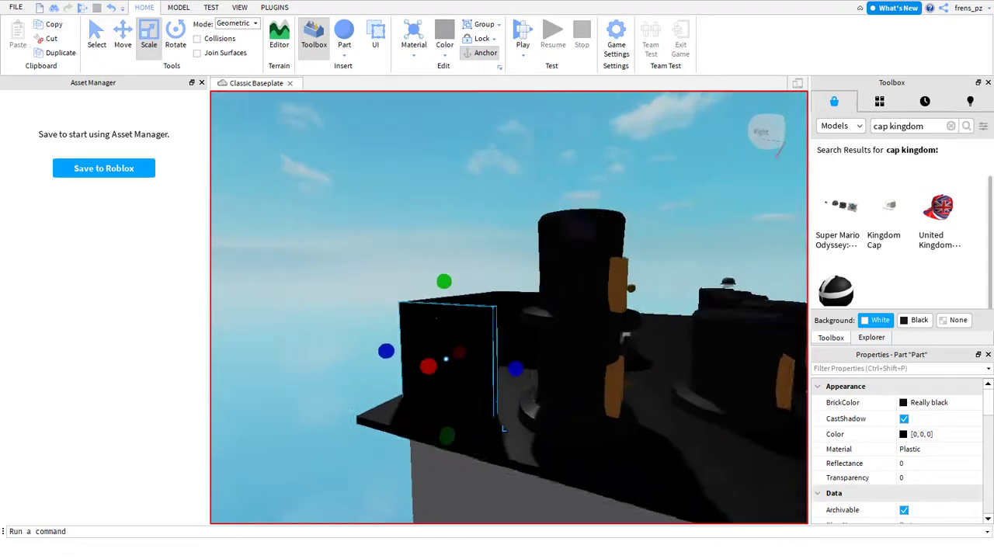
scroll(508, 308, "down", 10)
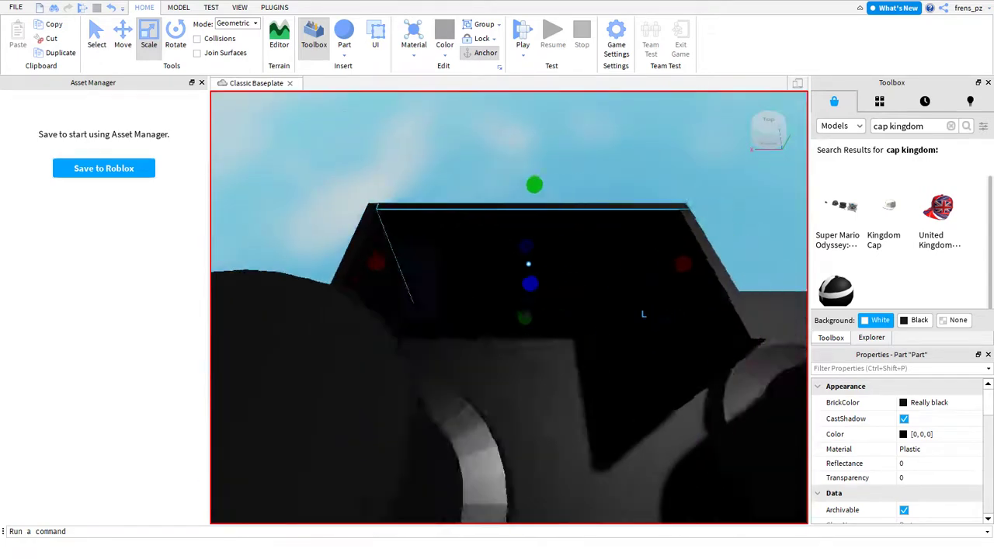
right_click_drag(664, 249, 559, 272)
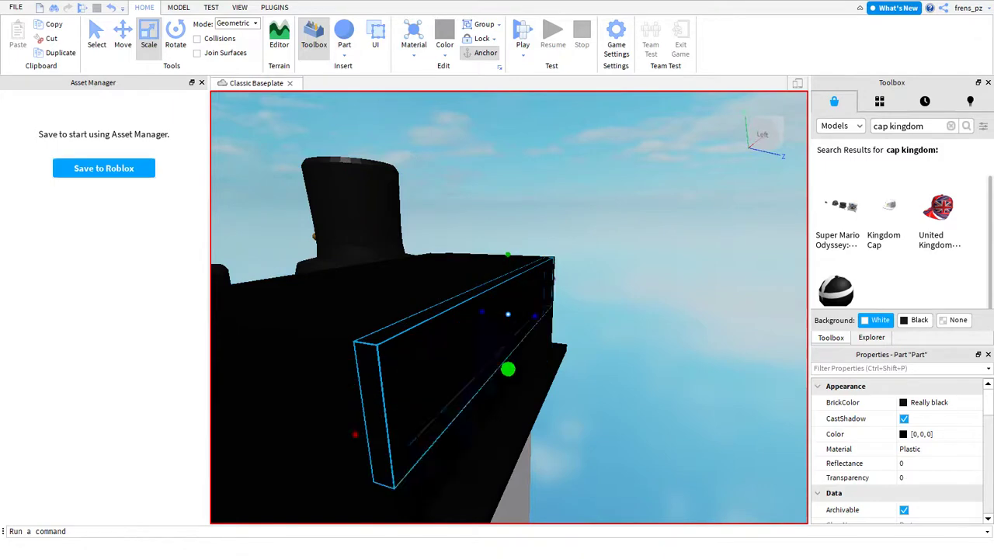
right_click_drag(509, 310, 587, 291)
Search the model library for "light".
left_click(898, 125)
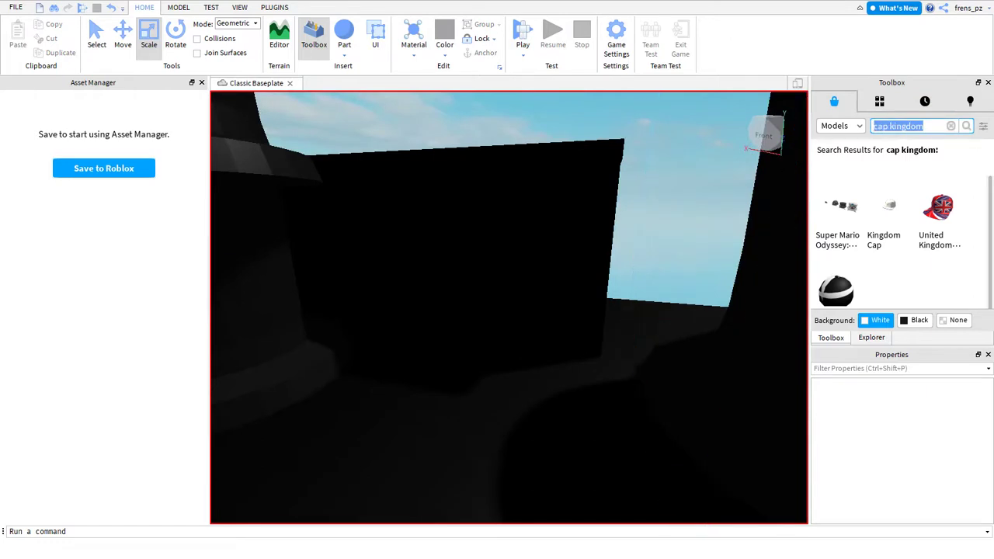
type("light")
key("Return")
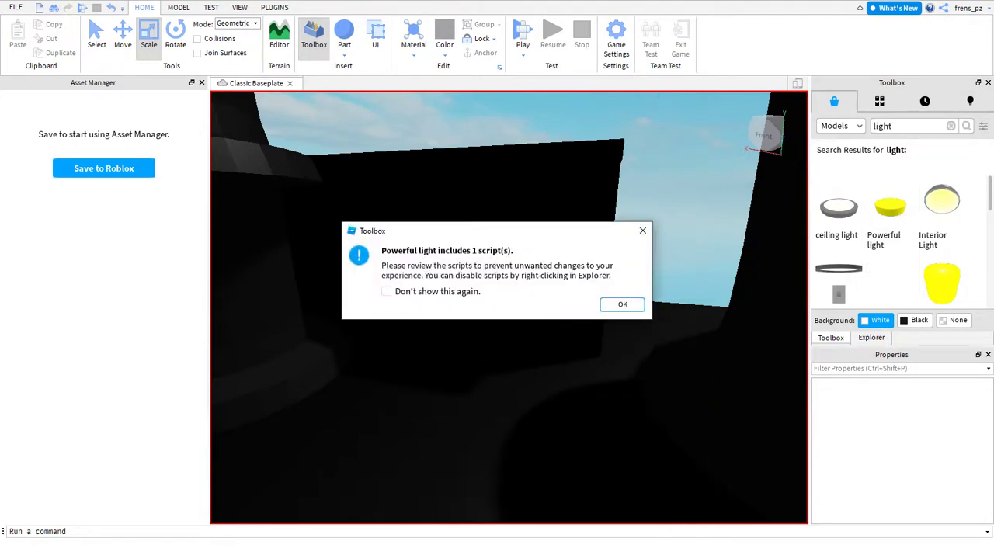
Try the Powerful light model on the black building and delete it.
key("Return")
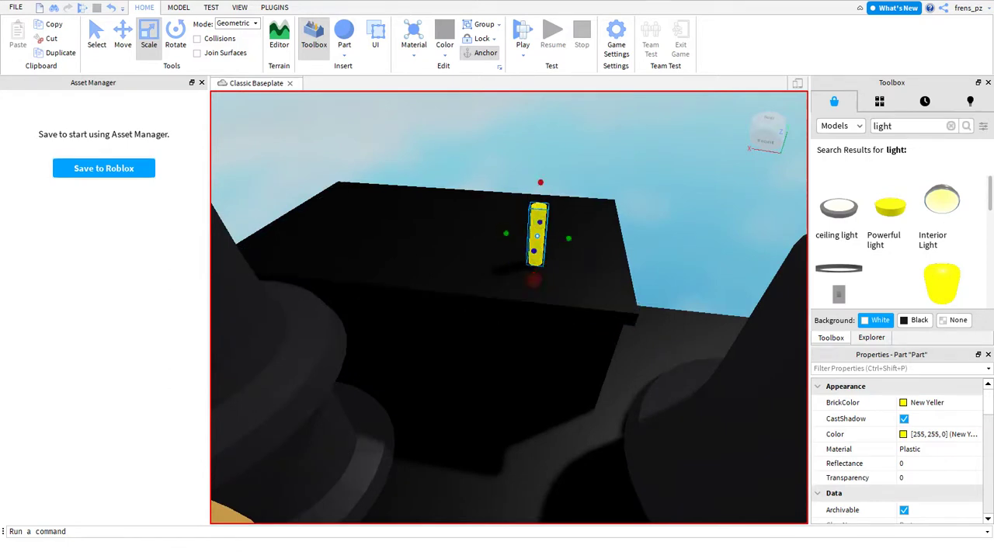
right_click(534, 214)
left_click(548, 290)
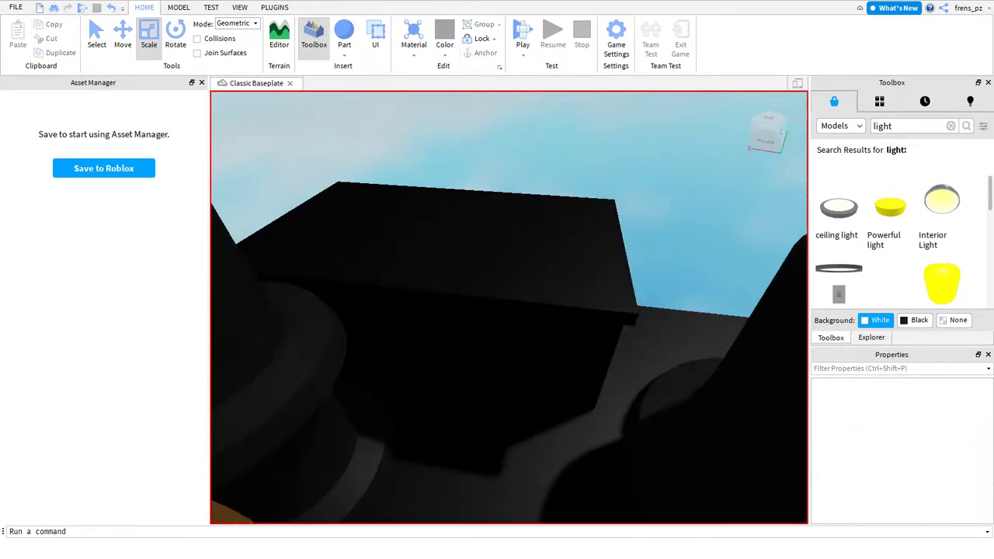
Insert the ceiling light model and place it under the ceiling inside the black building.
left_click(839, 206)
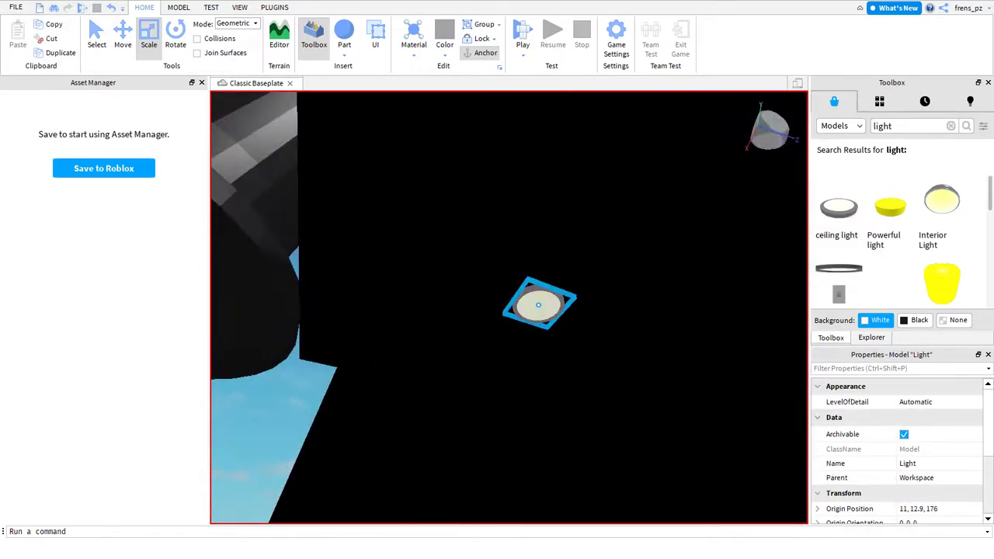
right_click_drag(509, 311, 466, 257)
left_click(509, 389)
right_click_drag(508, 311, 497, 279)
left_click(500, 225)
mouse_move(499, 224)
right_mouse_down()
mouse_move(481, 233)
mouse_move(497, 233)
right_mouse_up()
right_click_drag(509, 310, 508, 256)
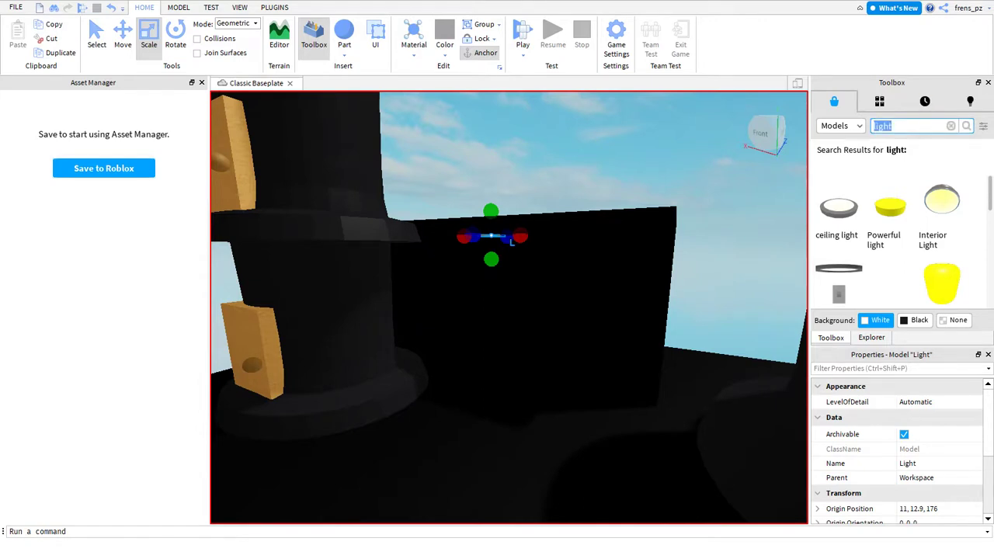
Search the model library for "coin" and insert the "Coin for simulators!" model at the black building.
type("coin")
key("Return")
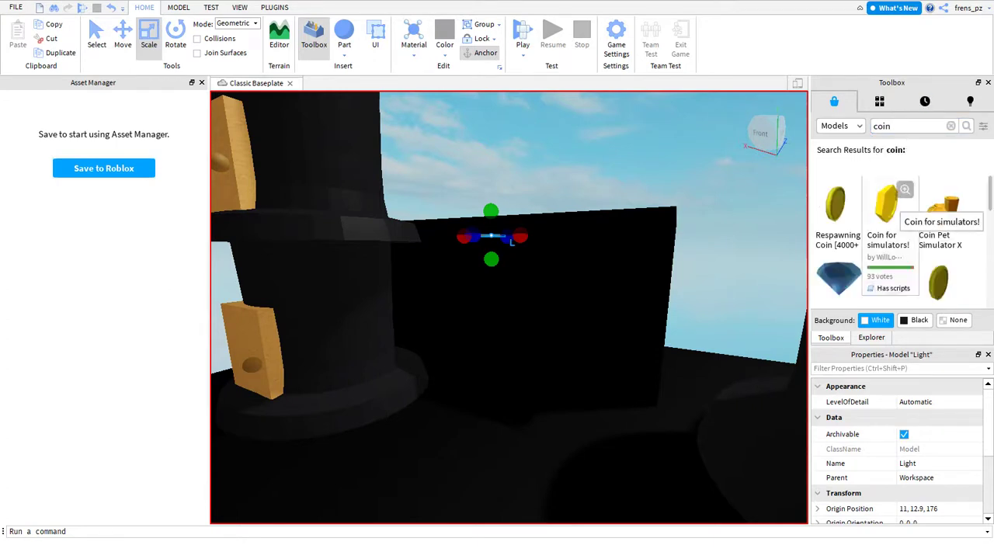
left_click(887, 205)
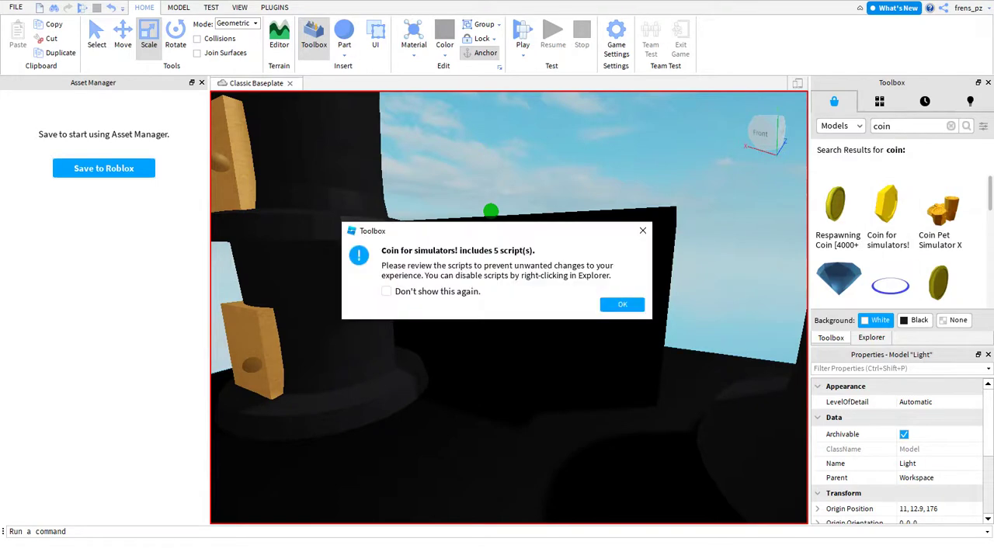
key("Return")
right_click_drag(508, 311, 536, 225)
key("f")
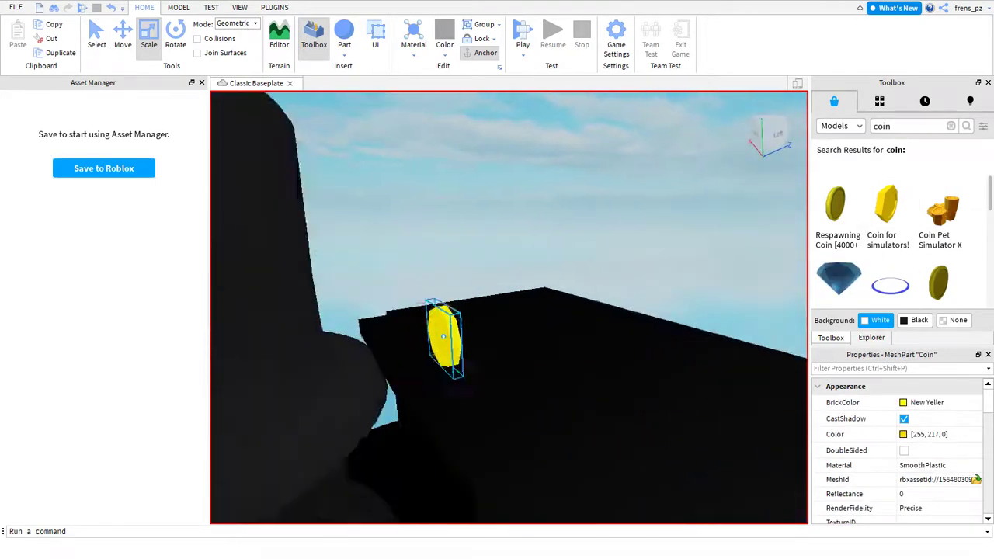
Duplicate the coin into a row of three inside the black building and lower two of the coins to adjust the row.
scroll(509, 307, "down", 5)
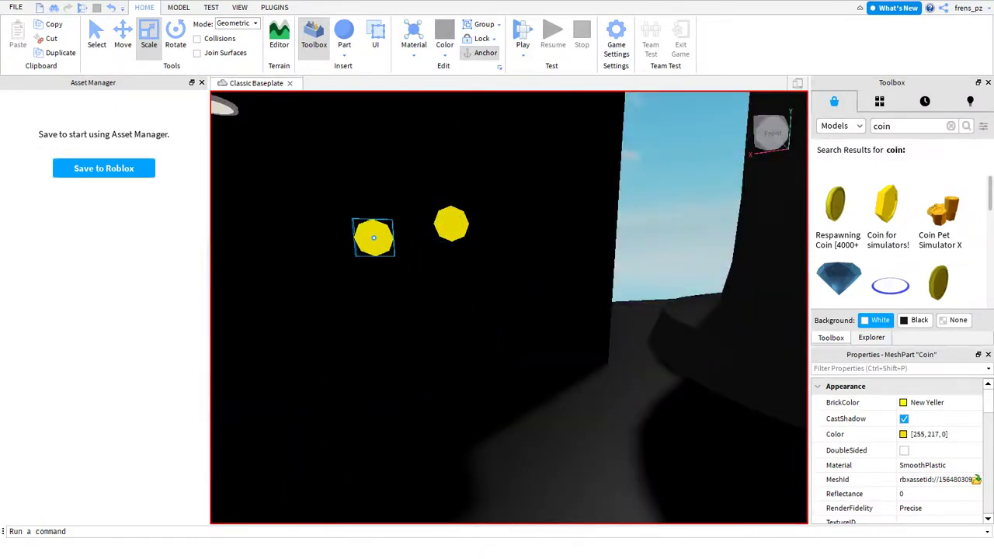
right_click_drag(509, 306, 435, 307)
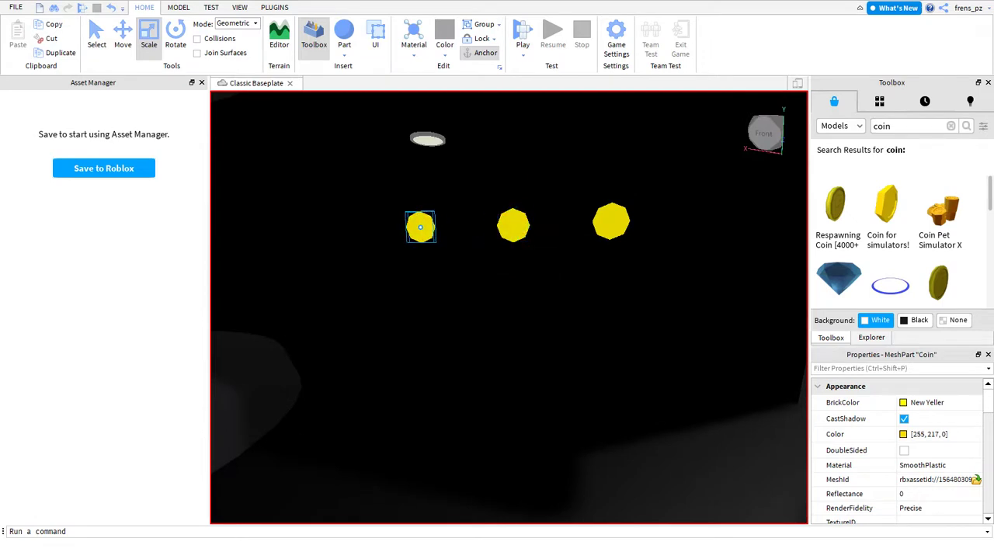
left_click(513, 225)
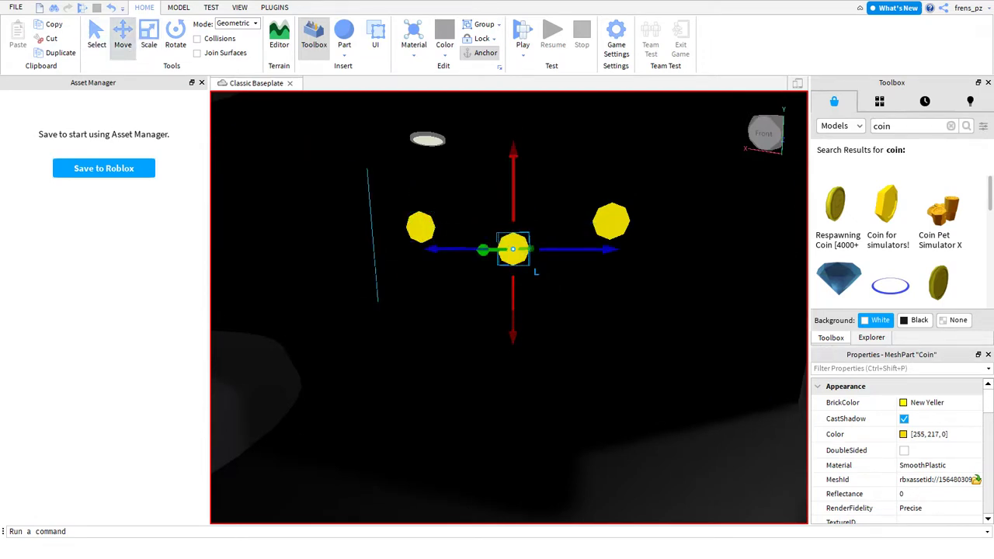
left_click_drag(612, 219, 622, 248)
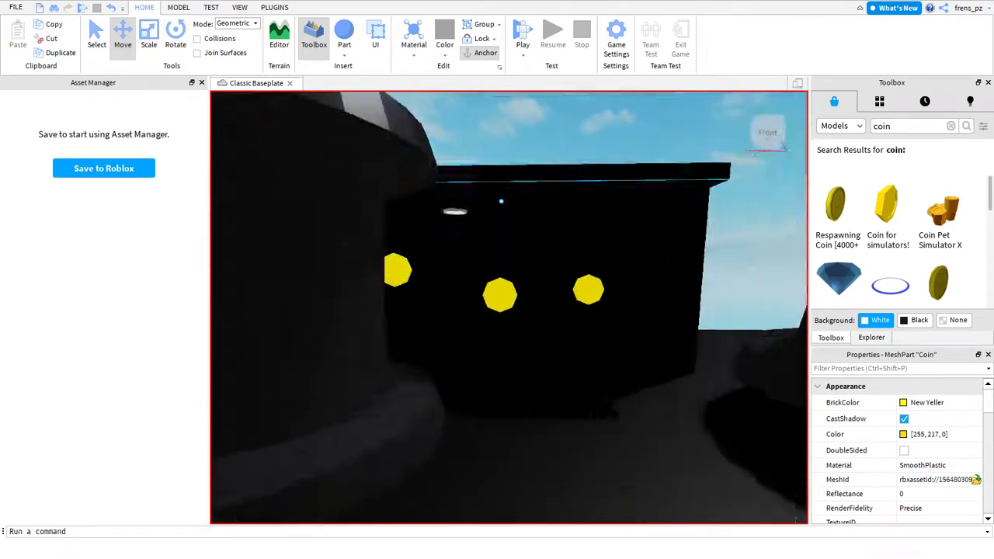
Playtest the scene, walk to the black building to collect the coins, and stop the test.
left_click(490, 125)
right_click_drag(490, 125, 532, 255)
scroll(508, 307, "down", 10)
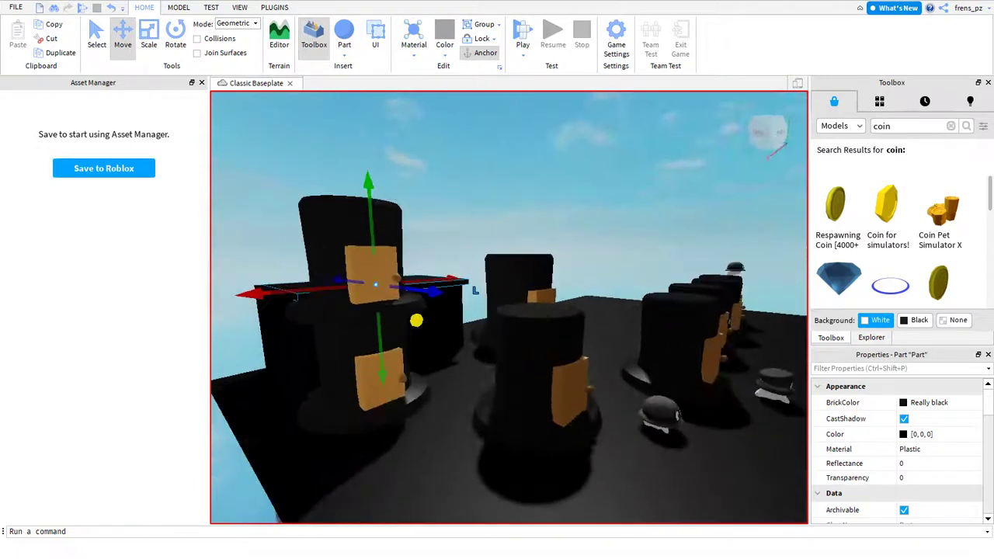
key("F5")
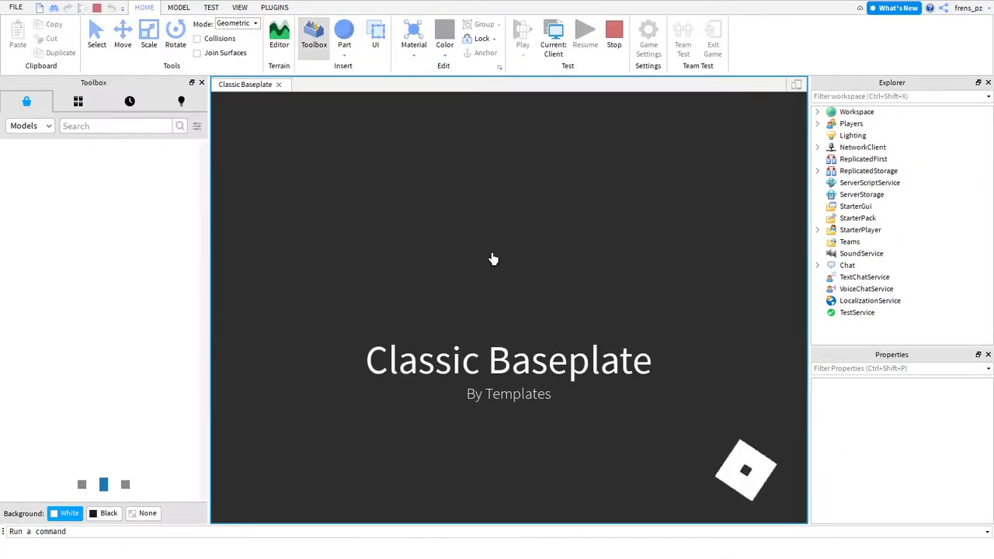
scroll(718, 264, "down", 5)
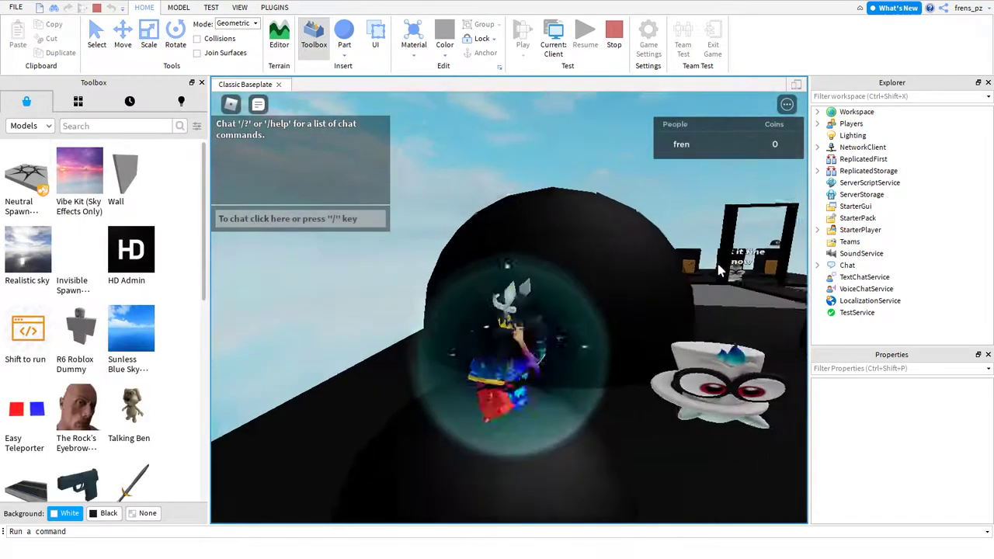
scroll(716, 270, "up", 3)
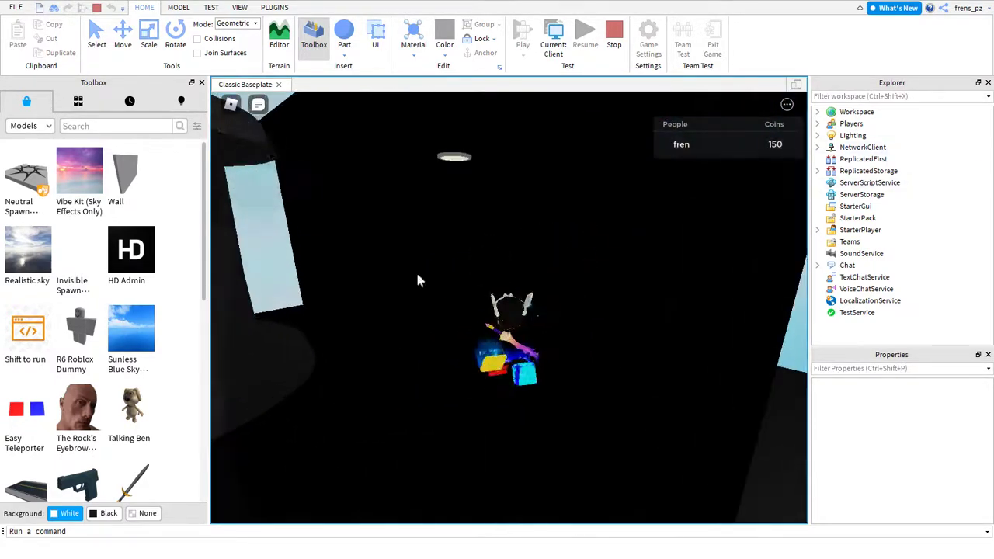
key("shift+F5")
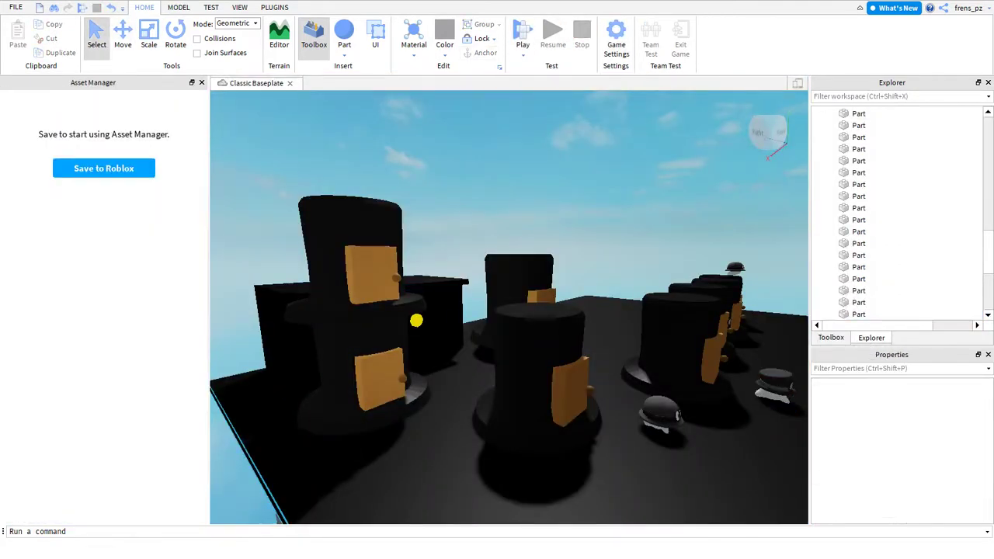
Look through the parts in the Explorer and locate the grey base part in the scene.
left_click(871, 337)
scroll(873, 221, "up", 3)
scroll(874, 221, "down", 5)
scroll(873, 221, "up", 2)
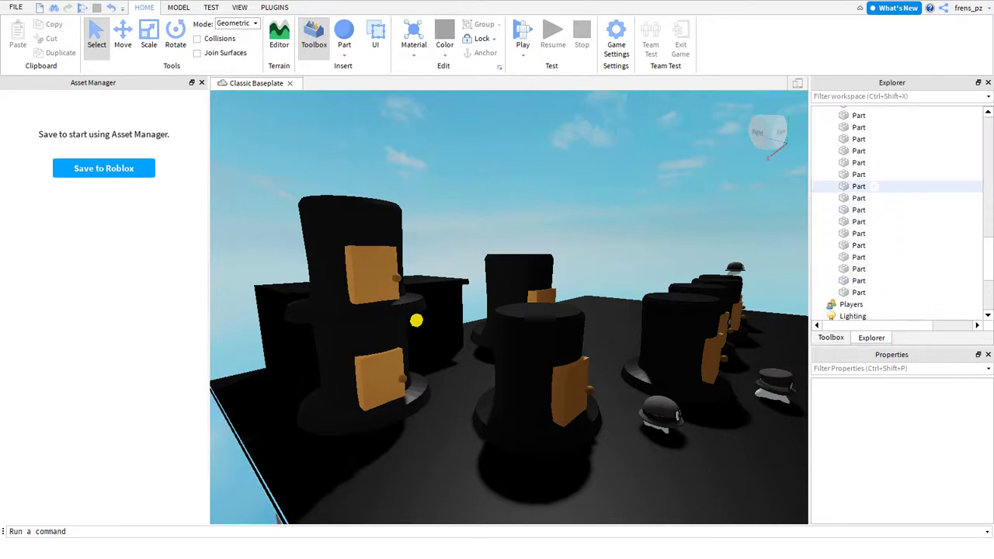
double_click(874, 186)
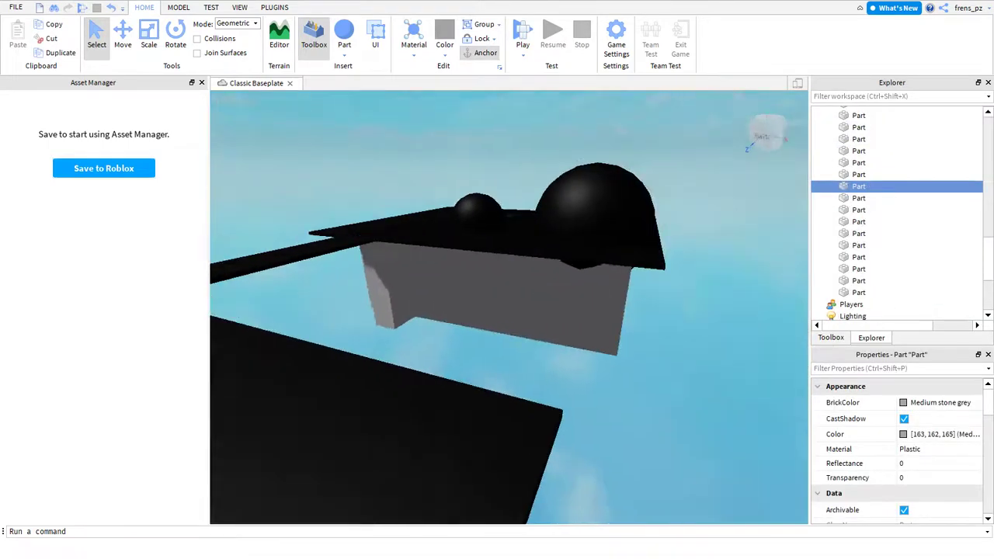
key("ctrl+2")
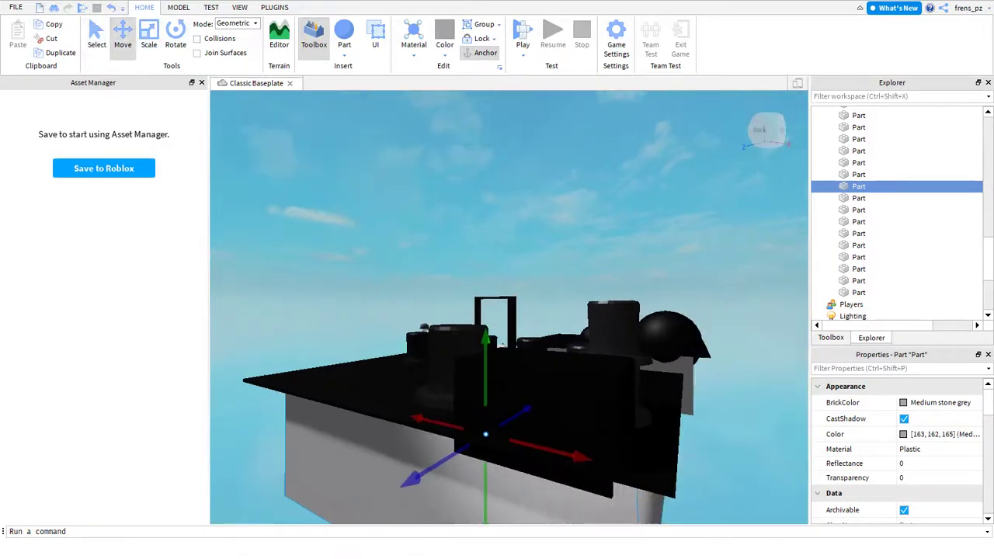
key("f")
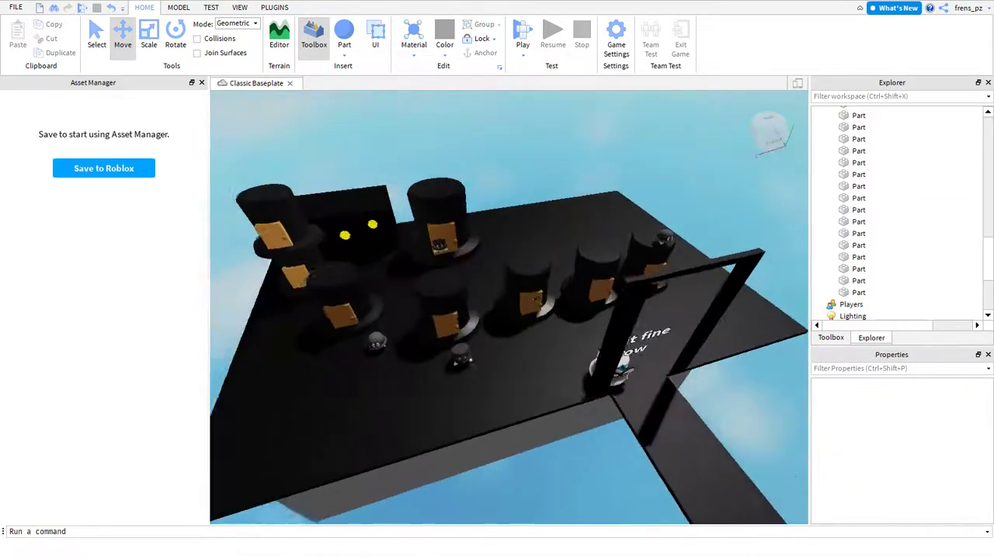
Duplicate the village platform's black slab and resize the copy into a narrow walkway extending past the platform's far side edge.
left_click(726, 358)
key("f")
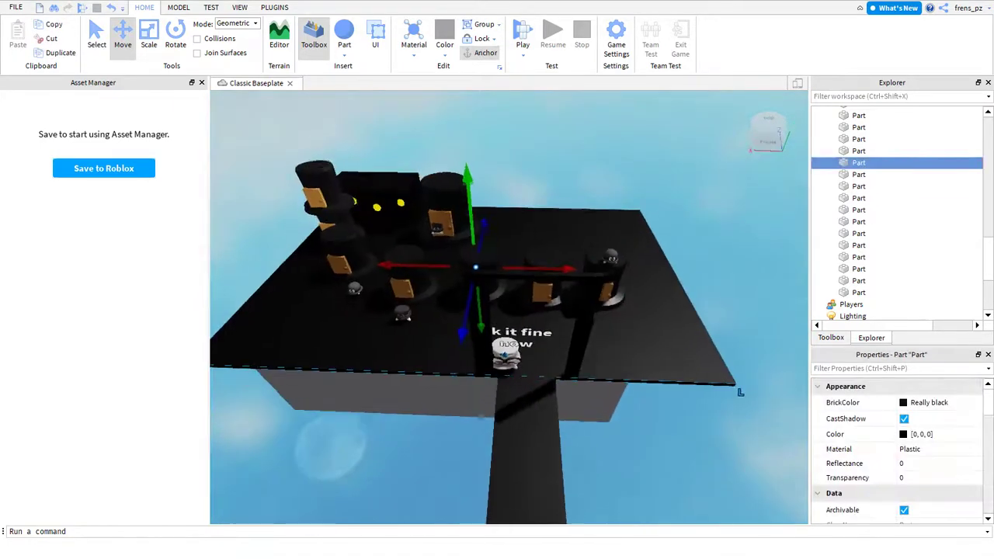
key("ctrl+3")
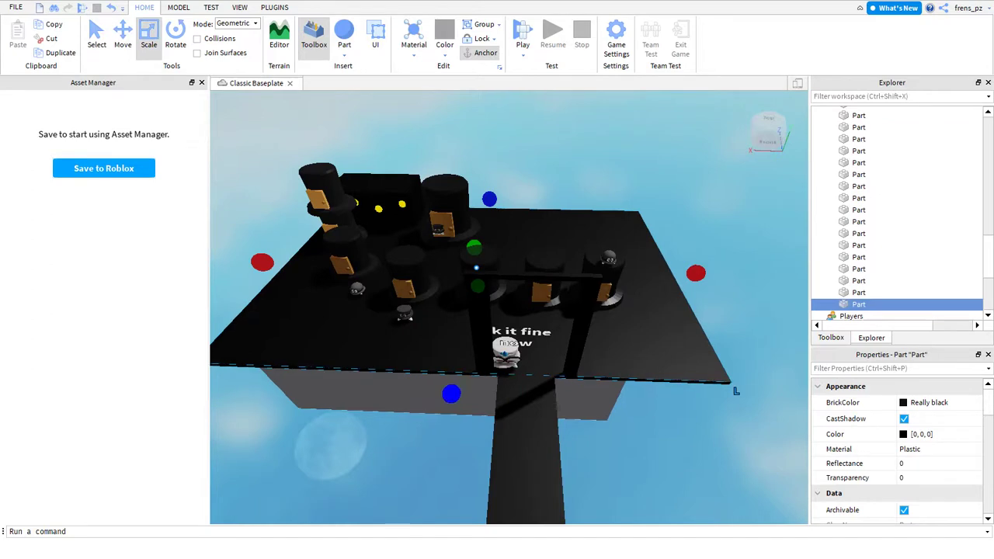
key("d")
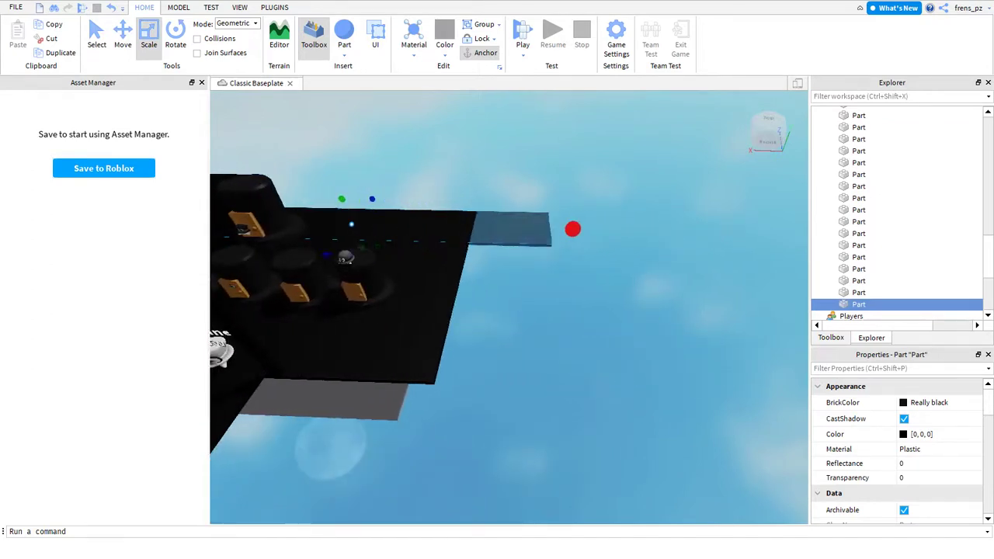
key("a")
key("a")
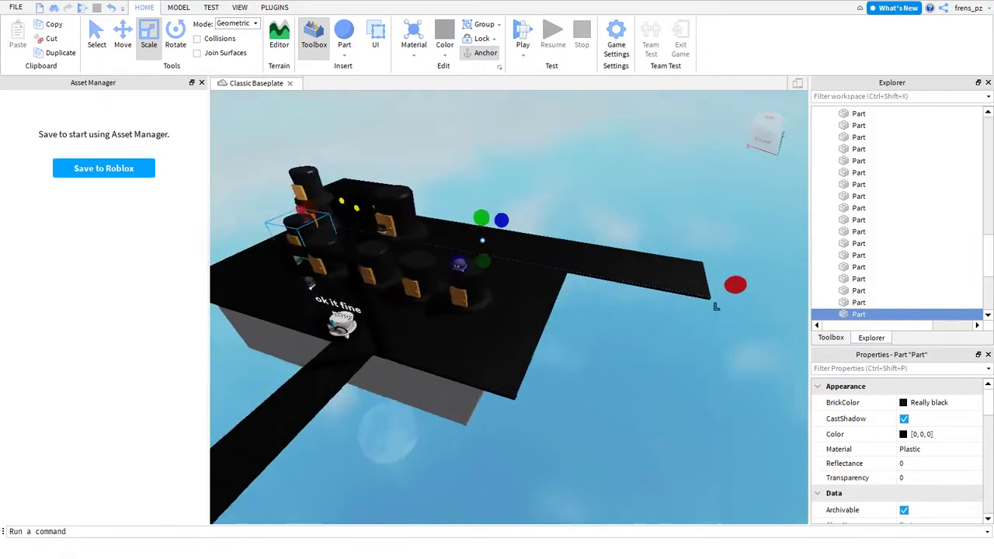
Build tall black step blocks at the end of the new walkway and extend a thin raised slab outward from the highest block.
left_click_drag(665, 247, 727, 174)
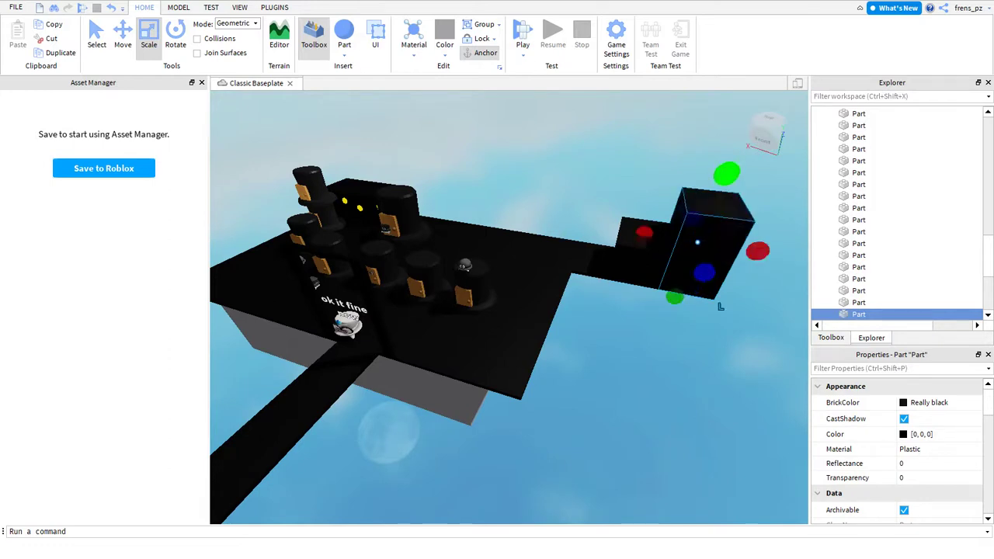
key("ctrl+z")
key("d")
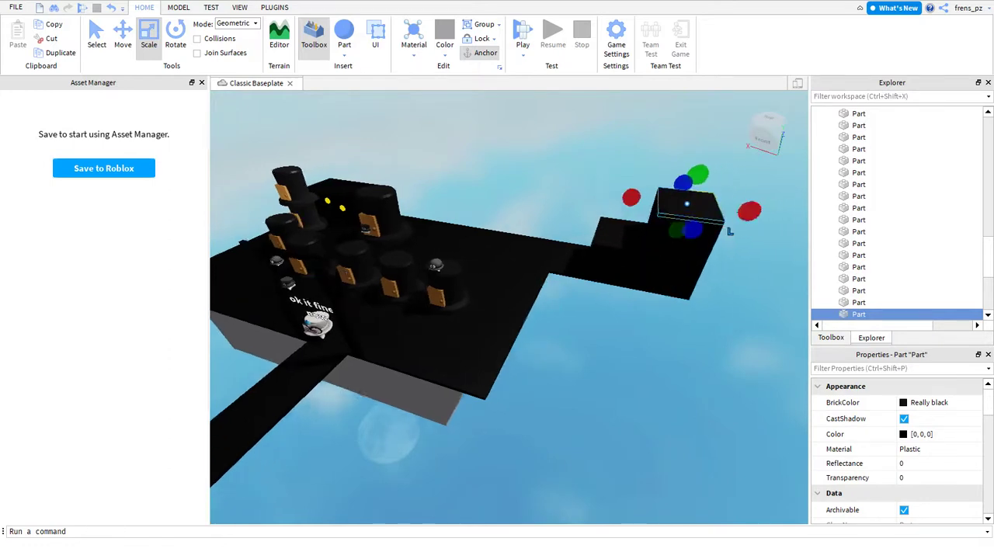
left_click(831, 337)
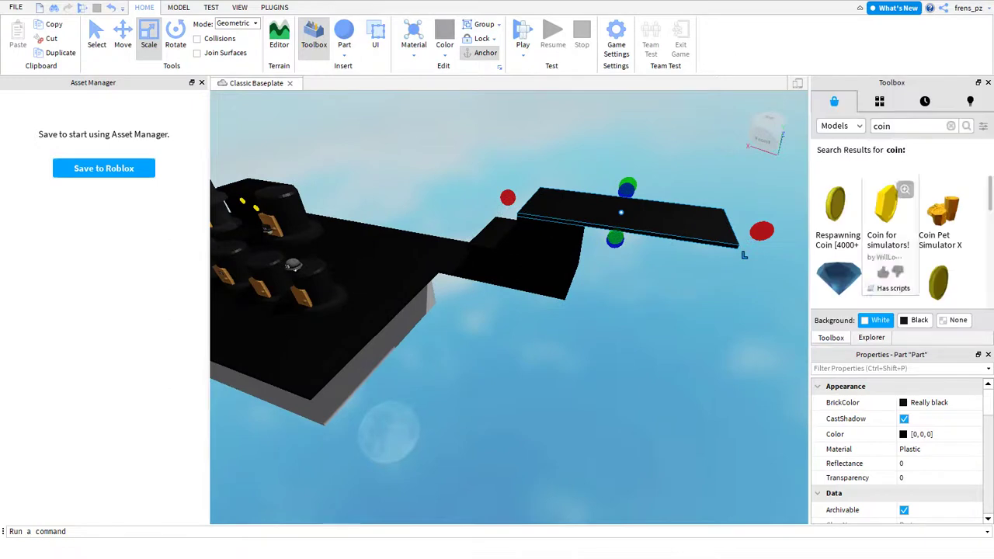
Search the model library for crates and place the Crates stack on the lower black step block.
type("ca")
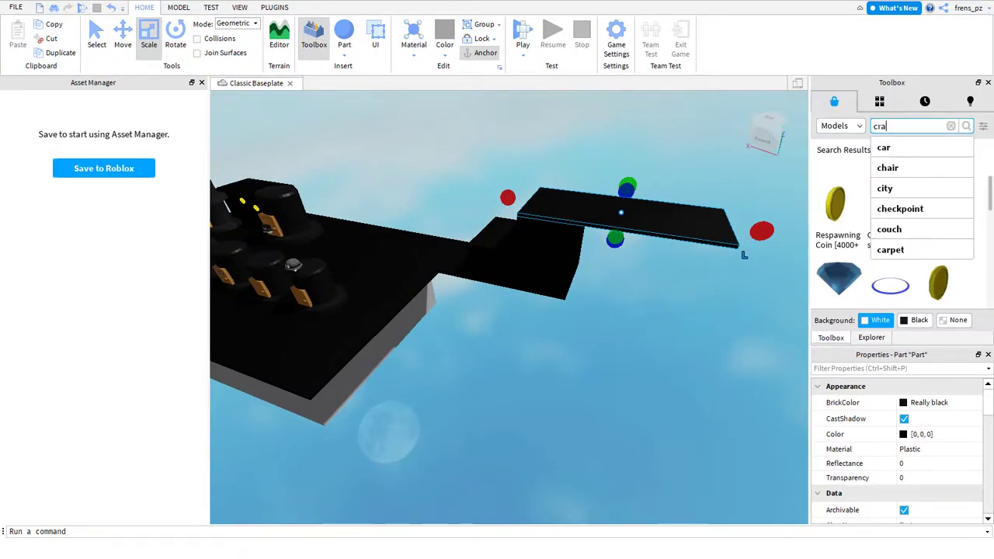
key("Return")
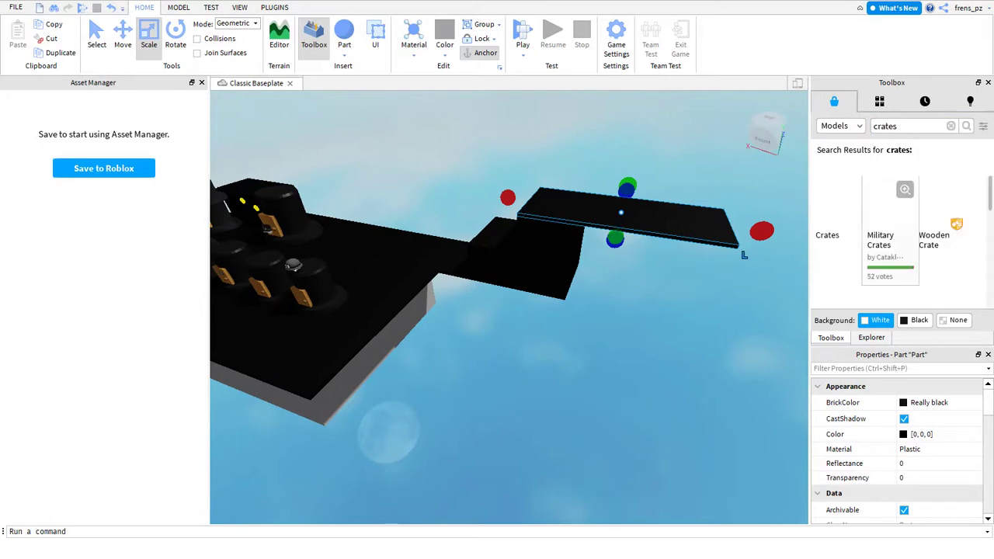
left_click_drag(841, 208, 486, 175)
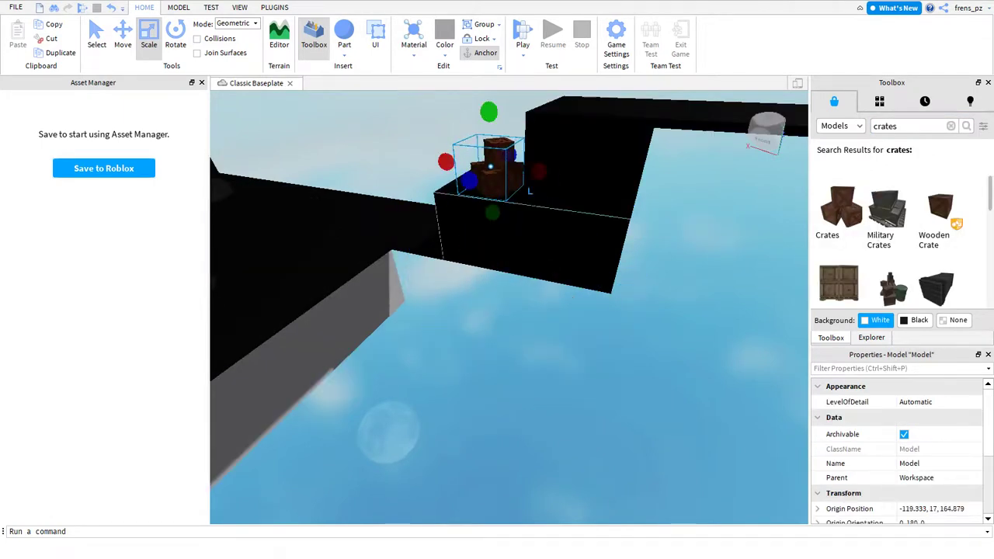
key("super+f")
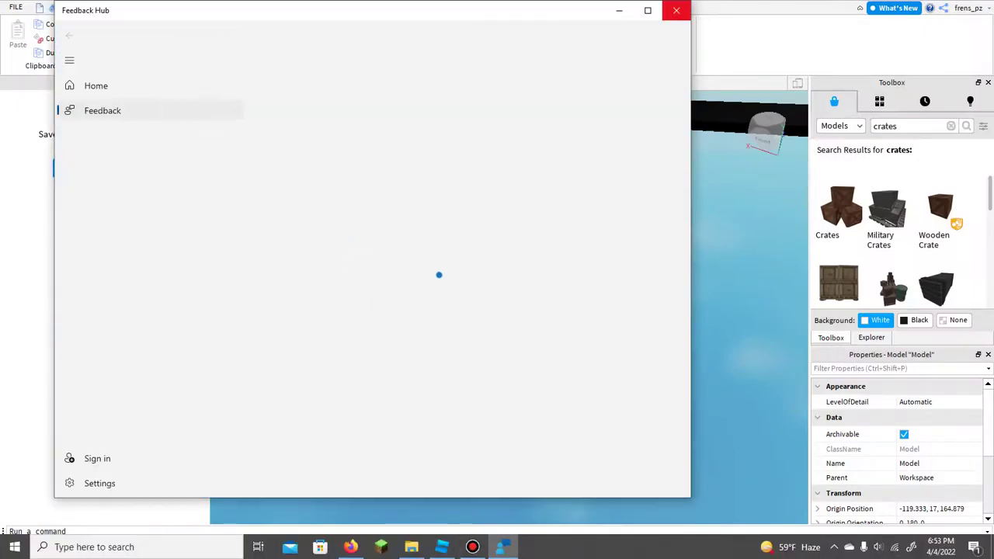
left_click(677, 10)
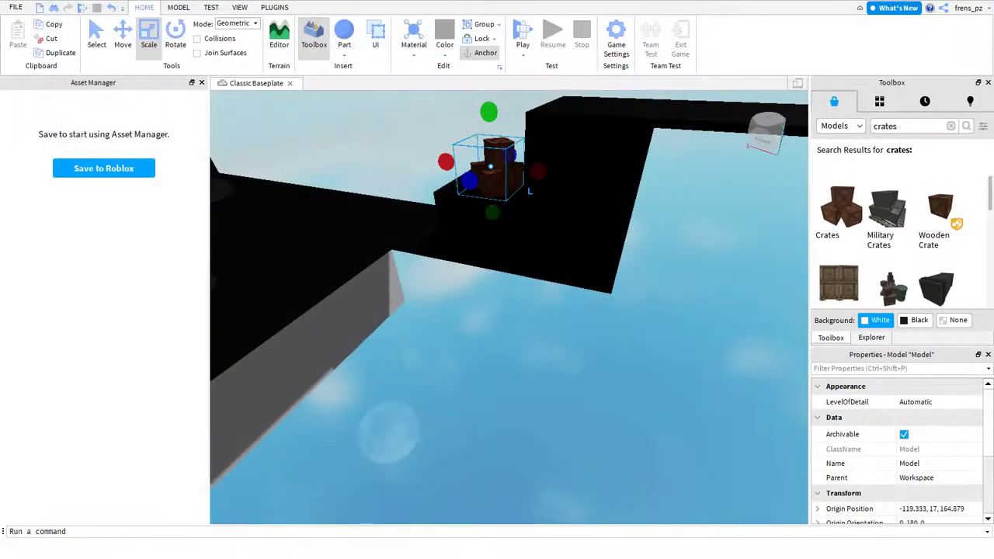
Reposition the crate stack on the lower step block, close to the taller black block.
left_click(529, 190)
key("f")
left_click(522, 319)
key("f")
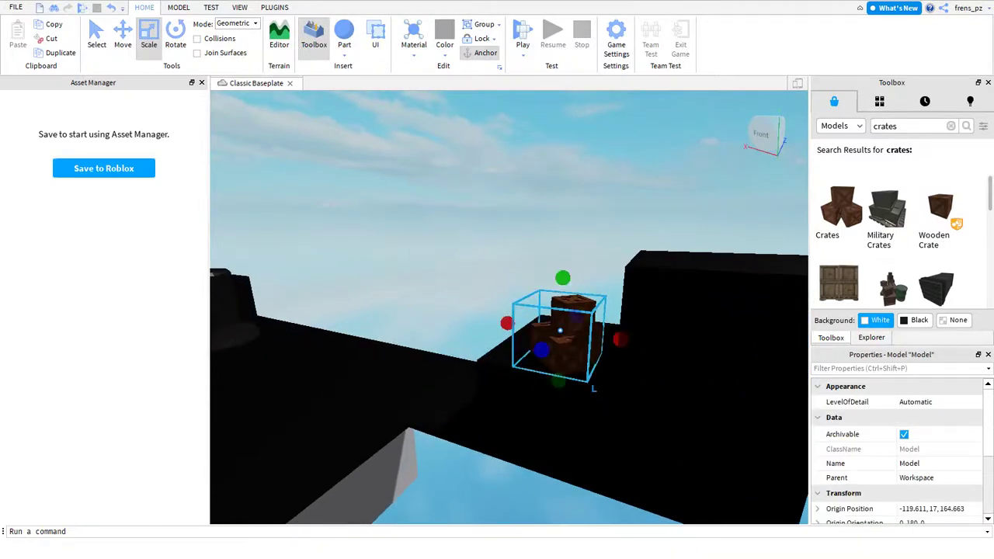
left_click_drag(559, 334, 555, 283)
Extend the village platform's medium stone grey base outward beneath the black walkway and step blocks.
right_click_drag(554, 283, 444, 365)
left_click_drag(435, 442, 334, 473)
right_click_drag(334, 474, 333, 505)
left_click(552, 314)
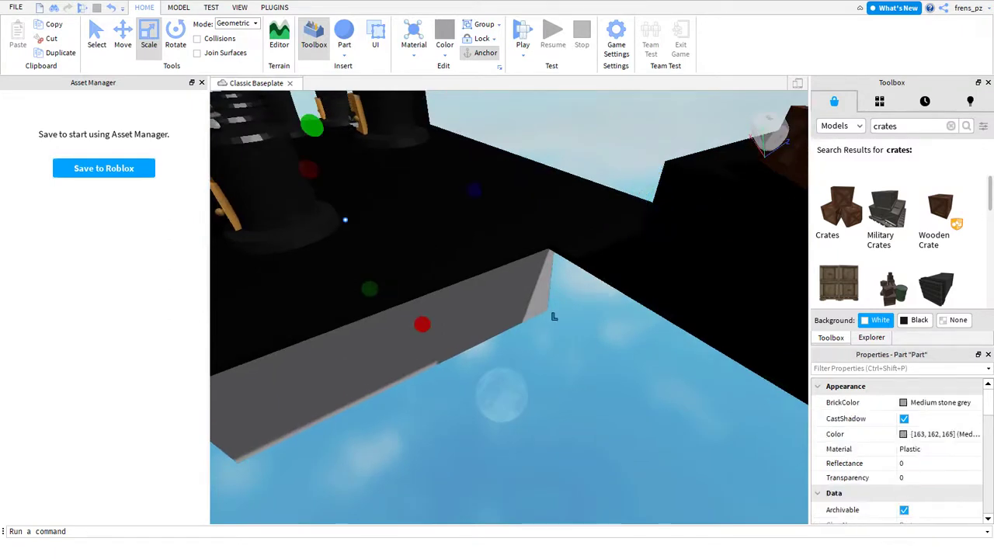
right_click_drag(554, 316, 490, 492)
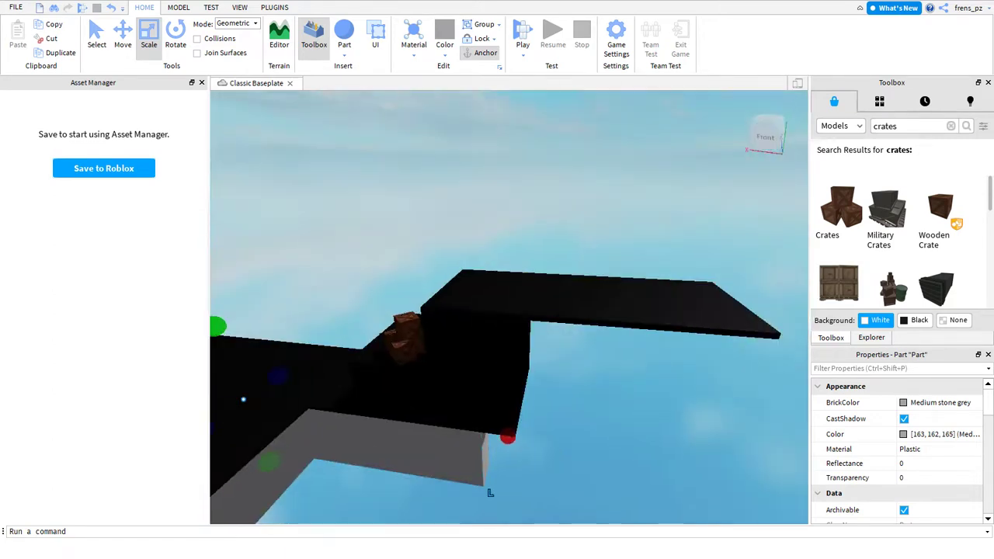
Search the models for "goomba" and delete the selected grey block below the black platform.
type("goom")
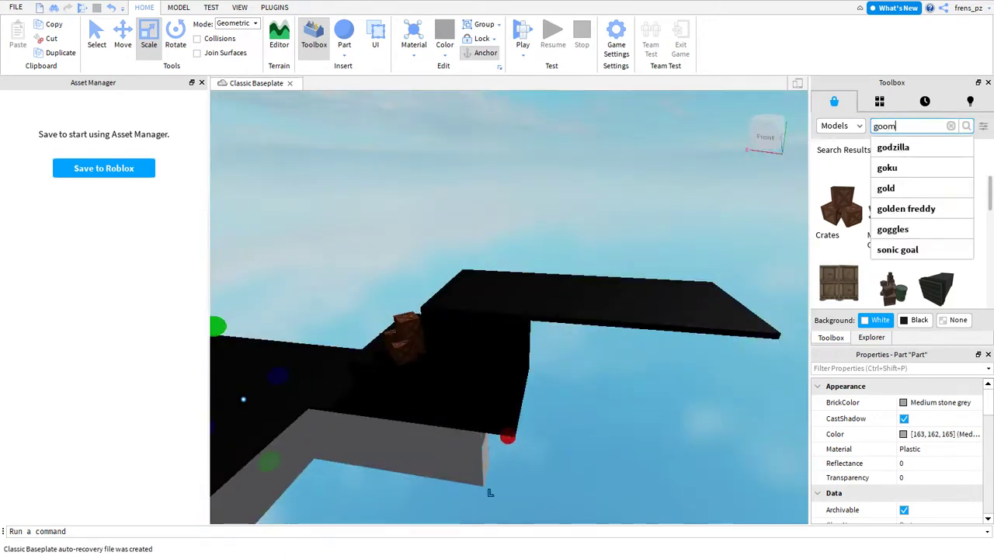
type("ba")
key("Return")
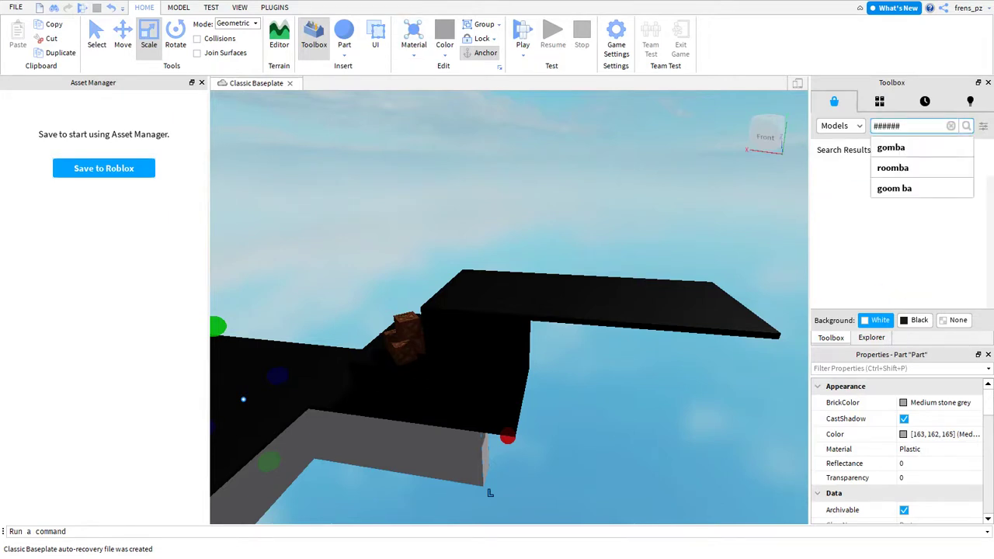
key("Delete")
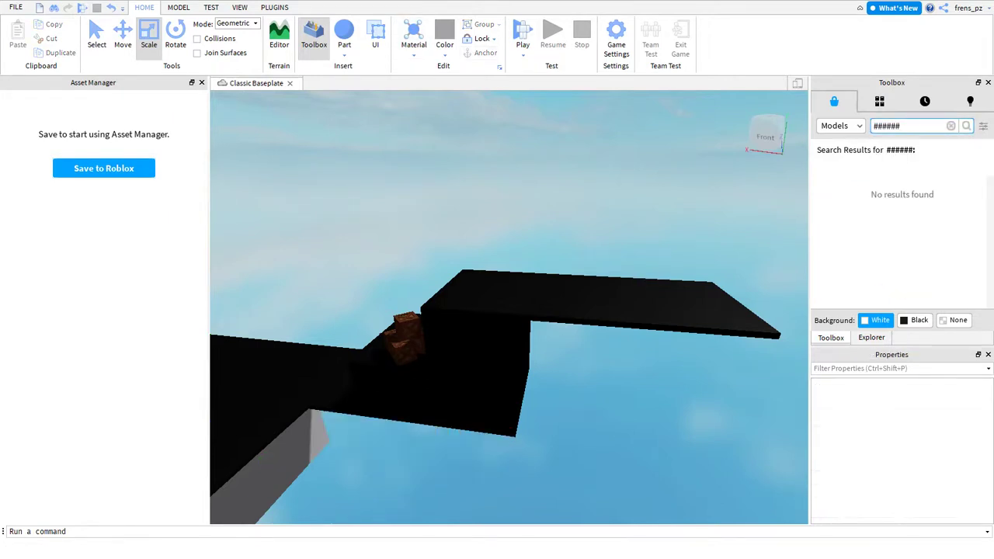
Search the models for "mario enemy" and insert the first Mario enemy result on the raised black platform.
type("mario eny")
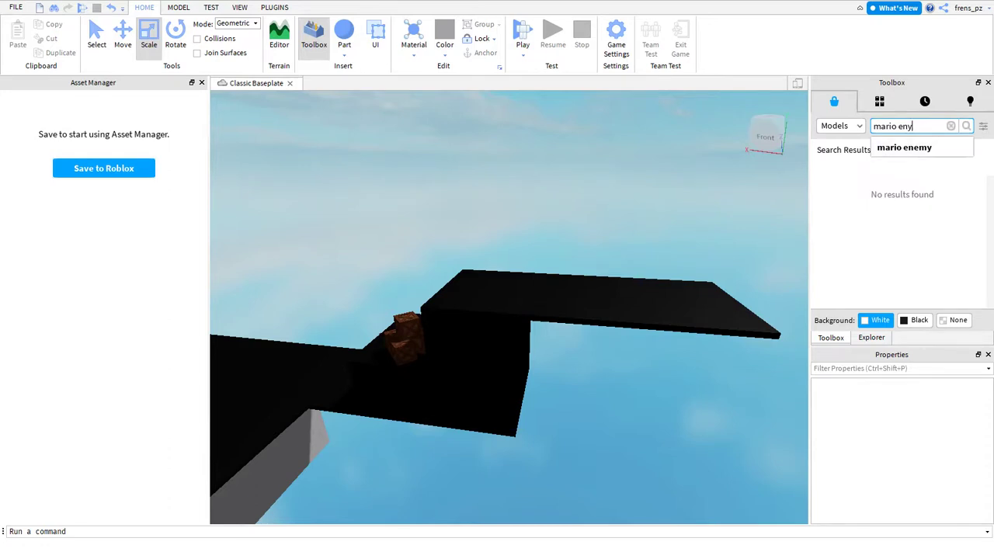
key("Down")
key("Return")
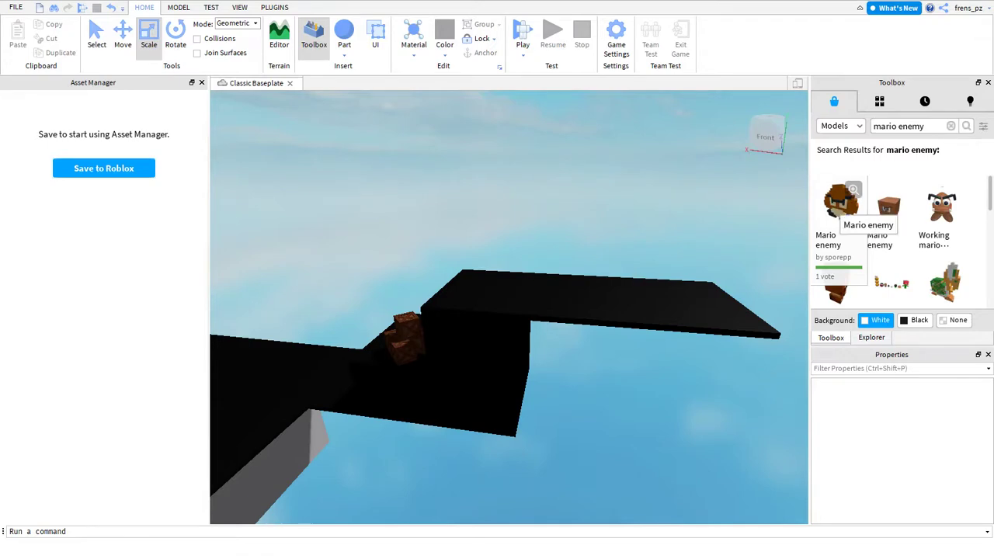
left_click(840, 204)
scroll(532, 330, "down", 5)
middle_click_drag(533, 330, 591, 351)
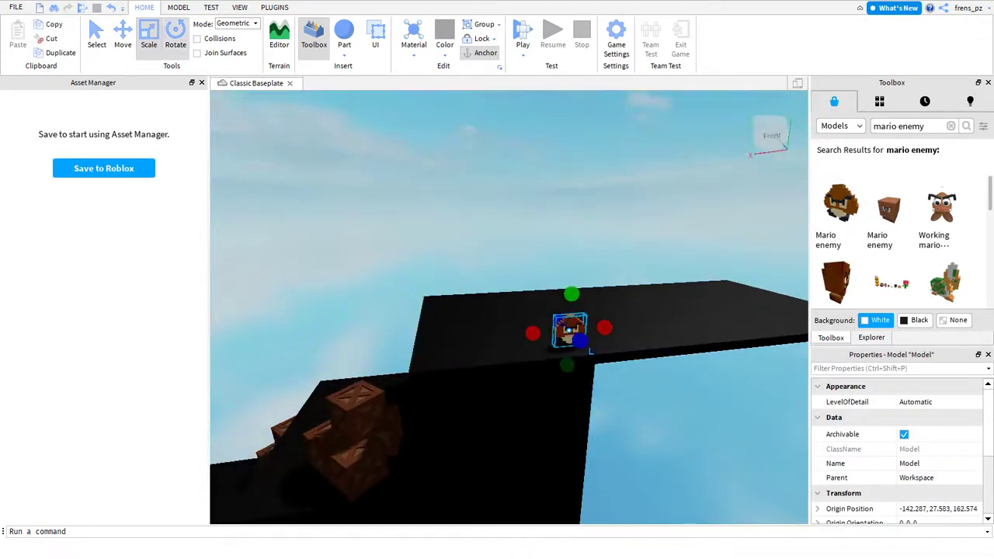
Rotate the Mario enemy model 90 degrees about its vertical axis and enlarge it on the raised platform.
key("ctrl+4")
left_click_drag(544, 358, 618, 356)
key("ctrl+2")
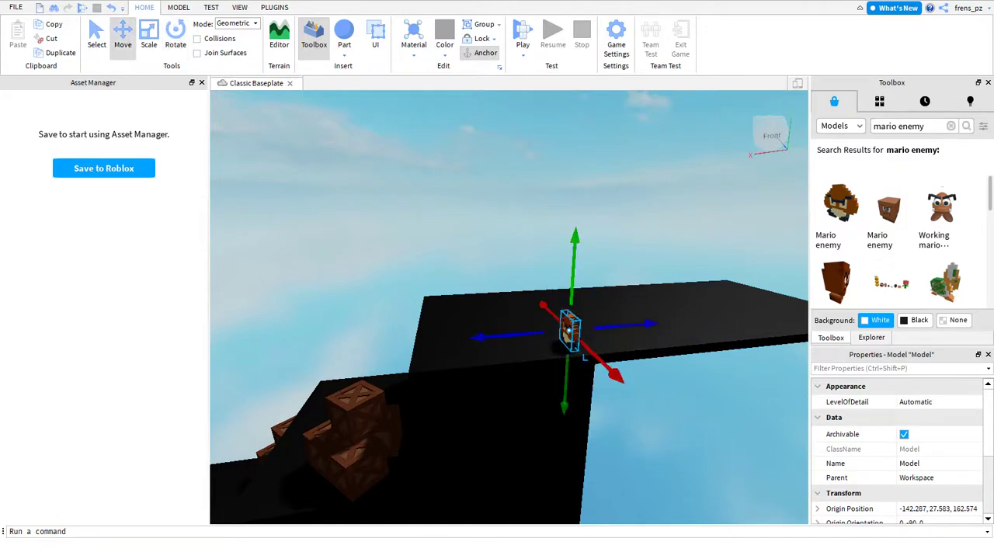
key("ctrl+3")
left_click_drag(584, 349, 666, 281)
key("ctrl+2")
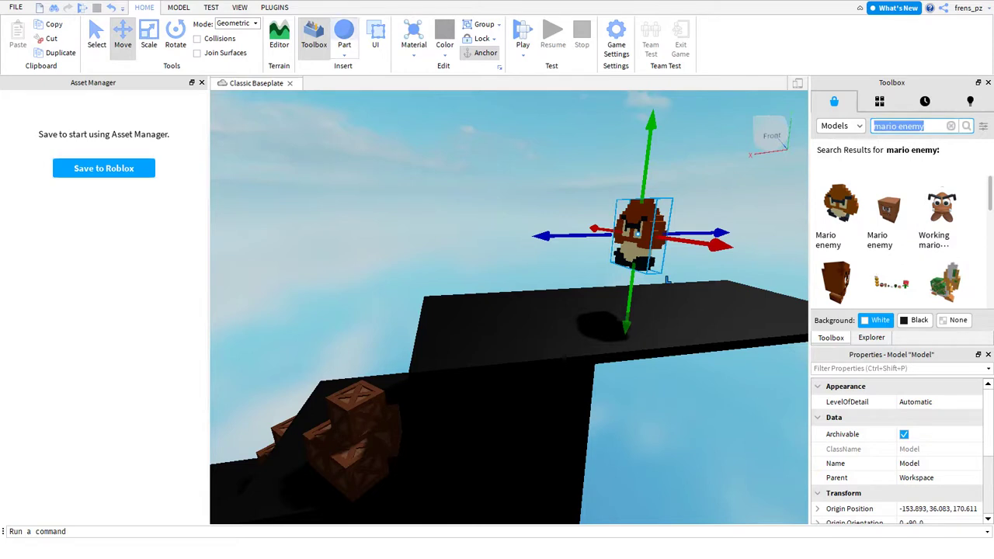
Search the models for "killbrick" and insert the Killbrick result, accepting its script notice.
type("kil")
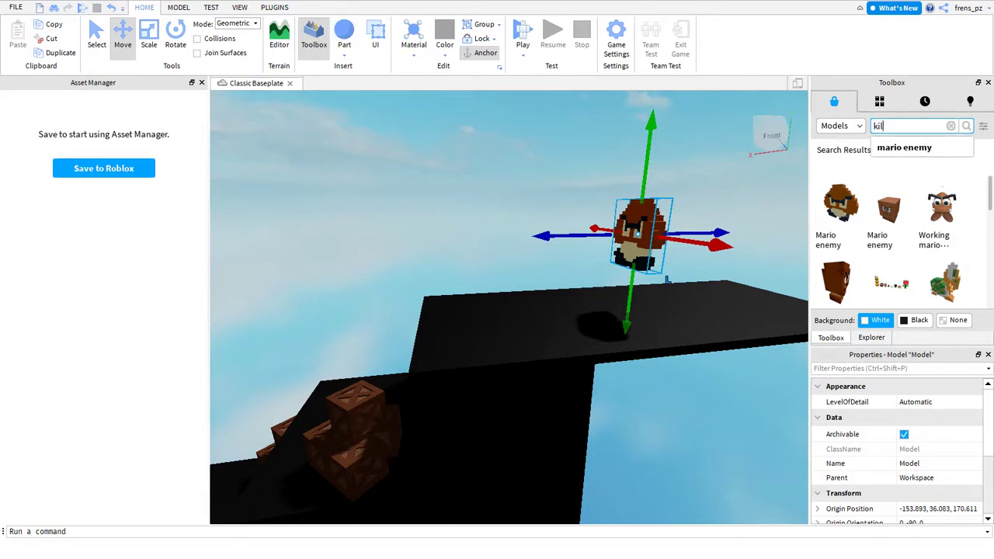
type("lbrix")
key("BackSpace")
type("ck")
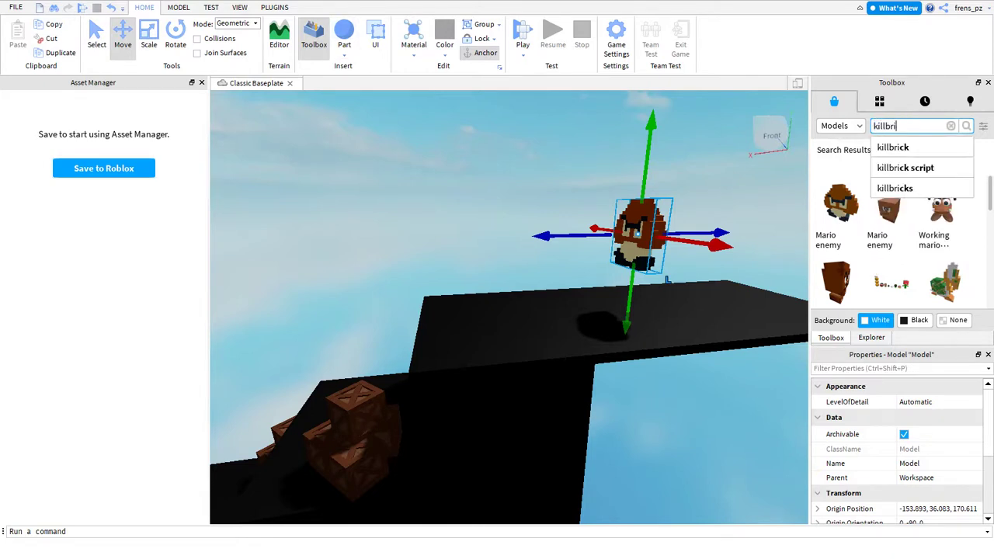
key("Return")
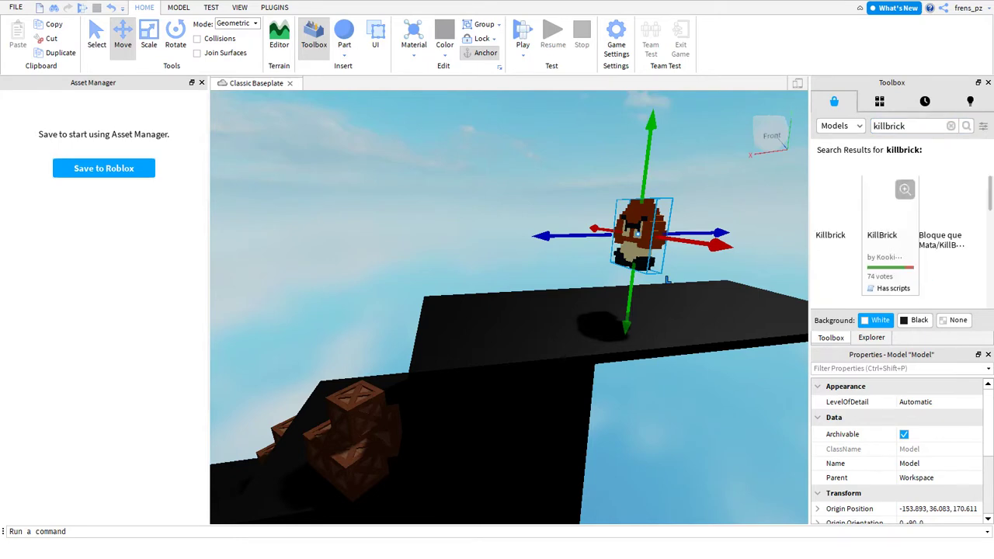
left_click_drag(666, 281, 668, 283)
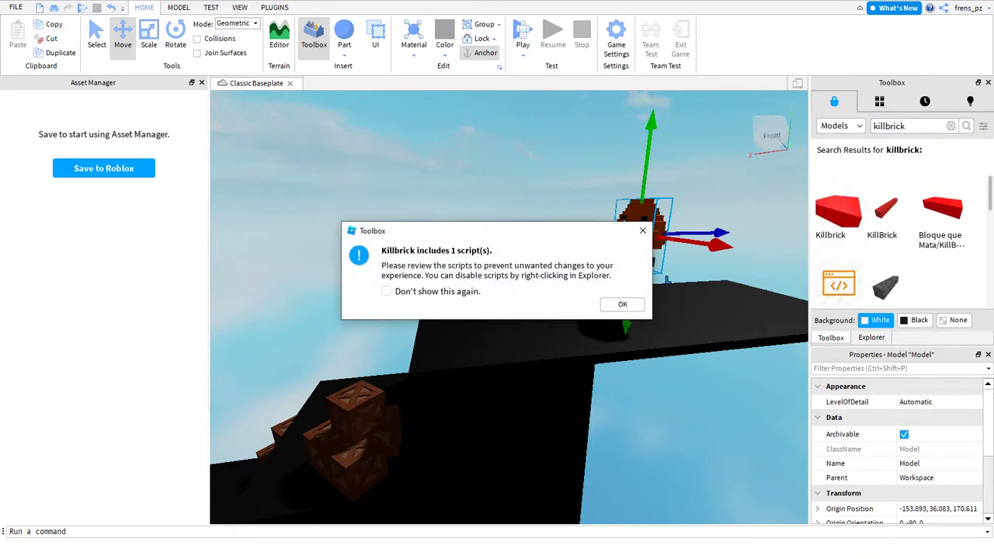
left_click(628, 302)
left_click(713, 208)
scroll(713, 208, "down", 3)
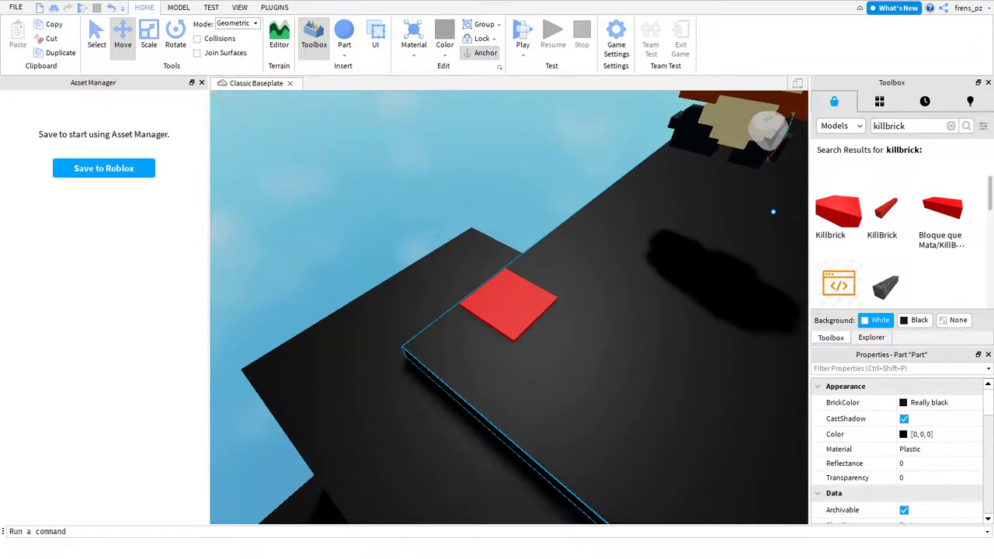
Move the red Killbrick to the Mario enemy and enlarge it until it encloses the enemy model.
right_click_drag(590, 256, 544, 264)
left_click(504, 303)
right_click_drag(505, 303, 564, 259)
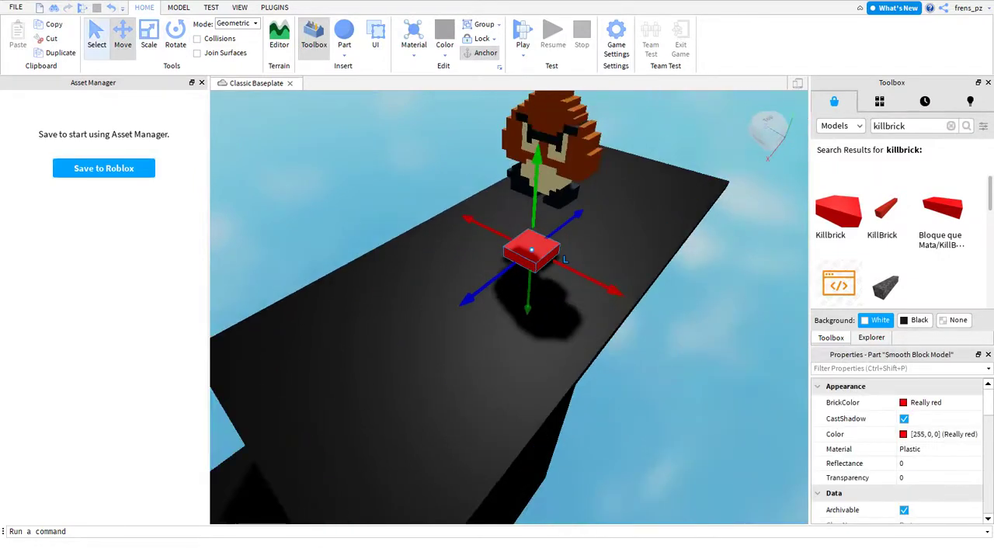
key("ctrl+3")
left_click_drag(564, 259, 536, 202)
right_click_drag(536, 202, 523, 276)
key("ctrl+z")
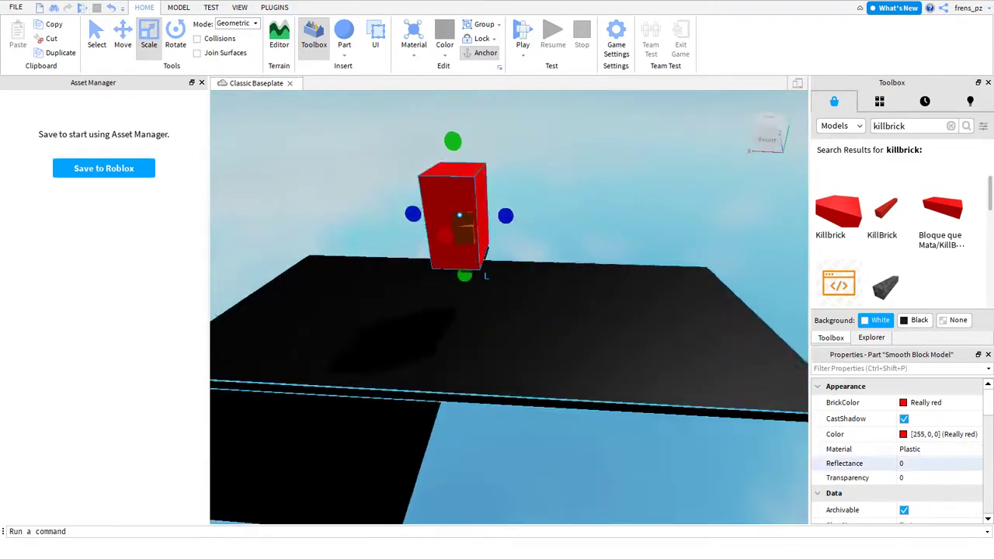
Set the enlarged Killbrick's transparency to 1.
left_click(917, 478)
type("1")
key("Return")
left_click(544, 350)
scroll(435, 232, "up", 10)
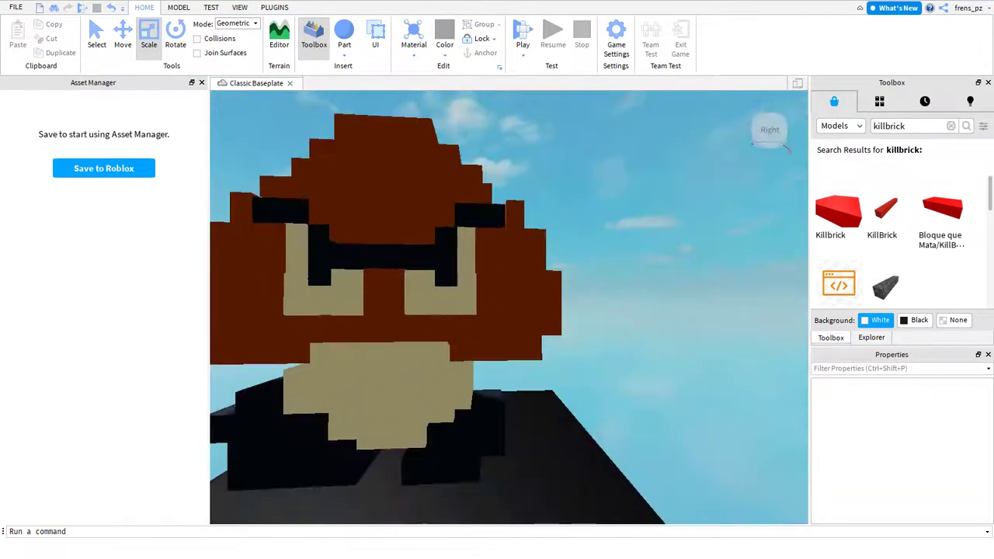
Reduce the transparent Killbrick's depth to fit closely around the Mario enemy.
left_click(381, 296)
right_click_drag(381, 295, 409, 288)
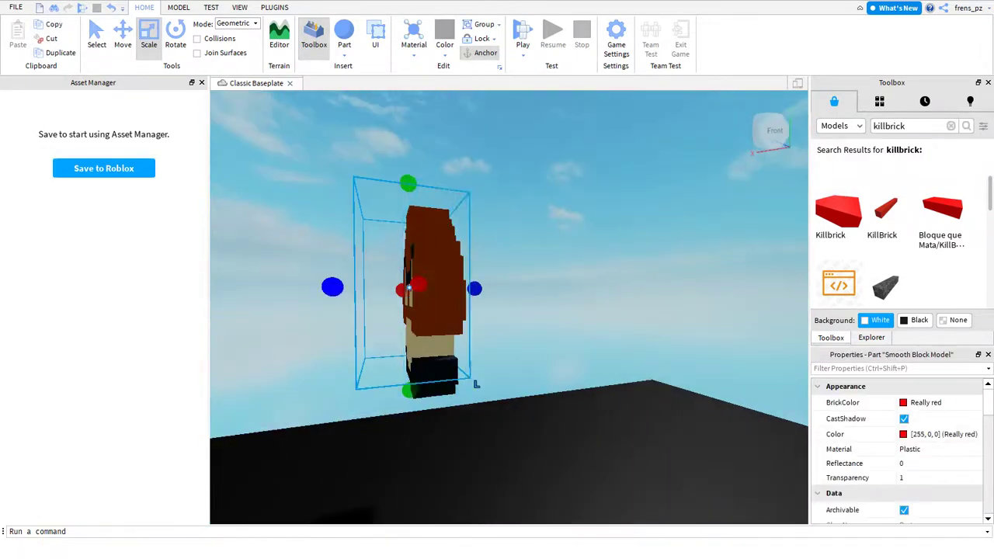
left_click_drag(332, 288, 384, 287)
right_click_drag(431, 288, 426, 289)
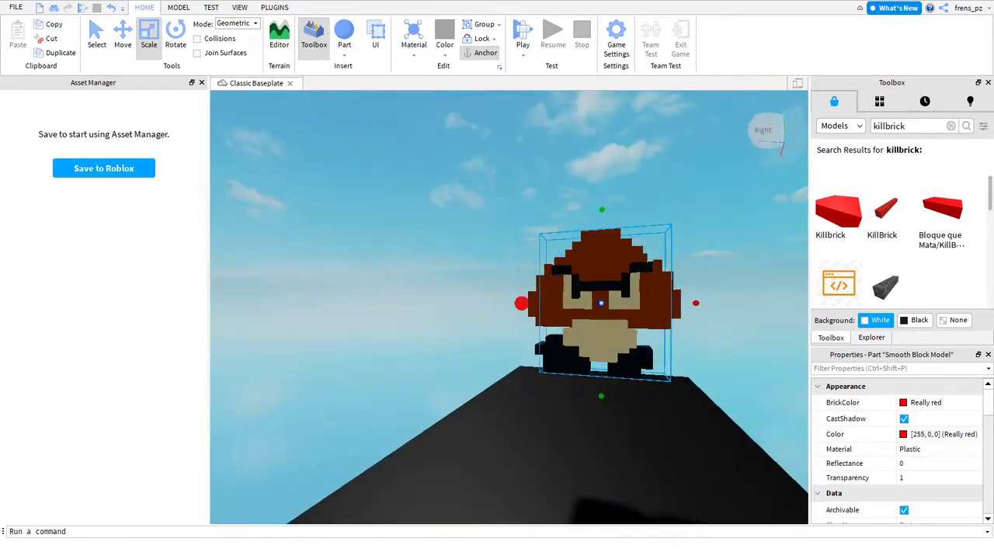
Examine the Mario enemy and its surrounding Killbrick up close, and check the enemy model in the object hierarchy.
left_click(426, 290)
right_click_drag(426, 289, 426, 290)
scroll(426, 290, "down", 3)
scroll(426, 290, "up", 5)
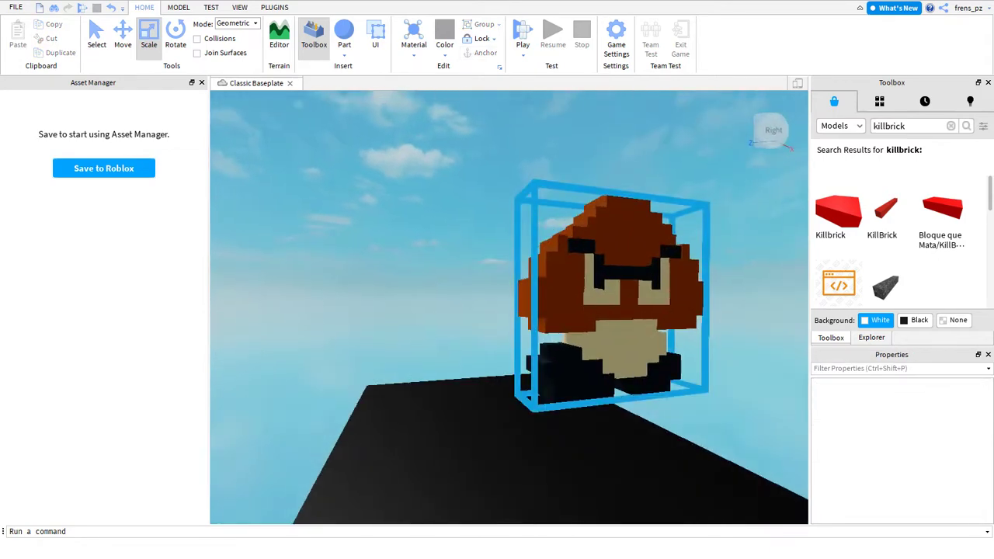
scroll(609, 311, "up", 5)
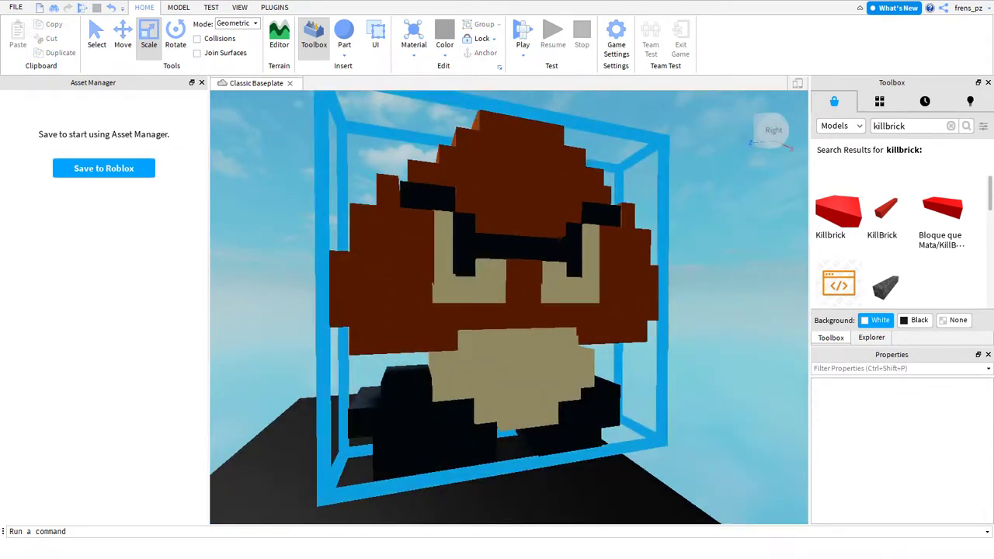
scroll(484, 287, "up", 5)
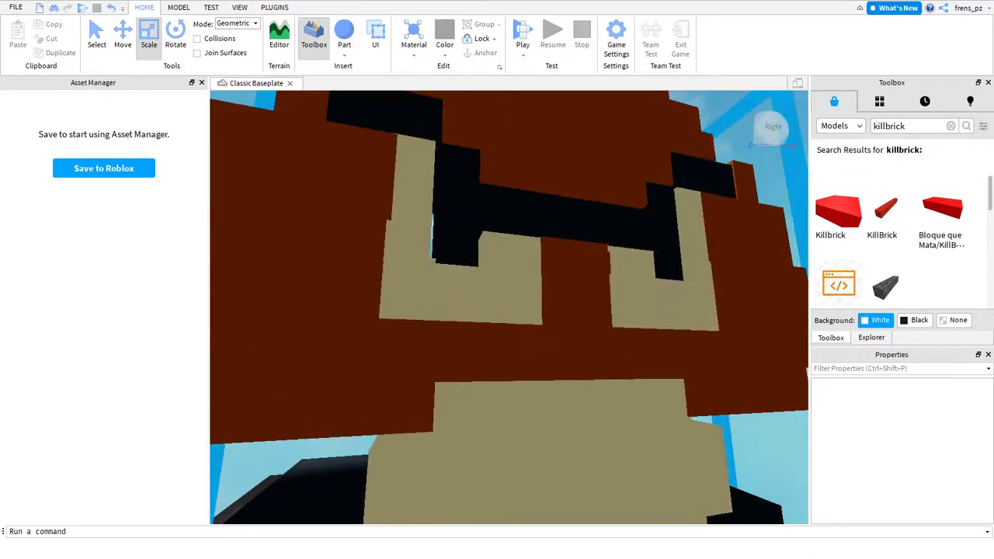
scroll(508, 307, "down", 3)
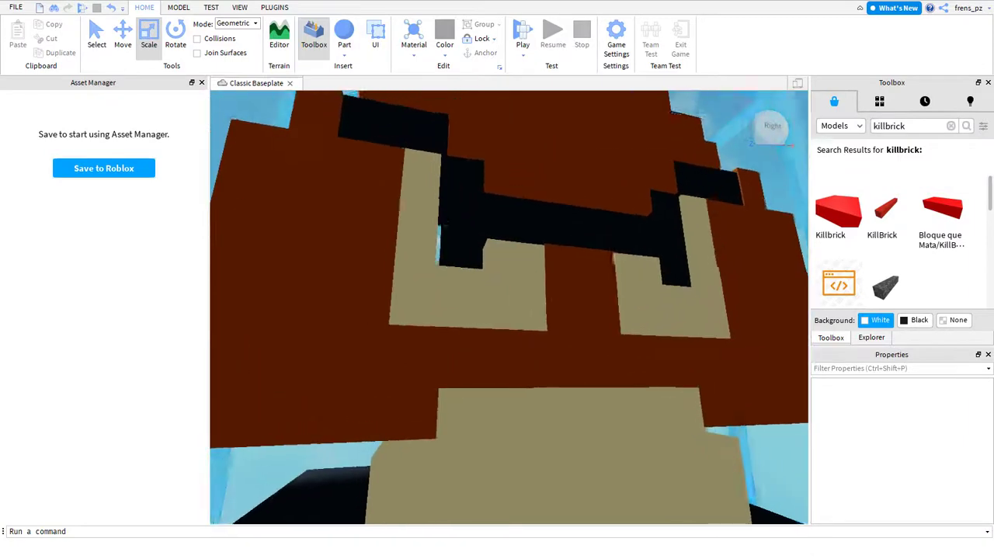
scroll(509, 307, "up", 3)
right_click_drag(509, 306, 419, 306)
left_click(871, 337)
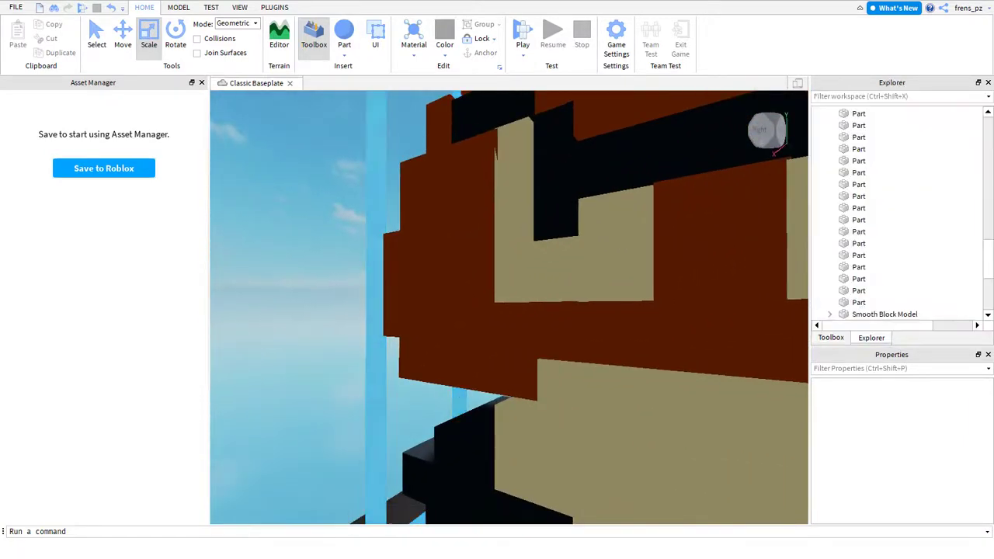
left_click(419, 306)
key("f")
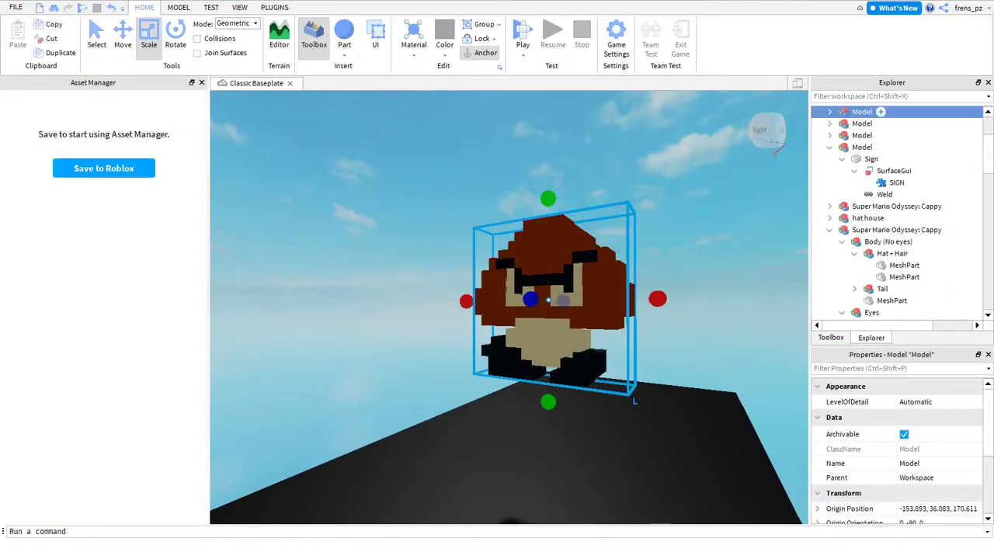
left_click(830, 111)
left_click(829, 111)
scroll(508, 307, "up", 3)
scroll(508, 307, "up", 5)
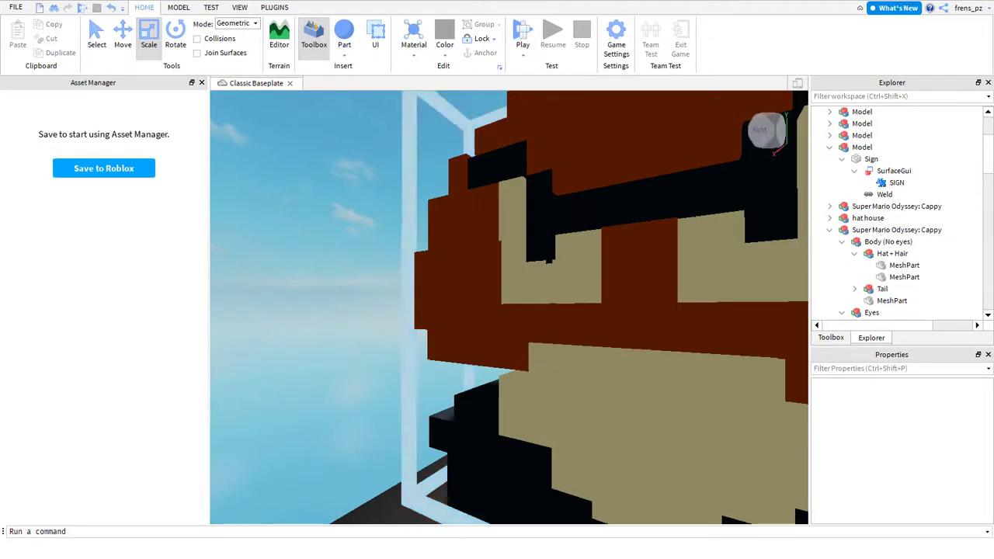
right_click_drag(509, 307, 342, 293)
scroll(427, 291, "down", 2)
scroll(427, 291, "up", 5)
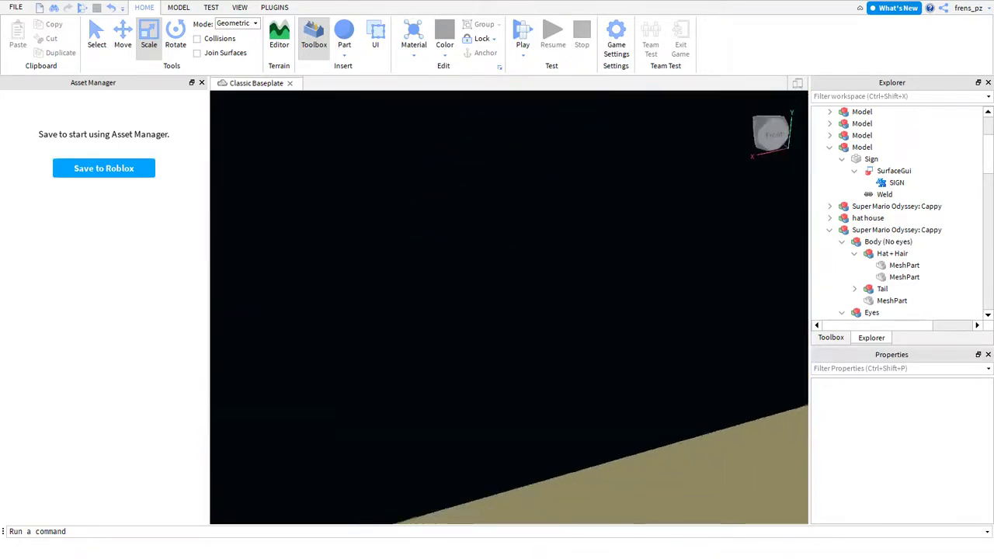
scroll(438, 291, "down", 3)
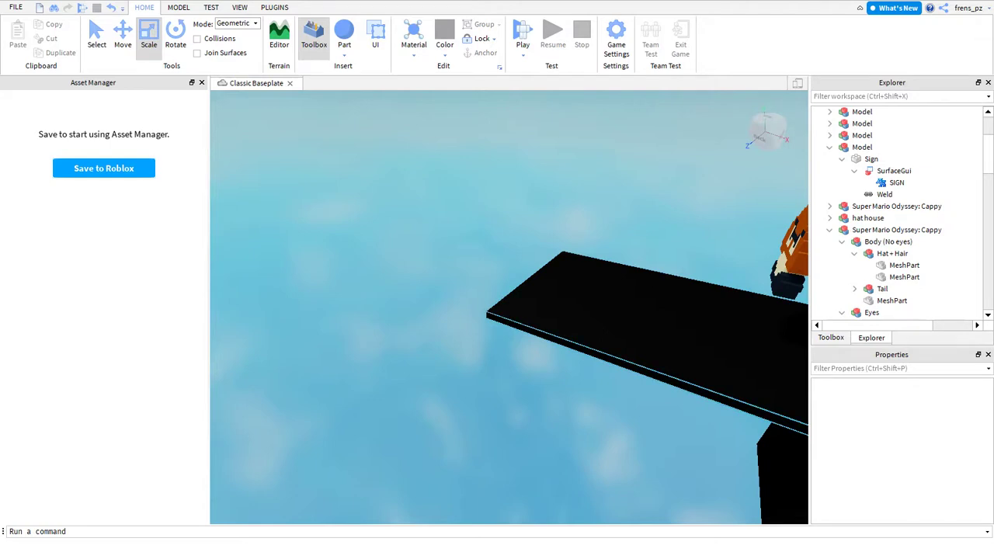
Stretch the black platform beside the Mario enemy into a long straight walkway.
left_click(590, 310)
right_click_drag(590, 310, 660, 304)
left_click_drag(715, 317, 440, 332)
right_click_drag(440, 332, 384, 335)
left_click_drag(403, 343, 310, 333)
key("a")
right_click_drag(513, 342, 423, 351)
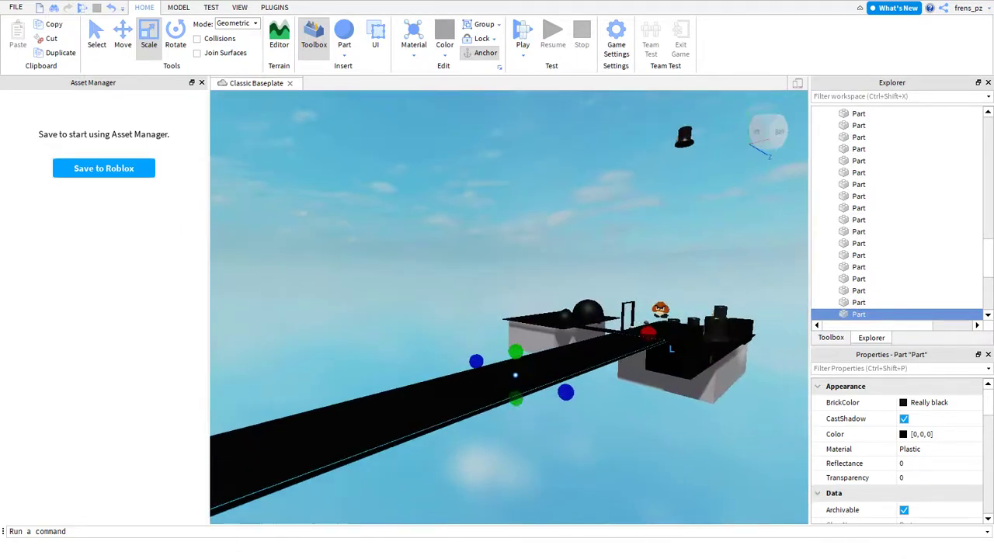
Lengthen the short black part at the walkway's far end to extend the path.
right_click_drag(353, 440, 384, 408)
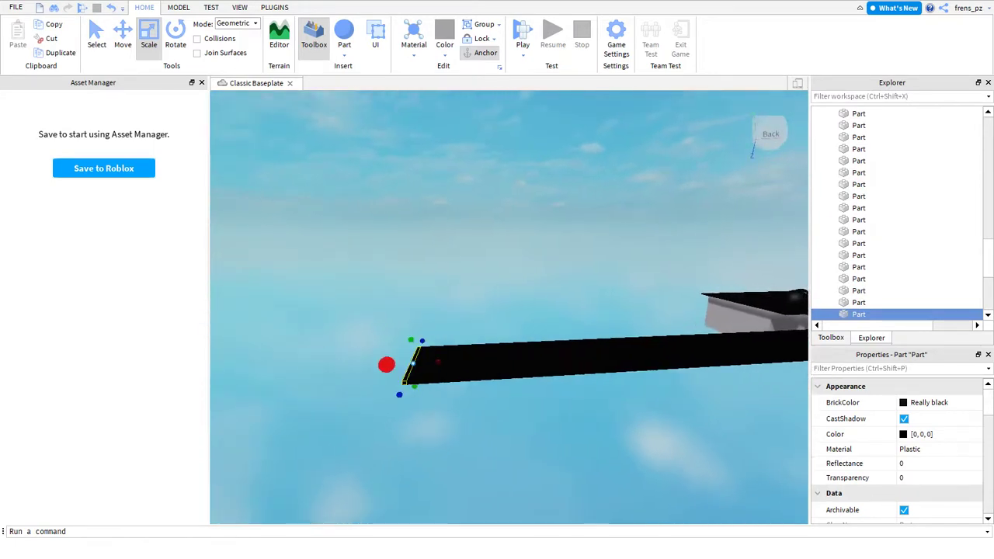
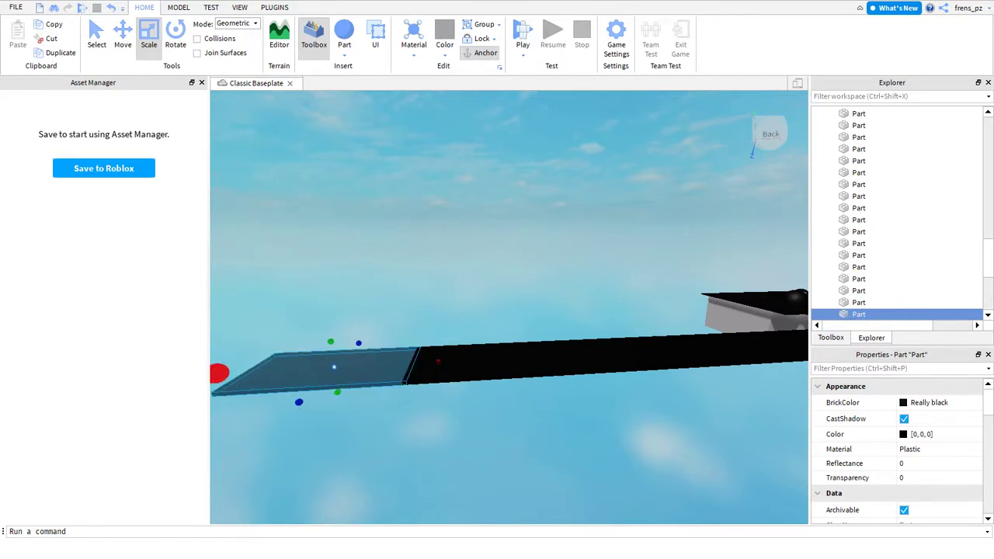
right_click_drag(414, 390, 463, 379)
left_click_drag(453, 347, 409, 343)
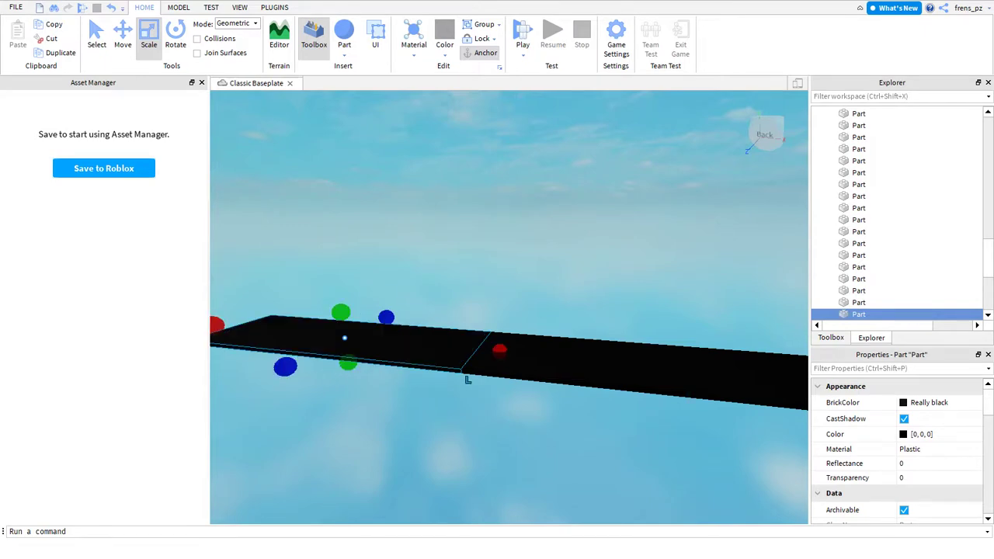
Select the hat house model floating in the sky and turn it upside down.
scroll(466, 368, "up", 1)
right_click_drag(648, 280, 557, 297)
left_click(557, 297)
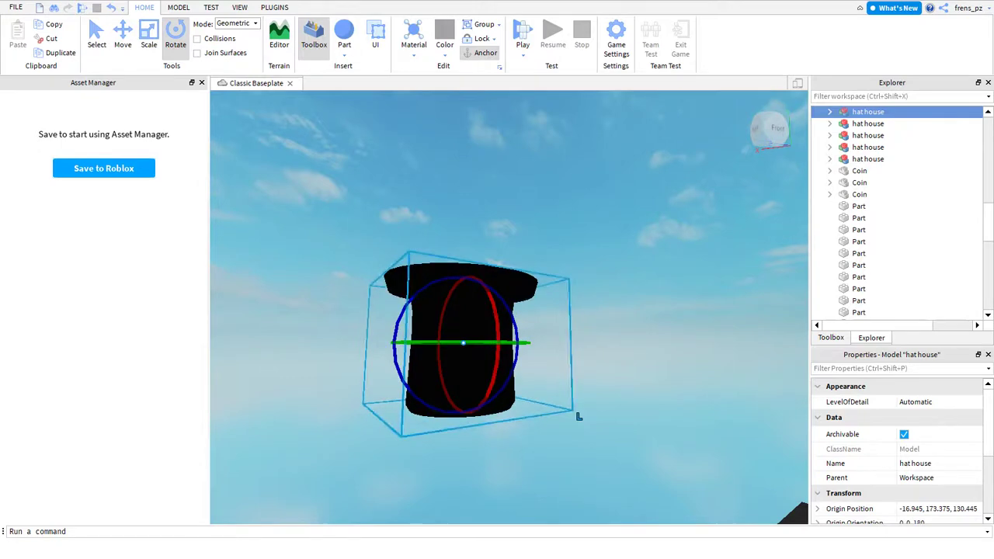
left_click(579, 417)
right_click_drag(579, 417, 579, 417)
Insert a new grey block under the wide black platform and resize it to fit beneath the platform.
left_click(344, 35)
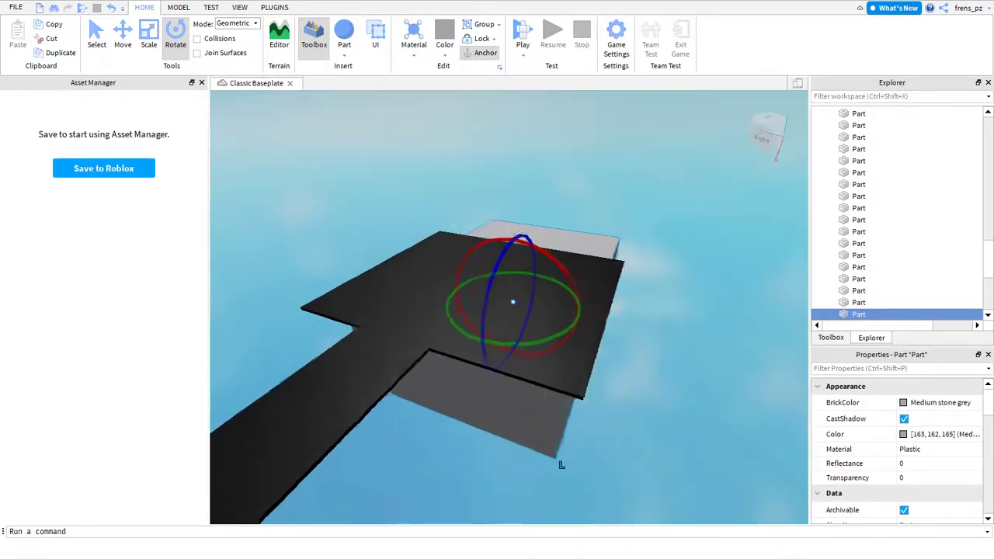
right_click_drag(562, 464, 561, 464)
key("ctrl+2")
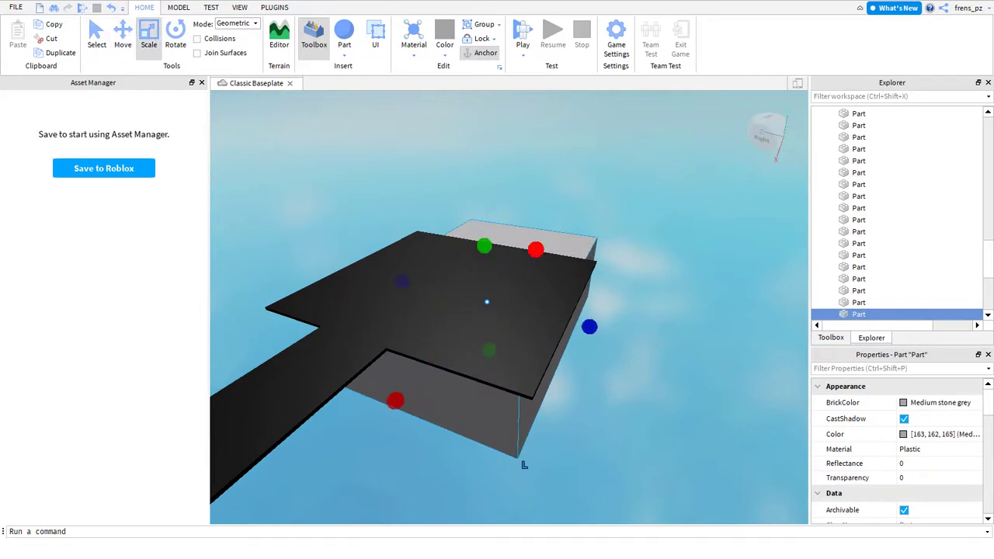
key("ctrl+z")
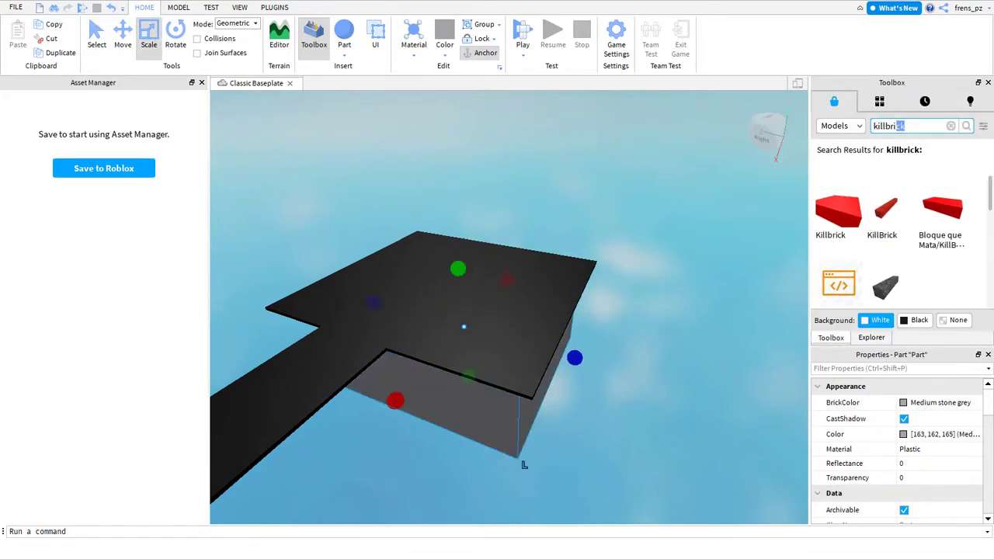
Search the models for "tower" and try inserting The Tower of Hell NEW on the end platform.
type("tower")
key("Return")
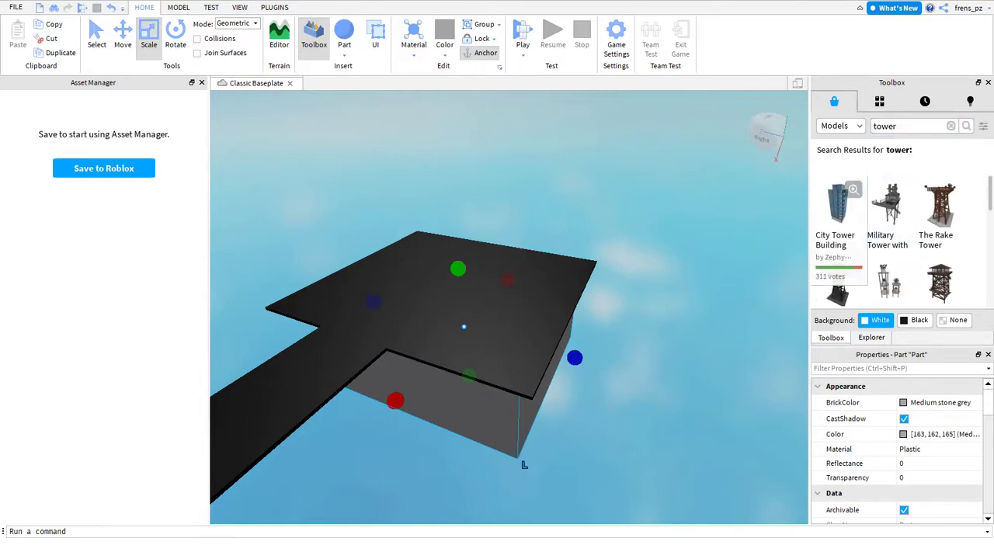
scroll(901, 233, "down", 5)
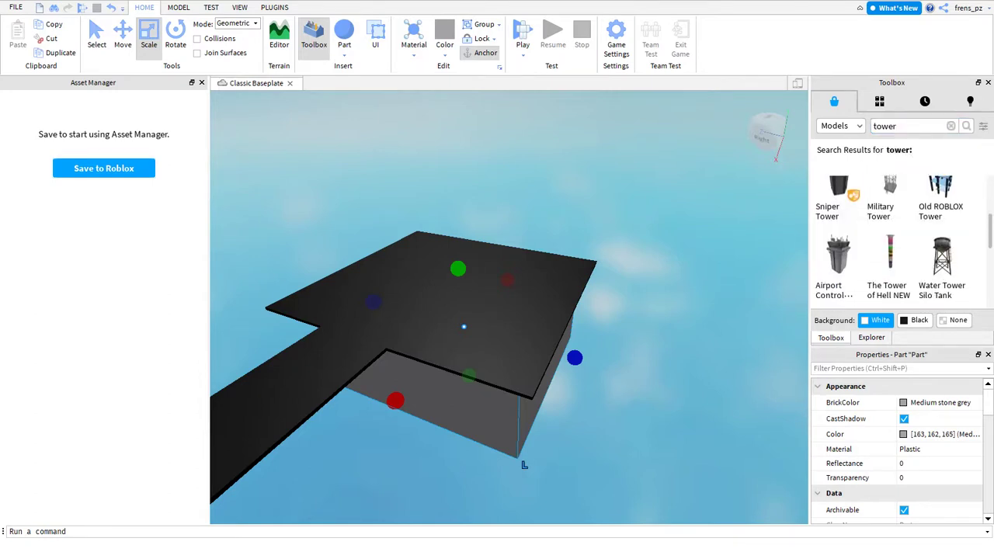
left_click(889, 256)
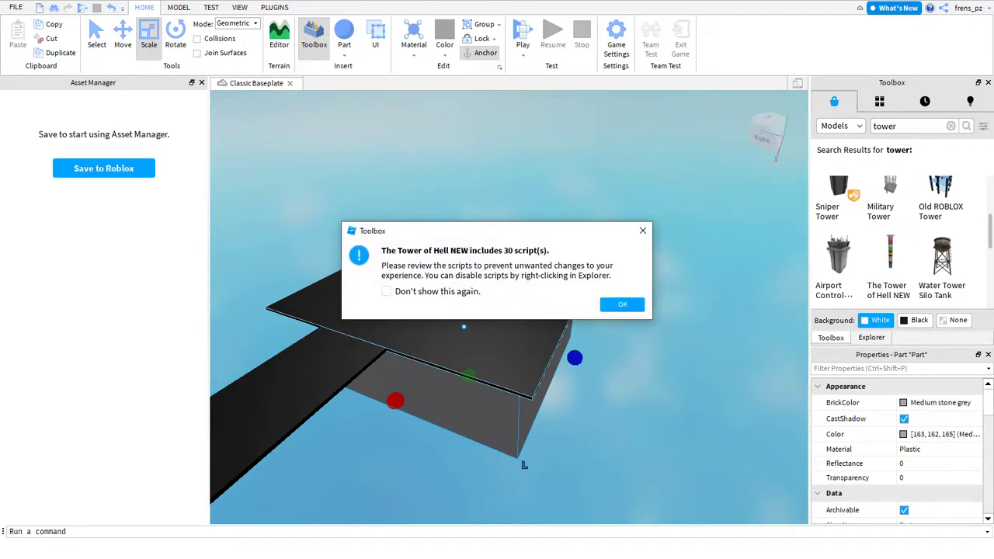
key("Return")
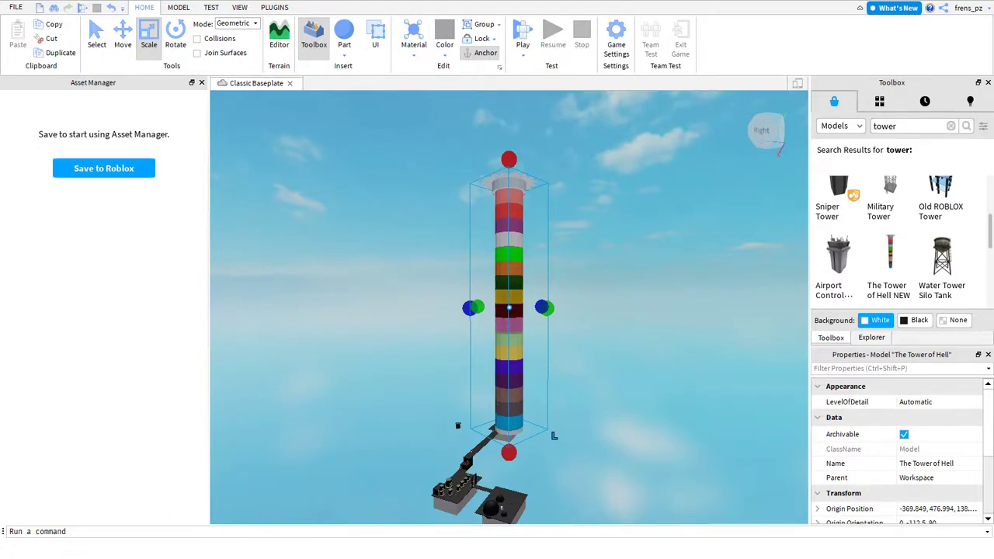
right_click(457, 426)
left_click(497, 292)
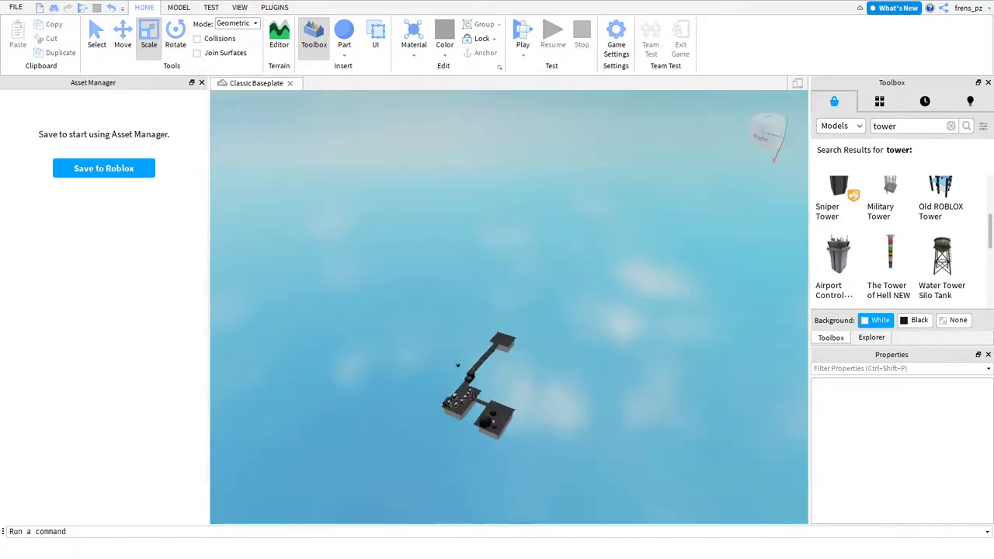
Move the grey block from beneath the end platform onto the platform's upper surface.
right_click_drag(489, 334, 457, 305)
key("w")
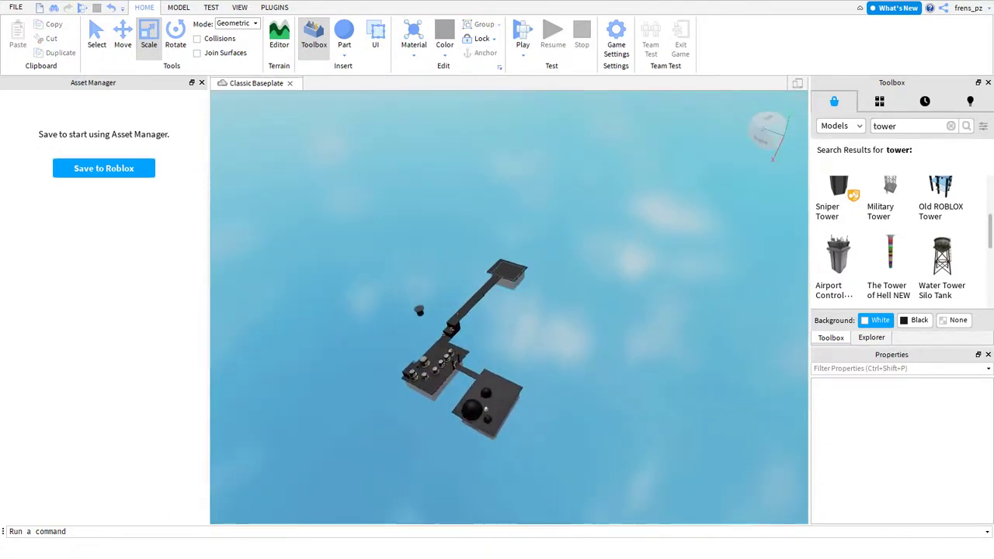
key("w")
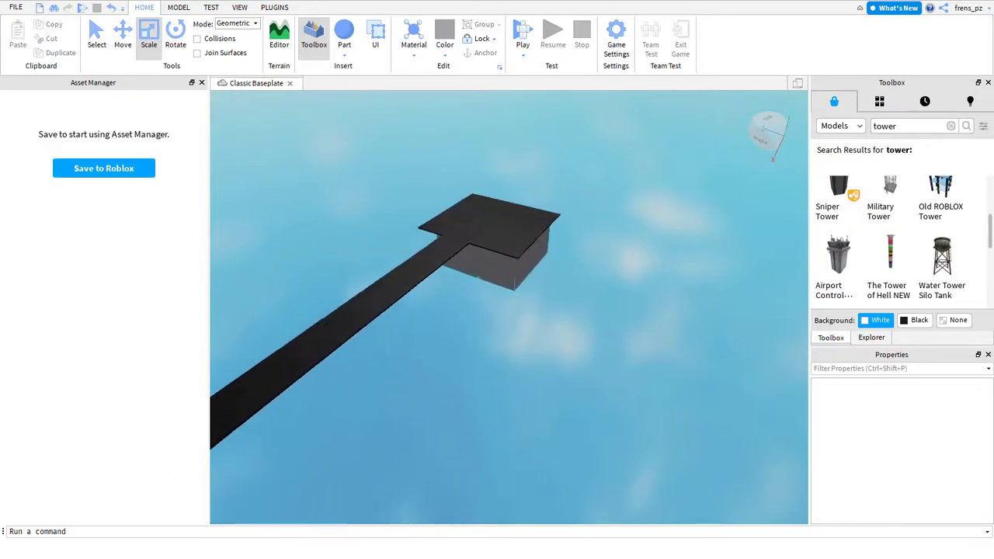
left_click(477, 205)
key("w")
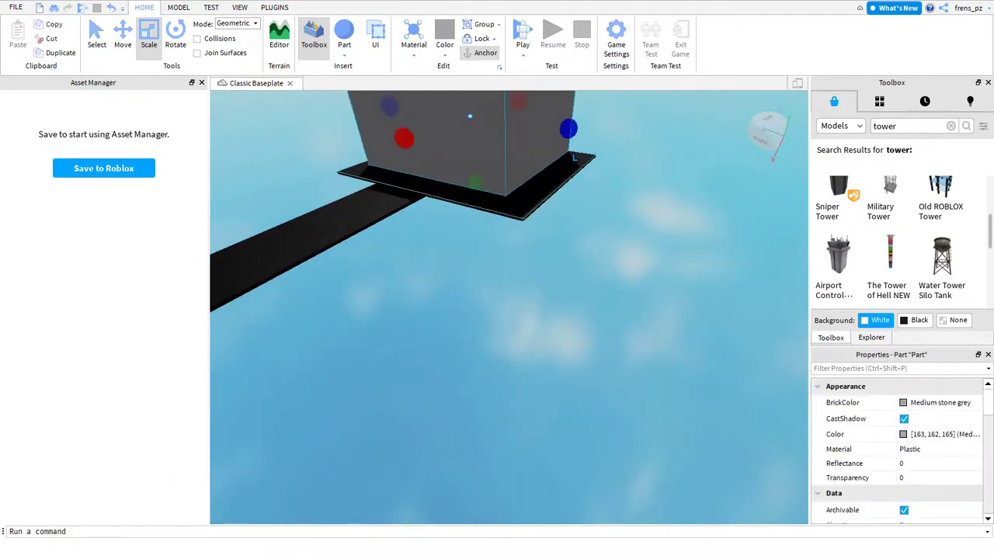
key("f")
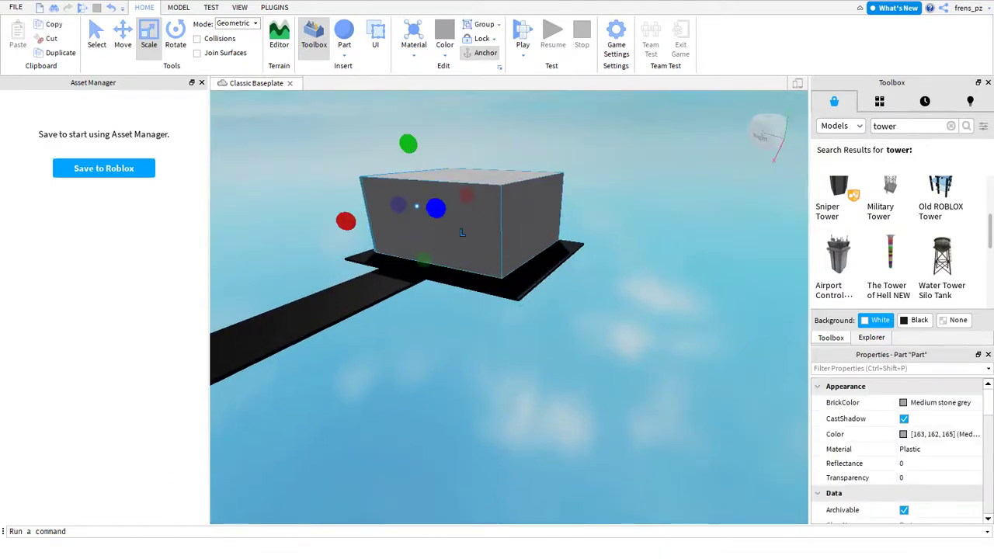
Turn the grey block into thin walls along the platform's edges and stretch the back and side walls into tall tower walls.
left_click_drag(470, 211, 555, 211)
left_click_drag(471, 202, 427, 198)
left_click_drag(495, 144, 495, 125)
right_click_drag(505, 311, 505, 275)
left_click_drag(517, 344, 517, 98)
right_click_drag(505, 280, 505, 268)
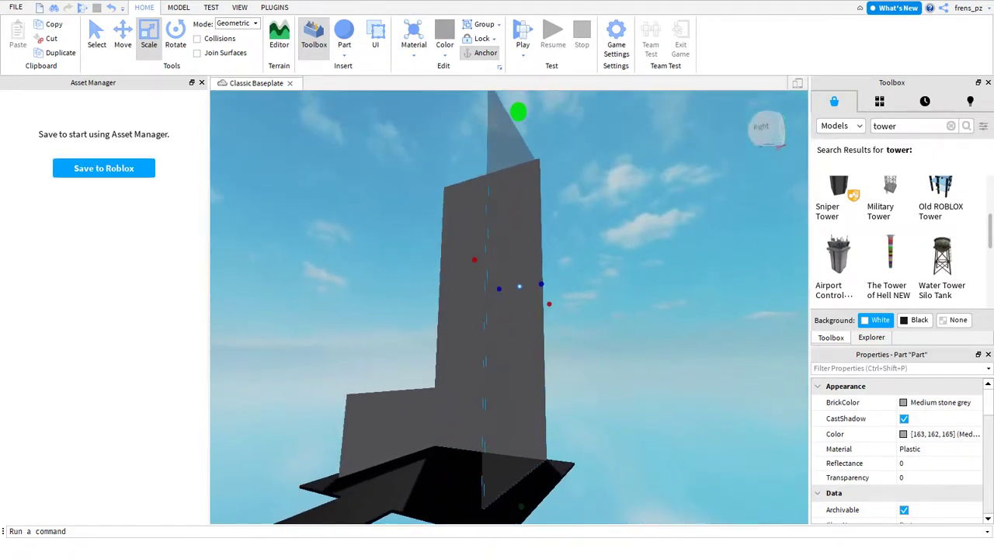
Raise the remaining low side wall to the height of the other tower walls and align it with the platform.
left_click(392, 419)
left_click_drag(401, 366, 417, 139)
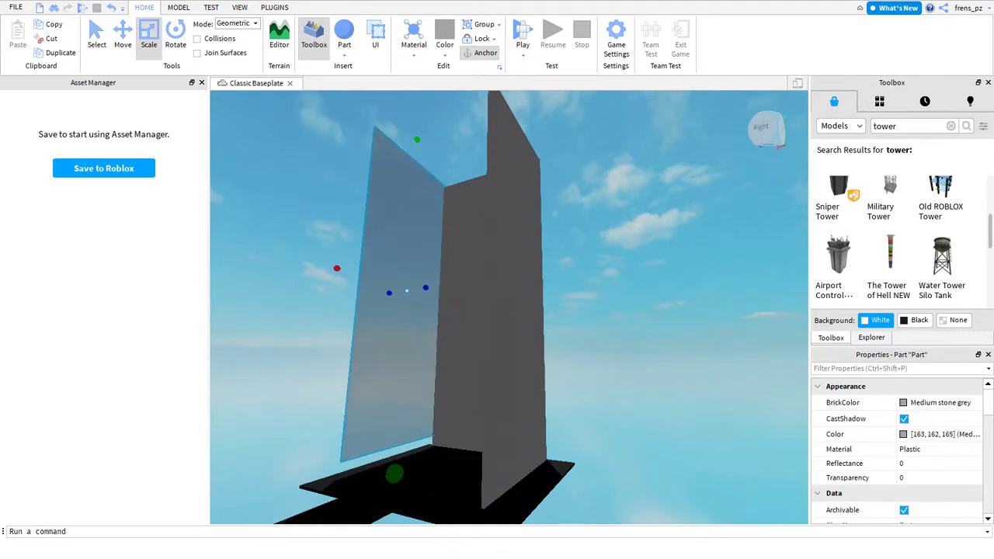
left_click_drag(417, 139, 417, 139)
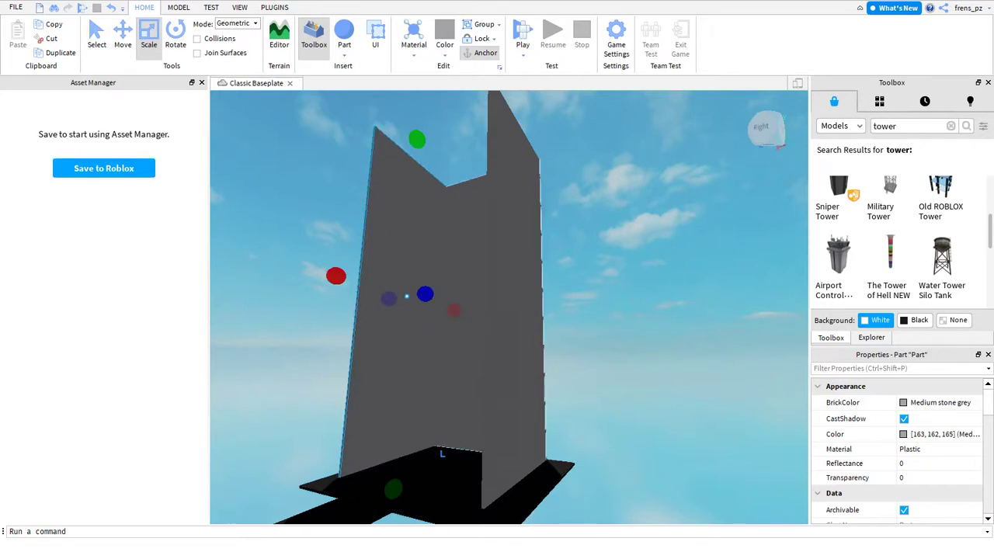
Add tall wall pieces on the tower's front, leaving a doorway where the walkway arrives.
left_click(359, 283)
left_click_drag(359, 283, 471, 266)
right_click_drag(470, 266, 480, 205)
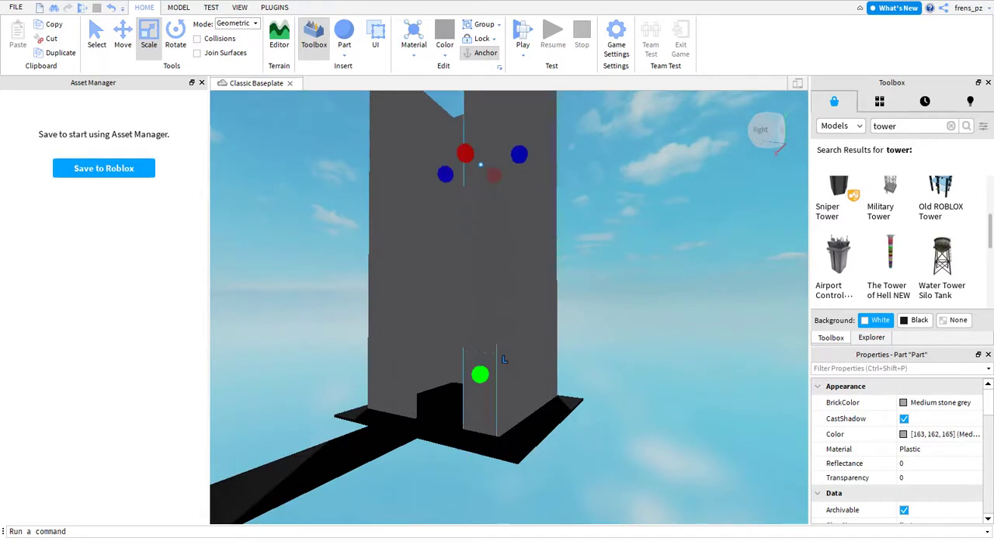
Stretch a flat grey slab across the open top of the tower as its roof.
right_click_drag(503, 360, 504, 294)
key("d")
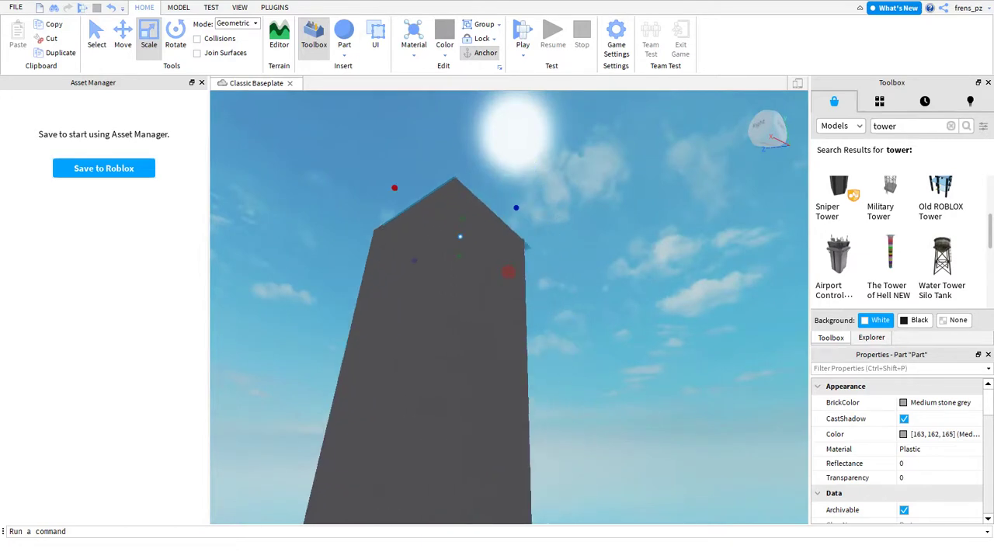
key("e")
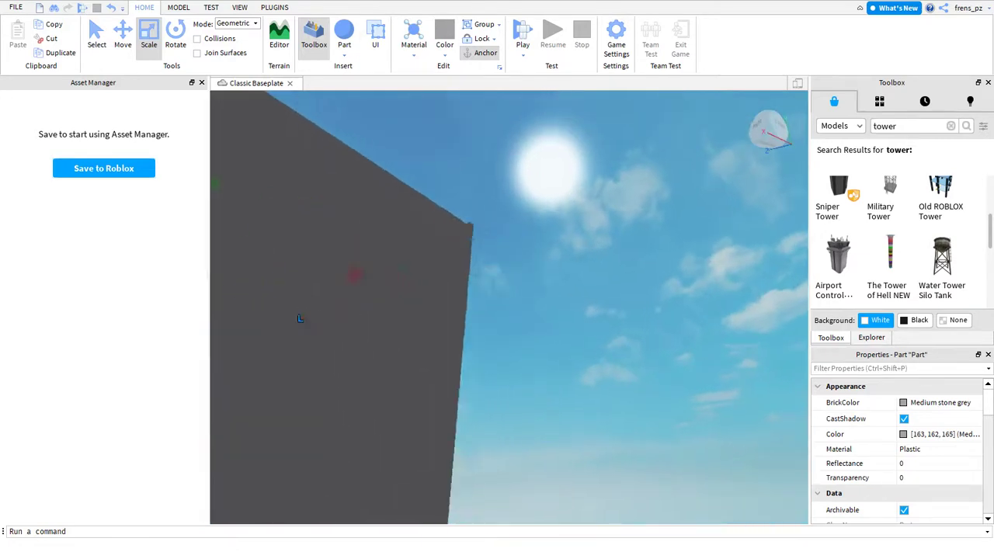
key("e")
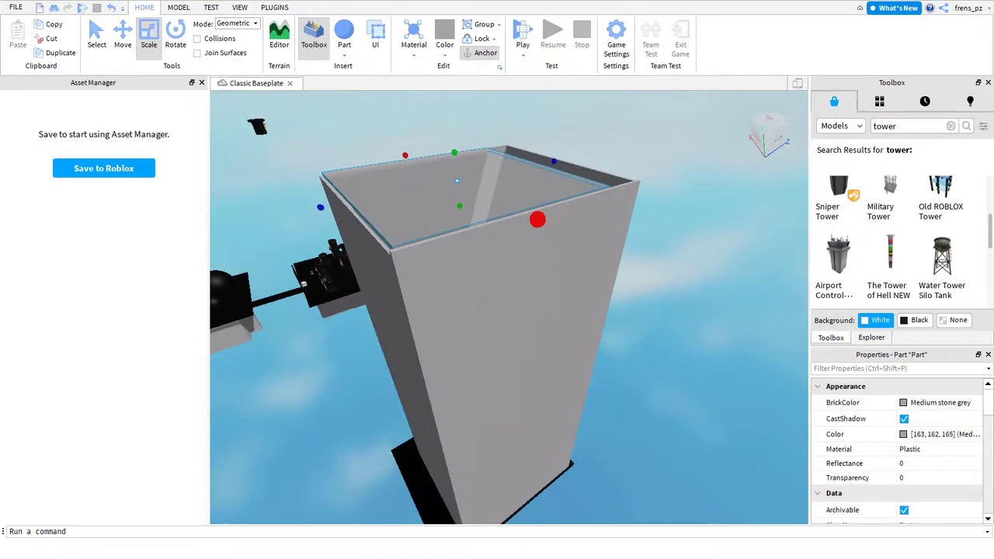
Resize the pieces of the tower's outer wall to leave a rectangular opening just beneath the roof.
right_click_drag(652, 185, 576, 367)
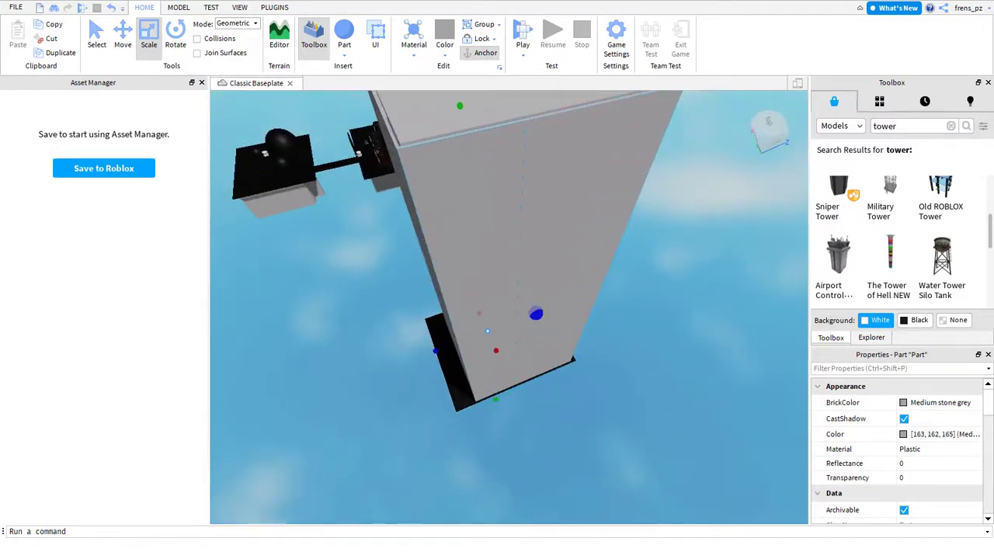
key("e")
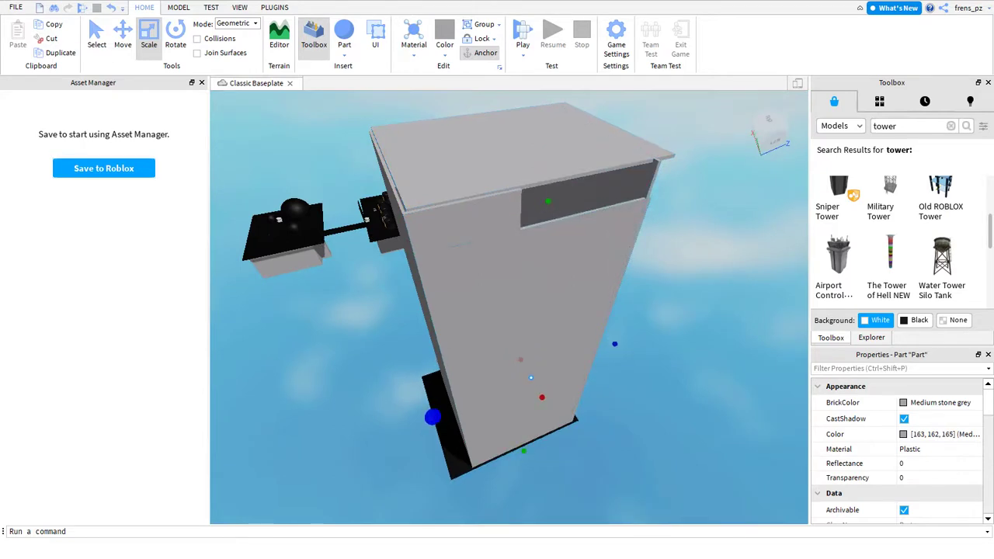
left_click_drag(625, 180, 631, 162)
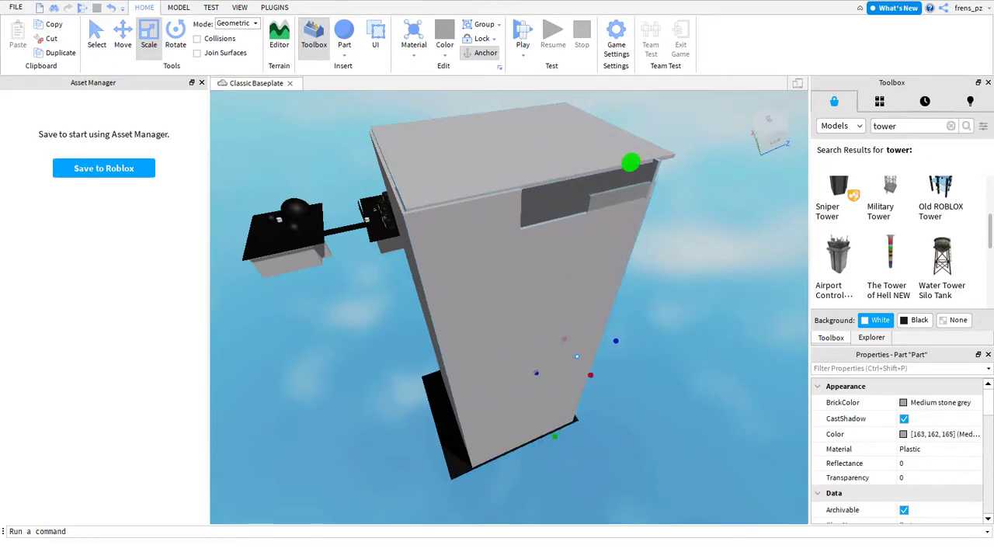
Go inside the tower and search the model library for "truss".
right_click_drag(631, 162, 473, 244)
scroll(508, 311, "up", 5)
left_click(877, 125)
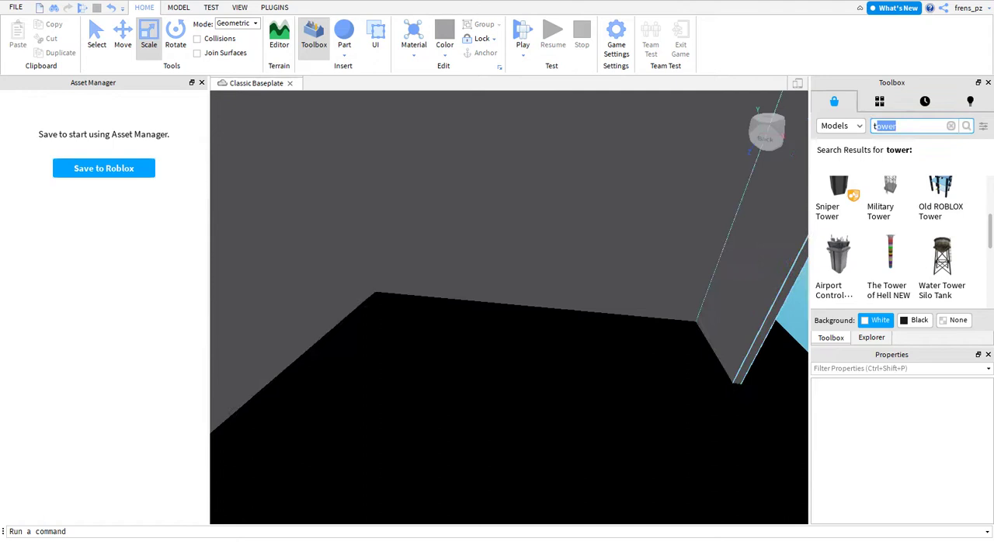
type("truss")
key("Return")
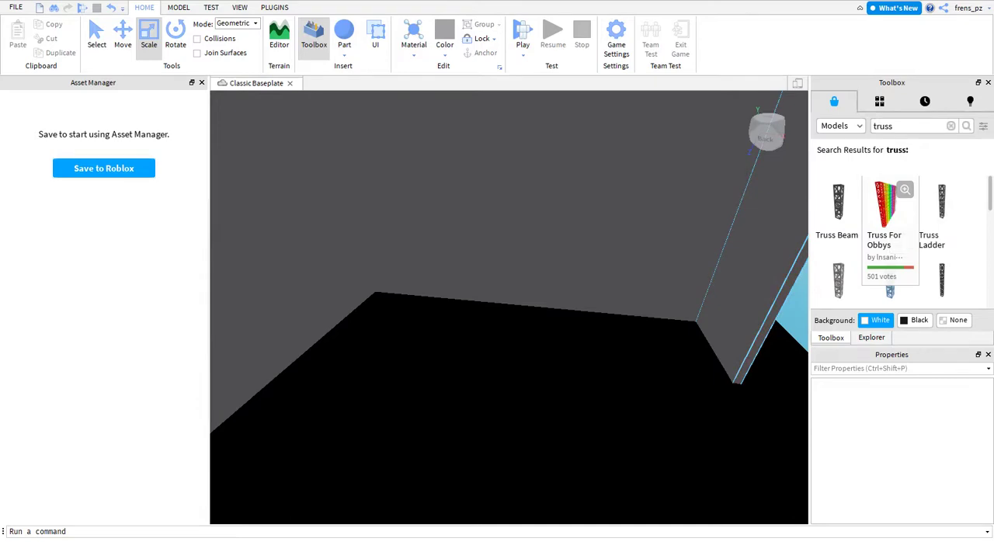
Try inserting the Truss For Obbys model and placing it against the tower's inner wall.
left_click(885, 203)
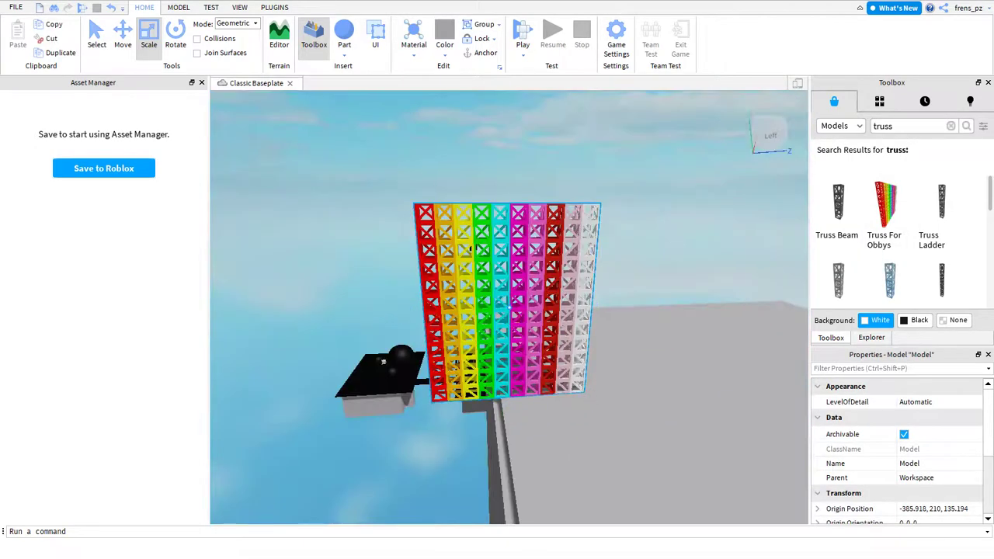
right_click_drag(598, 312, 597, 312)
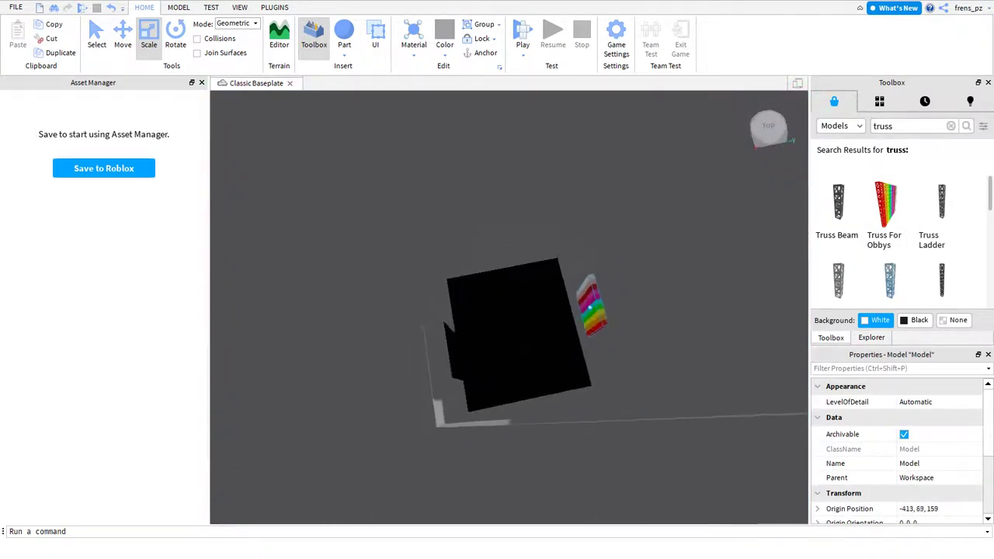
right_click_drag(597, 313, 638, 342)
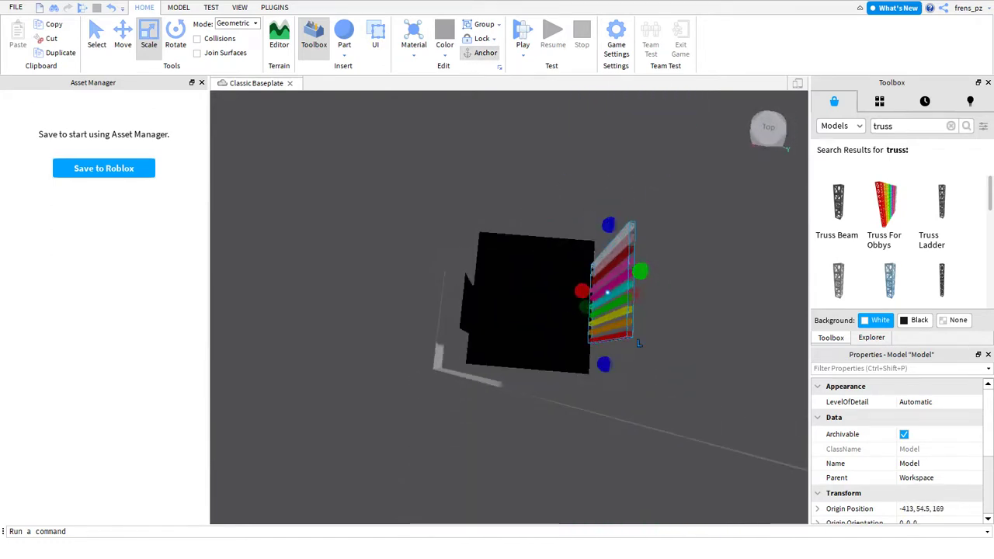
left_click_drag(639, 343, 613, 323)
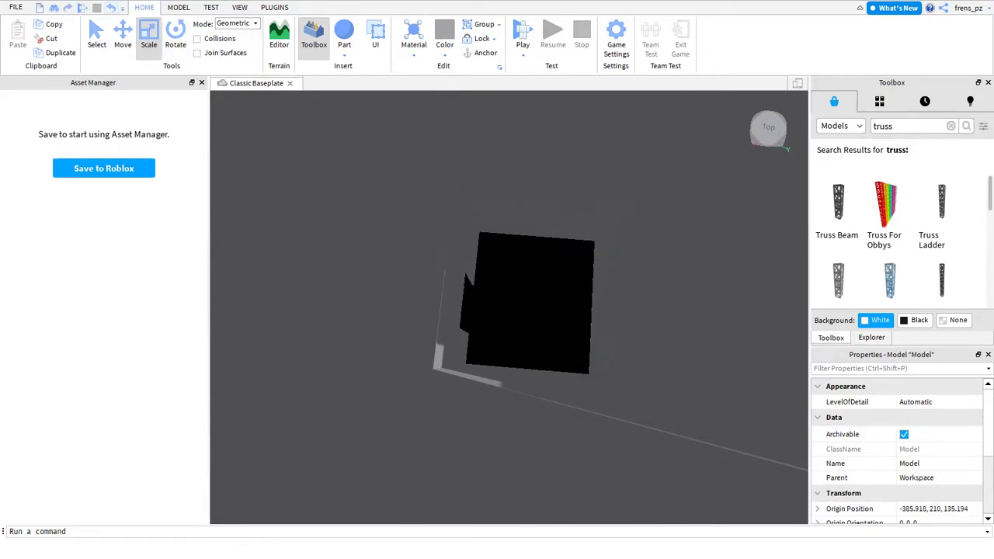
Insert the Truss Beam model and stand it against the tower's inner wall.
left_click(838, 203)
scroll(509, 326, "down", 5)
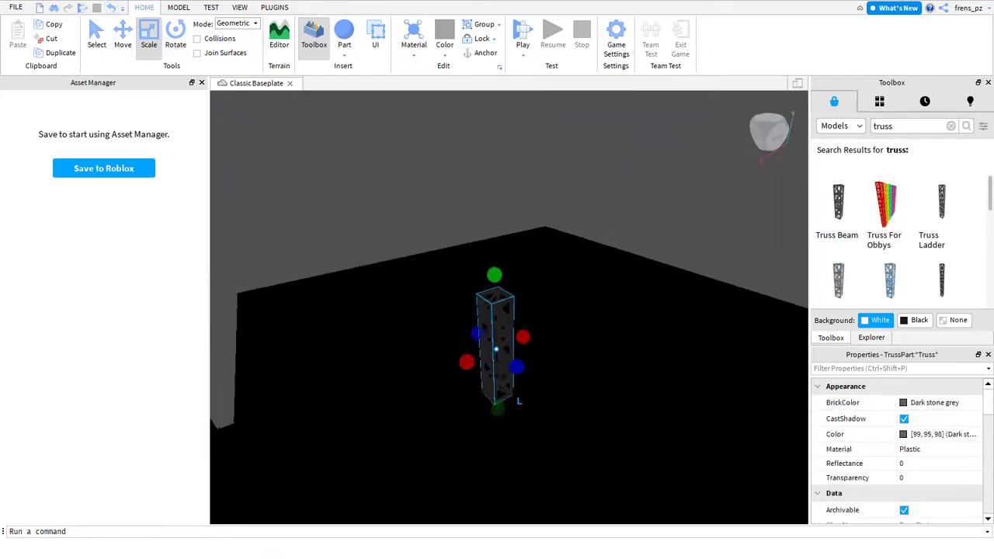
left_click_drag(513, 373, 665, 244)
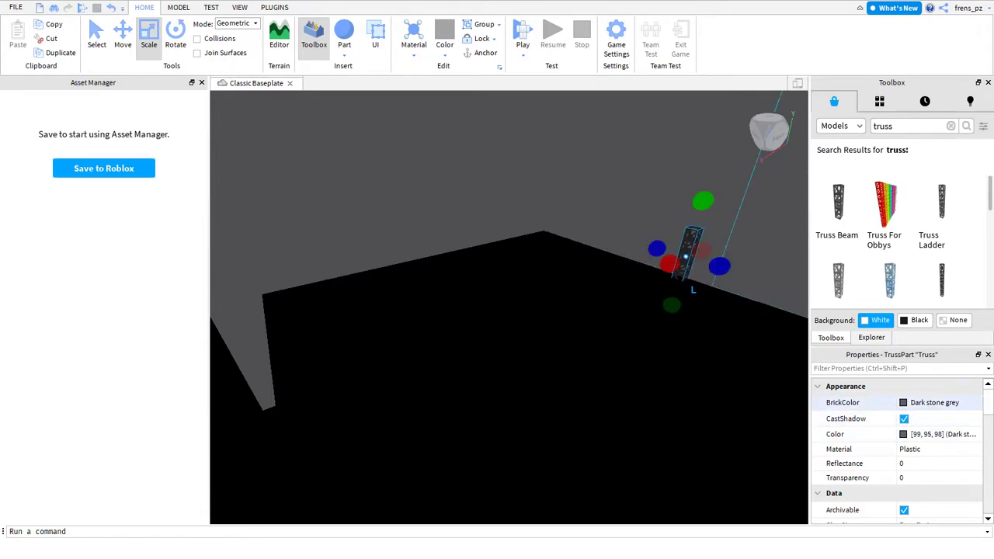
Set the truss's BrickColor to Lily white and extend the ladder up the wall towards the opening.
left_click(932, 403)
left_click(852, 521)
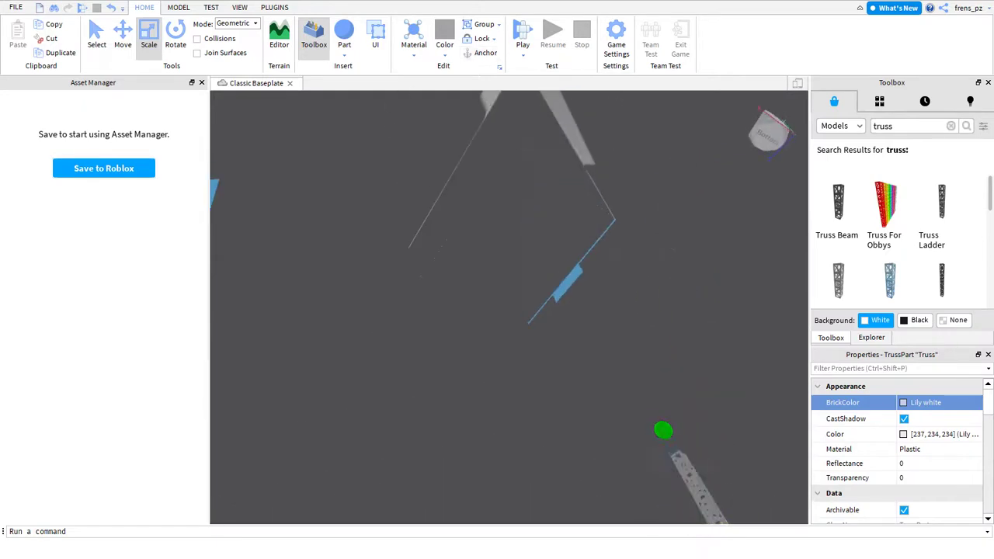
right_click_drag(674, 448, 567, 394)
left_click_drag(551, 358, 534, 230)
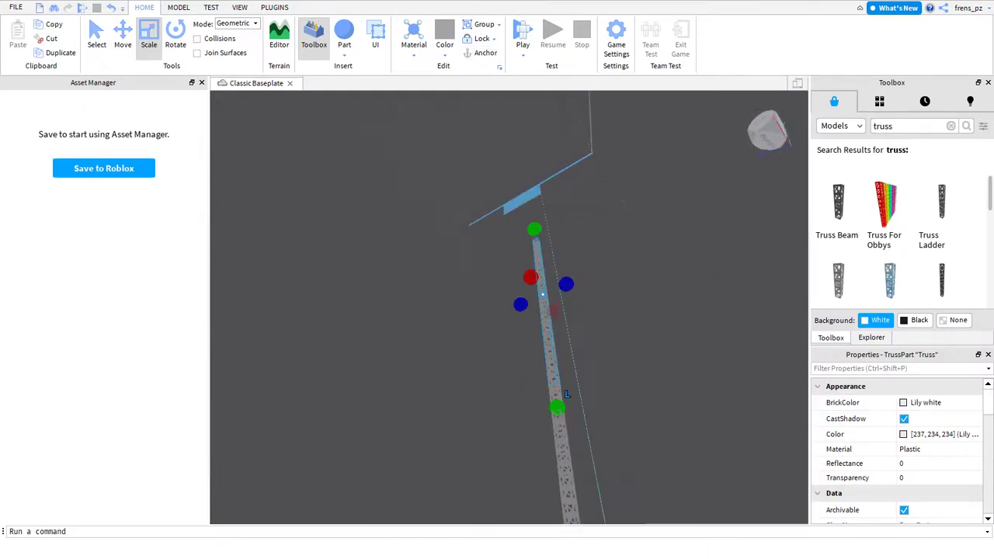
Place a copy of the "ok it fine now" sign beside Cappy on the starting platform.
right_click_drag(534, 233, 563, 326)
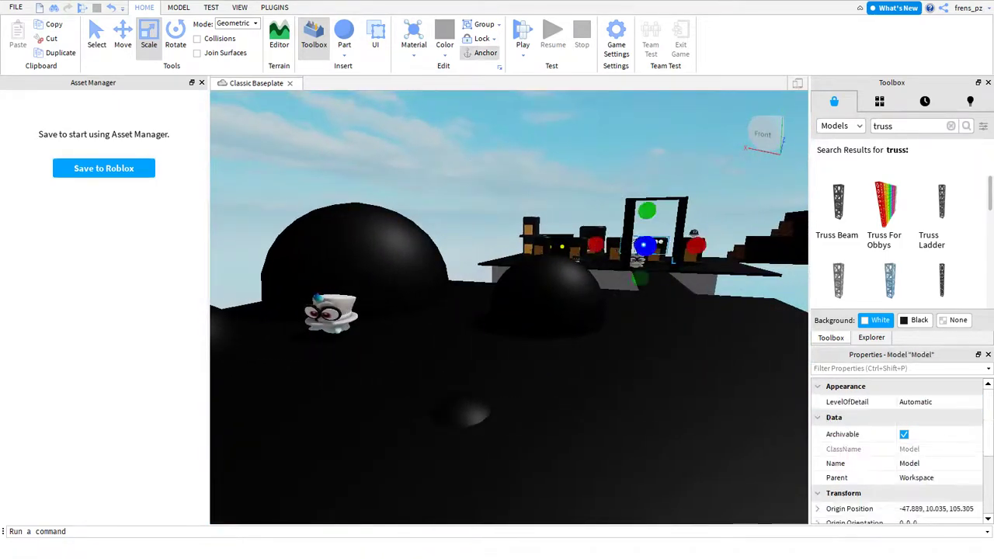
left_click_drag(652, 247, 452, 312)
scroll(311, 310, "up", 2)
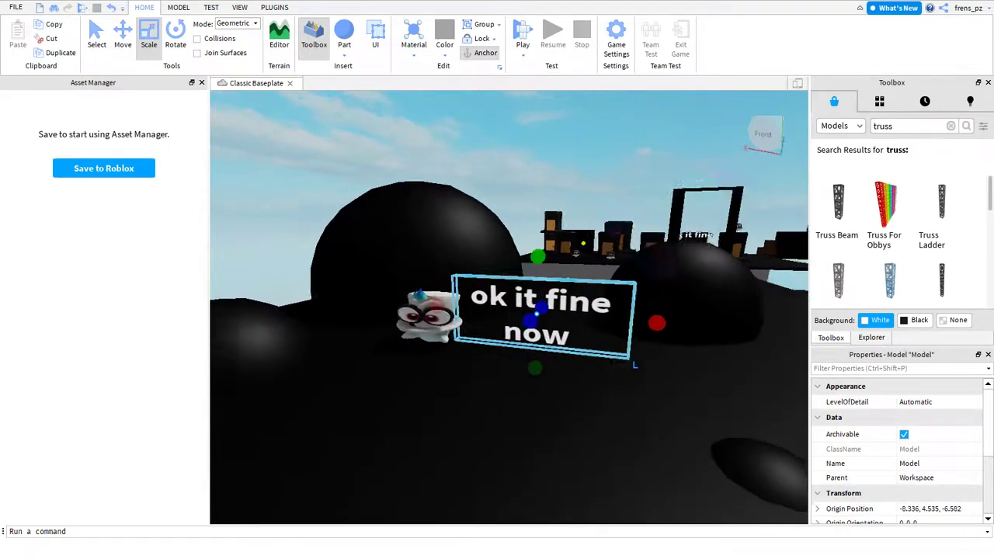
Change the text of the sign beside Cappy on the starting platform to "aaaaaaaaaaaaa".
left_click(872, 337)
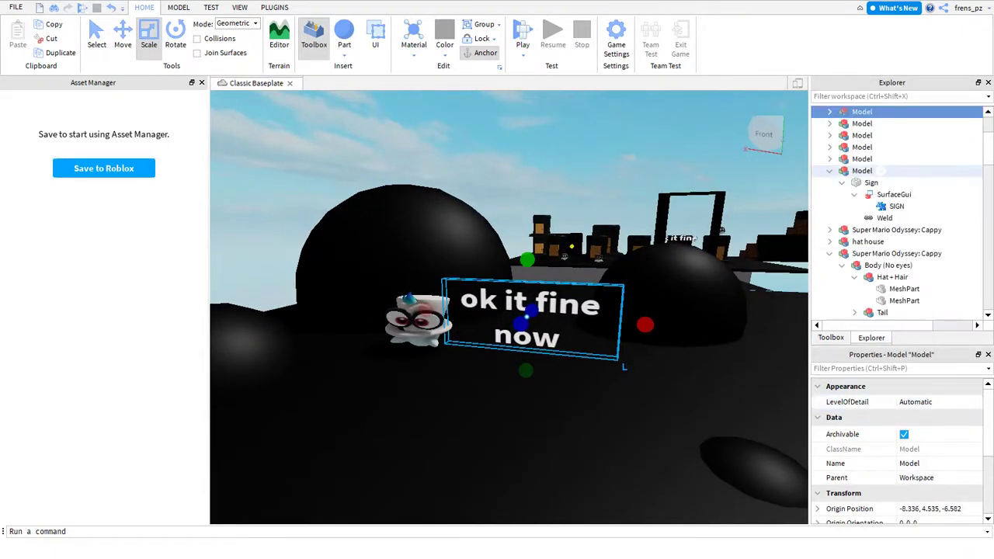
left_click(843, 124)
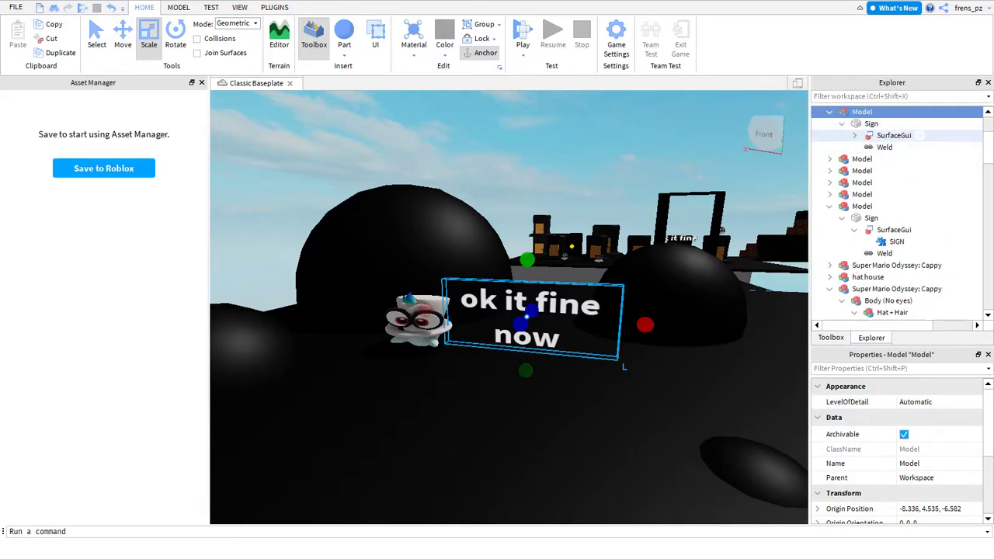
left_click(872, 123)
left_click(855, 136)
left_click(896, 147)
scroll(897, 451, "down", 10)
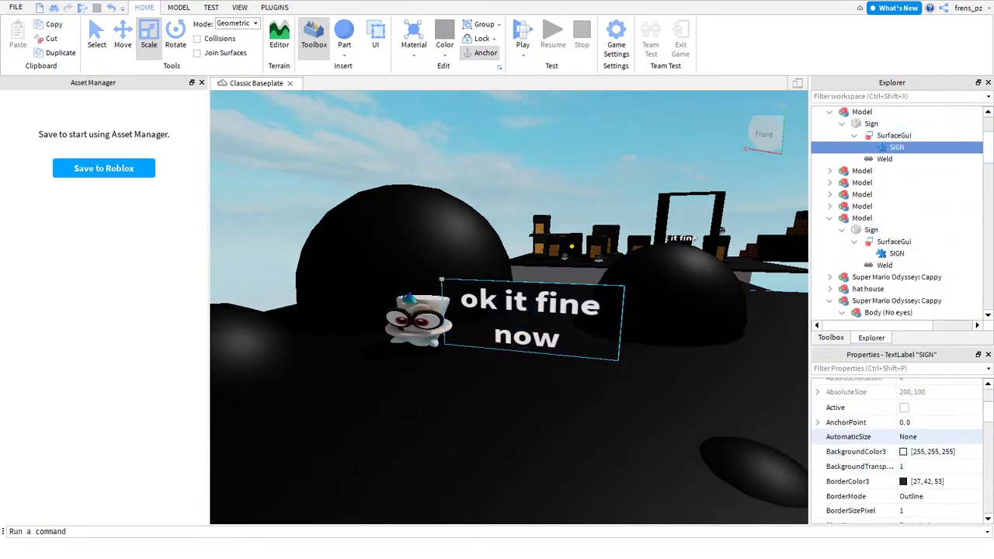
scroll(897, 451, "down", 3)
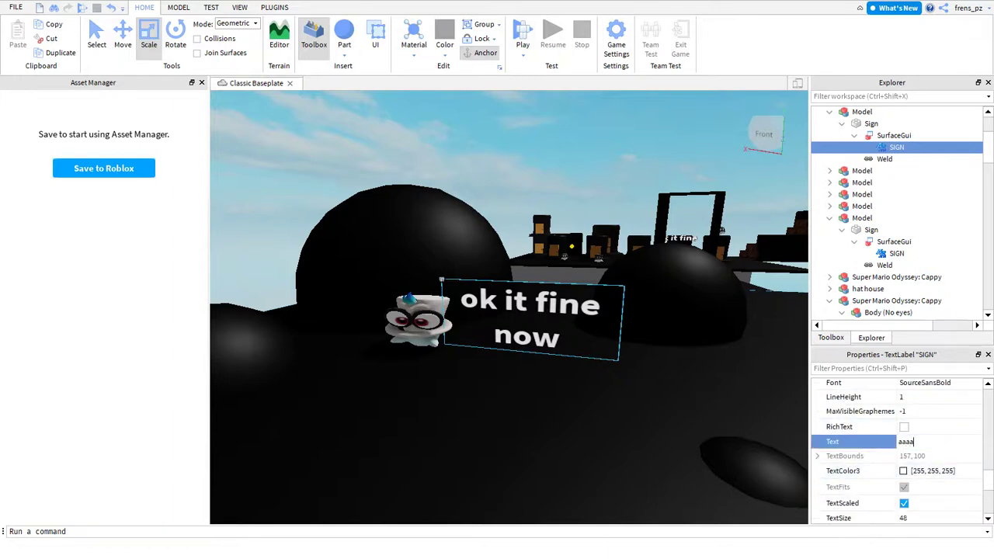
key("Return")
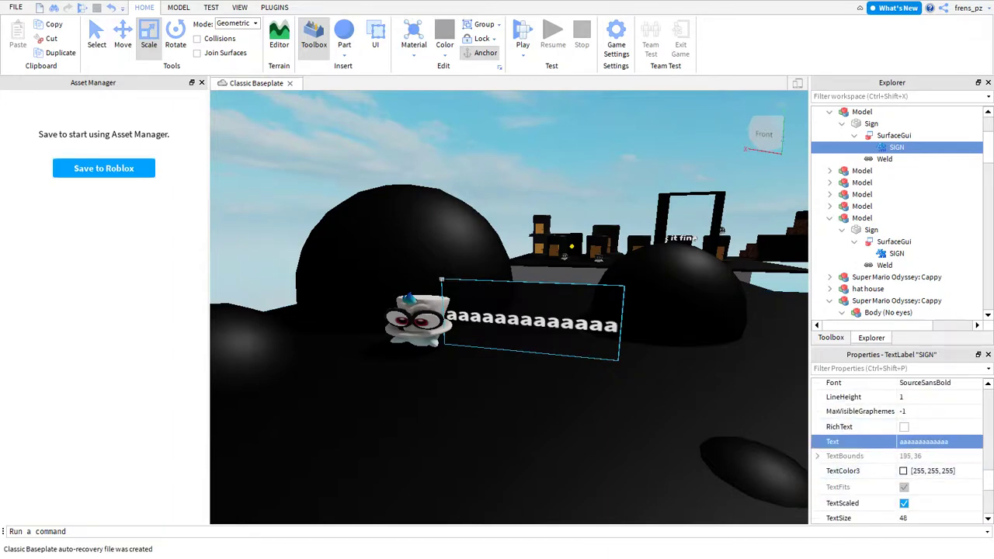
Inspect Cappy and the reworded sign up close, and look over the route towards the hat houses.
key("w")
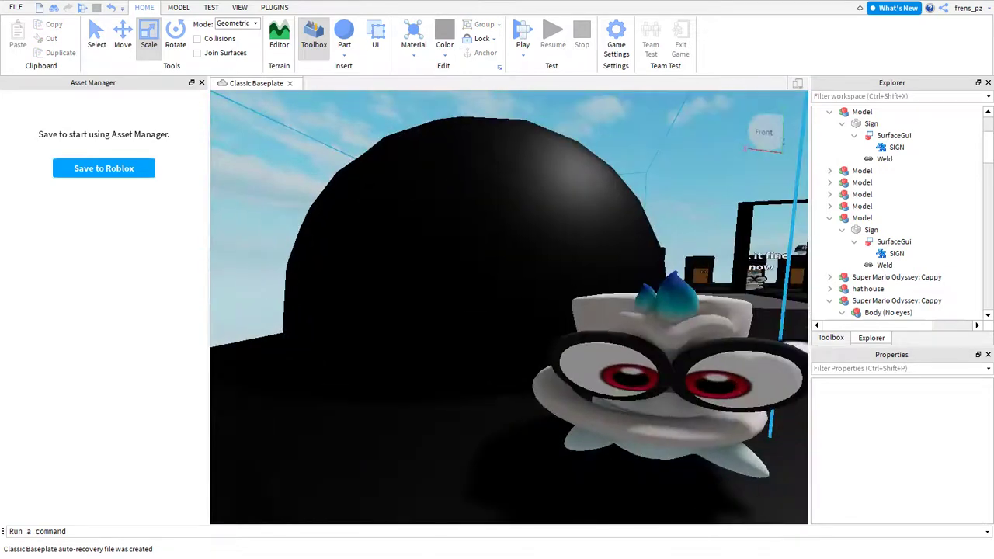
key("s")
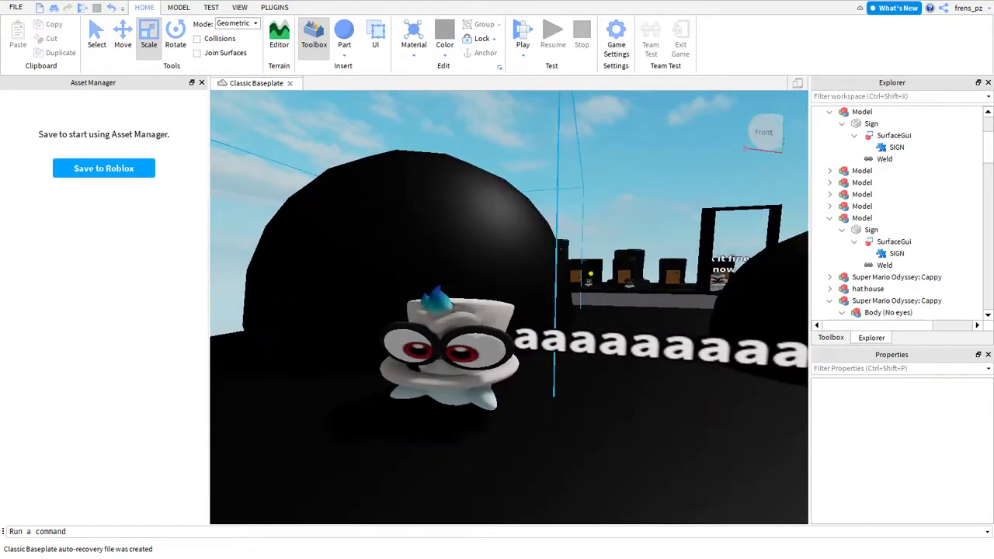
key("w")
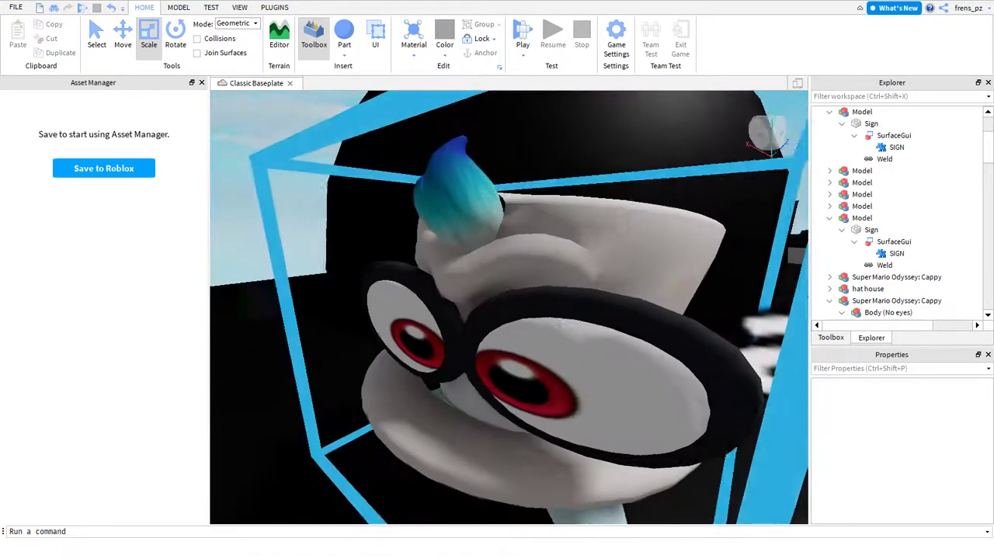
key("s")
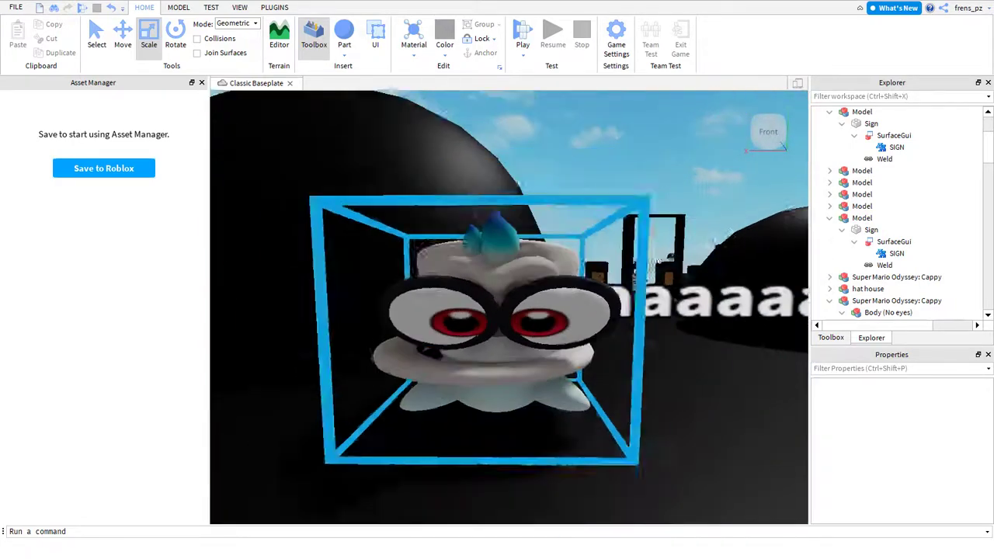
left_click(481, 334)
key("w")
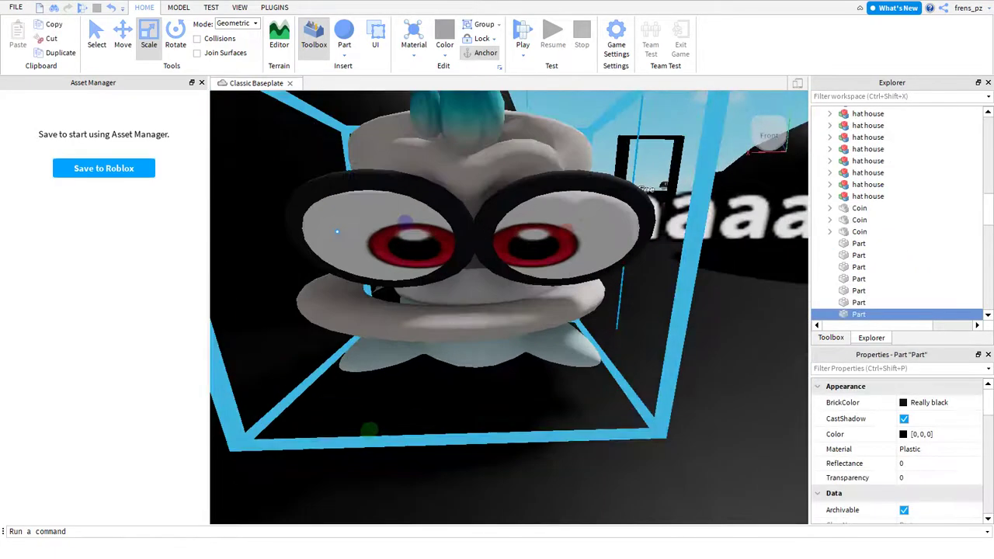
key("w")
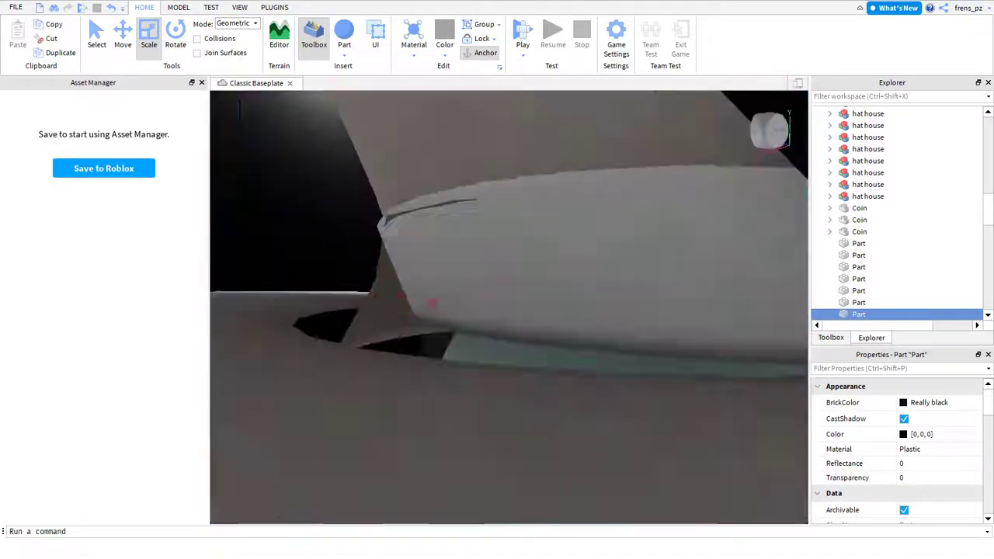
key("w")
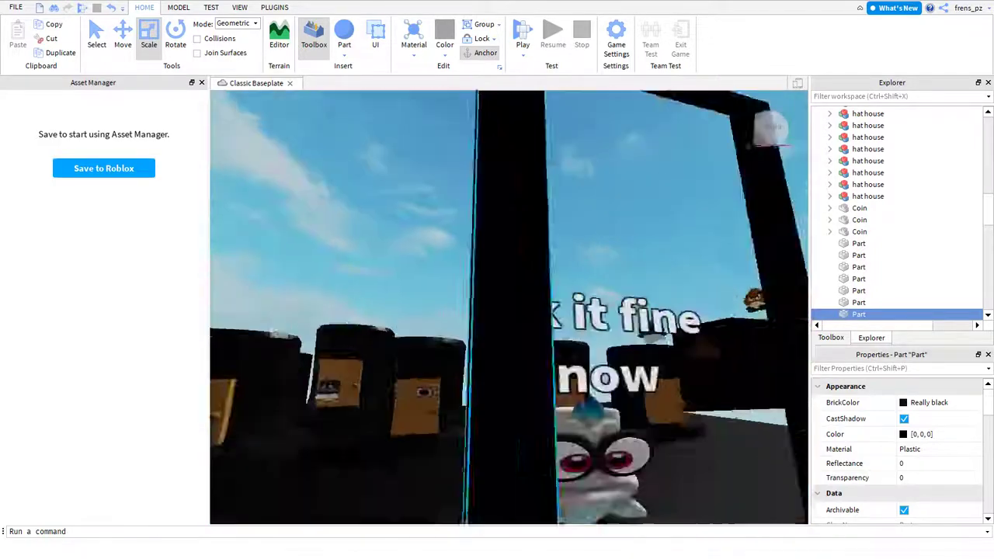
key("s")
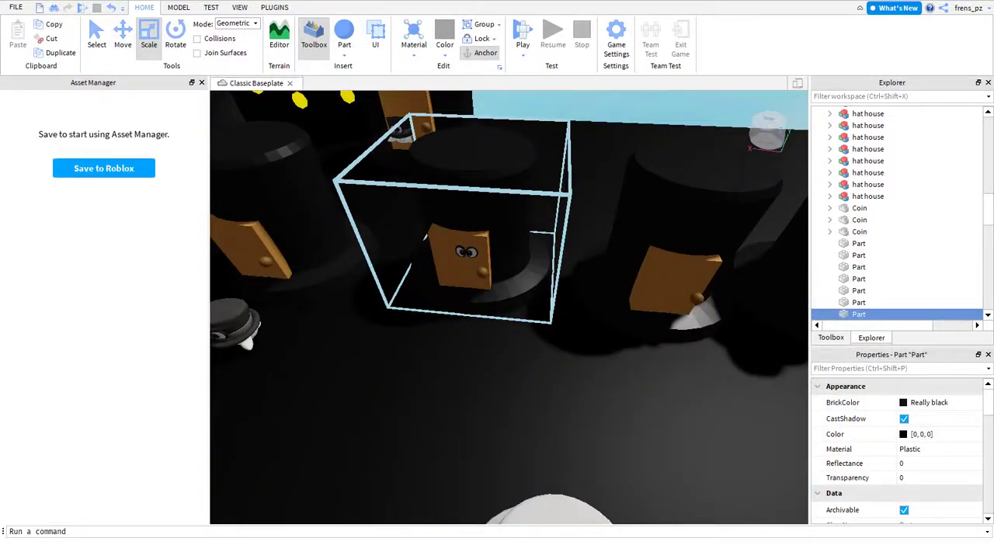
Shift the eyes model sideways on the wooden door of the hat house.
key("w")
left_click(477, 282)
key("s")
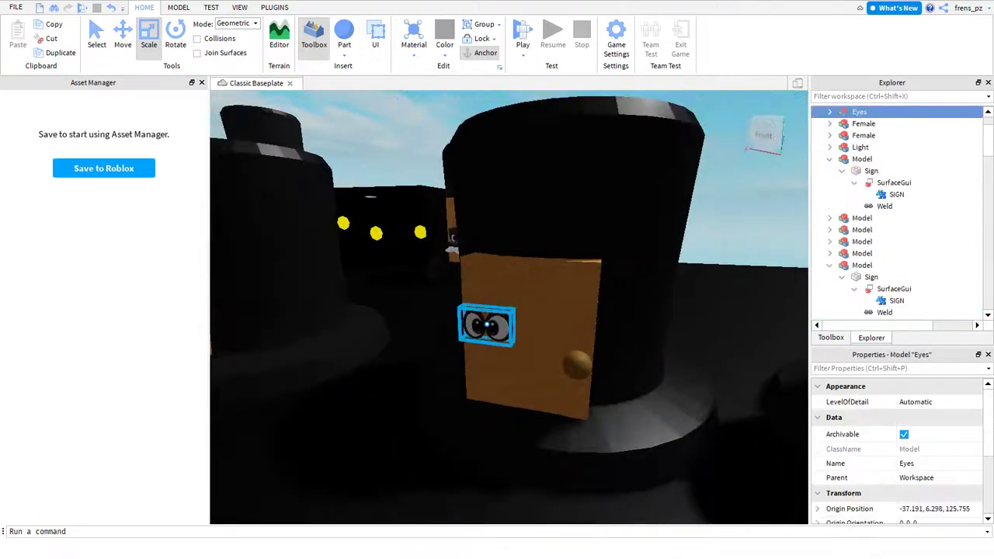
key("f")
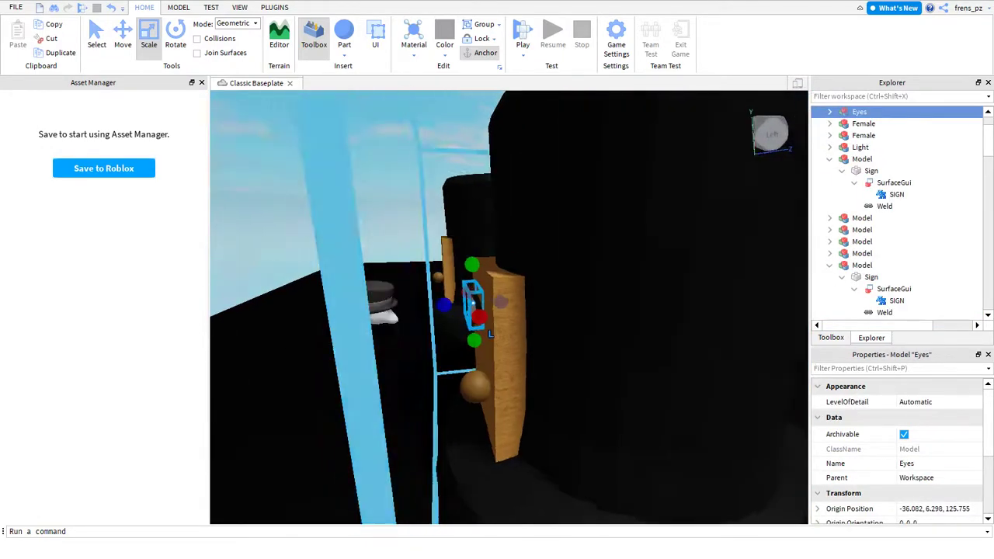
Stretch a copy of the tower's black base upwards to just below the opening and extend its edge outwards from the wall.
key("s")
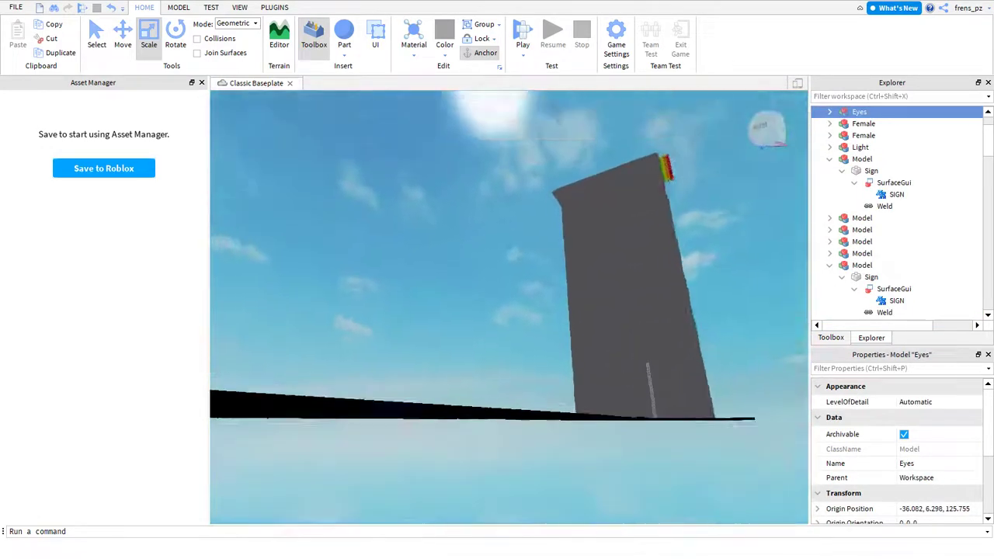
key("s")
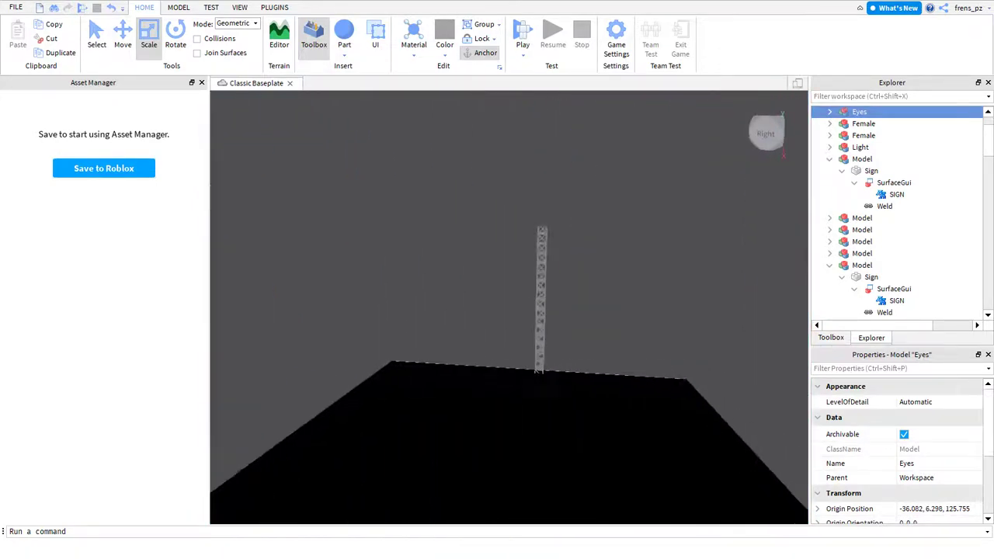
key("s")
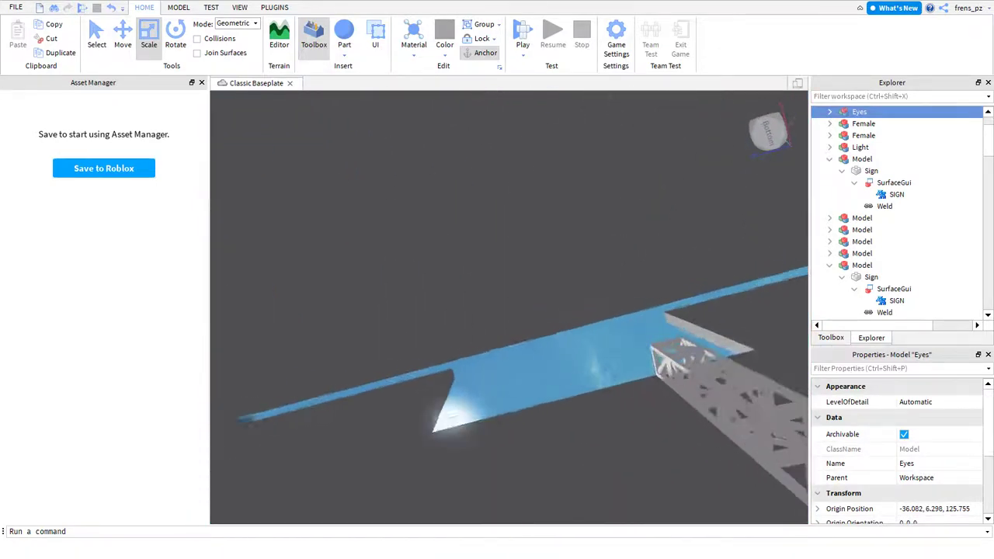
key("s")
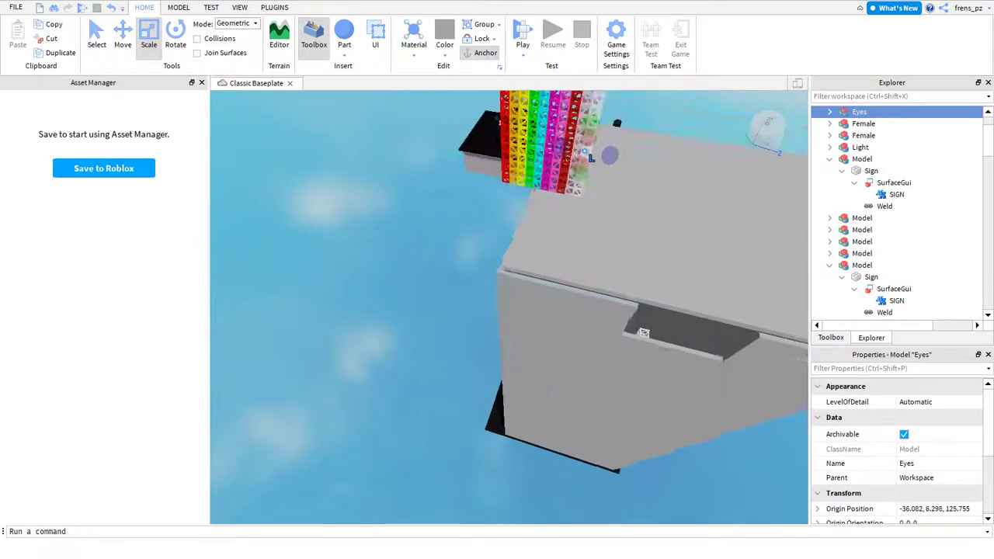
left_click(624, 479)
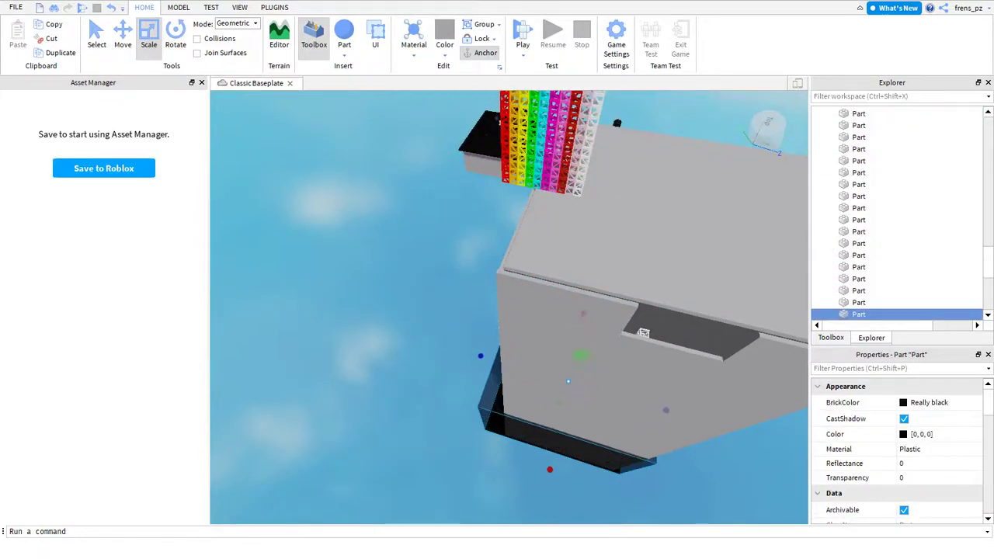
left_click_drag(607, 299, 649, 214)
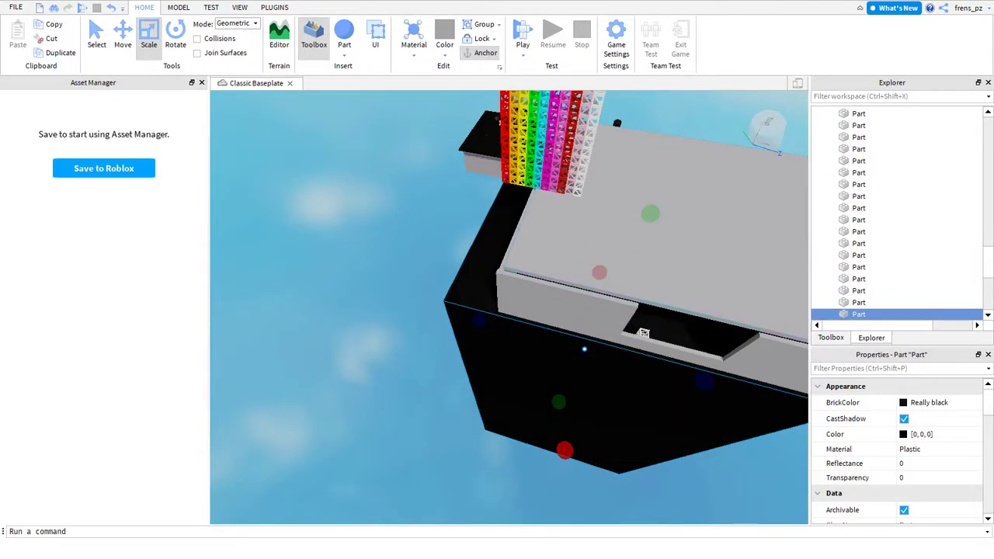
left_click_drag(565, 451, 559, 476)
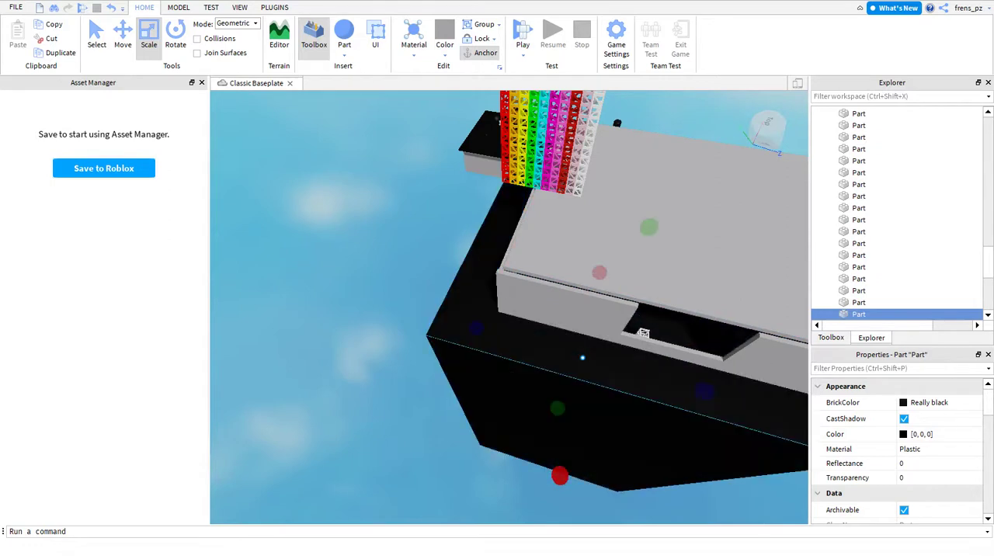
Thin the raised black block into a flat ledge below the tower's opening and lengthen it past both sides of the wall.
right_click_drag(582, 358, 612, 445)
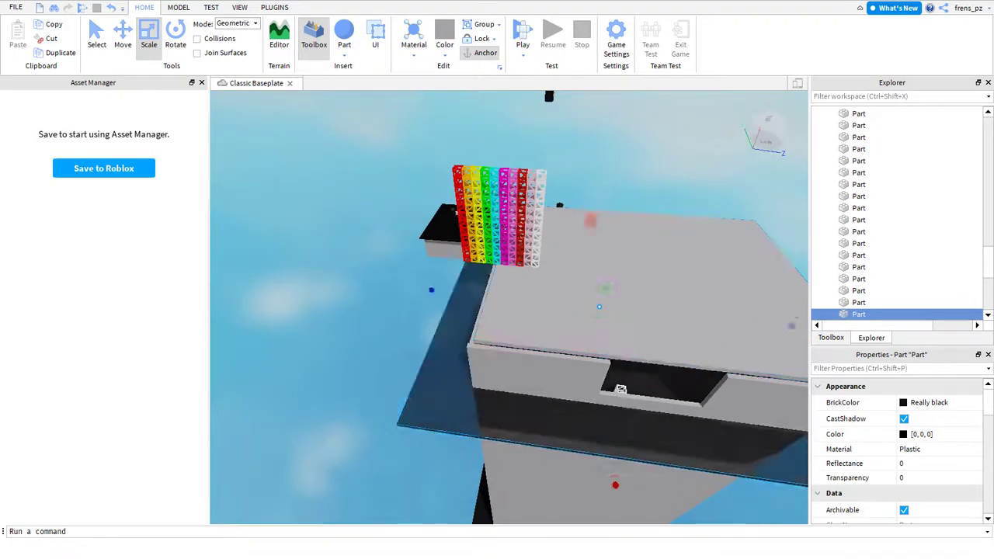
left_click_drag(620, 388, 621, 388)
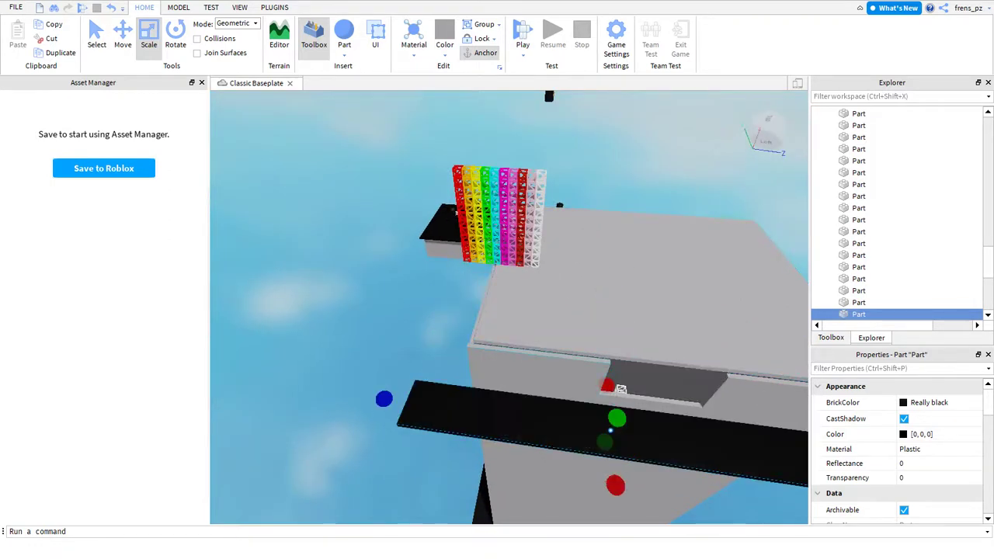
right_click_drag(620, 388, 656, 419)
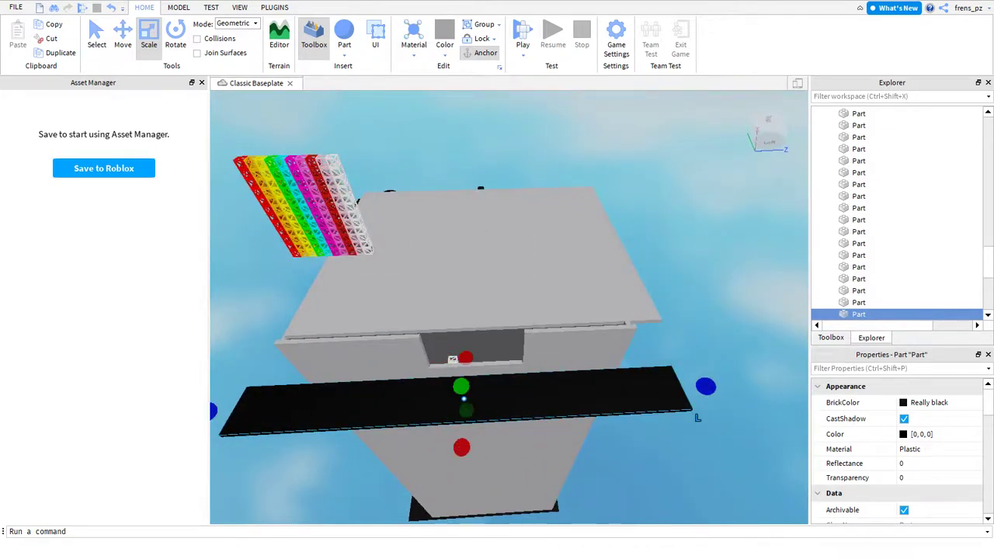
right_click_drag(649, 388, 411, 452)
Stretch the black corner plate into a ledge running along the tower wall opposite the opening.
left_click(558, 410)
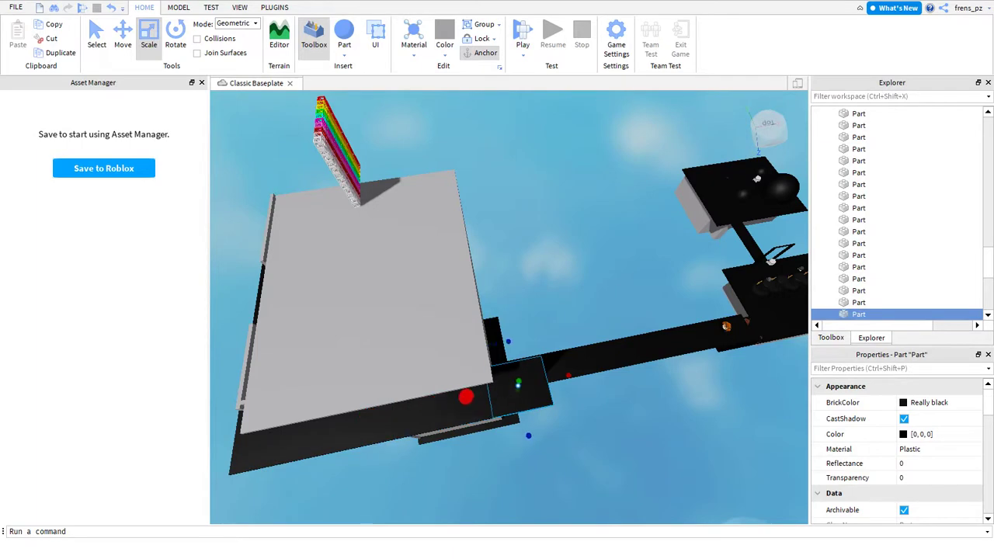
left_click_drag(508, 342, 468, 160)
scroll(531, 209, "up", 5)
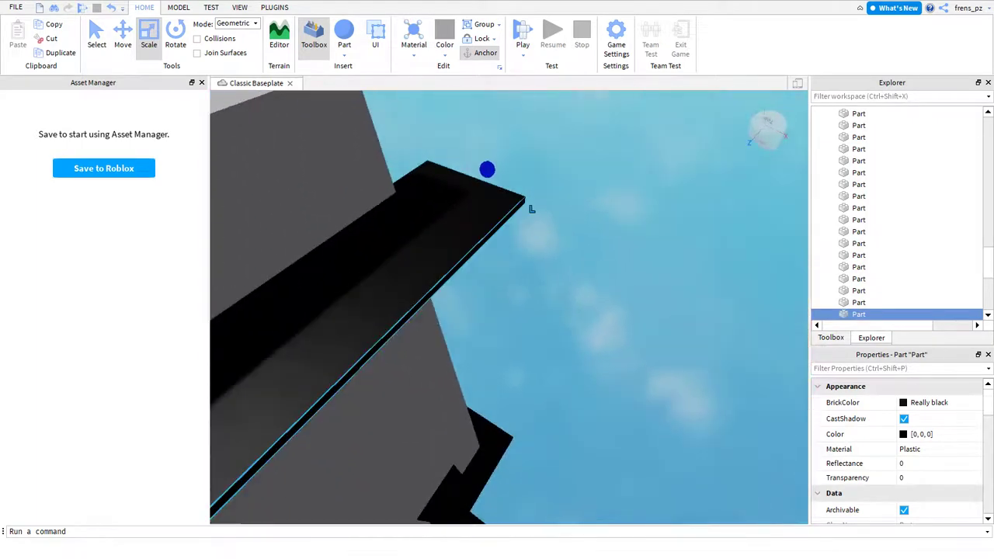
scroll(531, 208, "down", 5)
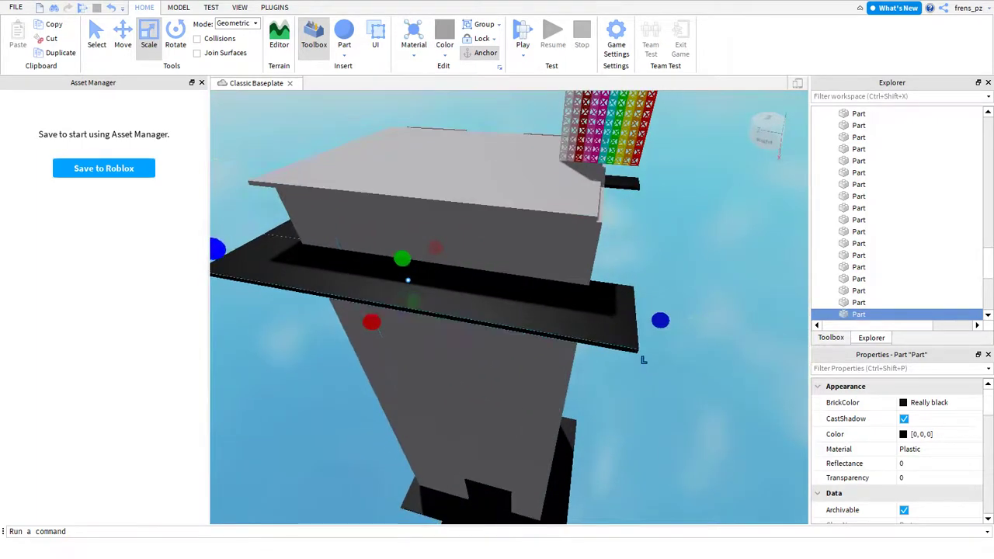
Delete the rainbow truss model standing on the tower's roof.
right_click_drag(643, 359, 553, 268)
right_click(549, 264)
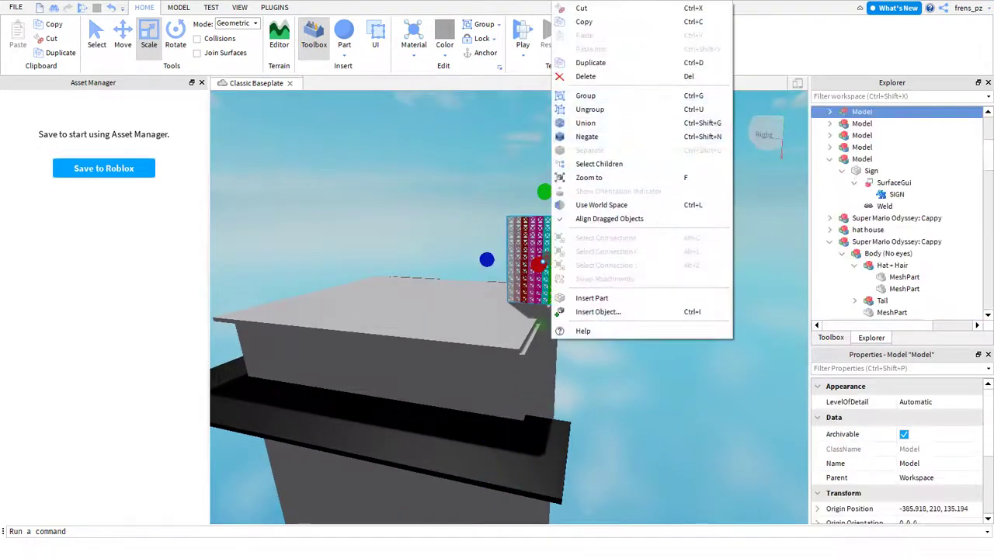
left_click(585, 76)
Add a black ledge along the tower's remaining open side to close the ring around the walls.
right_click_drag(567, 511, 597, 489)
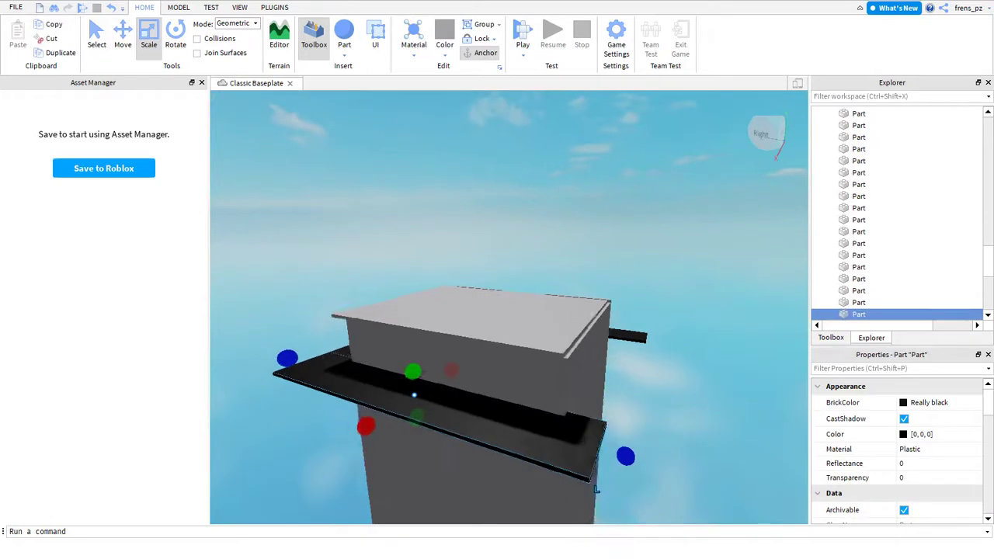
left_click_drag(626, 456, 597, 489)
middle_click_drag(597, 489, 473, 489)
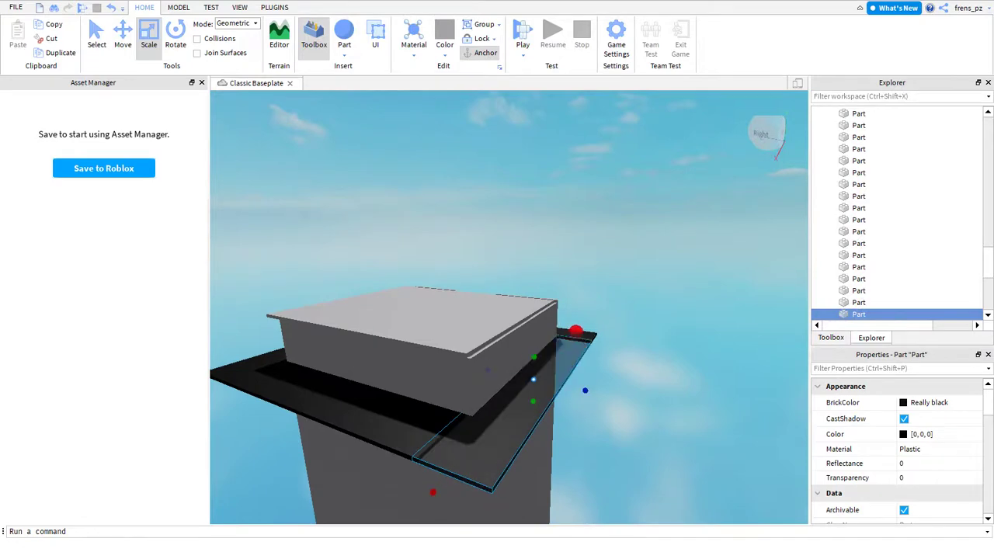
key("Delete")
Duplicate the ledge below the opening, place the copy over the grey roof, and scale it into a thick black block covering the roof.
middle_click_drag(509, 311, 353, 295)
right_click_drag(353, 295, 559, 288)
left_click(334, 397)
left_click(302, 482)
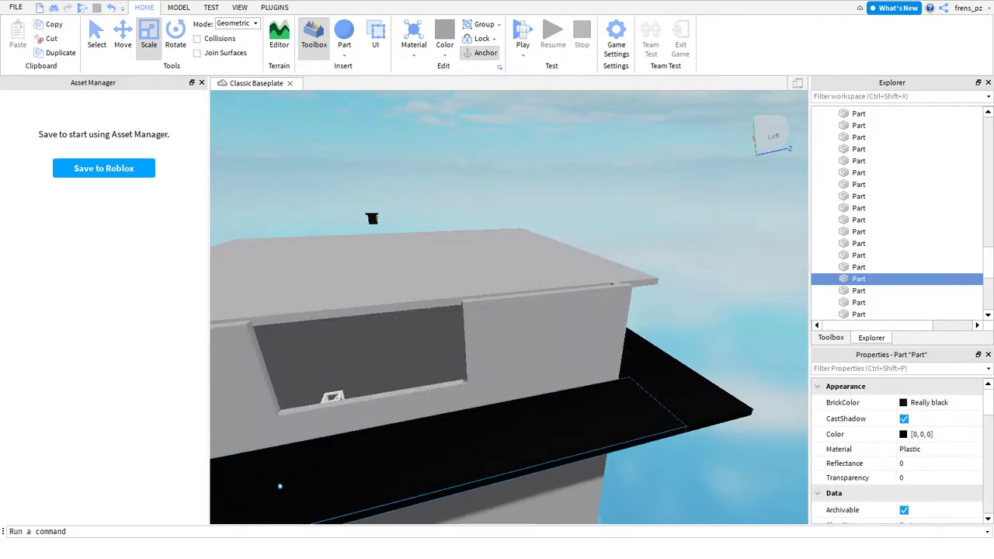
right_click_drag(509, 311, 381, 307)
key("ctrl+d")
left_click_drag(505, 259, 595, 211)
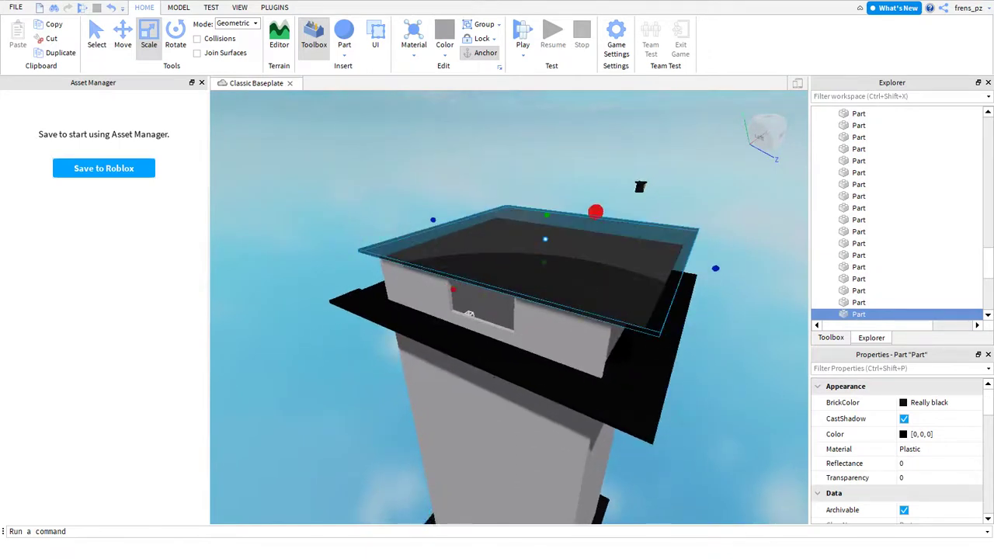
left_click_drag(533, 223, 532, 155)
Trim the grey roof plate that sticks out beneath the black block, and select the black block.
left_click(649, 287)
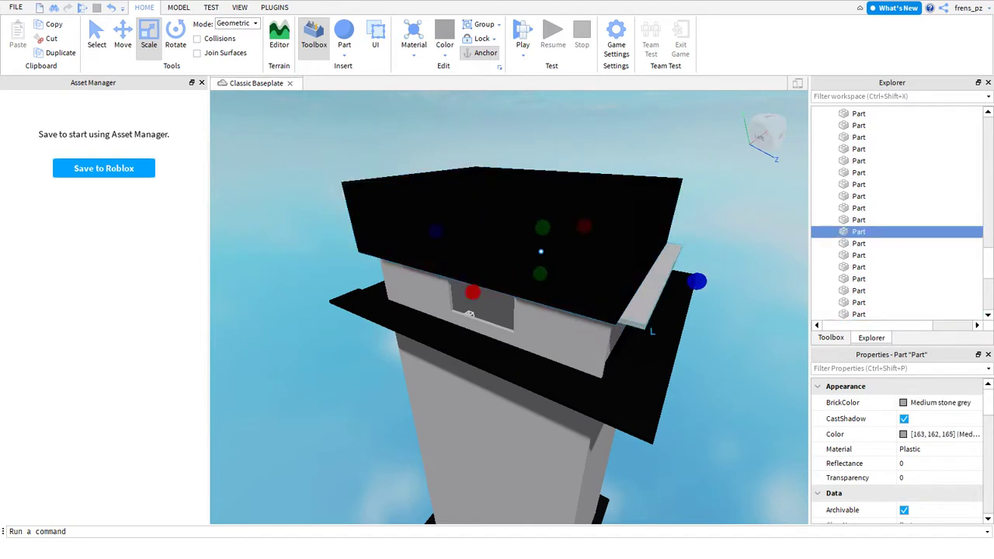
right_click_drag(649, 287, 630, 248)
left_click(631, 249)
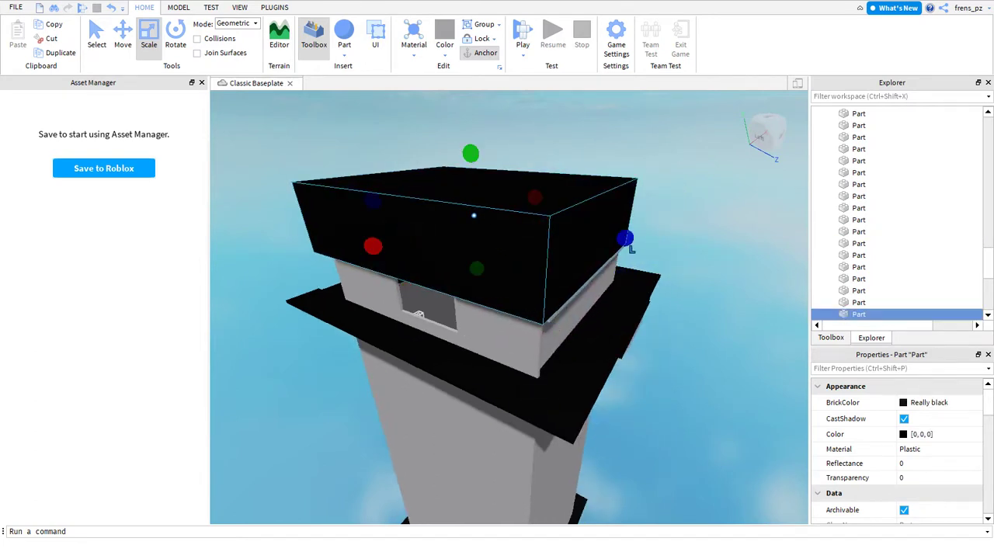
Fine-tune the size of the black roof block so it lines up with the tower's walls, and deselect it.
left_click_drag(373, 246, 379, 244)
left_click_drag(630, 248, 629, 186)
right_click_drag(629, 186, 575, 299)
left_click(659, 204)
scroll(576, 292, "down", 2)
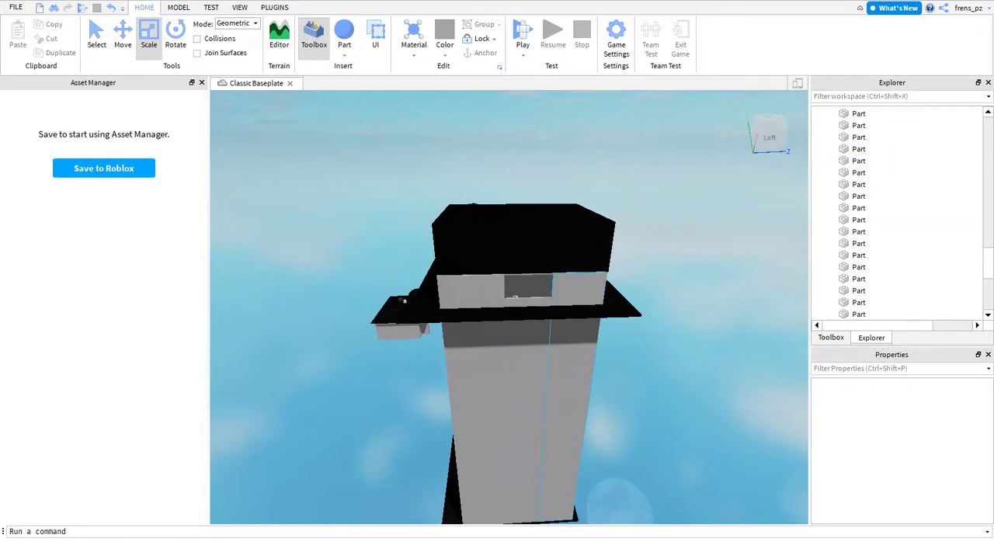
Examine the tower's ledges, walls and the grey plate beneath the black roof block from several sides.
right_click_drag(574, 299, 684, 276)
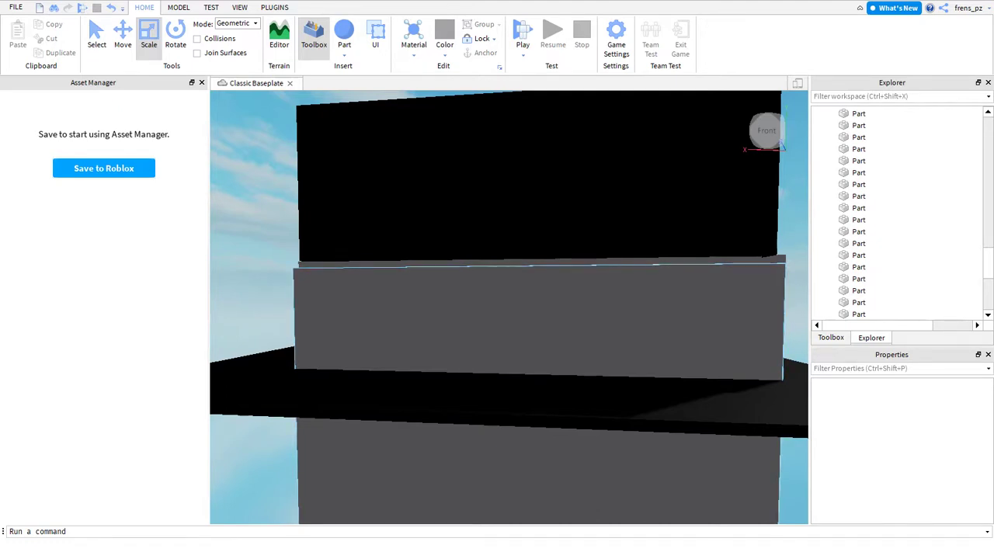
key("w")
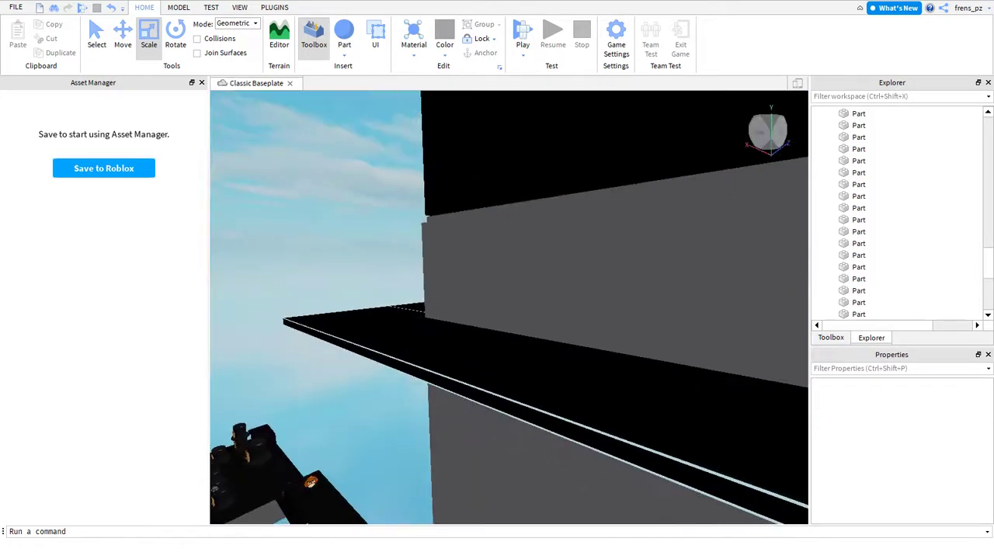
key("w")
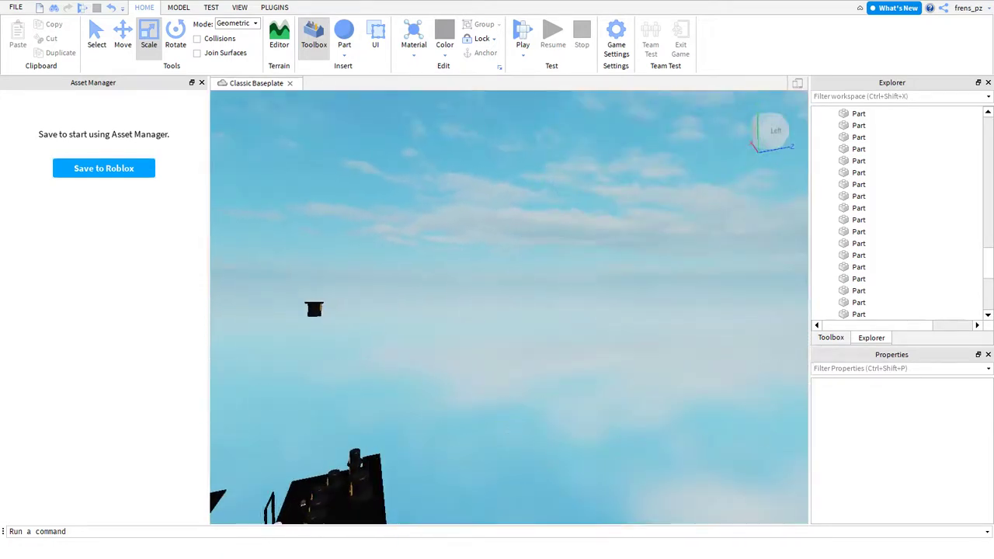
key("w")
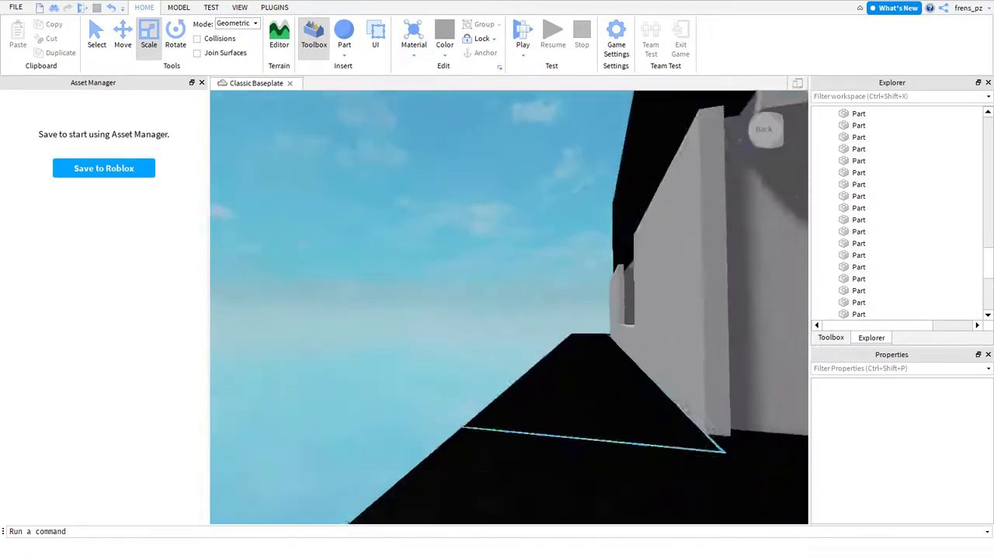
key("w")
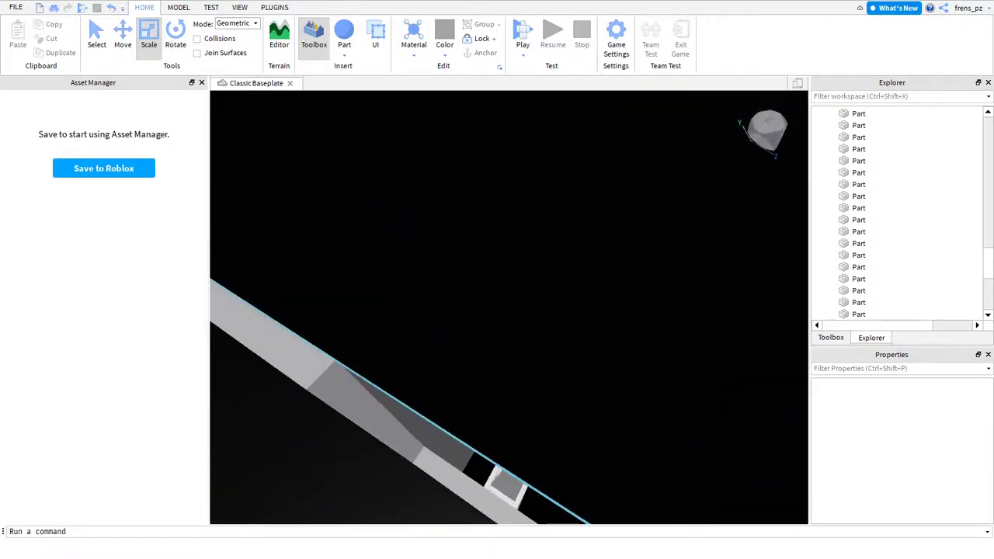
key("w")
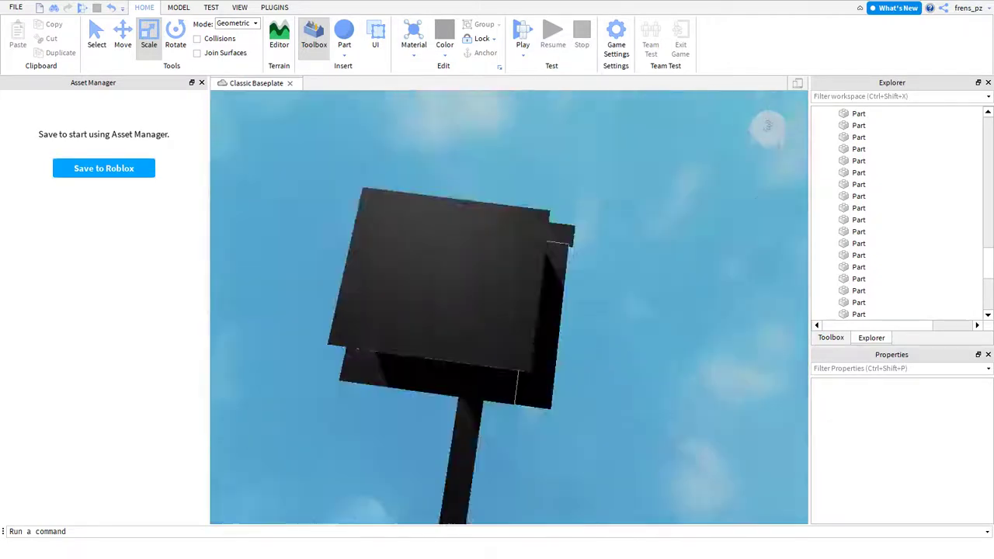
key("w")
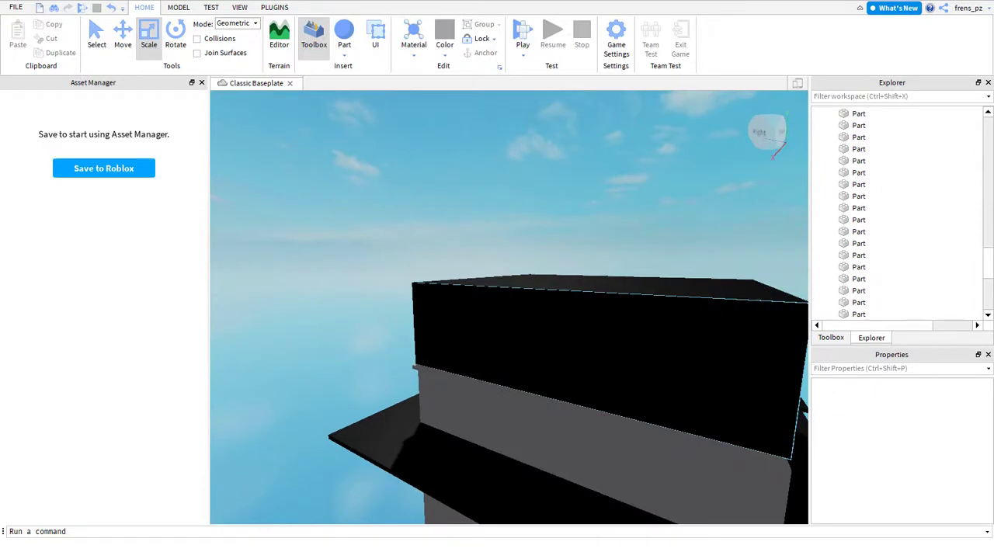
left_click(574, 435)
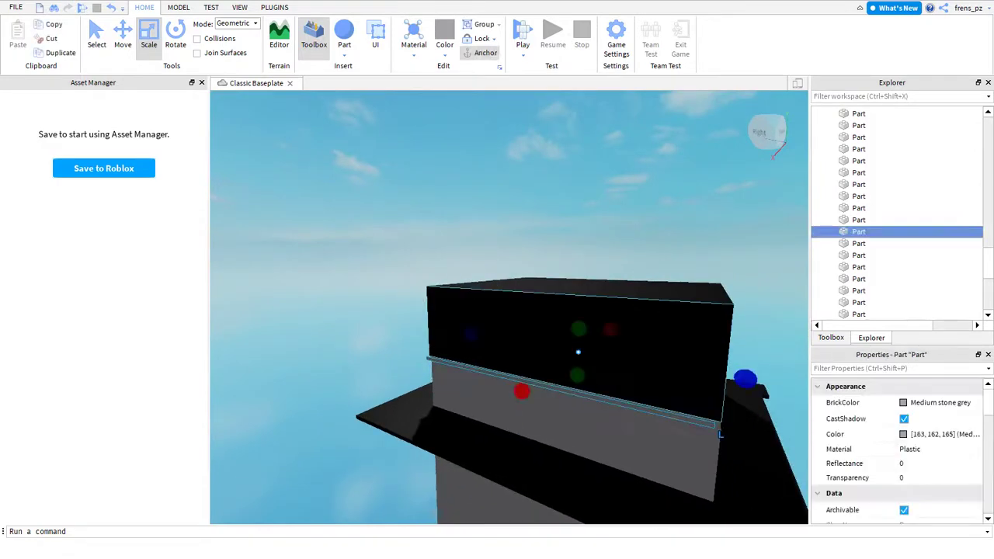
Duplicate a hat house from the lower platform and place four copies along the tower's upper black ledge.
scroll(610, 277, "down", 10)
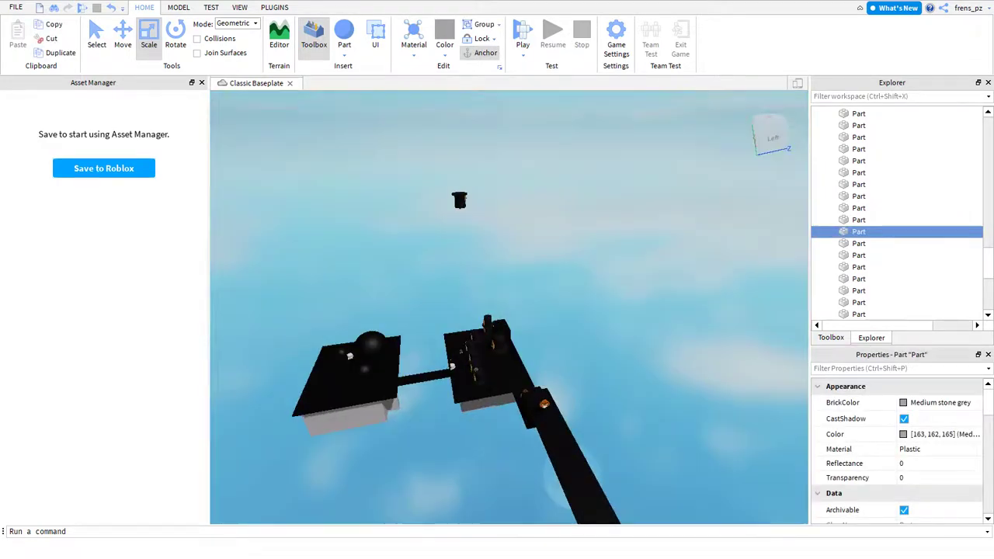
left_click(486, 314)
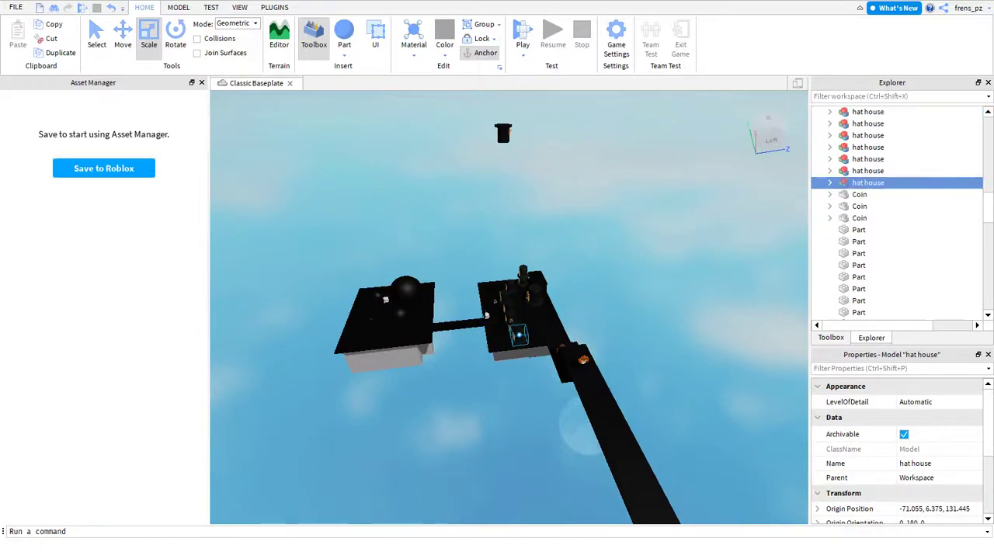
key("f")
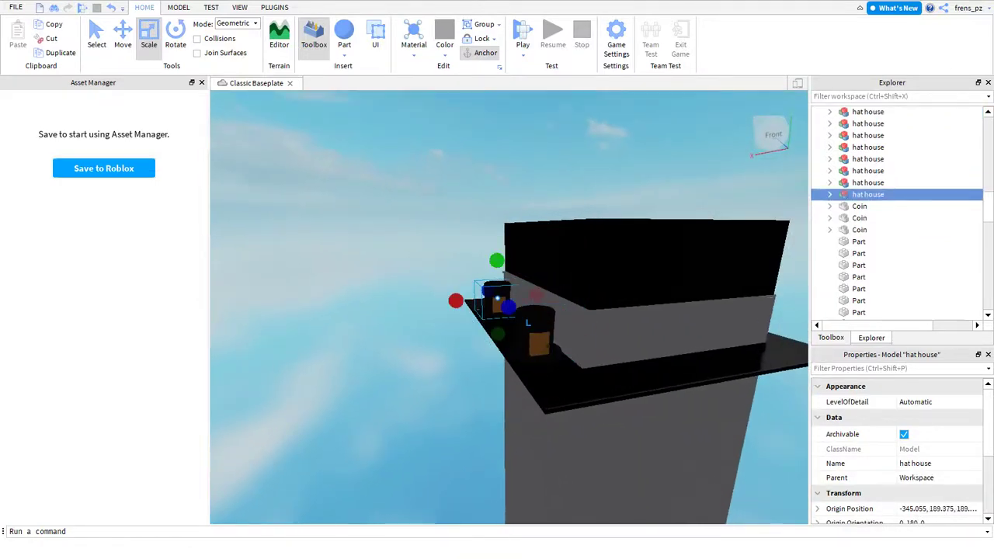
left_click_drag(497, 298, 643, 337)
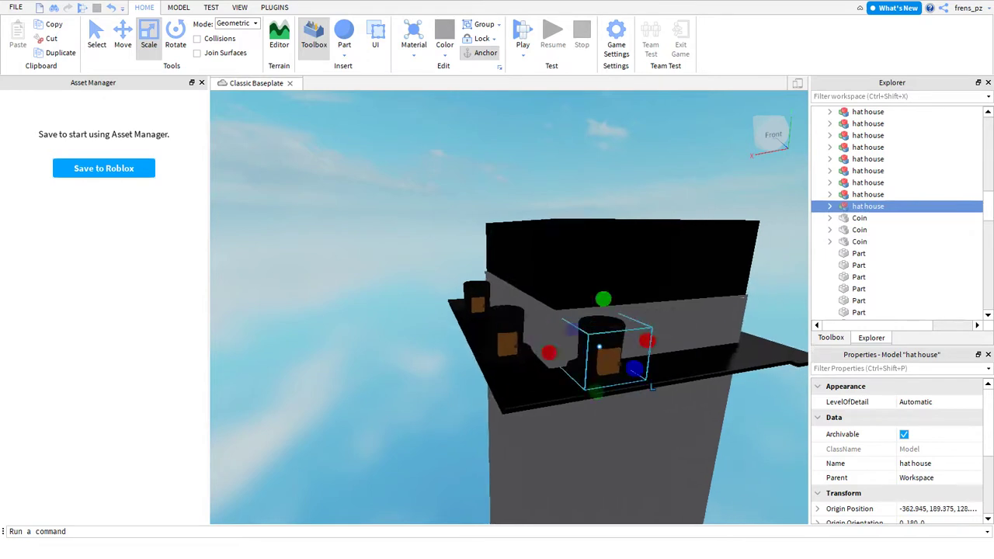
key("ctrl+d")
left_click_drag(595, 379, 626, 345)
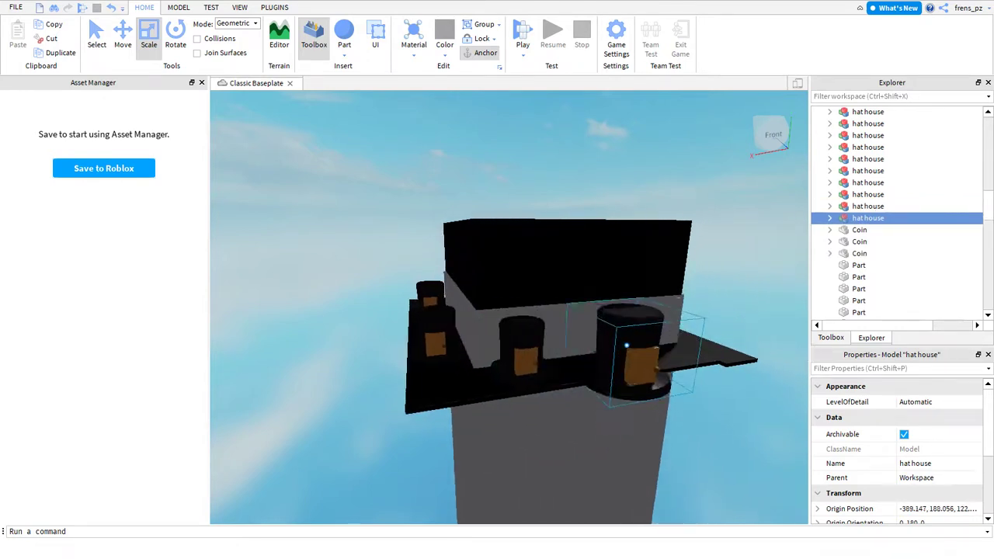
Place more hat house copies along the same ledge, continuing around the corner beside the wall opening.
right_click_drag(704, 389, 792, 388)
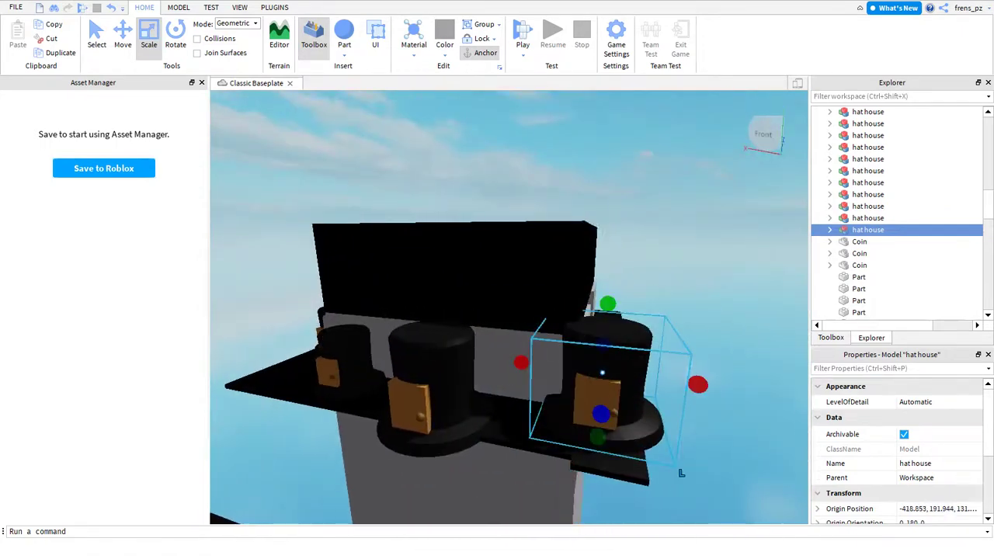
left_click_drag(697, 384, 663, 401)
right_click_drag(643, 449, 686, 335)
left_click_drag(686, 336, 578, 281)
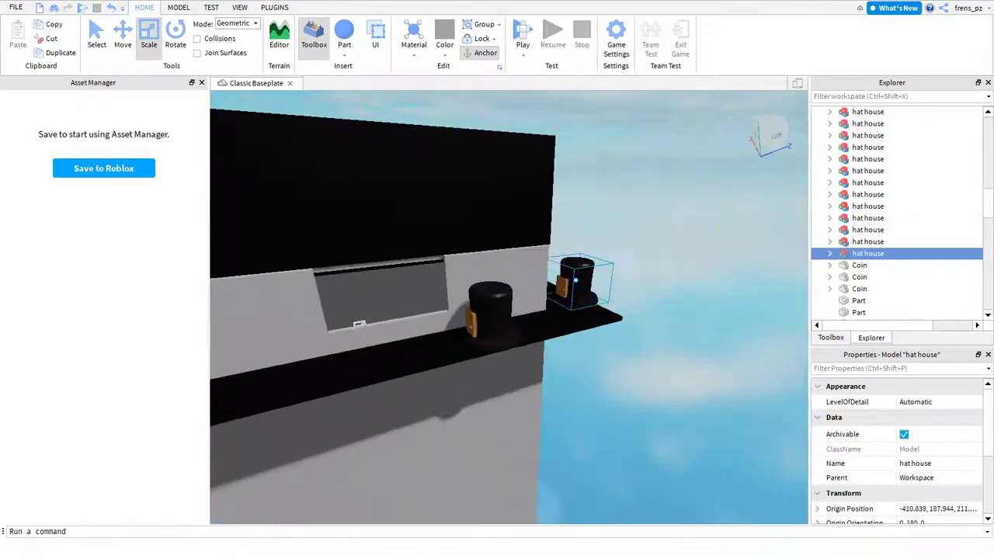
right_click_drag(567, 283, 699, 280)
Build black blocks of increasing height from the ledge part to form steps leading up towards the roof.
left_click(704, 272)
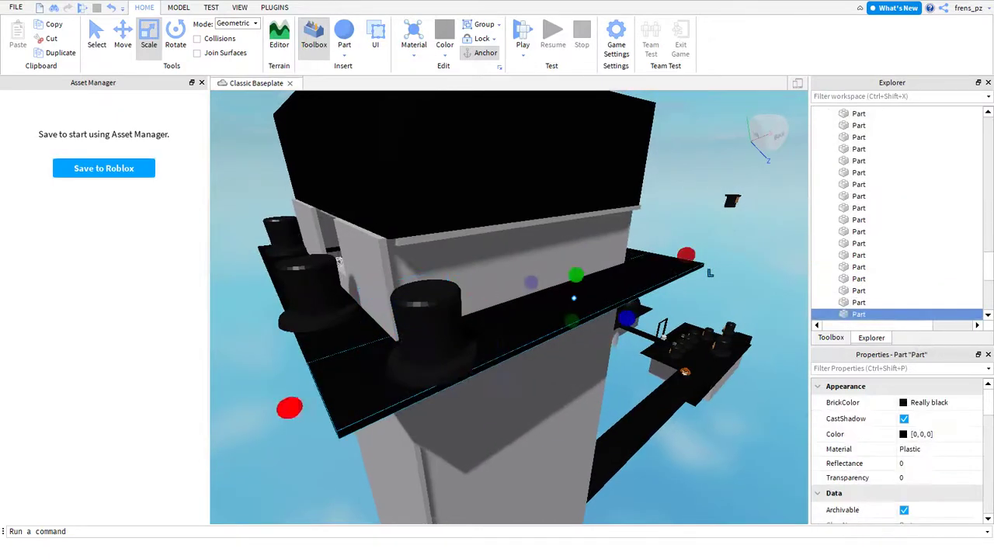
left_click_drag(613, 259, 671, 180)
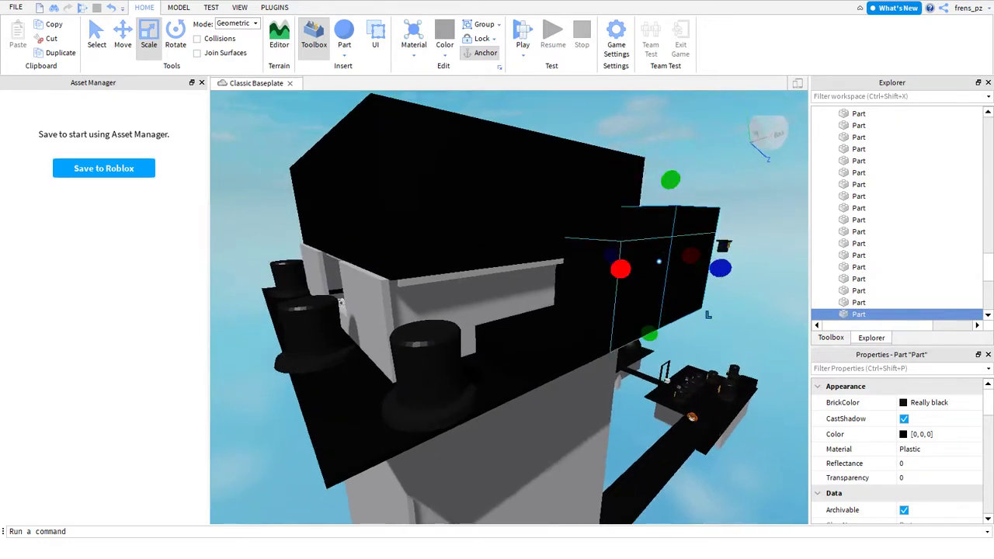
left_click_drag(621, 269, 647, 264)
Insert a cylinder on the black roof, rotate it upright, and scale it into a large flat grey disc.
right_click_drag(674, 233, 674, 234)
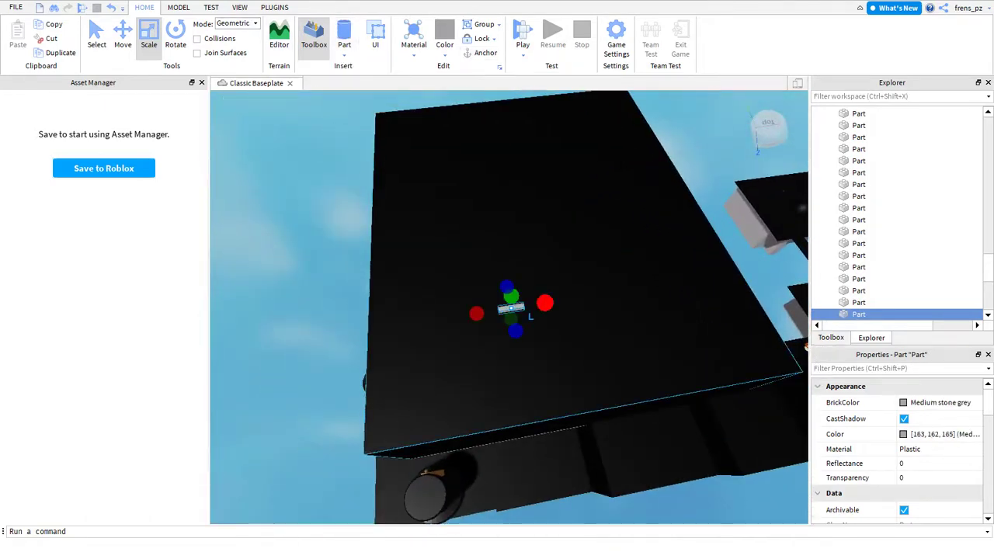
right_click_drag(674, 234, 674, 234)
key("ctrl+4")
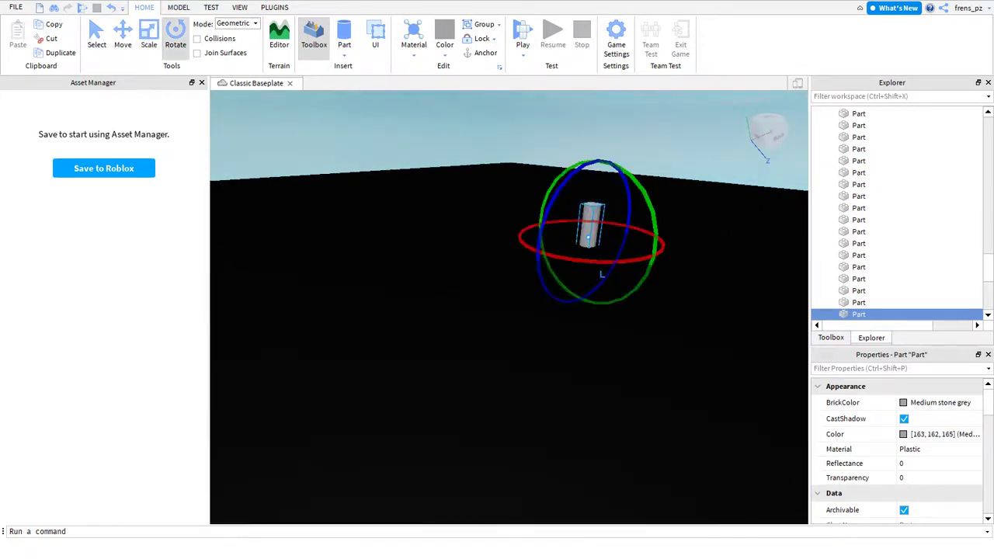
key("ctrl+1")
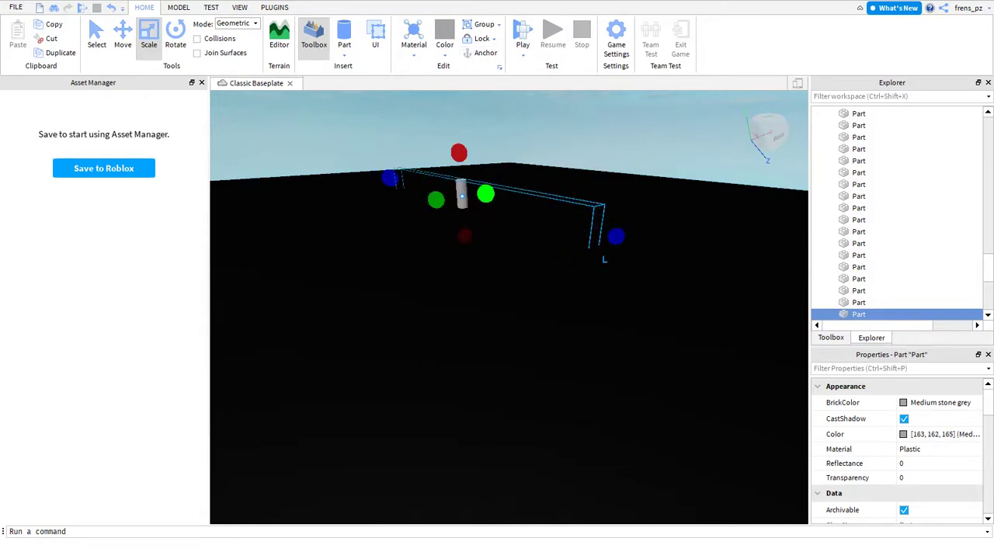
key("f")
left_click_drag(448, 222, 408, 204)
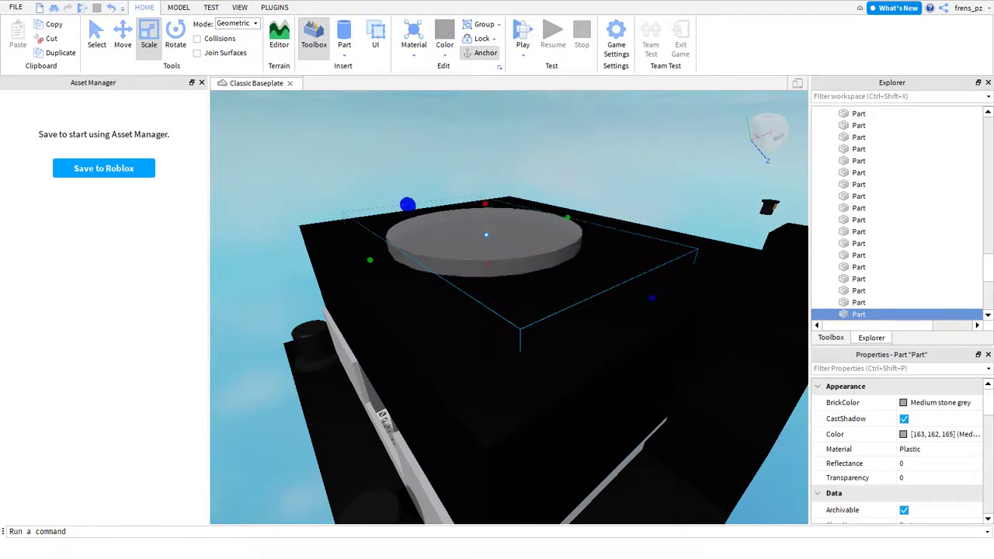
left_click_drag(566, 215, 608, 213)
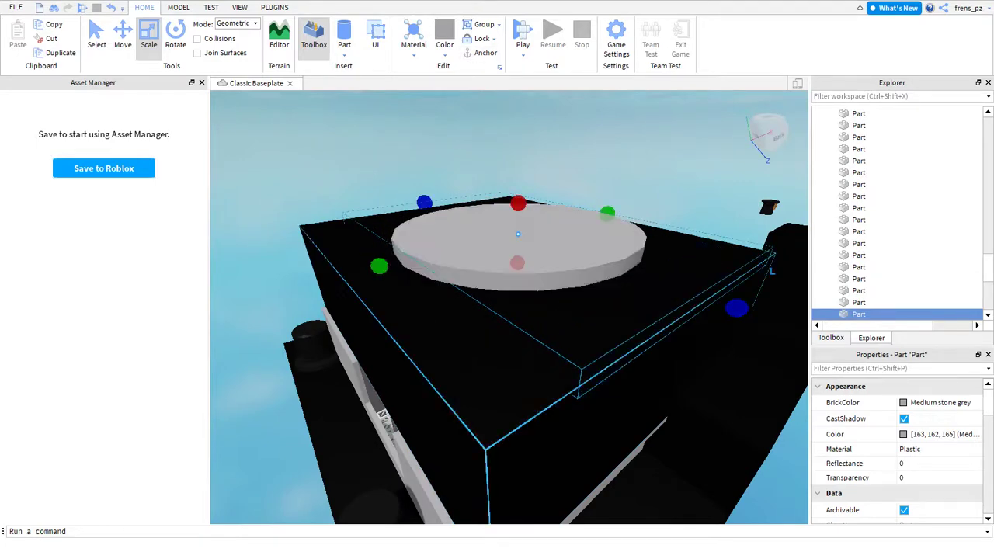
Examine the roof disc, the black steps, the tower's base and the distant upside-down hat from different angles.
key("w")
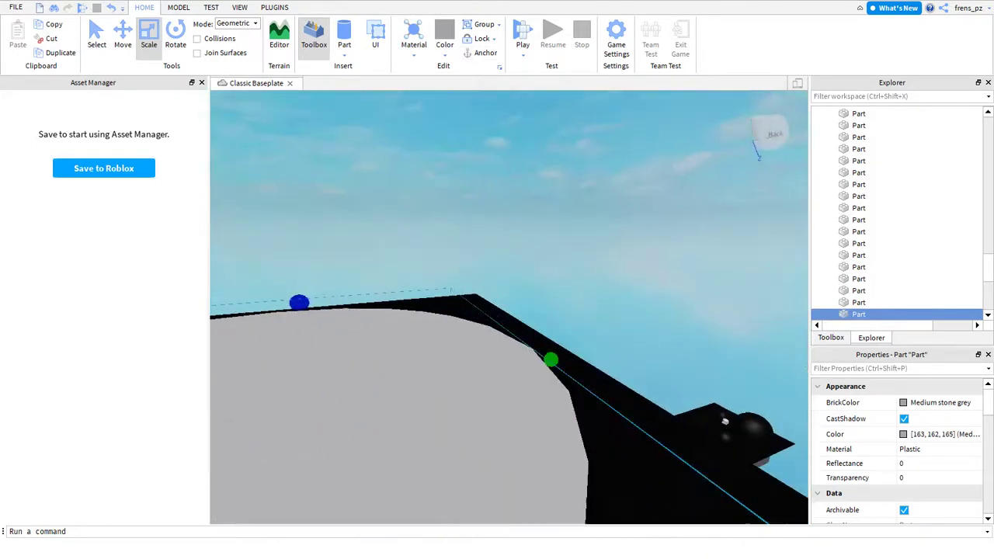
key("s")
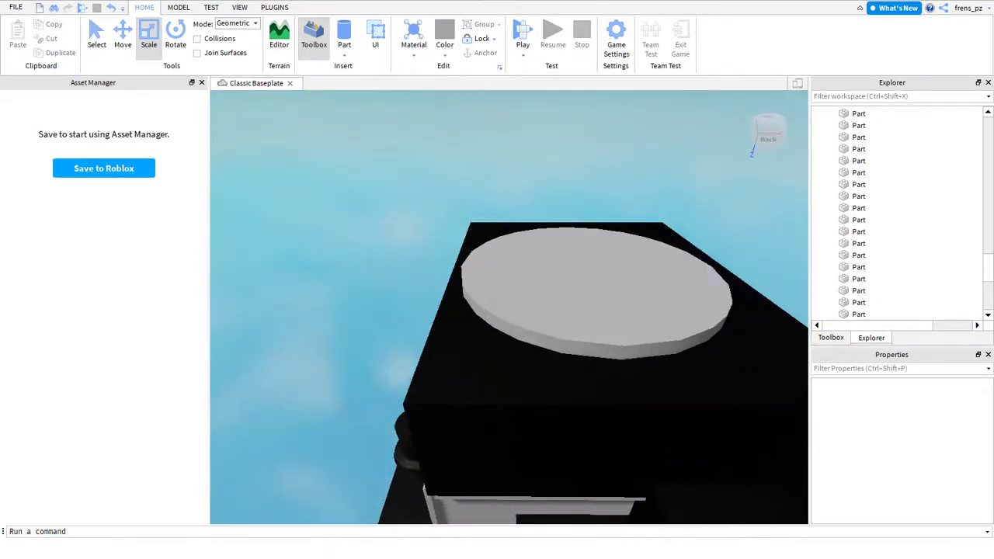
key("q")
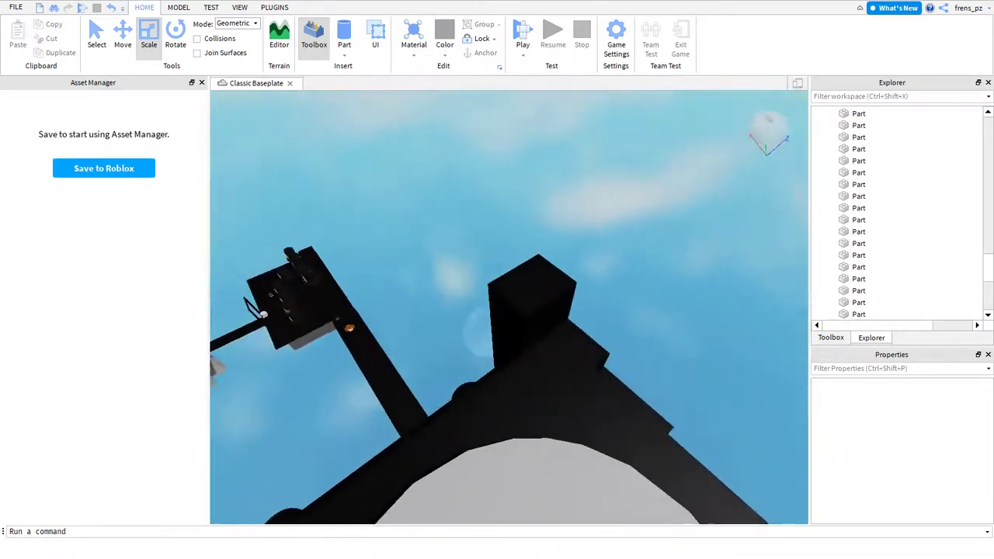
key("w")
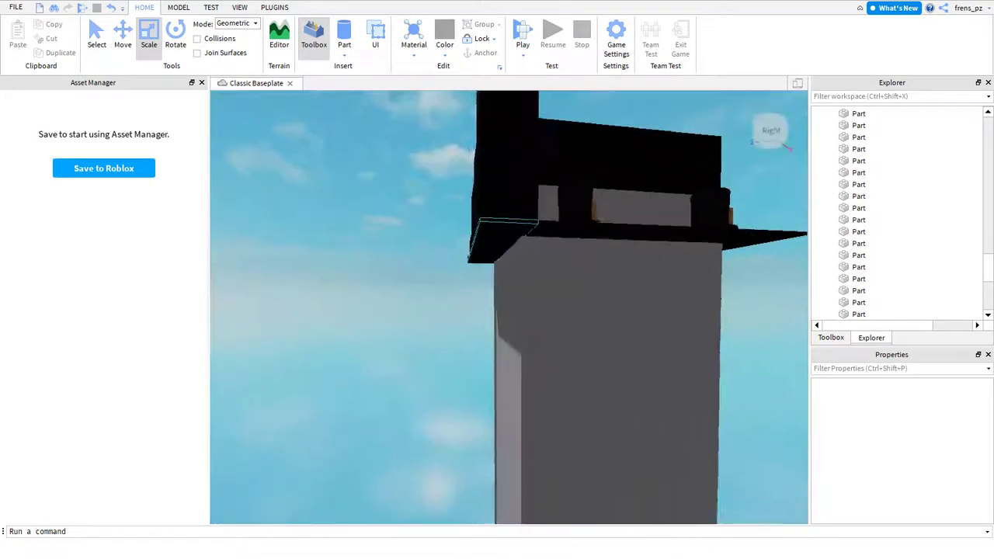
key("s")
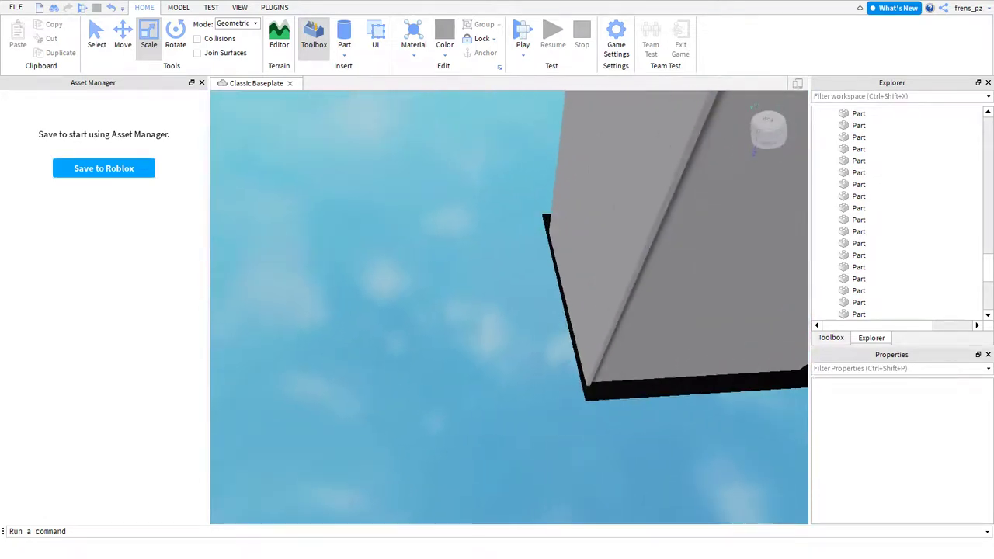
key("w")
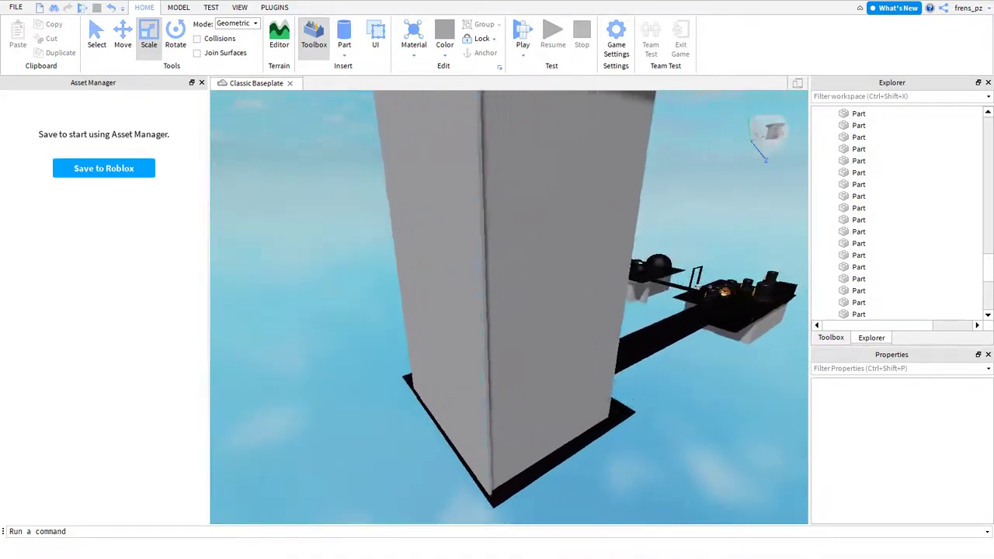
key("f")
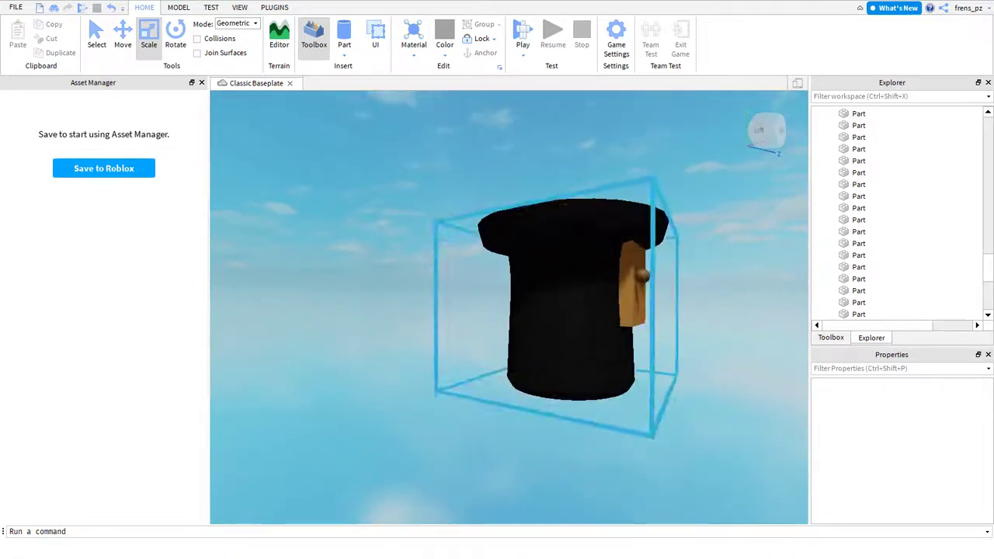
right_click_drag(508, 307, 753, 492)
Examine the black step blocks beside the tower roof and the grey roof disc from several angles.
left_click(592, 337)
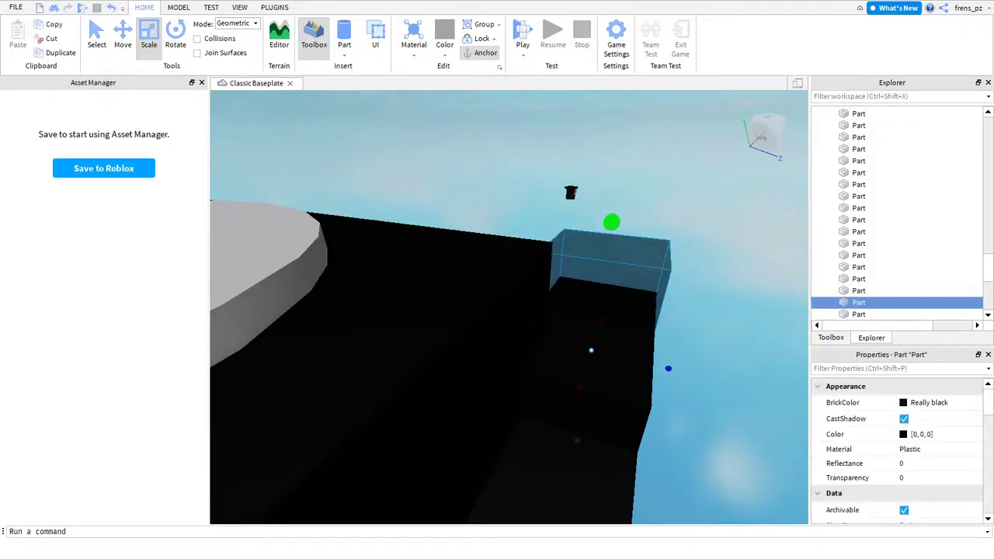
key("d")
scroll(779, 458, "down", 5)
right_click_drag(779, 458, 722, 430)
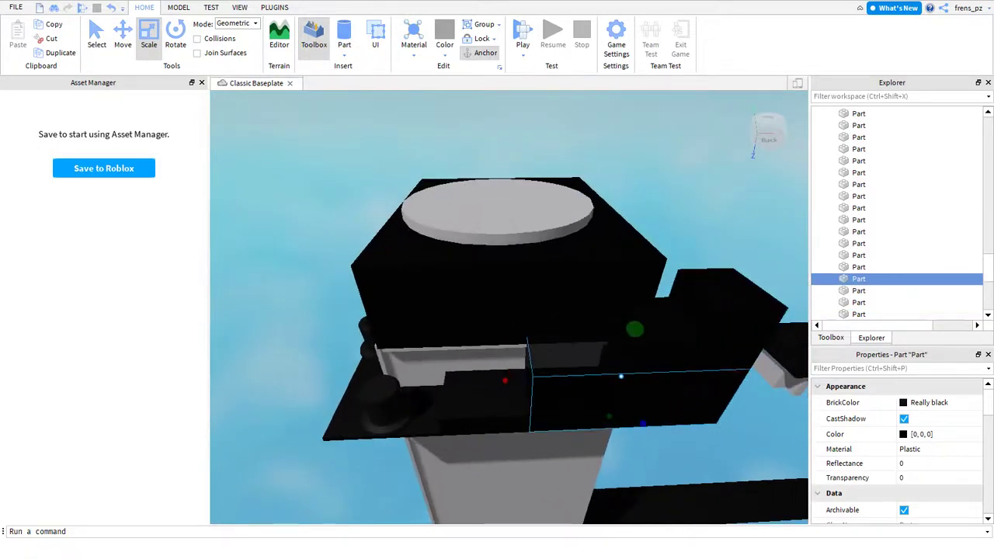
right_click_drag(722, 430, 621, 420)
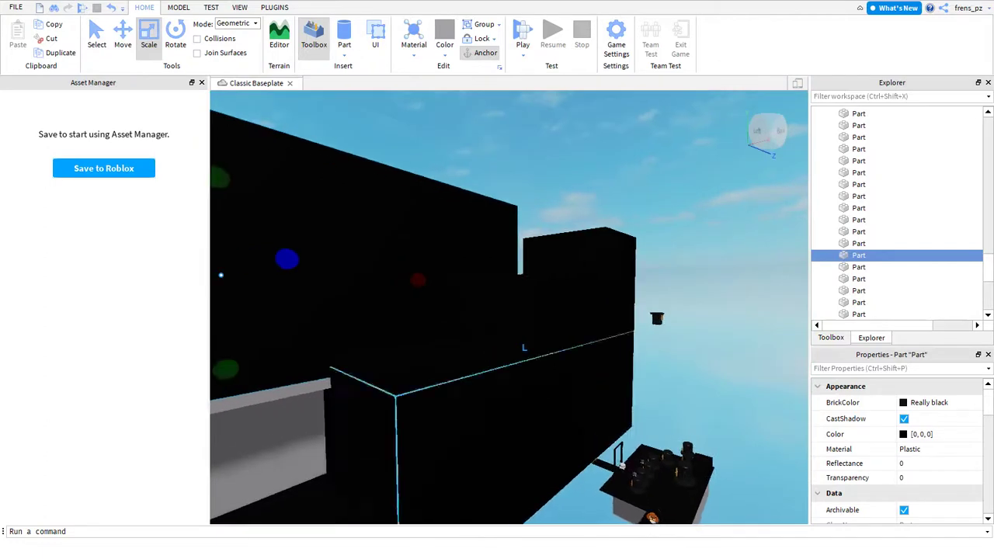
left_click(622, 419)
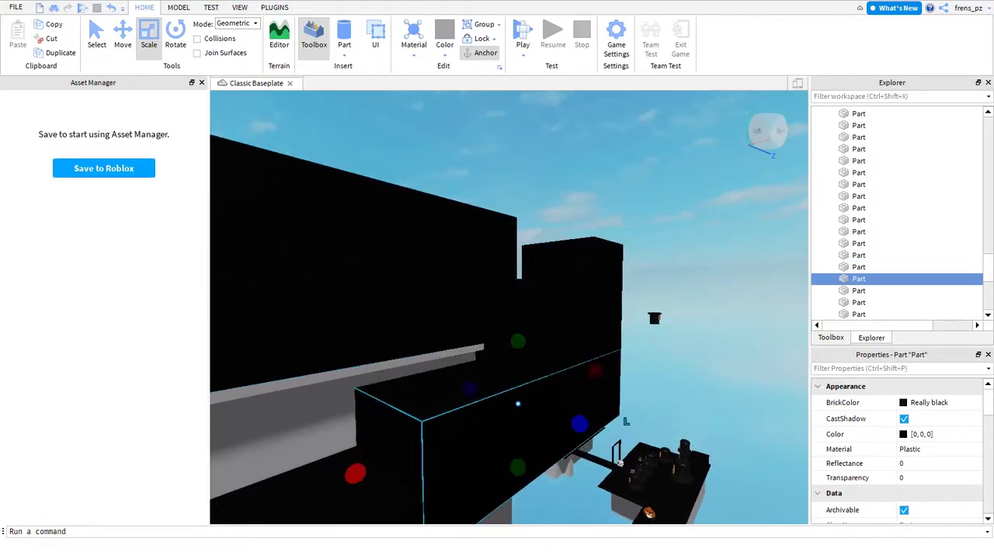
left_click(536, 435)
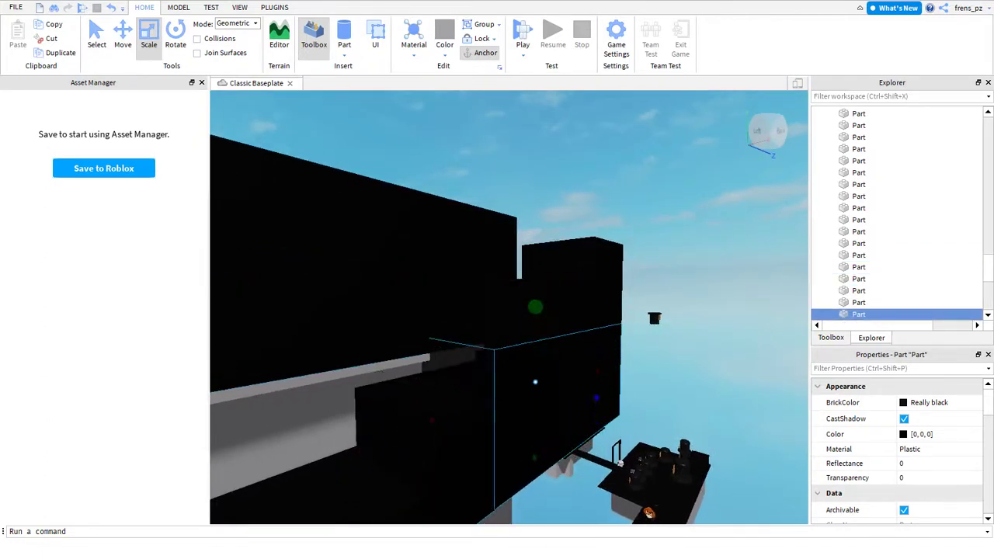
left_click(626, 422)
mouse_move(626, 421)
right_mouse_down()
mouse_move(626, 350)
mouse_move(626, 416)
mouse_move(626, 404)
right_mouse_up()
key("w")
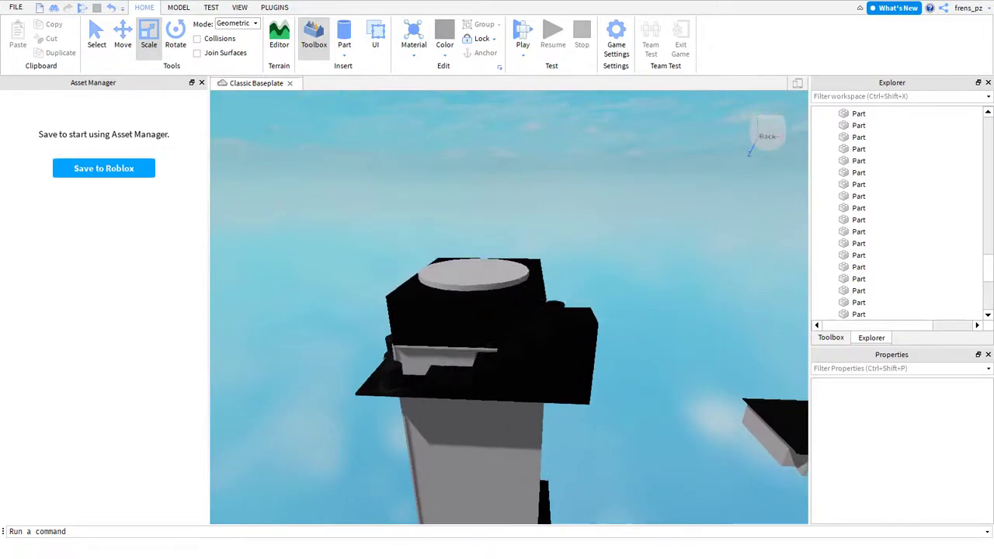
key("w")
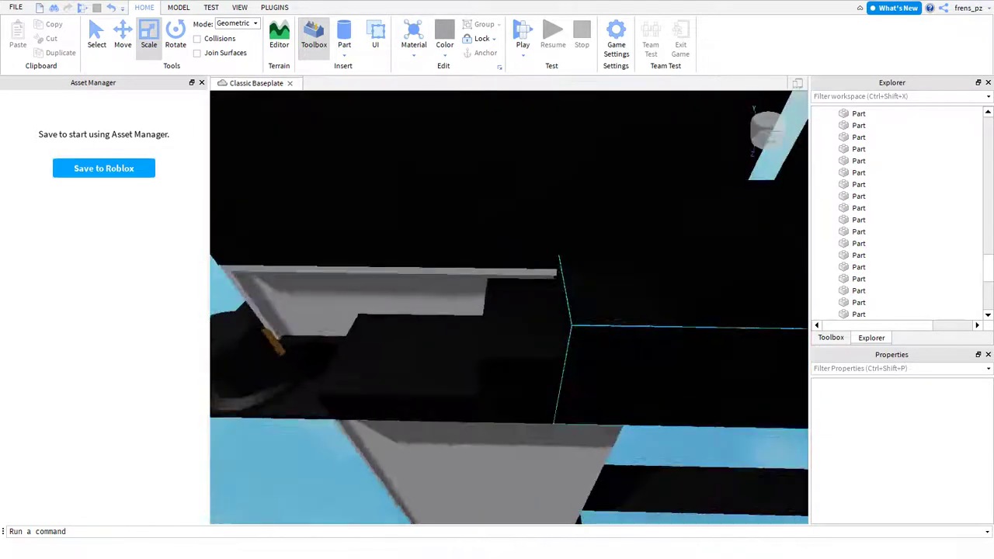
key("e")
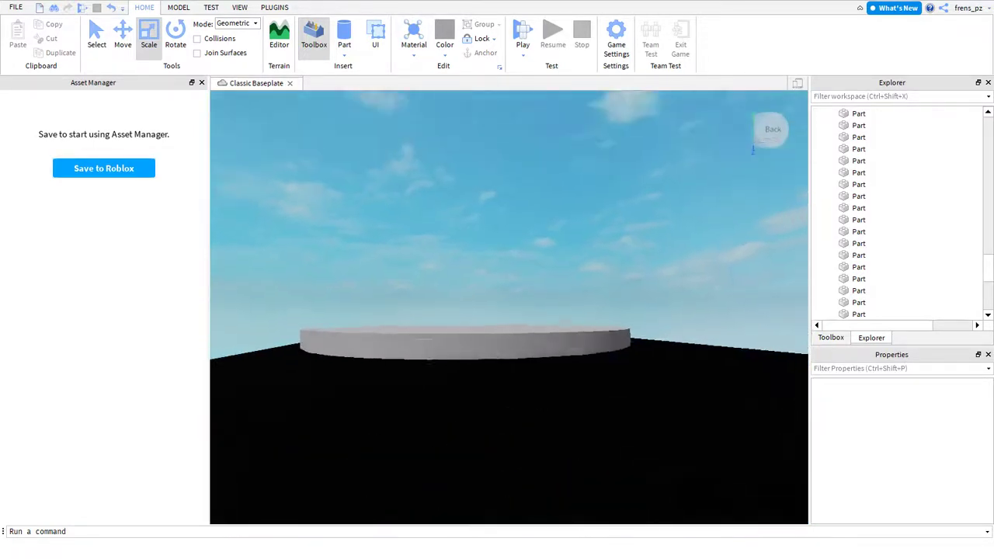
key("e")
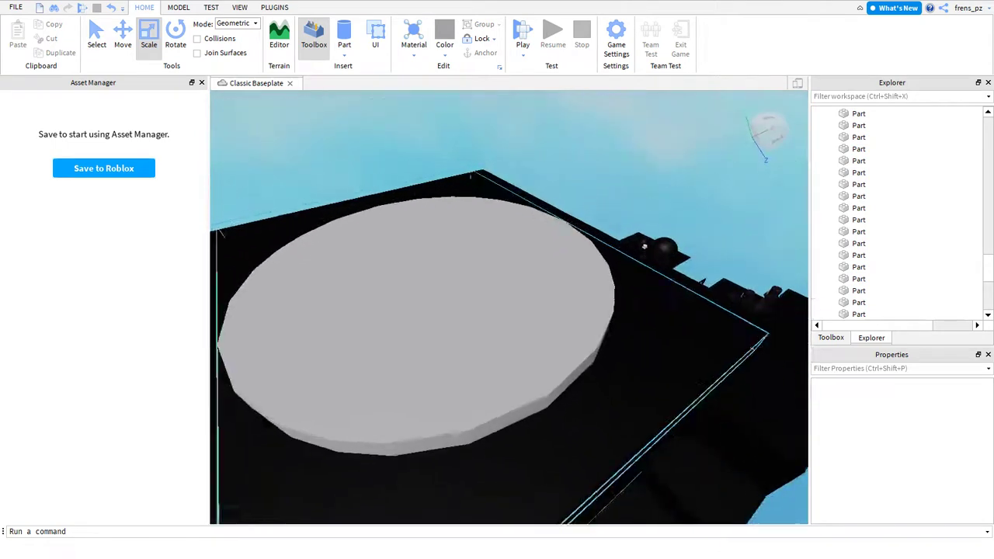
left_click(830, 337)
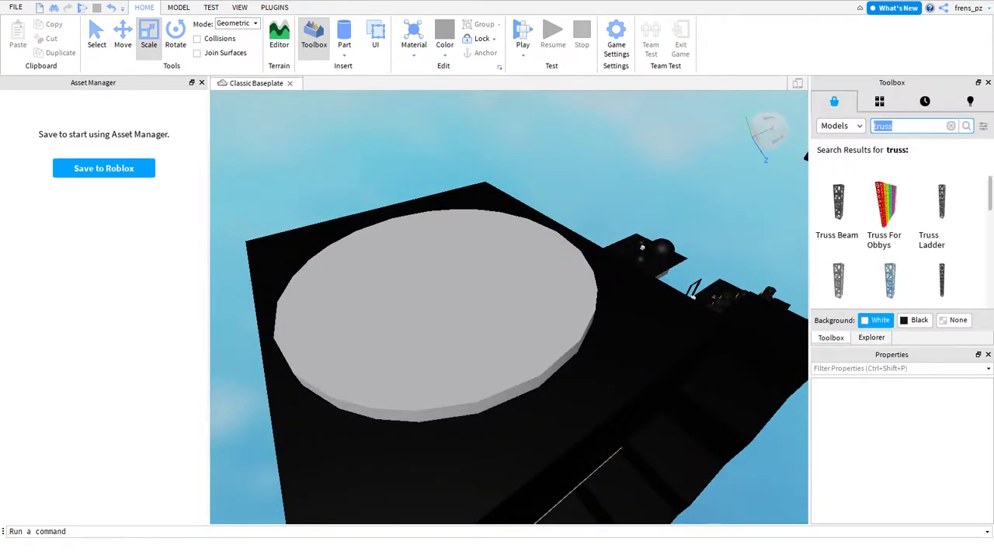
scroll(508, 307, "down", 10)
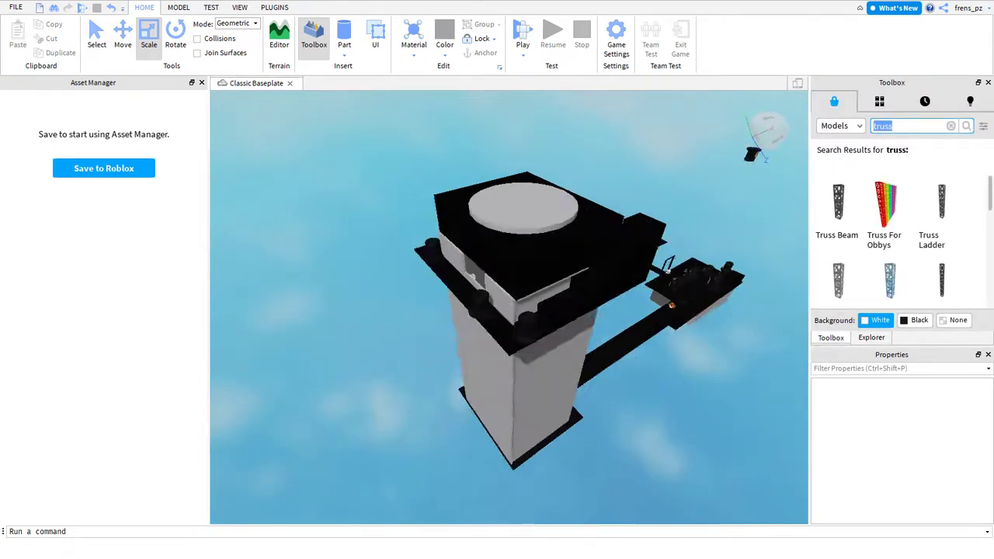
key("ctrl+a")
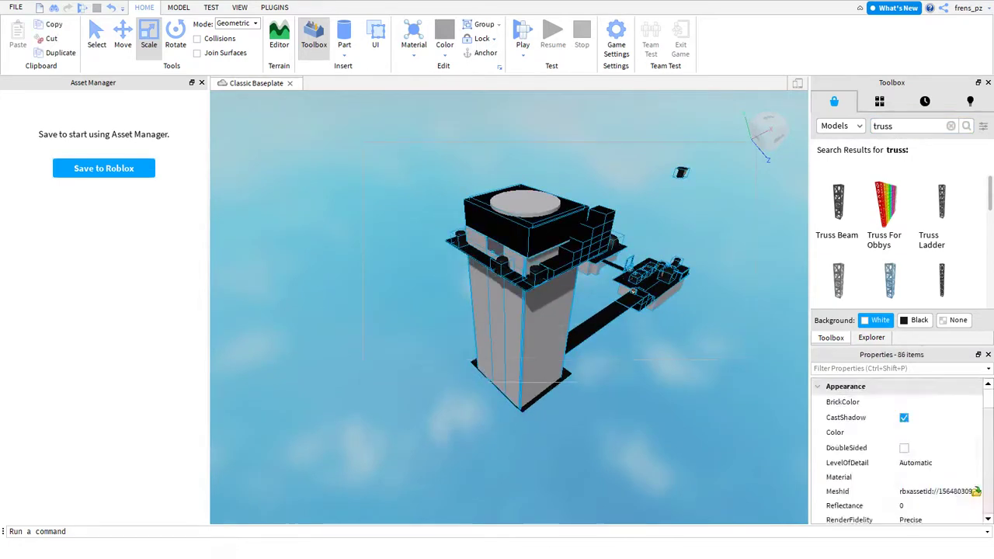
left_click(709, 302)
right_click_drag(709, 301, 699, 233)
left_click(636, 336)
left_click(633, 334)
Reposition the Super Mario Odyssey male character model inside the tower beneath the roof disc.
scroll(481, 389, "up", 10)
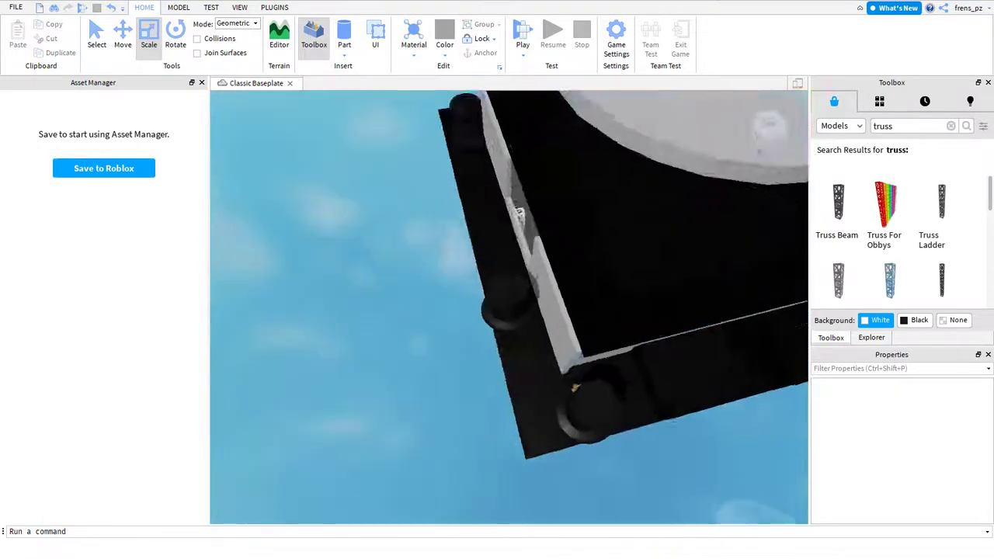
right_click_drag(509, 307, 509, 307)
left_click(559, 312)
left_click_drag(549, 313, 608, 389)
right_click_drag(588, 368, 518, 307)
right_click_drag(622, 336, 621, 335)
scroll(621, 335, "down", 2)
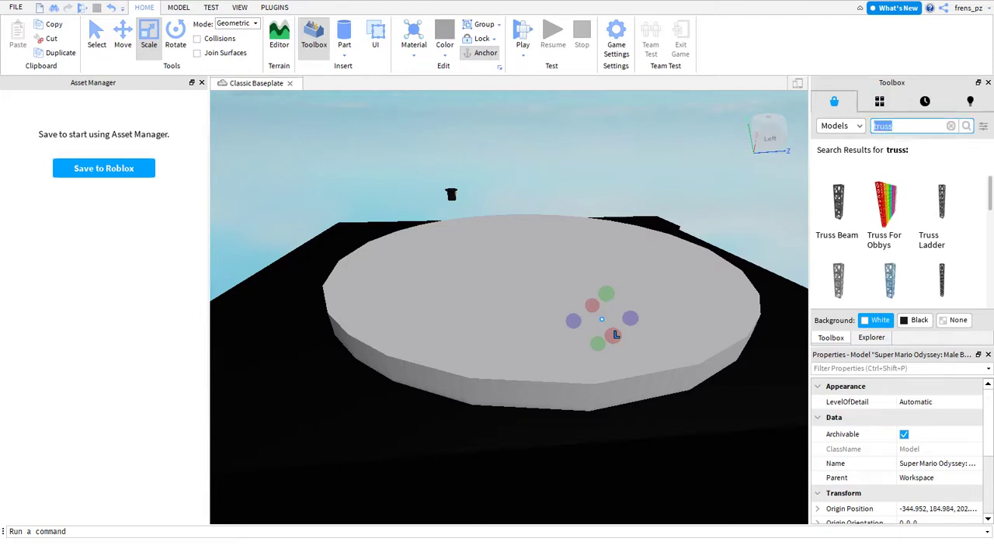
Search the model library for "green hat" and insert the bright green top hat with the black band onto the roof disc.
type("t")
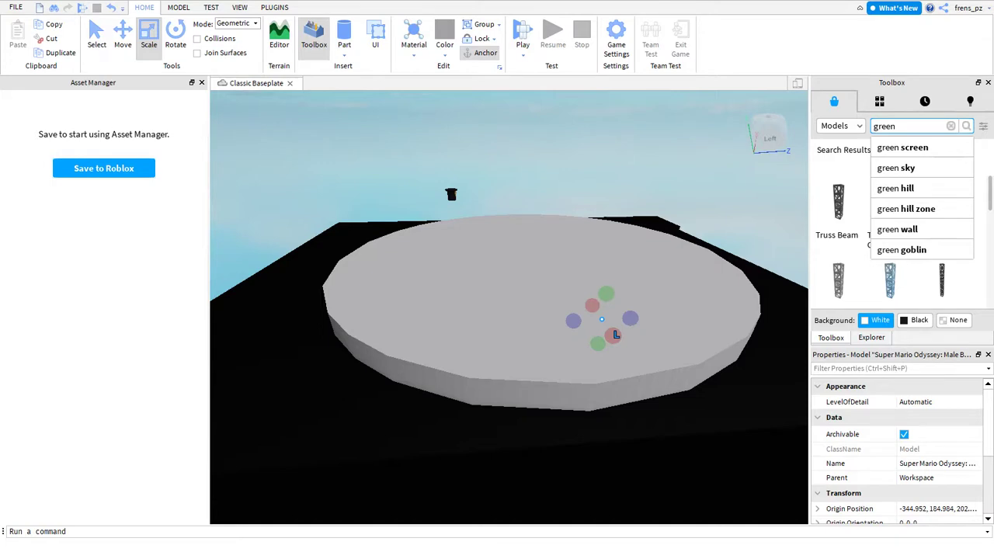
key("Return")
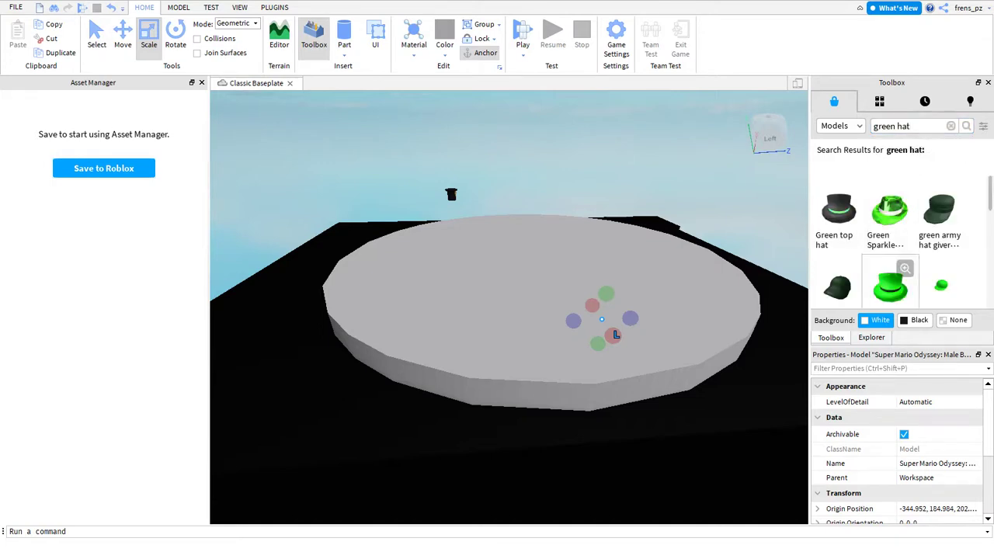
left_click(890, 285)
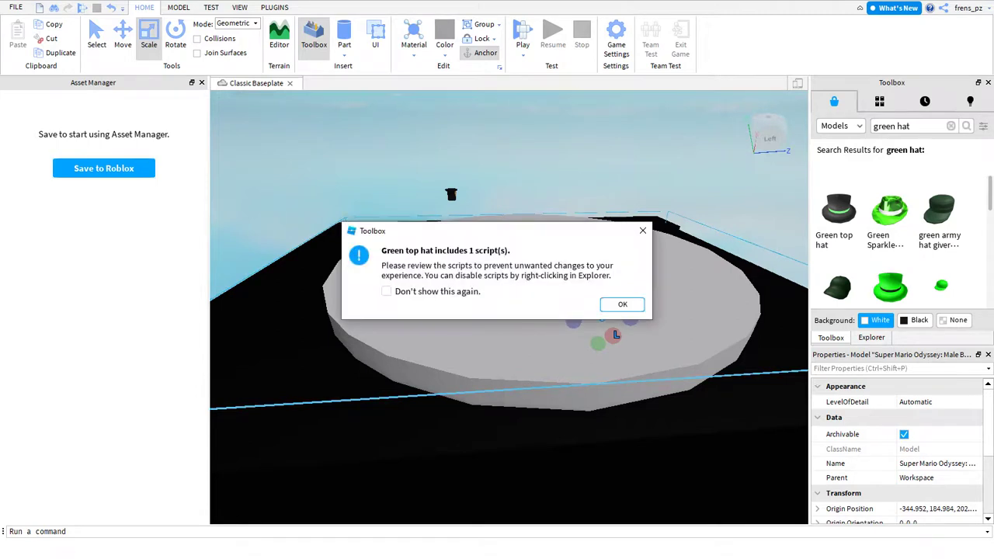
left_click(622, 303)
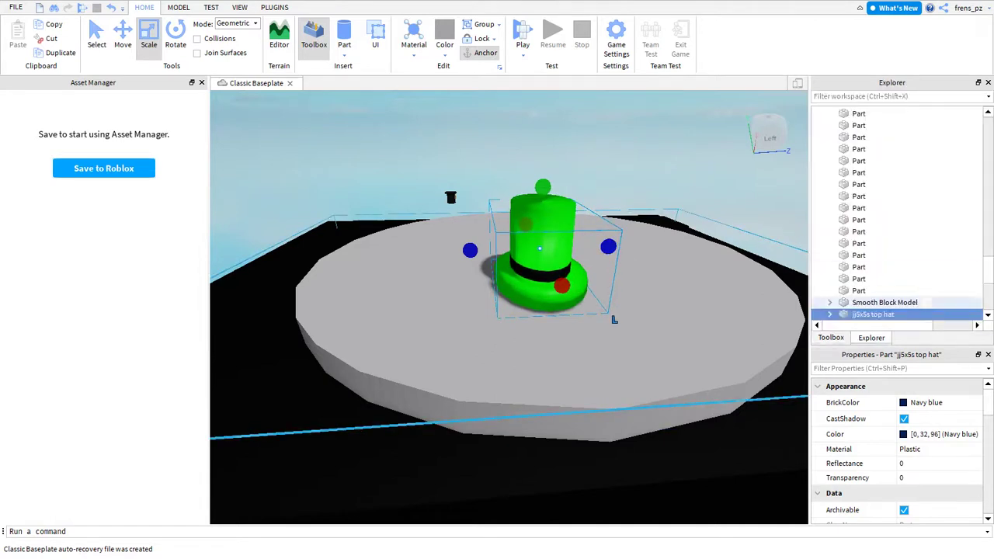
Delete the script contained in the green top hat.
double_click(869, 314)
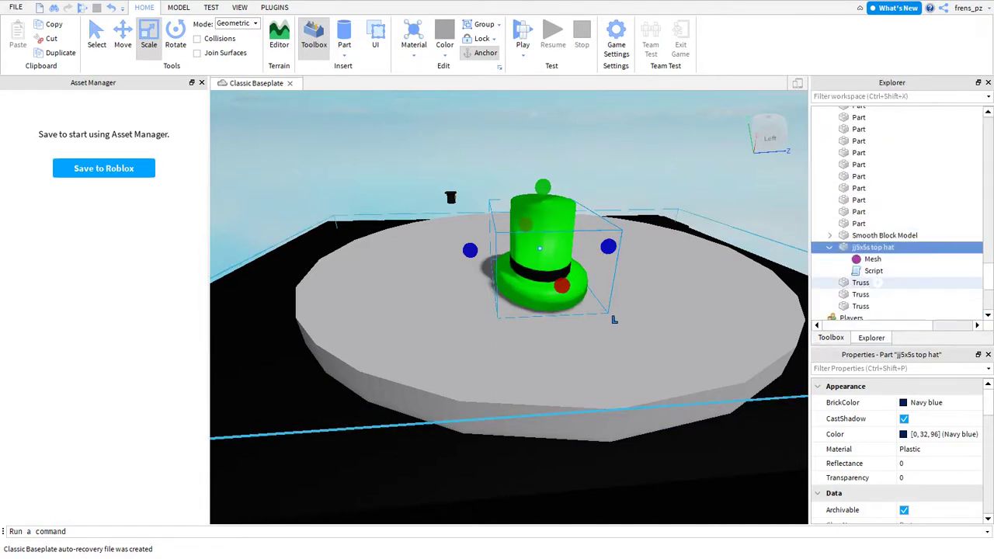
left_click(873, 270)
left_click_drag(874, 270, 859, 188)
right_click(859, 188)
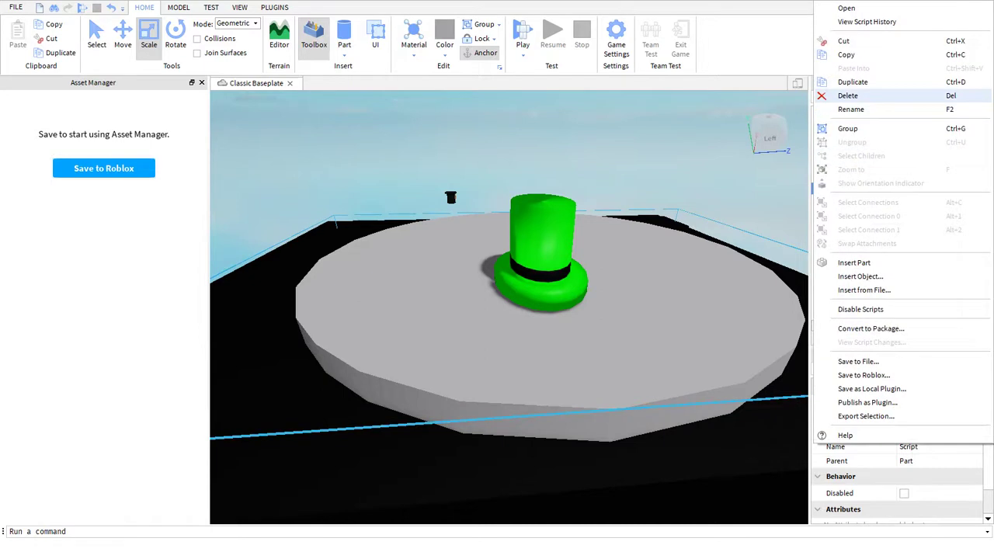
left_click(847, 96)
Move the green top hat near the edge of the roof disc and raise it above the surface.
left_click_drag(540, 248, 489, 252)
left_click_drag(560, 330, 705, 321)
right_click_drag(705, 322, 610, 276)
scroll(726, 341, "down", 5)
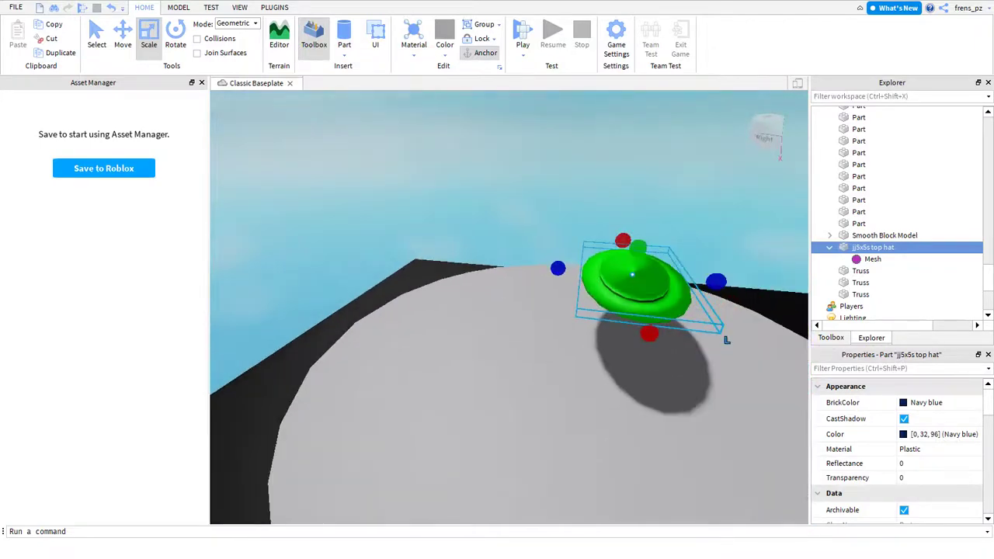
scroll(726, 340, "up", 3)
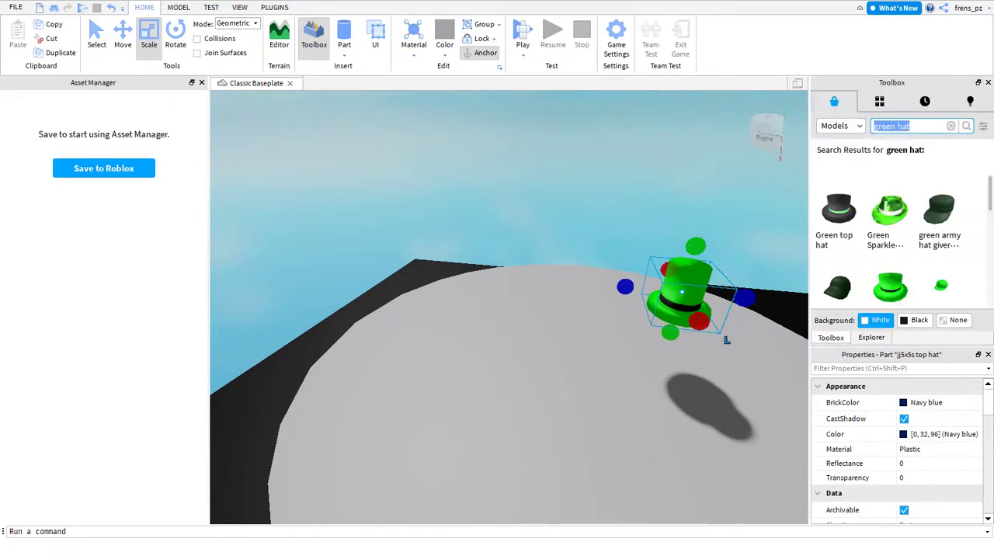
Search the model library for "bunny" and insert the Bunny Toy on the disc near the green hat.
type("bunny")
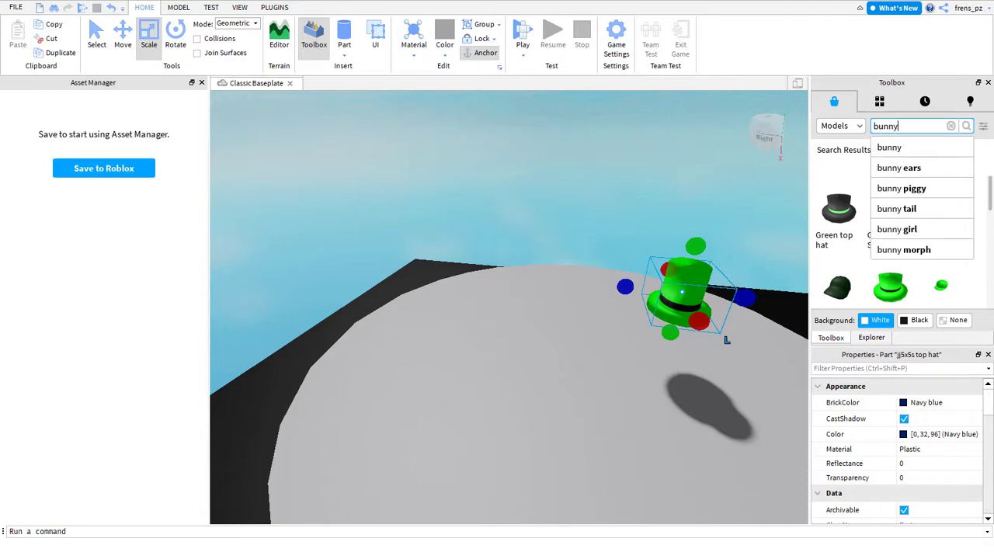
key("Return")
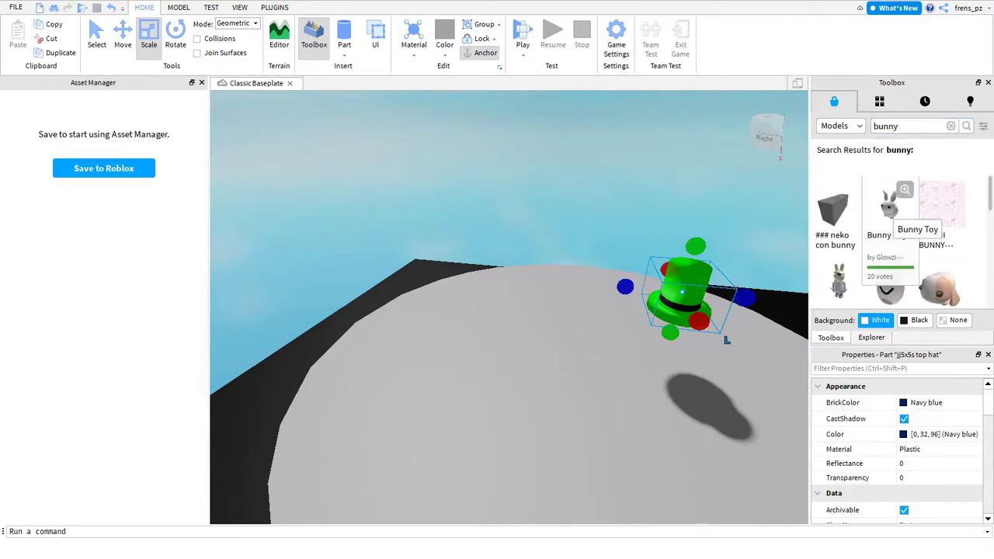
left_click(889, 208)
scroll(547, 458, "down", 10)
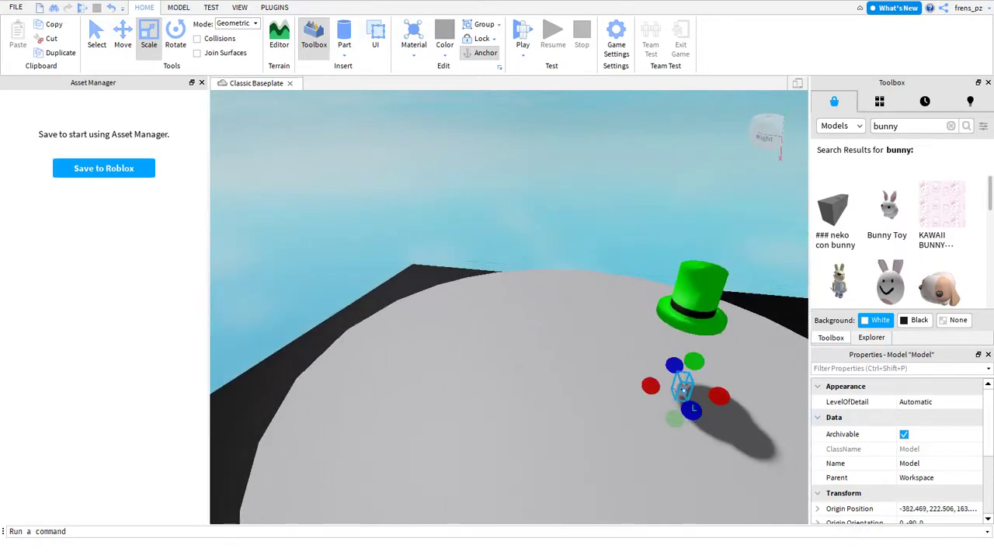
Rotate the bunny 90° about the vertical axis and scale it up to a size that matches the green hat.
key("ctrl+4")
left_click_drag(773, 447, 730, 419)
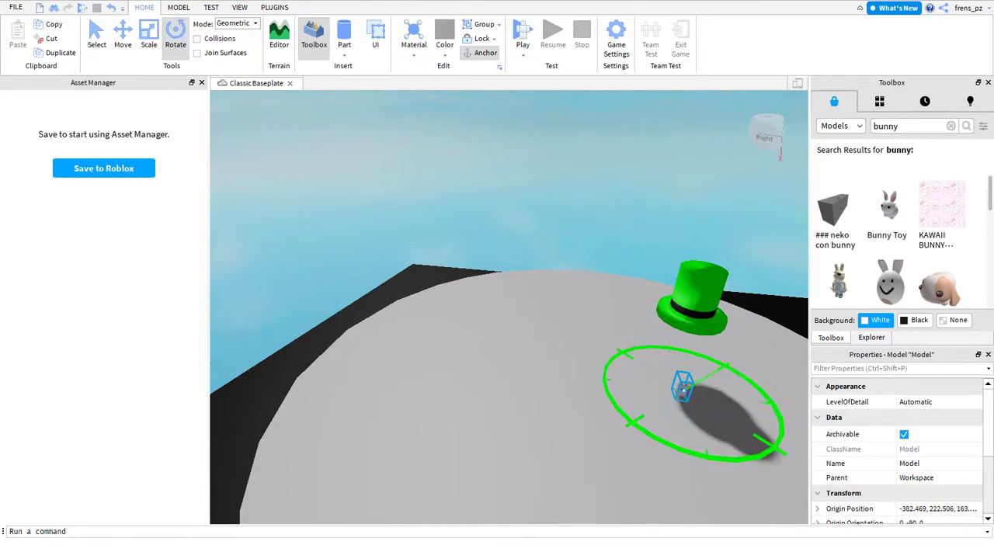
left_click_drag(703, 455, 705, 413)
key("ctrl+3")
left_click_drag(694, 362, 737, 233)
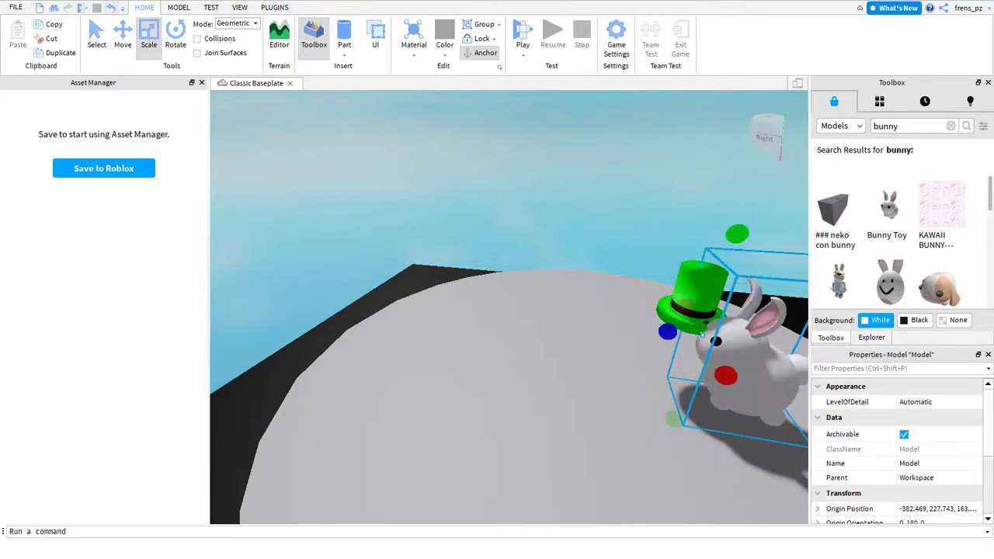
Move the bunny beneath the green top hat so that the hat sits on its head.
key("ctrl+2")
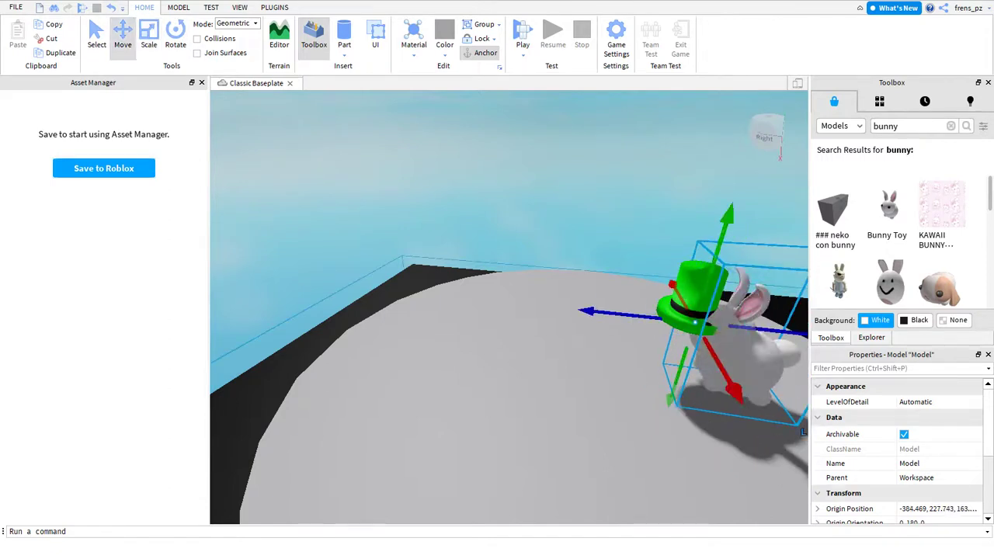
right_click_drag(598, 410, 598, 409)
scroll(598, 409, "up", 6)
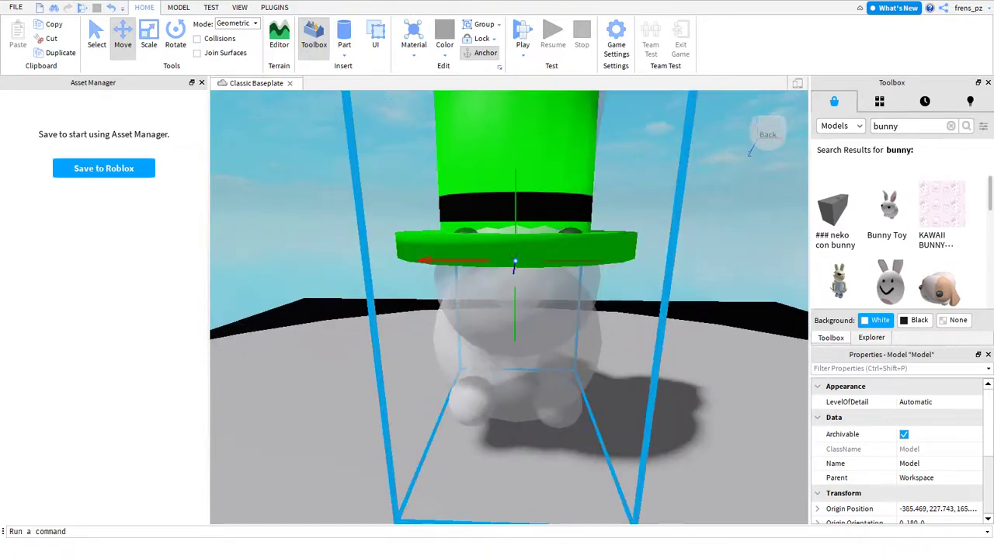
scroll(598, 409, "down", 10)
left_click(598, 409)
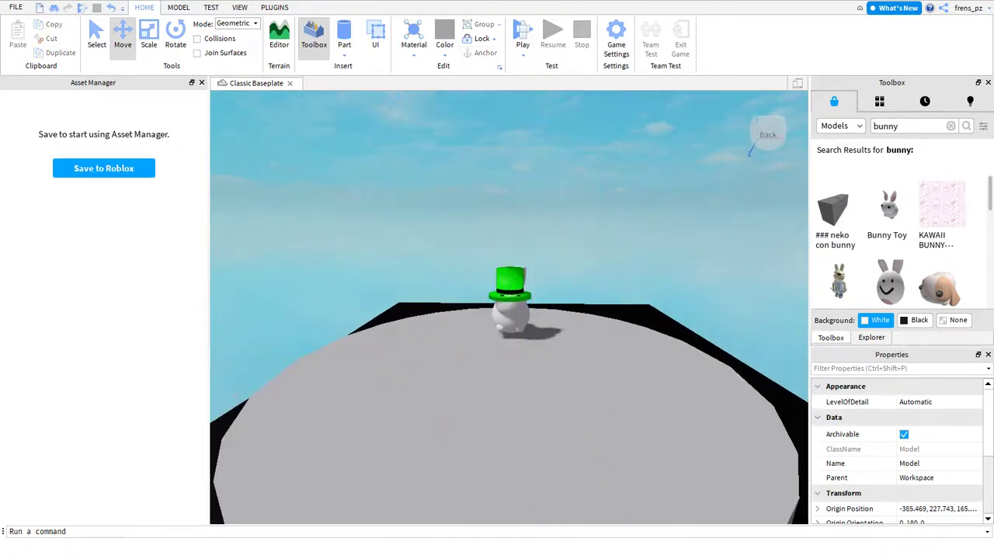
Search the model library for "sign" and insert the wooden Sign model beside the bunny.
right_click_drag(598, 410, 598, 409)
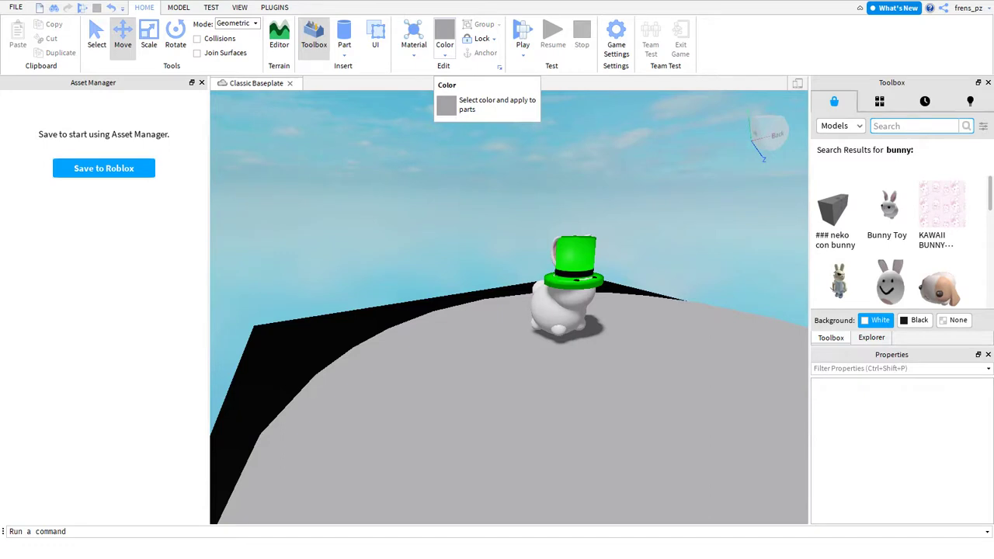
type("sign")
key("Return")
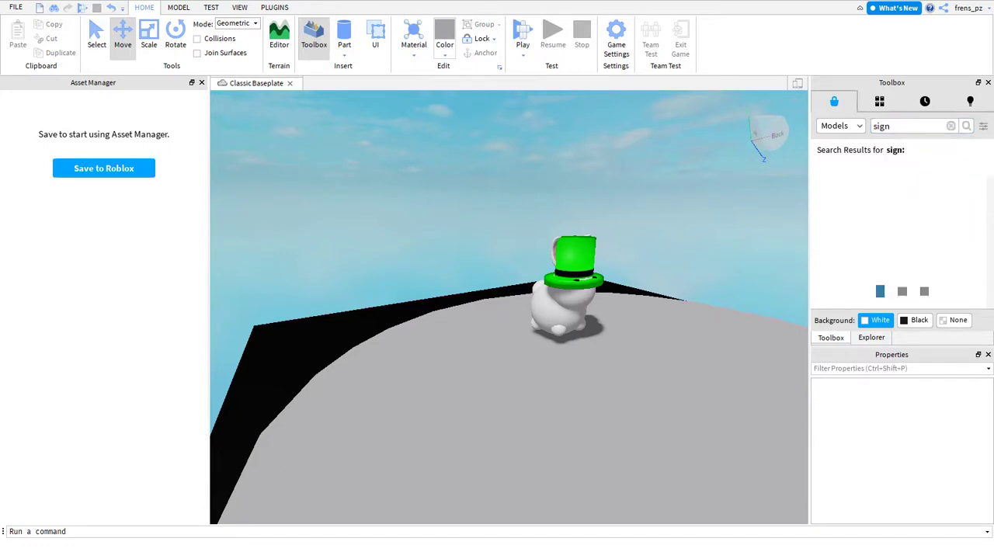
left_click(842, 198)
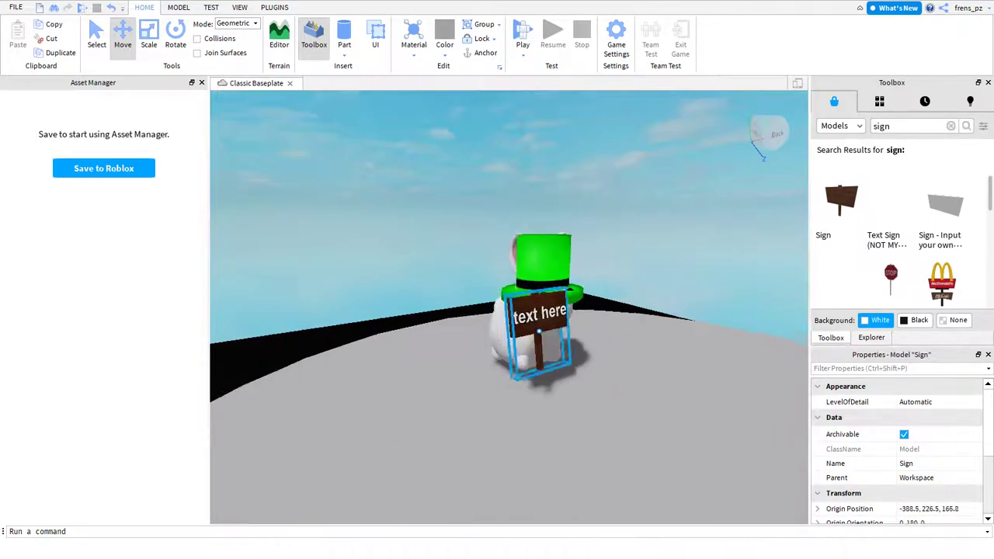
Place the wooden sign above the bunny's green hat and scale it up.
left_click_drag(540, 330, 544, 222)
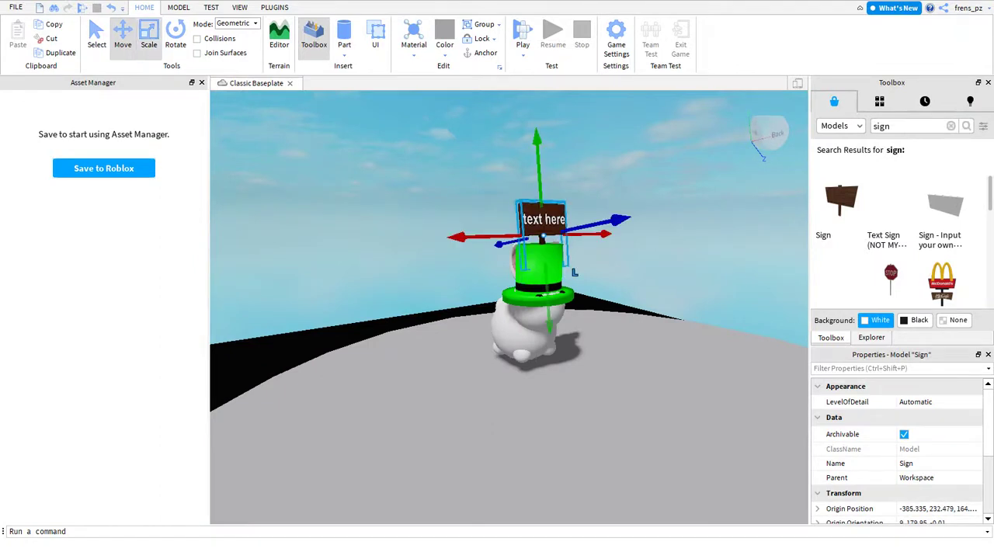
key("ctrl+3")
left_click_drag(575, 272, 591, 270)
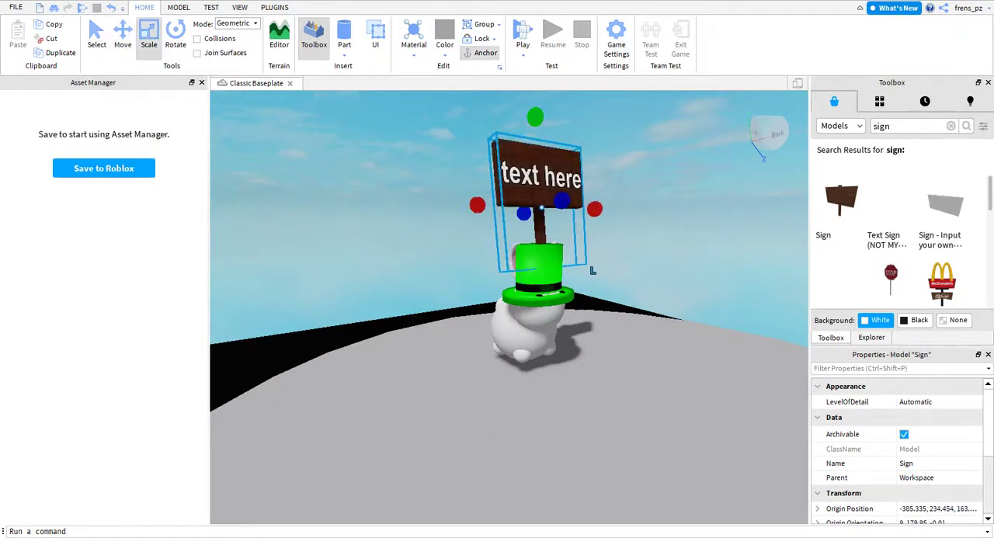
Change the text on the wooden sign above the bunny to "sorry imma not fight lol xd".
key("alt+x")
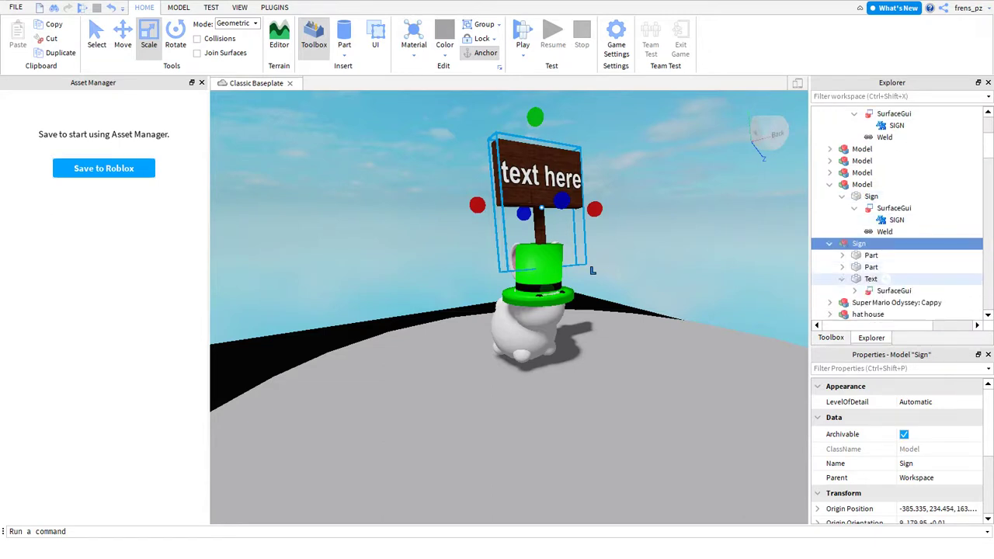
left_click(894, 290)
left_click(854, 291)
left_click(904, 302)
scroll(893, 450, "down", 3)
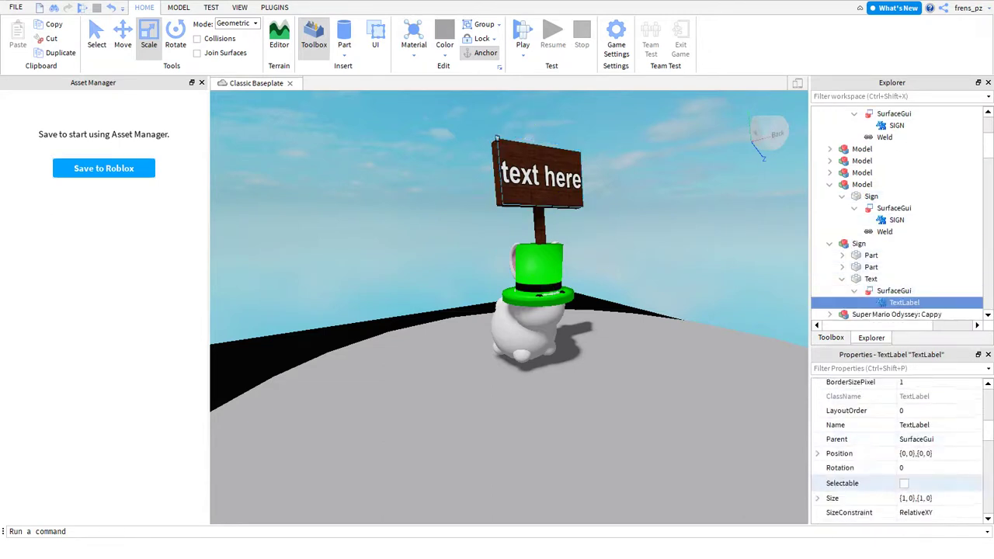
scroll(897, 450, "down", 5)
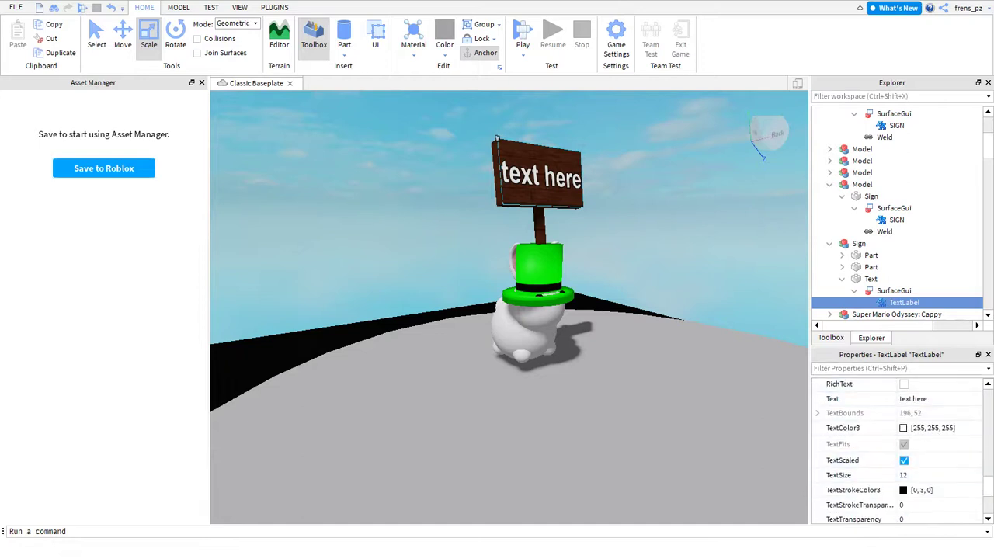
left_click(913, 398)
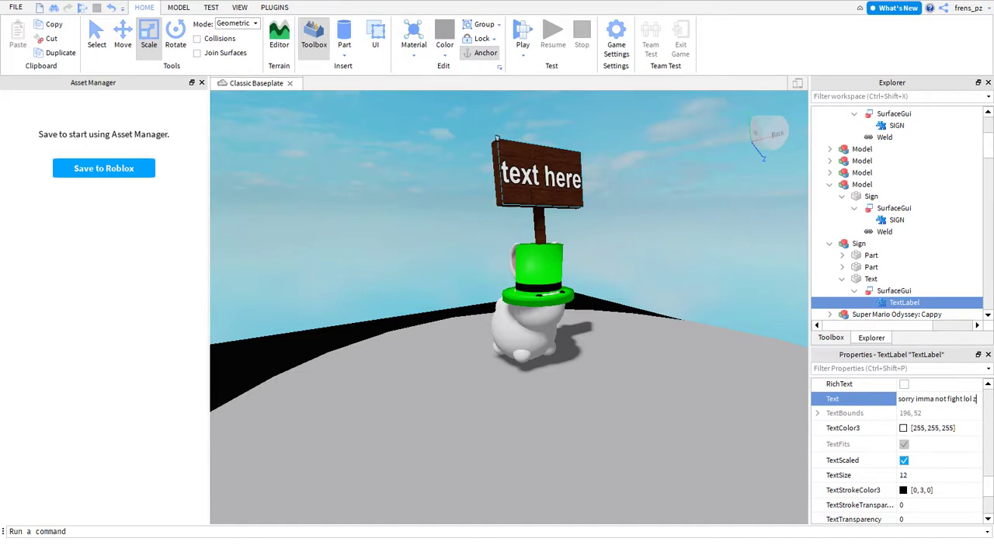
key("Return")
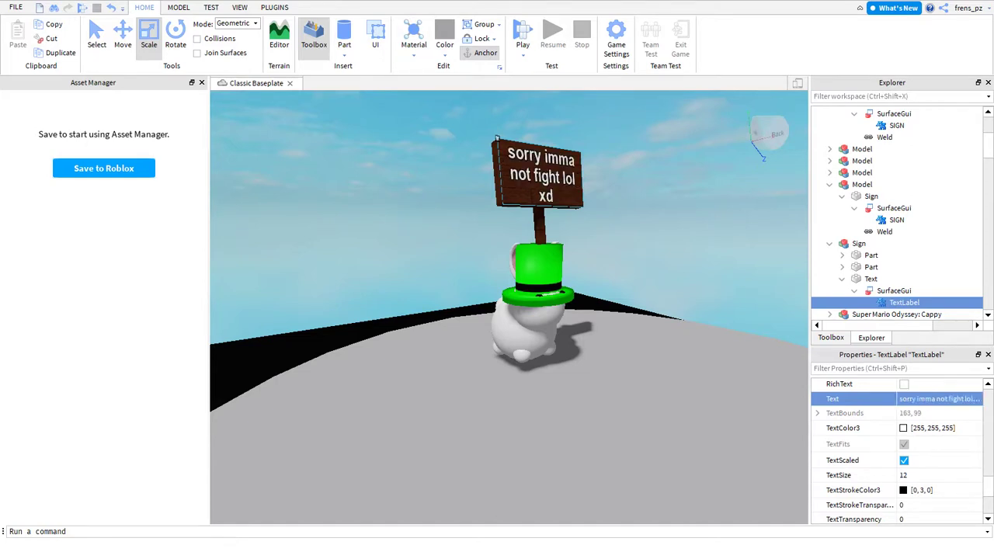
key("s")
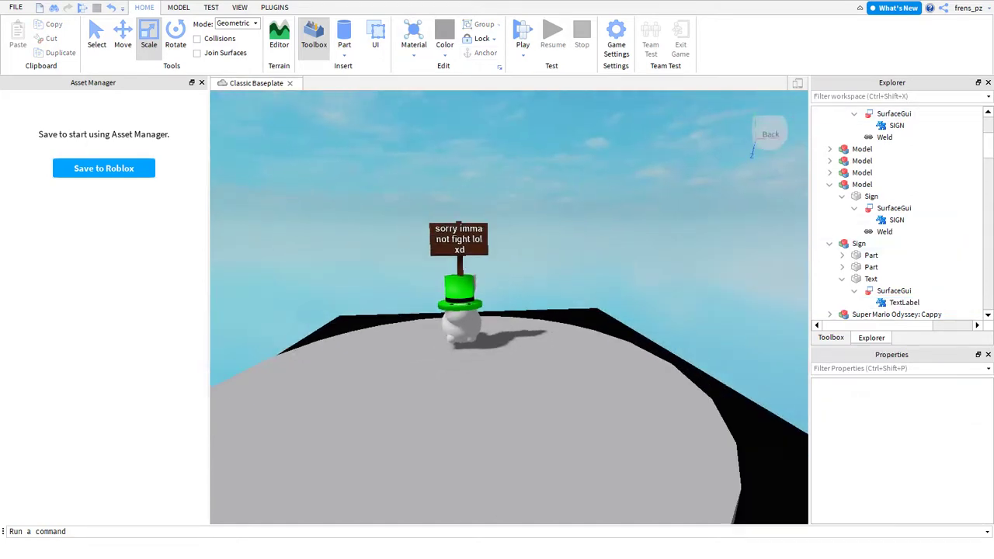
left_click(459, 239)
key("ctrl+d")
left_click_drag(459, 240, 461, 306)
right_click_drag(461, 306, 420, 337)
right_click(489, 344)
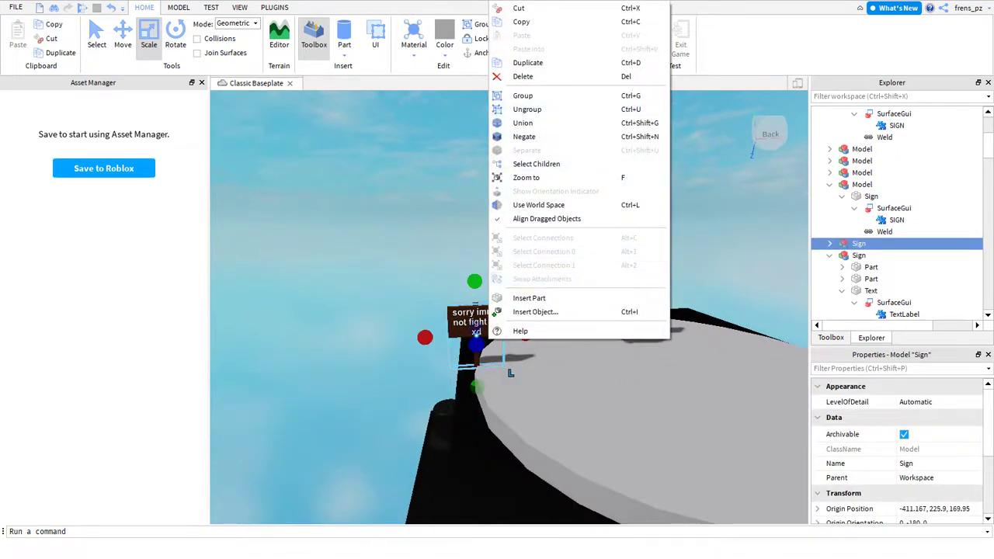
left_click(522, 76)
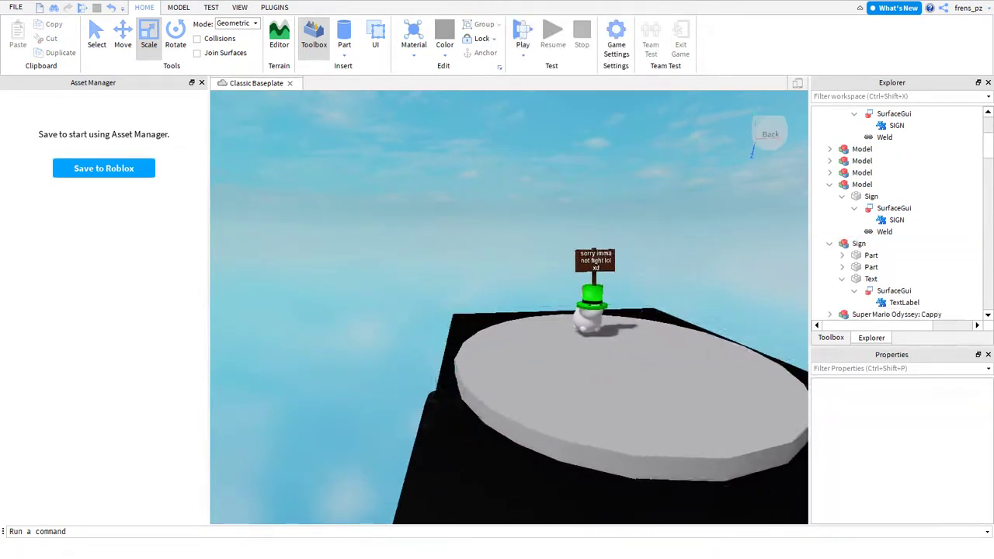
Stand a thin Really black post upright on the grey roof disc, a short distance from the bunny.
key("d")
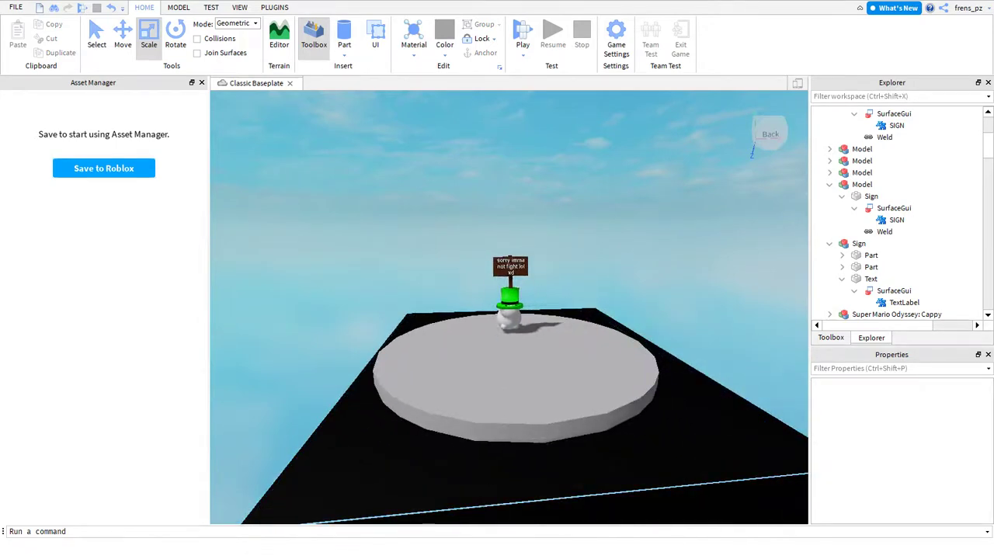
left_click(706, 432)
scroll(706, 431, "up", 3)
right_click_drag(706, 432, 705, 458)
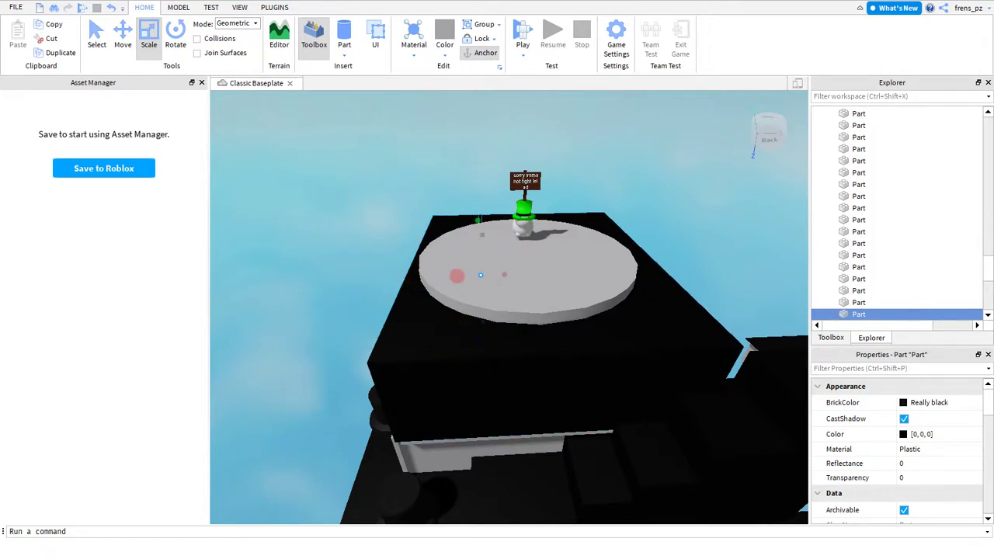
right_click_drag(699, 435, 645, 440)
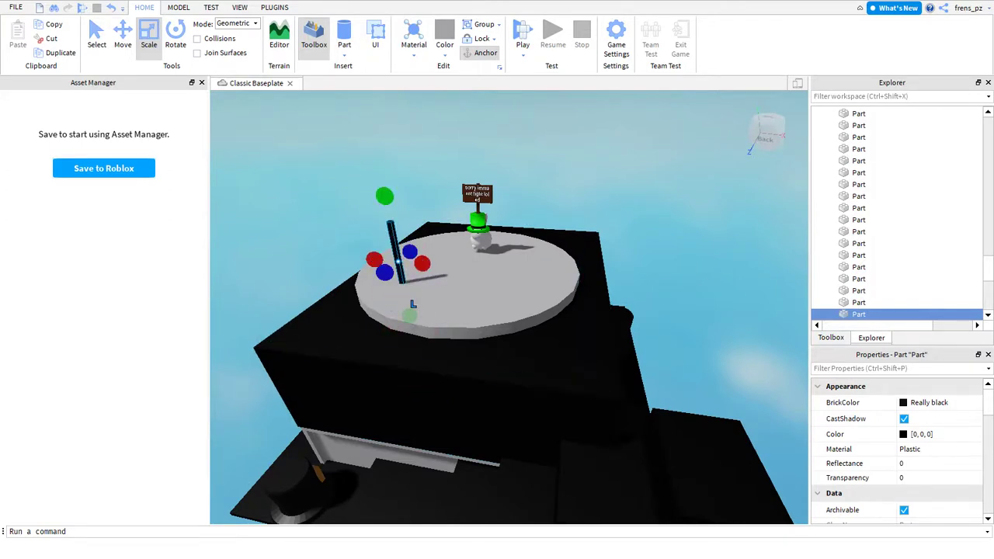
Run a long, thin black beam horizontally from the top of the post out past the tower's edge.
left_click_drag(410, 313, 307, 196)
right_click_drag(308, 196, 342, 264)
key("w")
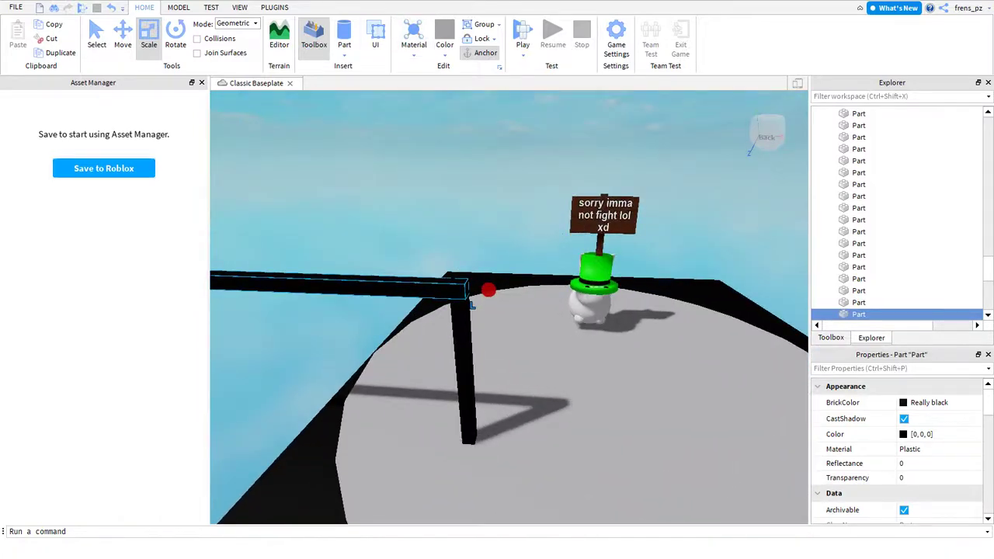
Insert a ball part and place it on the corner where the black post meets the beam.
key("alt+m")
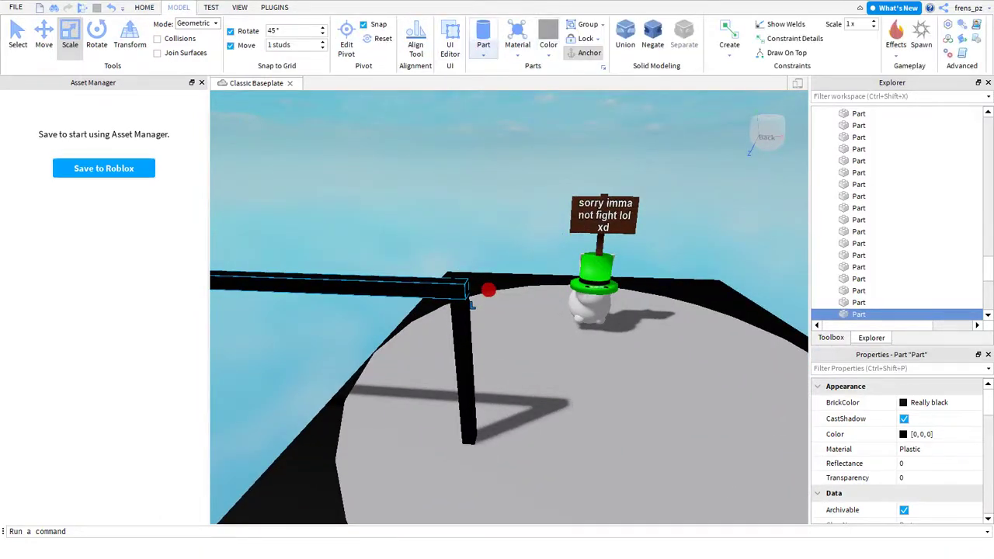
left_click(483, 54)
left_click(505, 82)
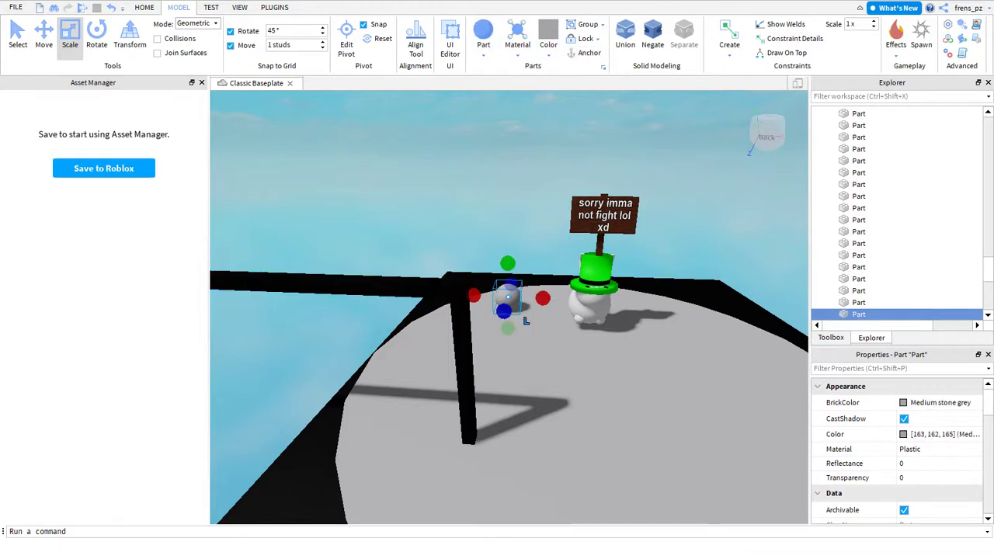
left_click_drag(506, 298, 454, 244)
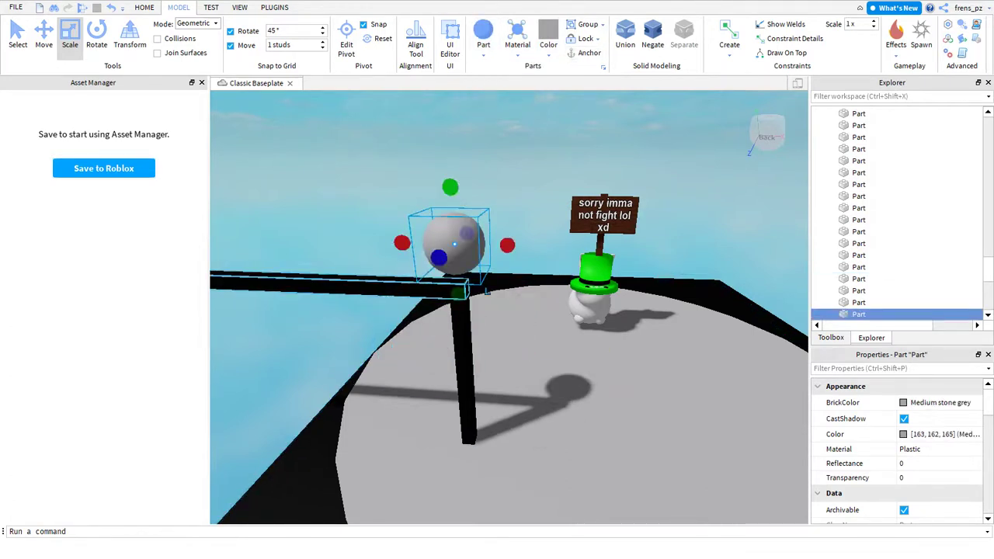
Adjust the ball's fit and position so that it is centred on the joint of the post and beam.
left_click_drag(458, 294, 461, 353)
right_click_drag(461, 353, 515, 302)
scroll(515, 303, "down", 2)
left_click_drag(487, 221, 433, 276)
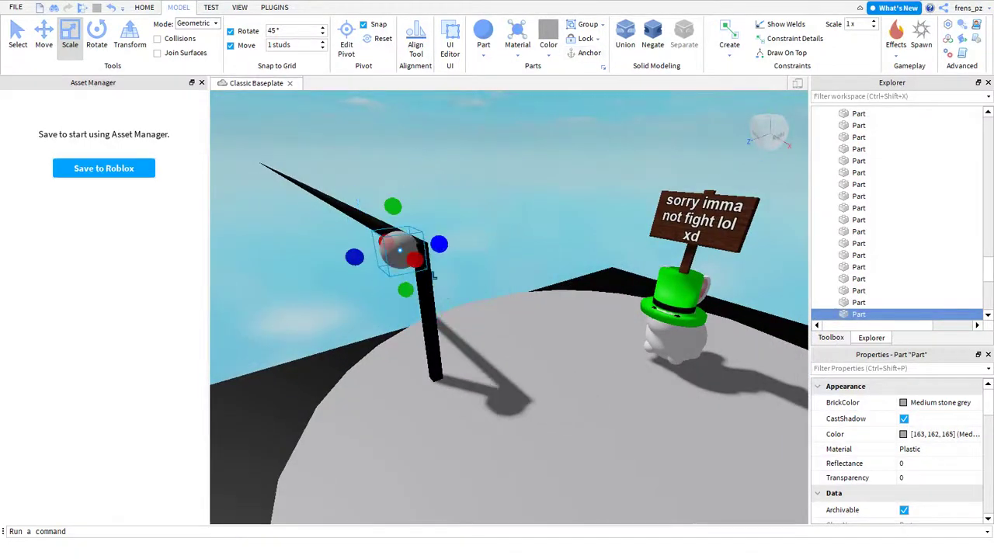
key("ctrl+2")
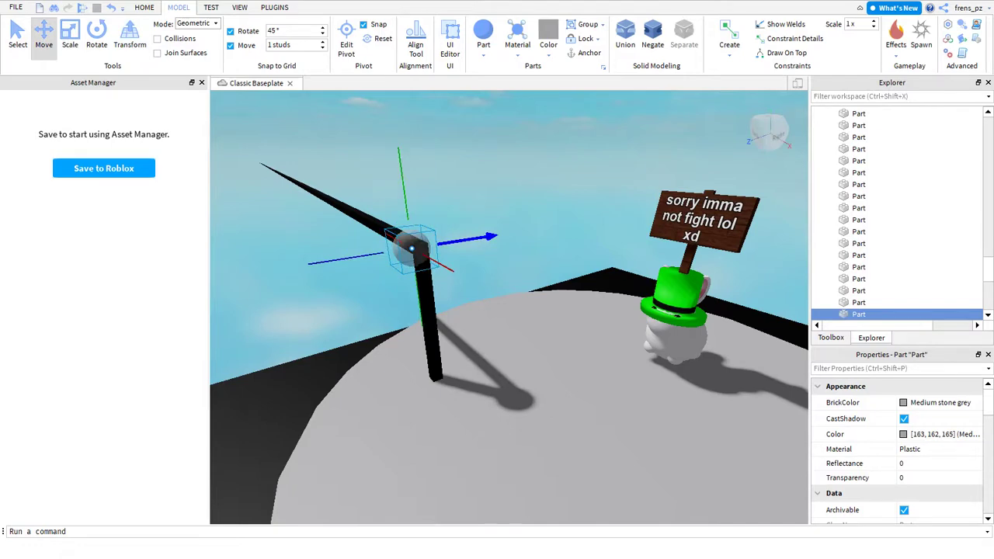
right_click_drag(445, 271, 437, 266)
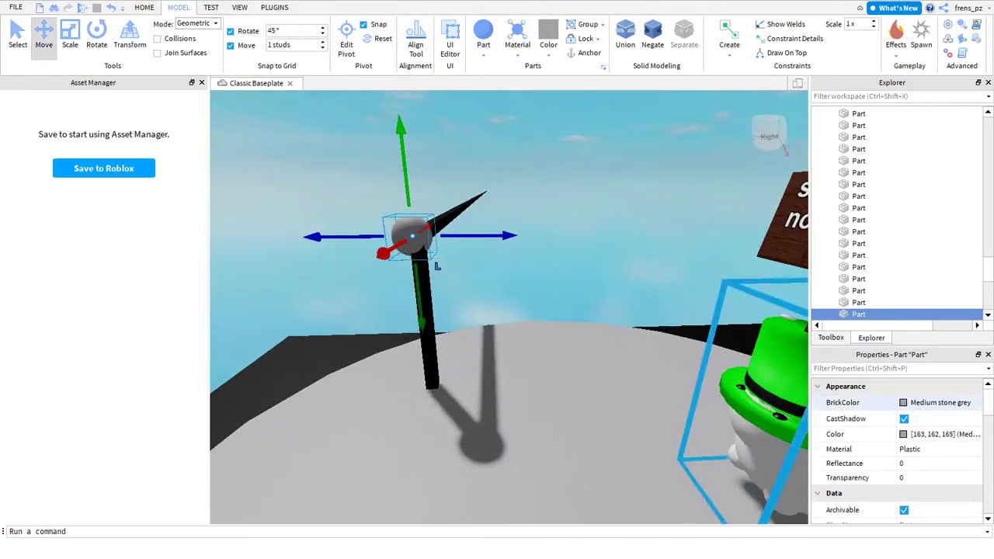
Colour the ball at the joint of the post and beam yellow.
left_click(931, 402)
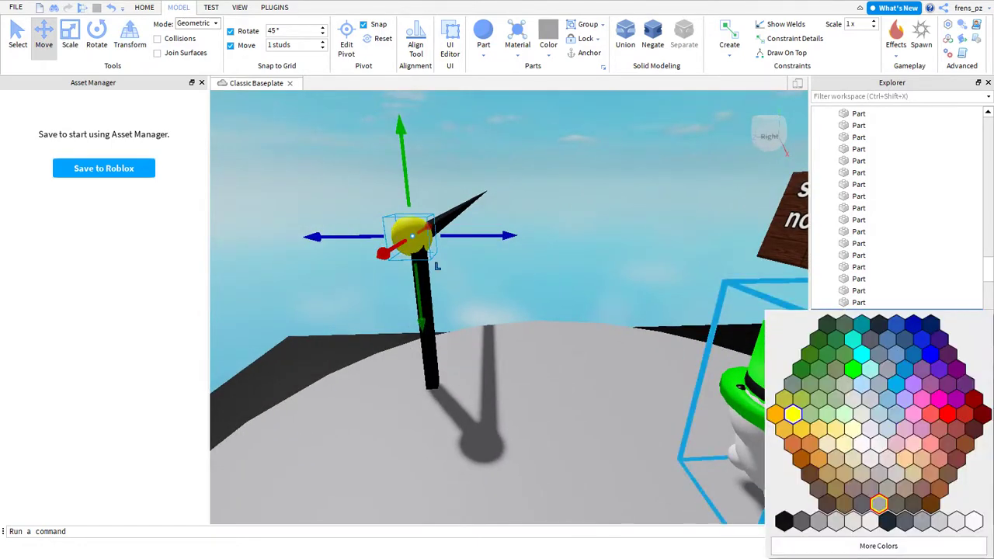
left_click(932, 399)
key("f")
left_click(519, 333)
right_click_drag(520, 333, 517, 332)
key("s")
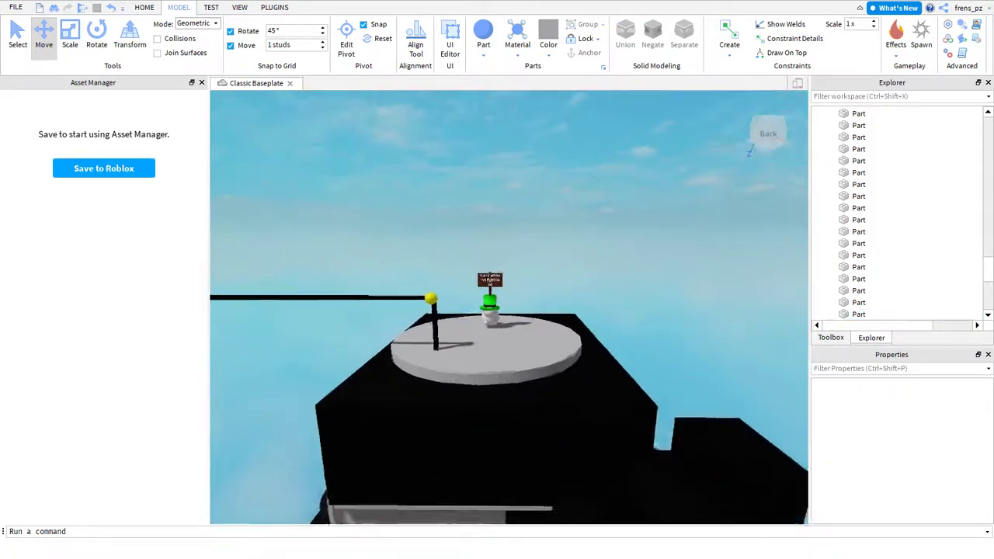
key("w")
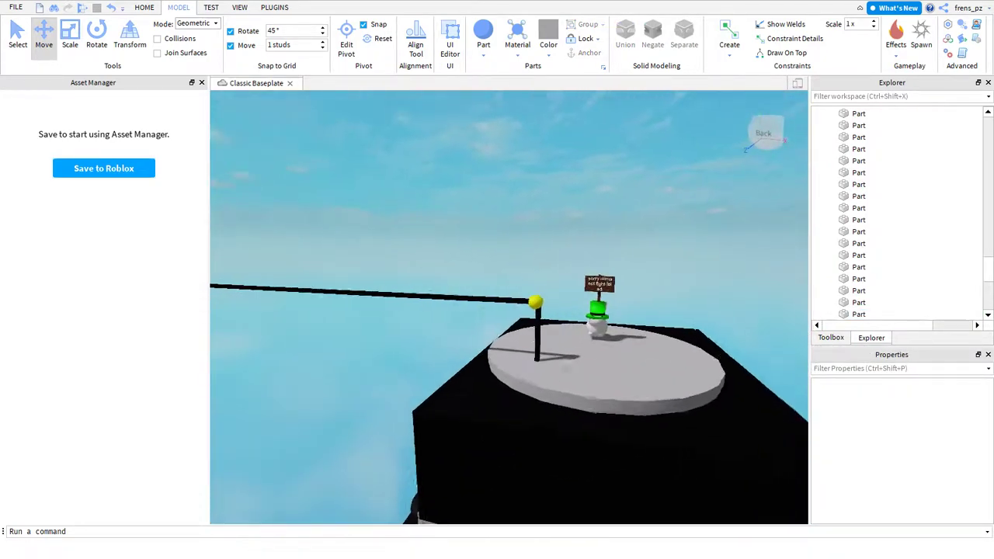
right_click_drag(516, 332, 516, 332)
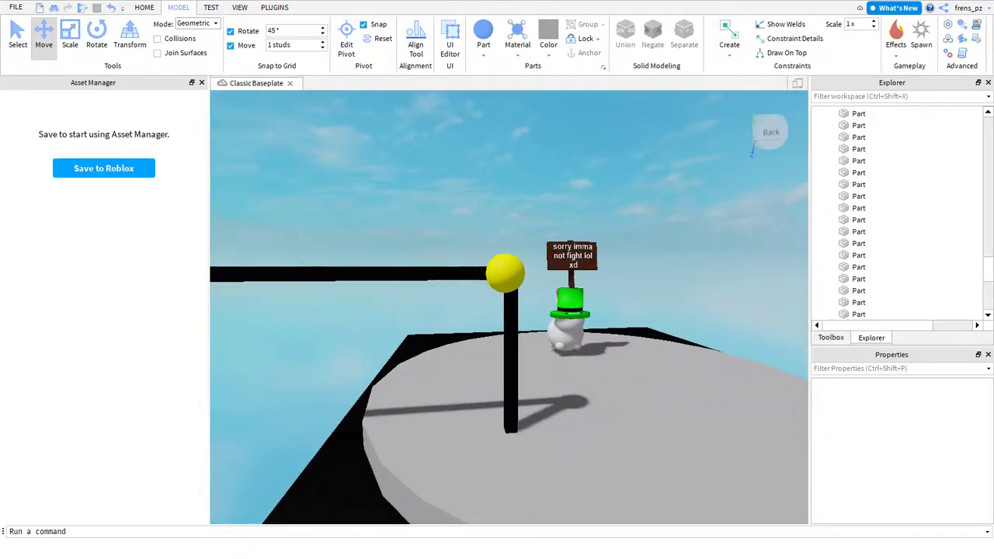
key("s")
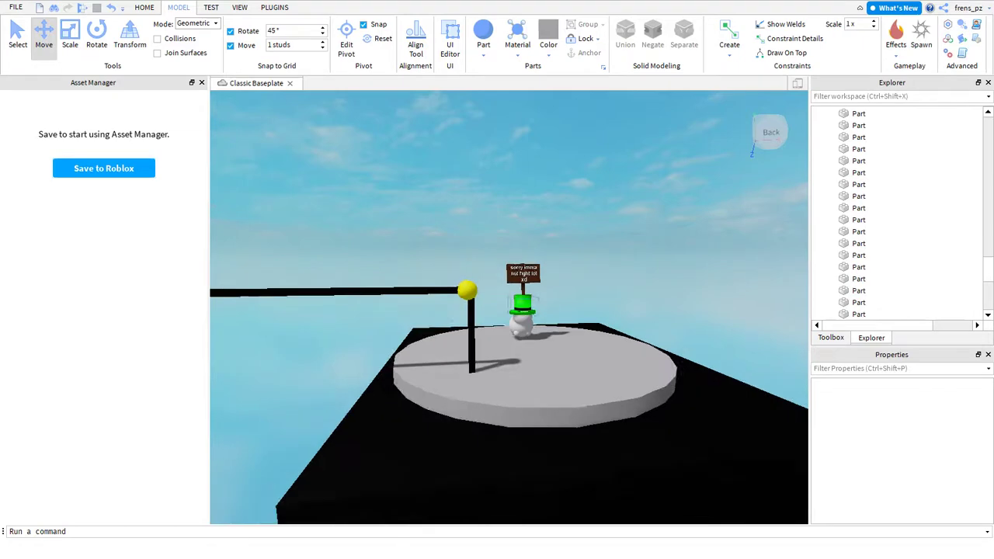
right_click_drag(482, 304, 481, 304)
left_click(528, 272)
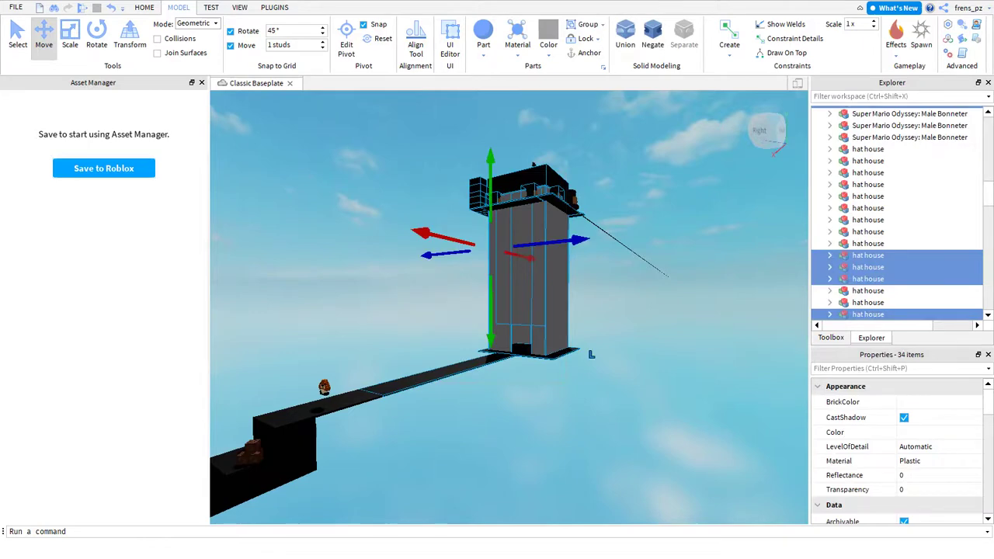
left_click(699, 349)
left_click_drag(489, 272, 423, 289)
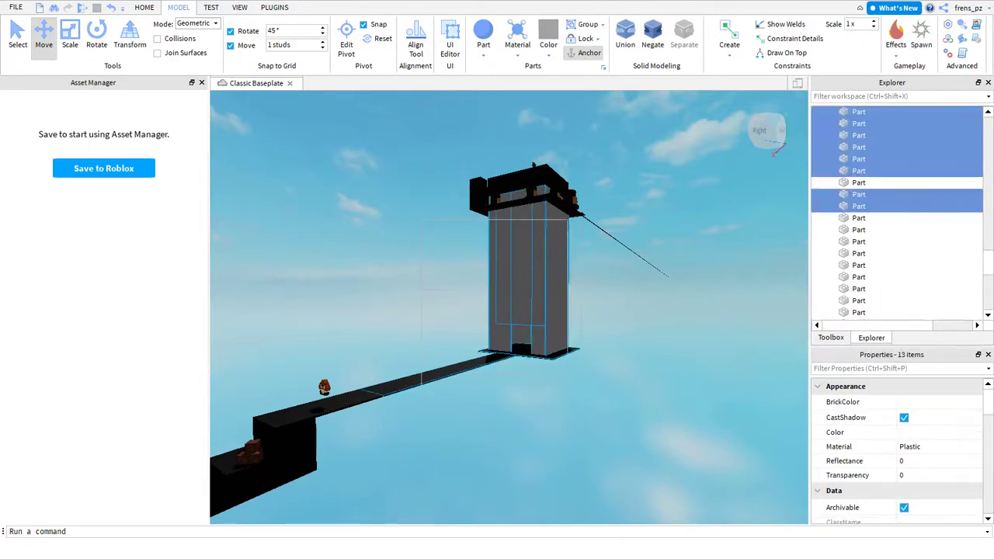
left_click(586, 355)
Duplicate the narrow black bridge between the first two platforms and place the copy on the far side of the tower's base.
right_click_drag(587, 355, 586, 355)
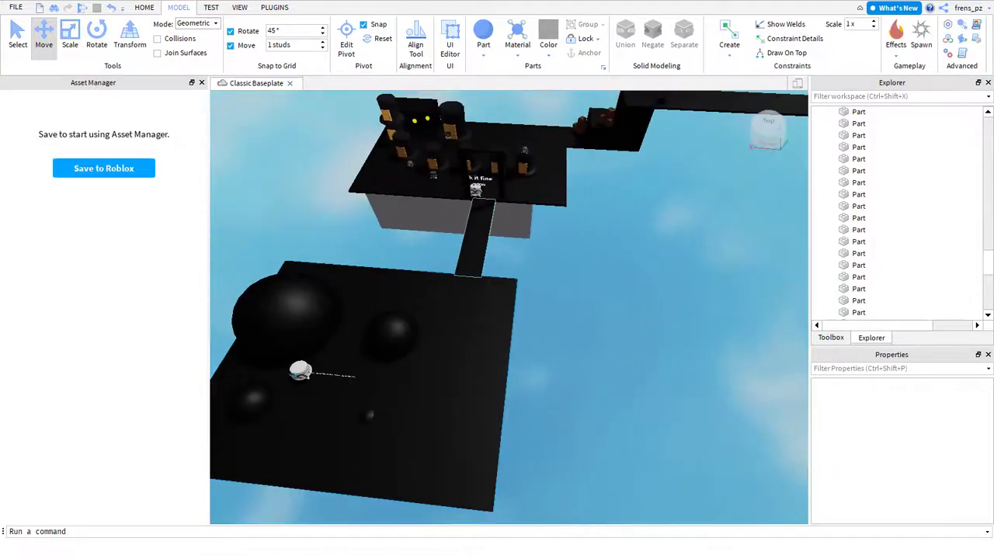
left_click(477, 233)
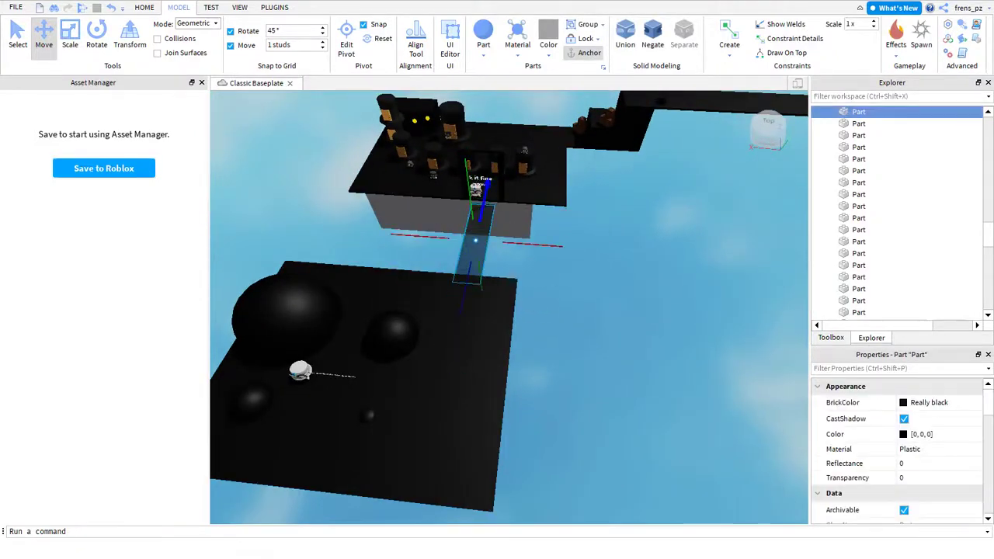
right_click_drag(587, 355, 587, 354)
left_click(539, 256)
left_click_drag(454, 250, 320, 248)
key("Escape")
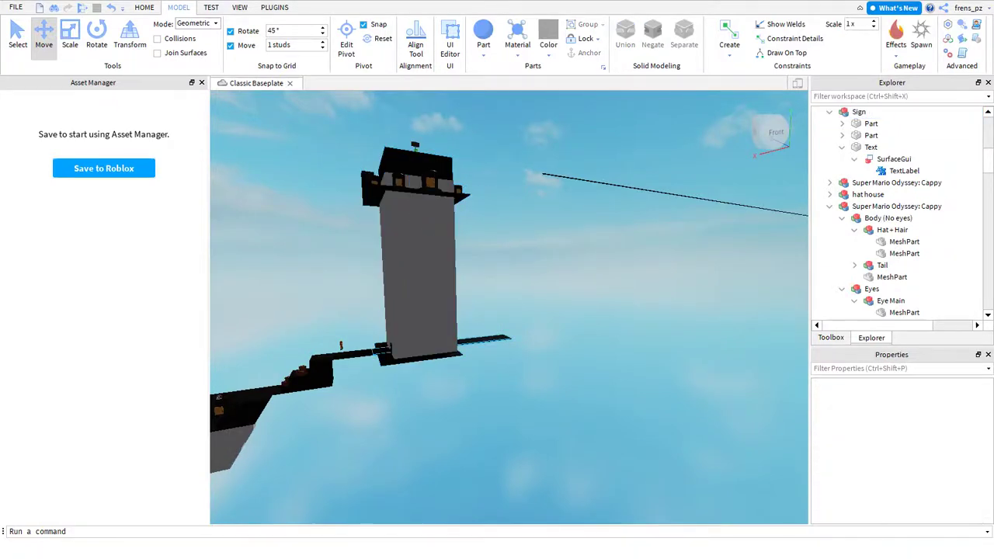
Move the long black beam lengthwise toward the tower so that it reaches over the post with the yellow ball.
key("w")
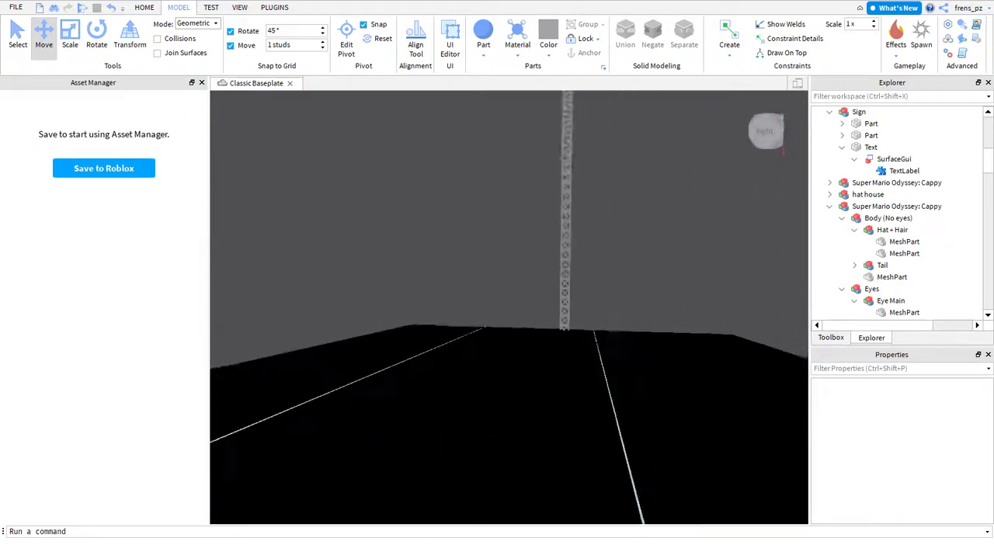
right_click_drag(509, 307, 528, 225)
key("s")
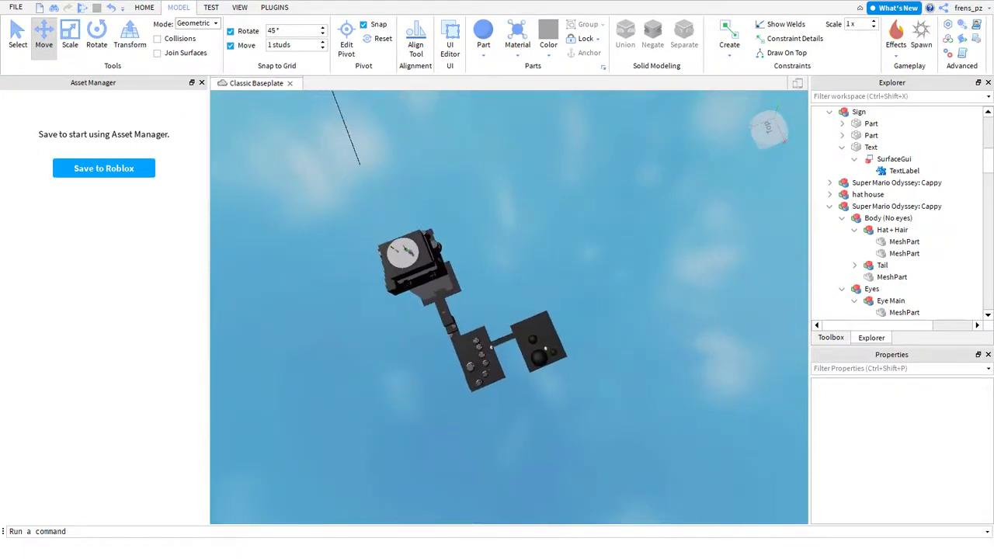
left_click(365, 167)
key("w")
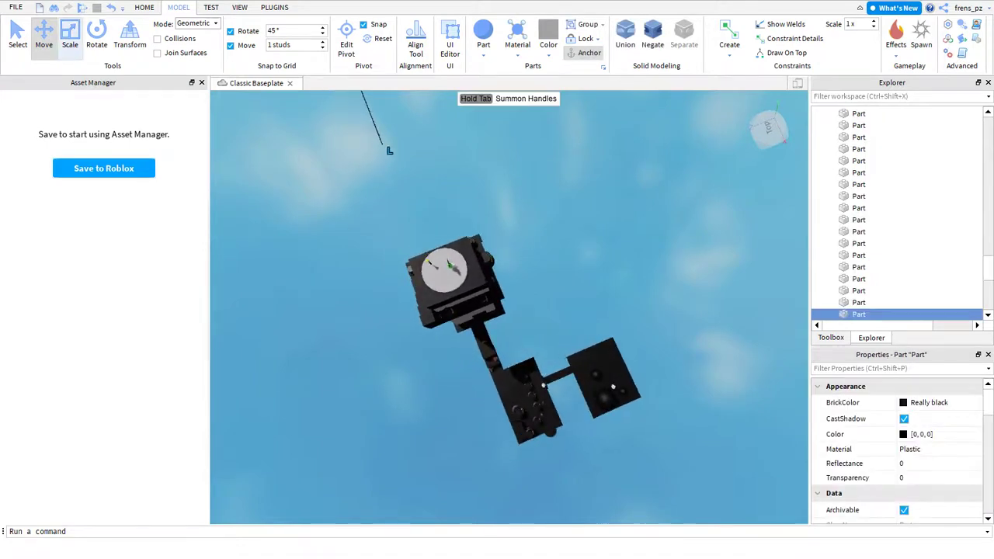
key("w")
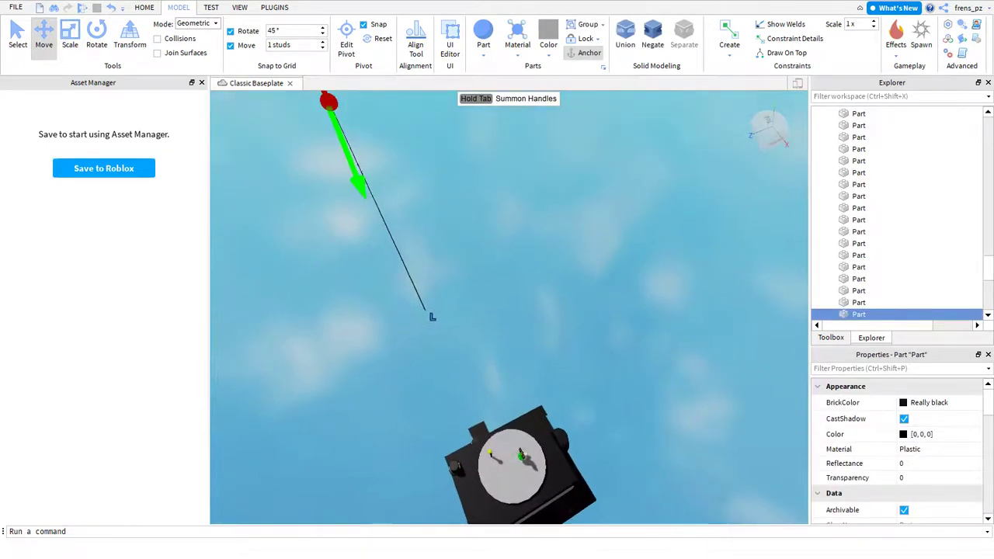
key("q")
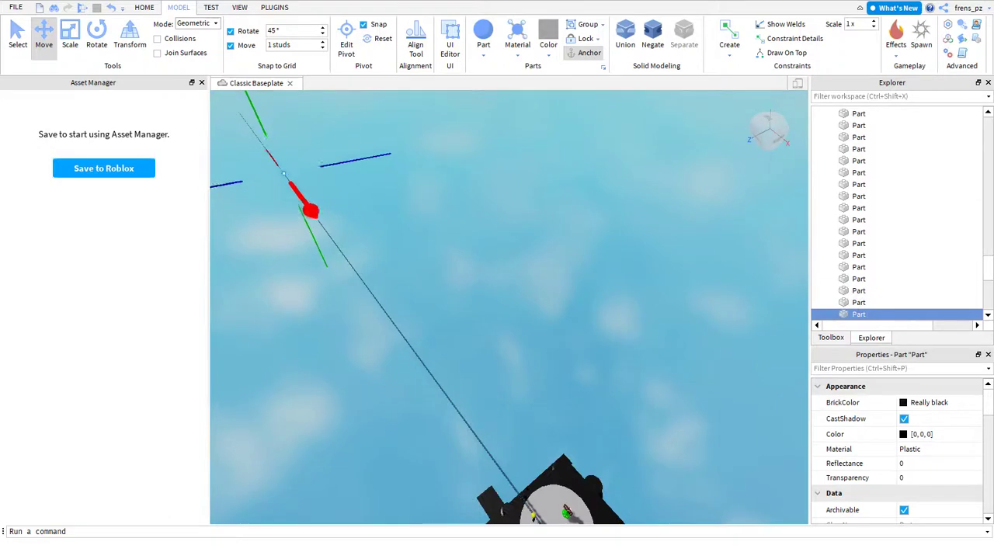
key("s")
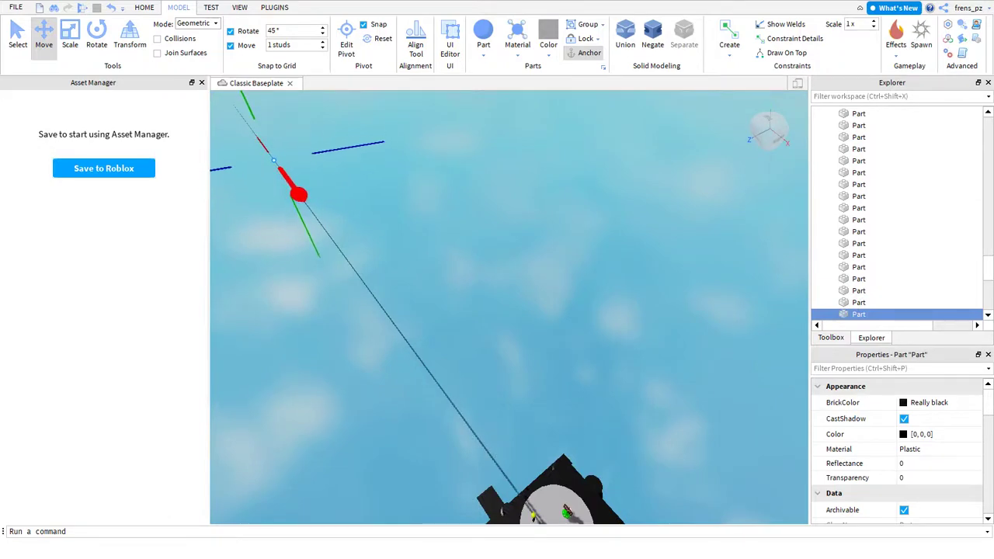
key("q")
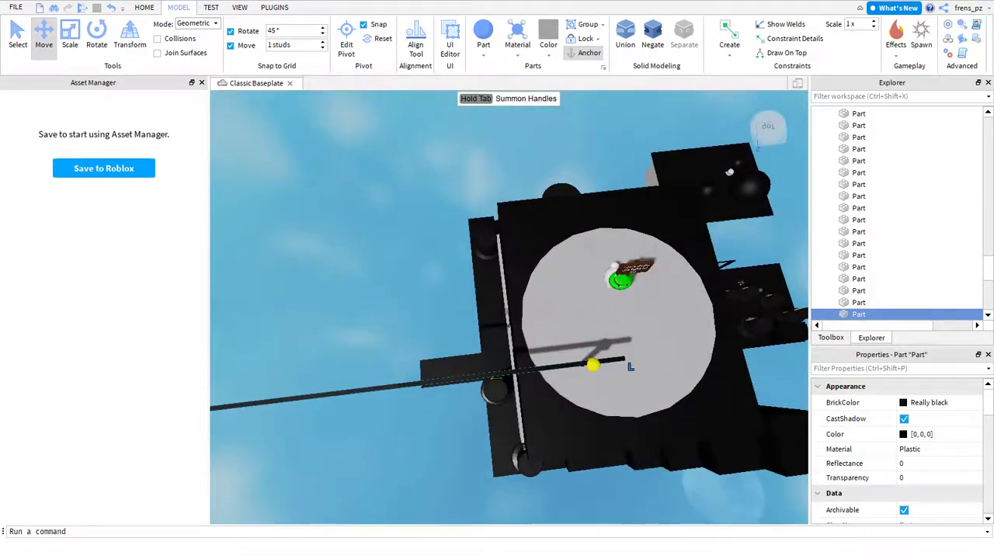
Slide the long black beam back along its length so that its near end meets the yellow ball.
key("f")
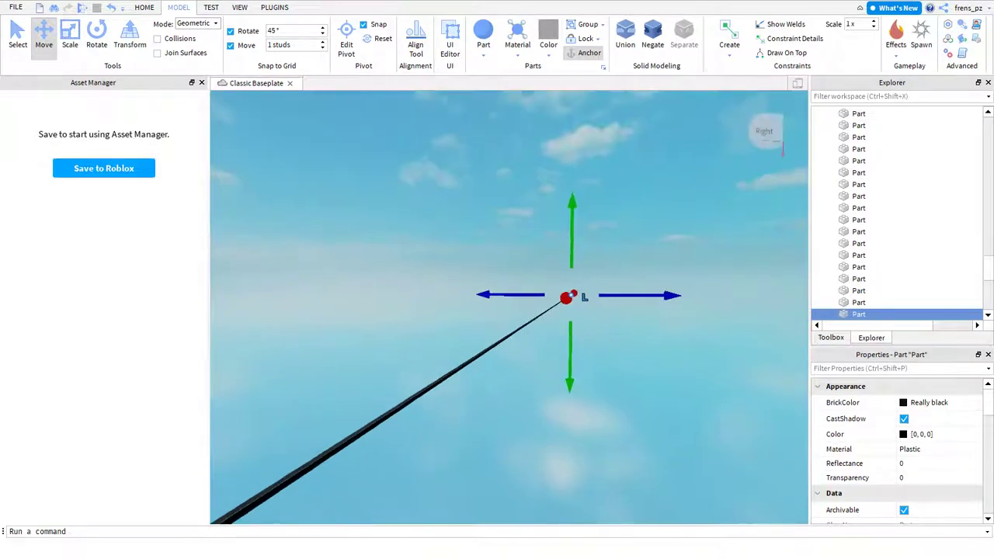
key("s")
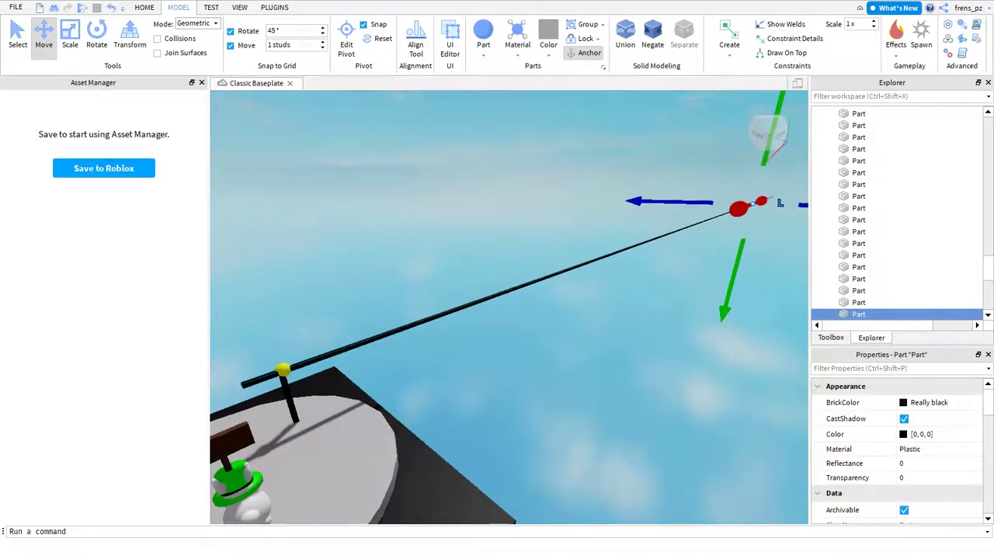
key("d")
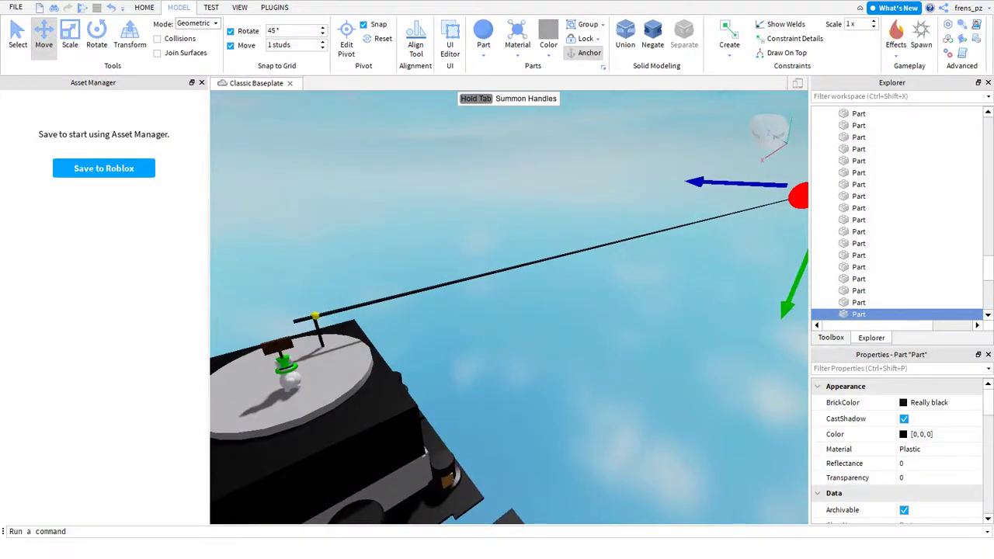
key("Tab")
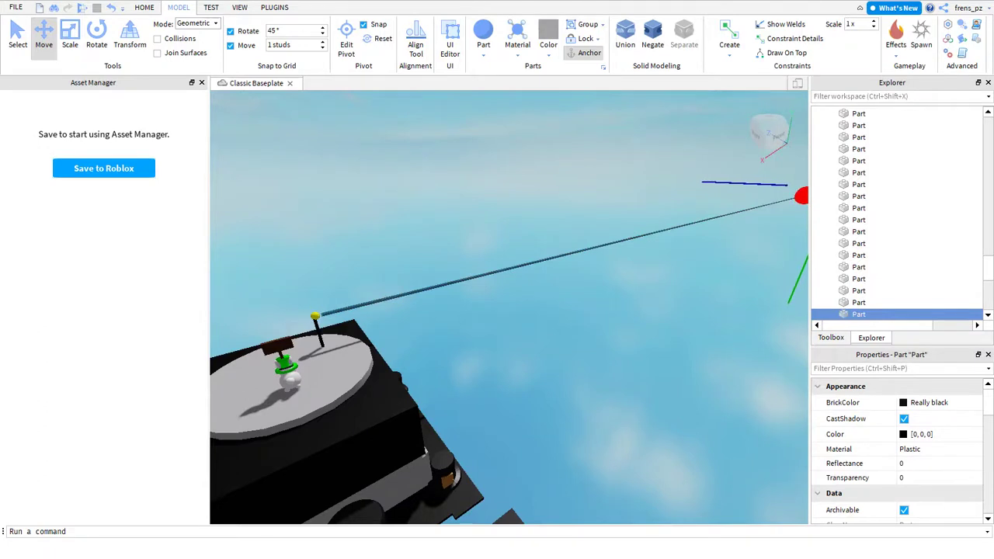
key("w")
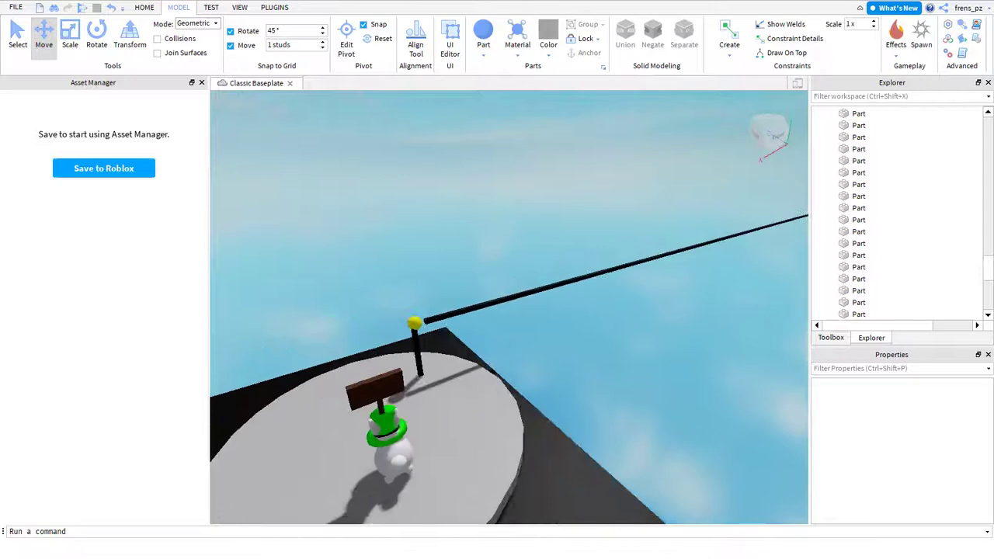
Select all the level's parts and models except the long beam and group them into a single model.
key("s")
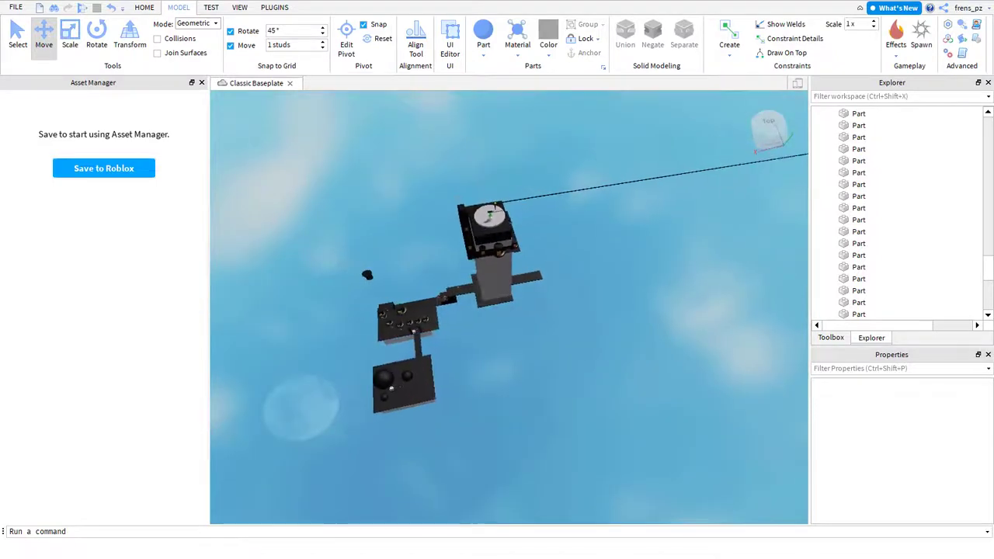
key("ctrl+a")
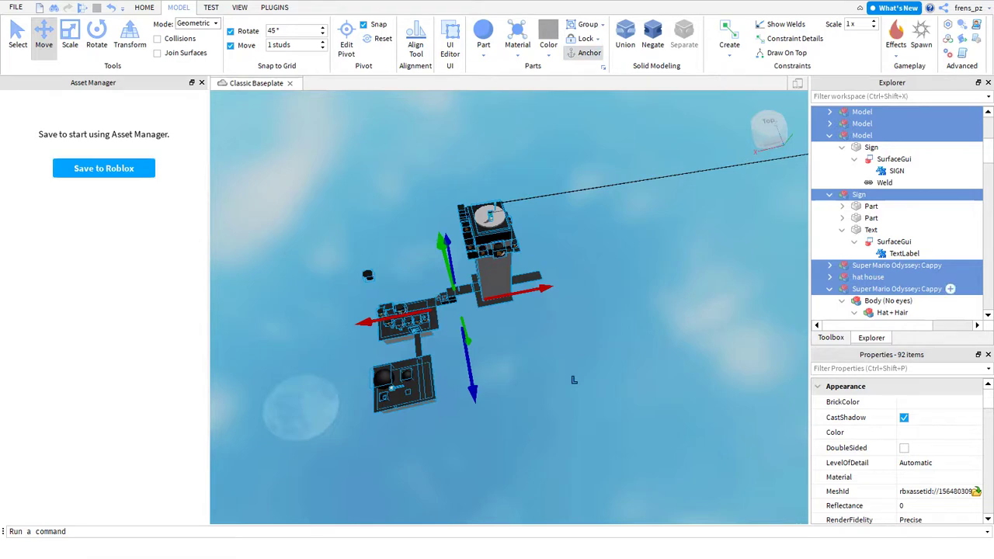
right_click(814, 129)
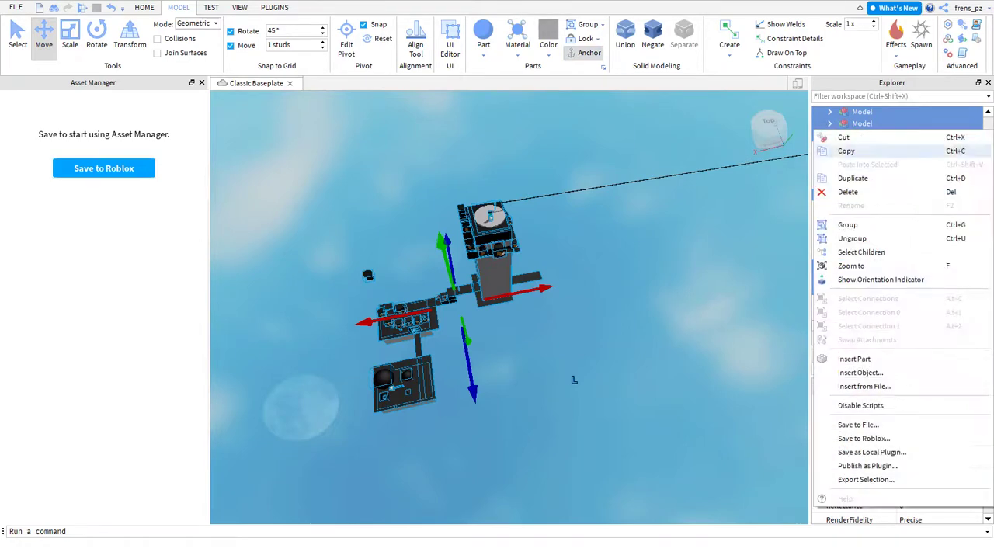
left_click(848, 225)
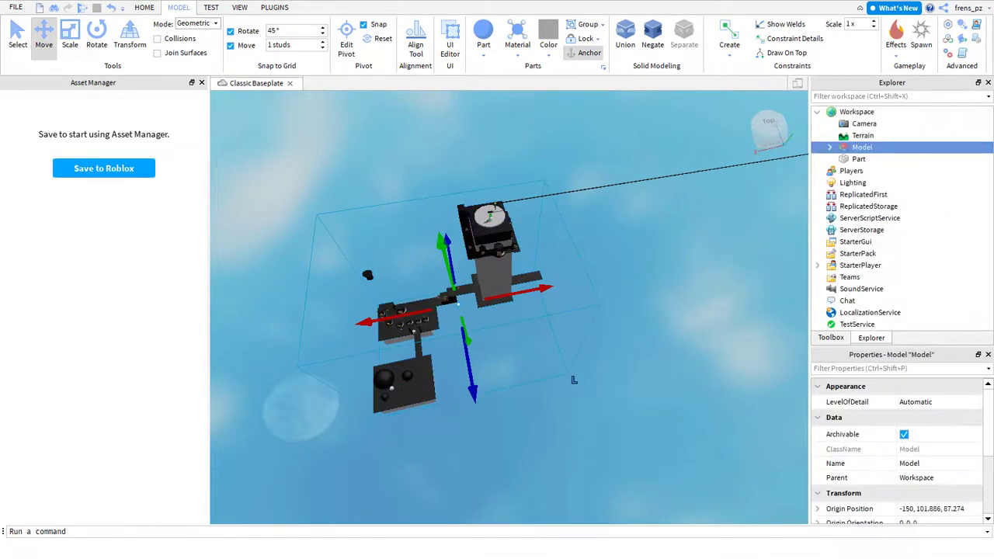
left_click(862, 146)
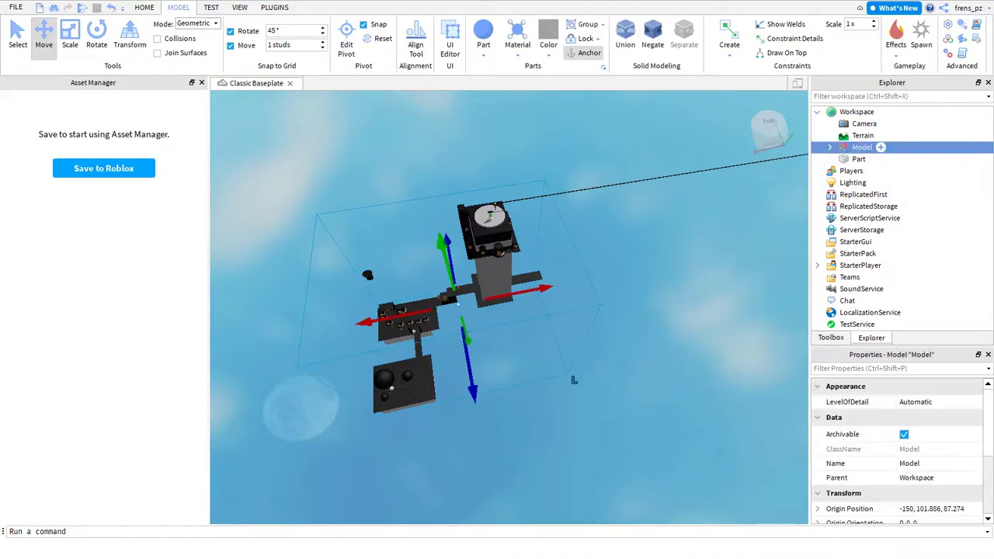